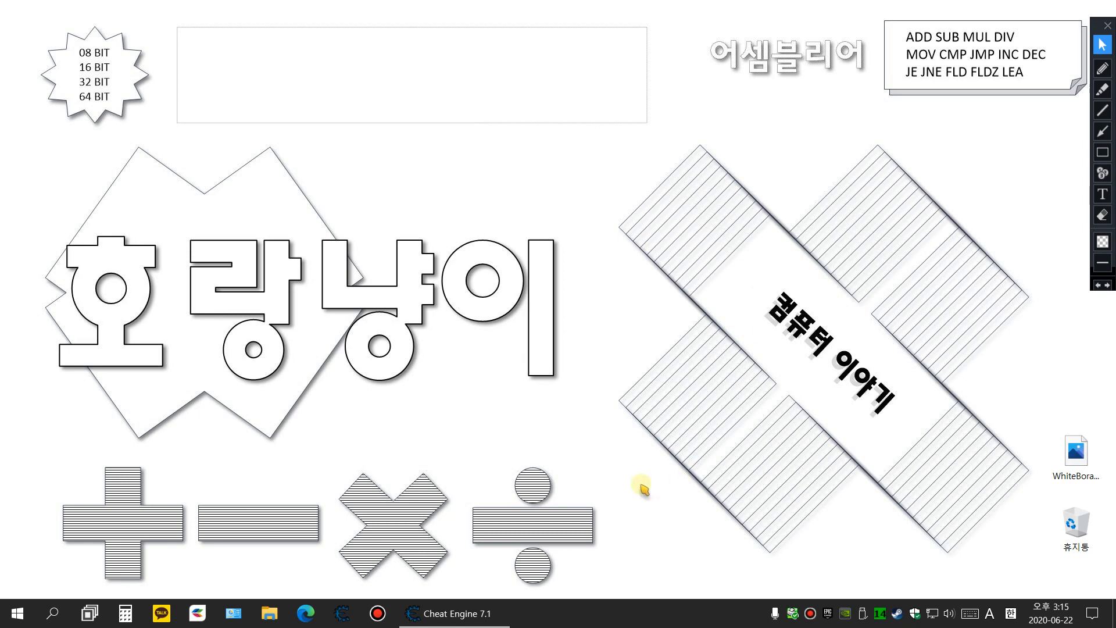
Step: Bring up Cheat Engine, launch the Cheat Engine Tutorial Games, and place the game window beside it
click(448, 614)
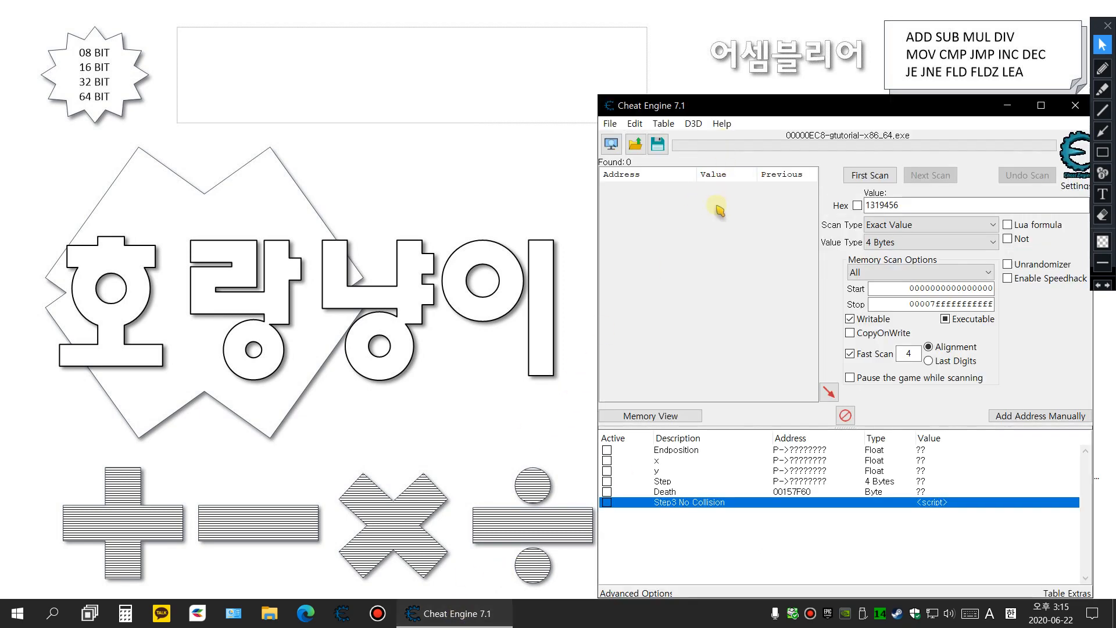
click(723, 124)
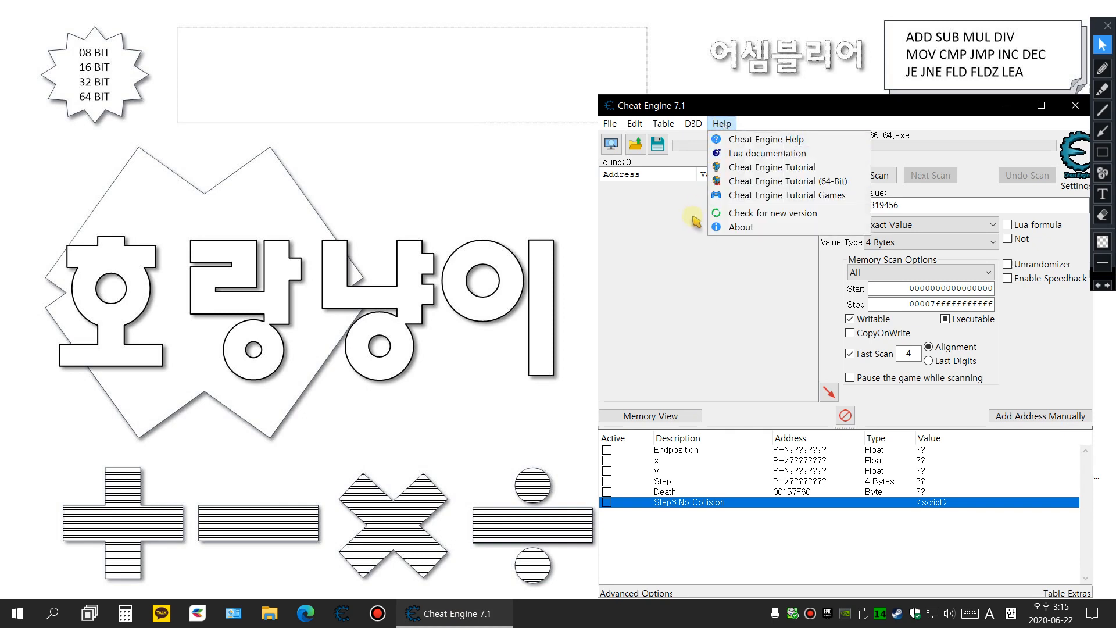
click(783, 197)
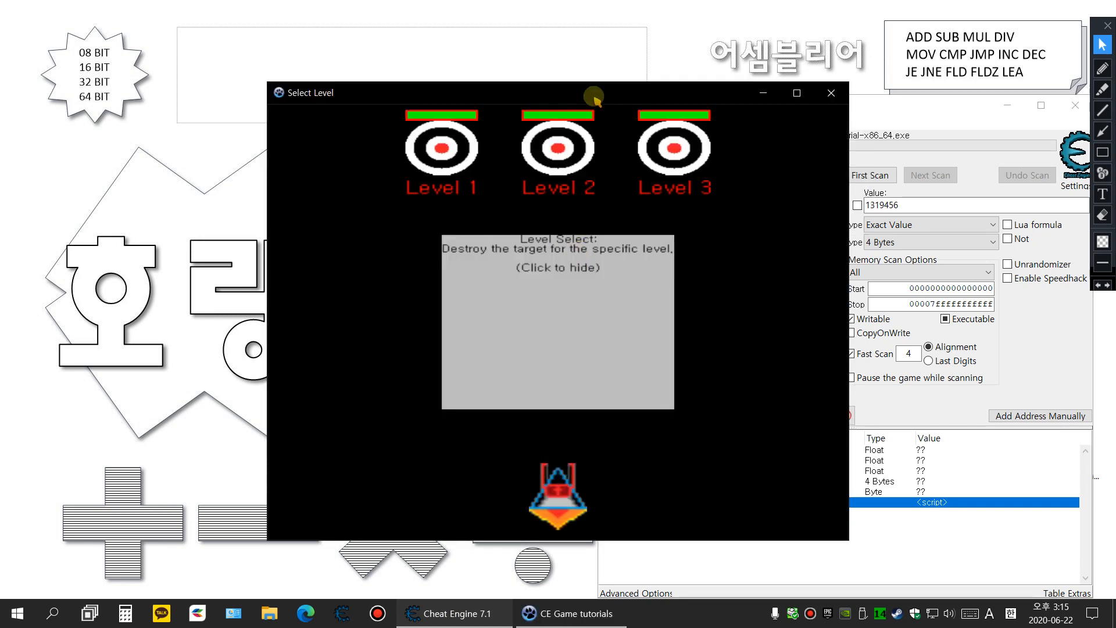
drag(594, 99, 355, 100)
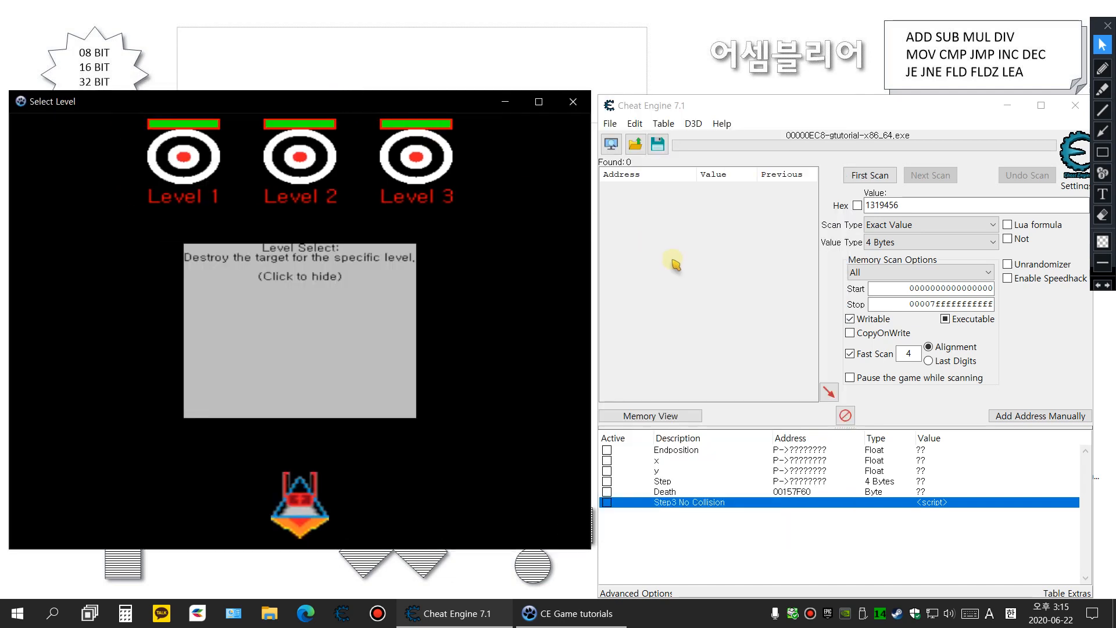
Step: Load the saved cheat table containing the Entrance 3 One Kill script without merging it into the current table
click(668, 258)
click(636, 147)
click(756, 248)
click(935, 371)
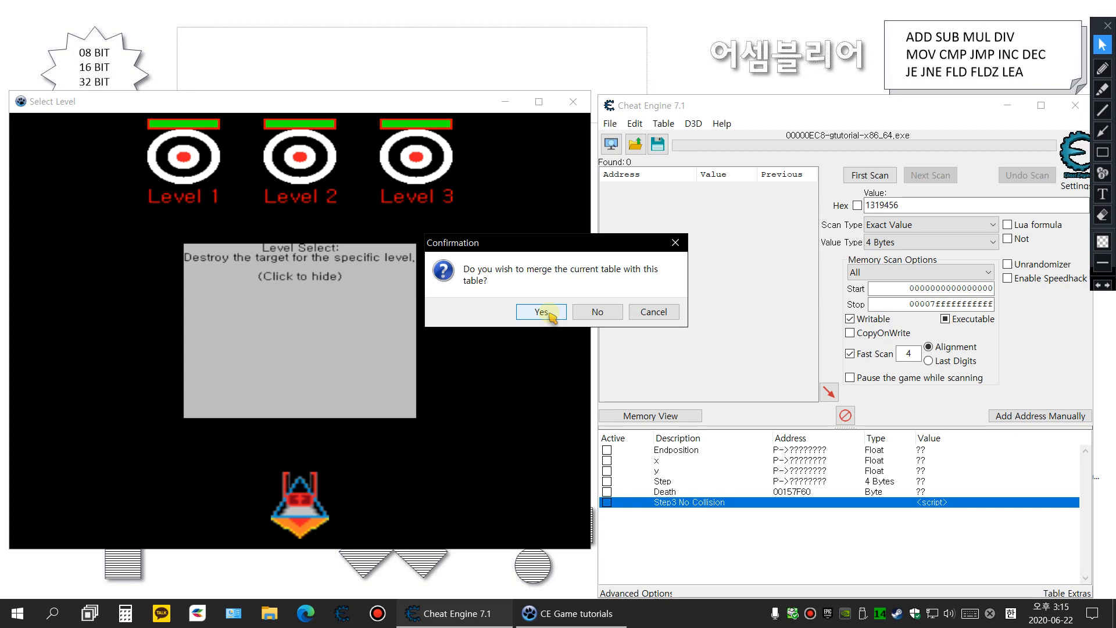
click(582, 313)
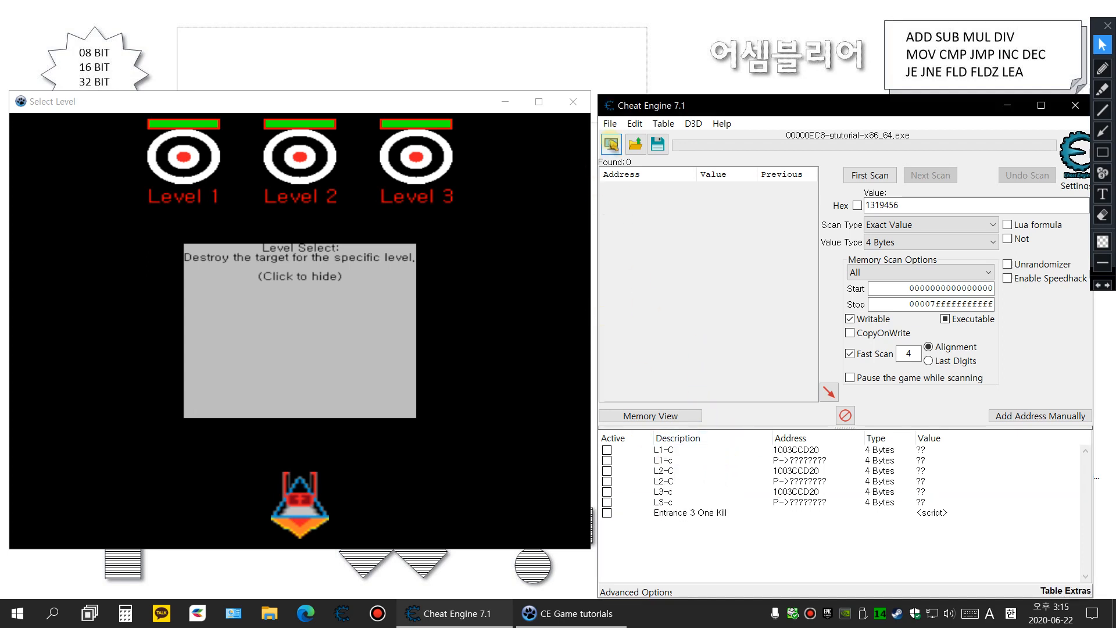
Step: Attach to the CE Game tutorials process and keep the current address list
click(611, 144)
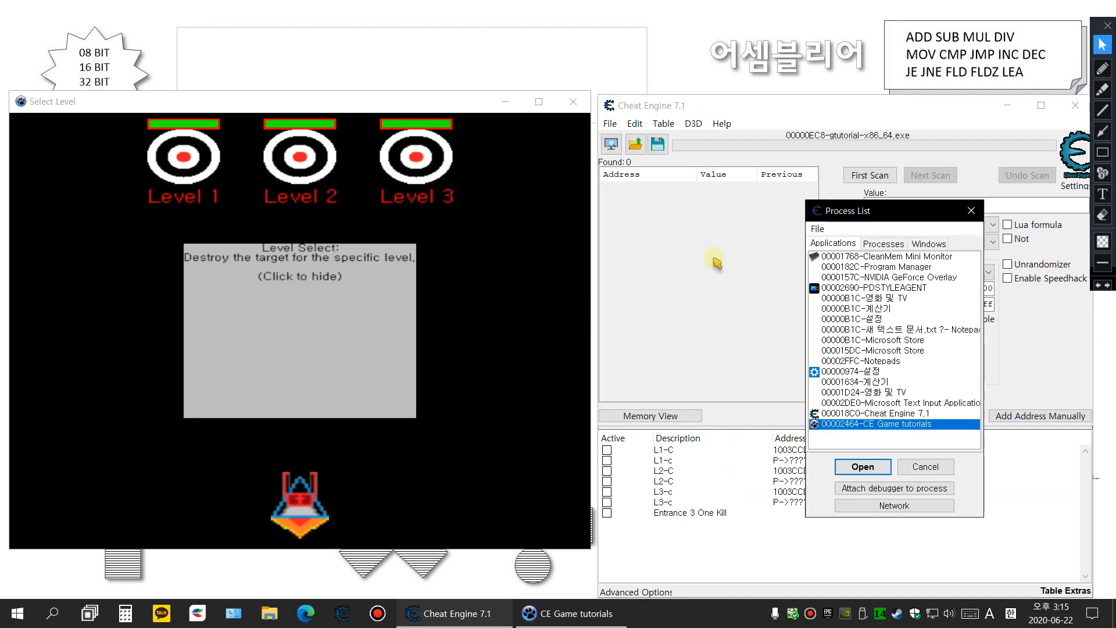
click(862, 467)
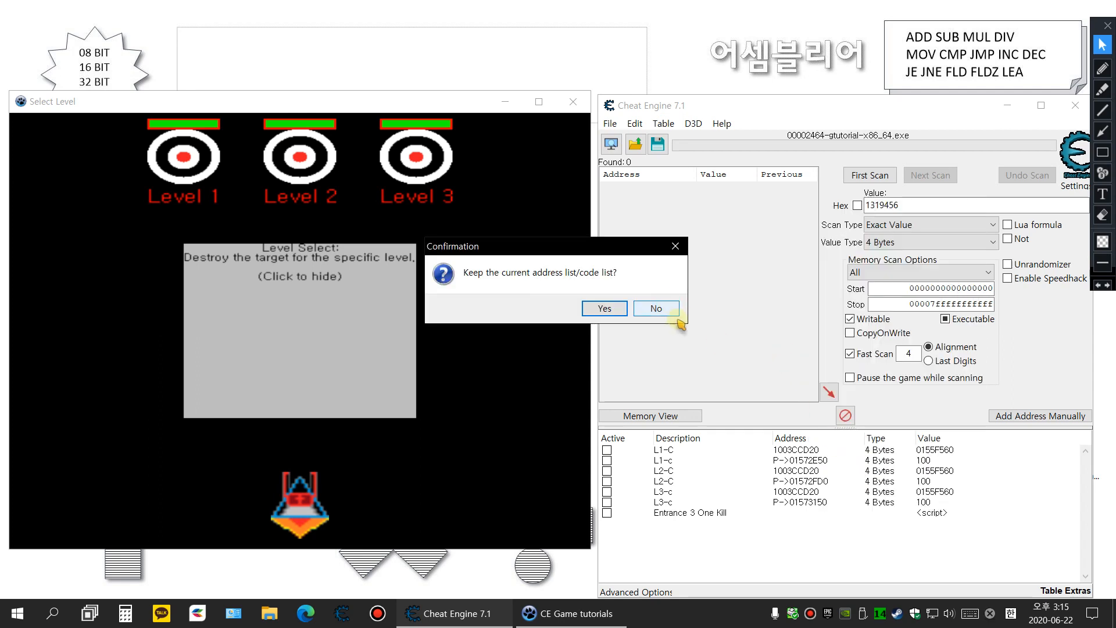
click(605, 310)
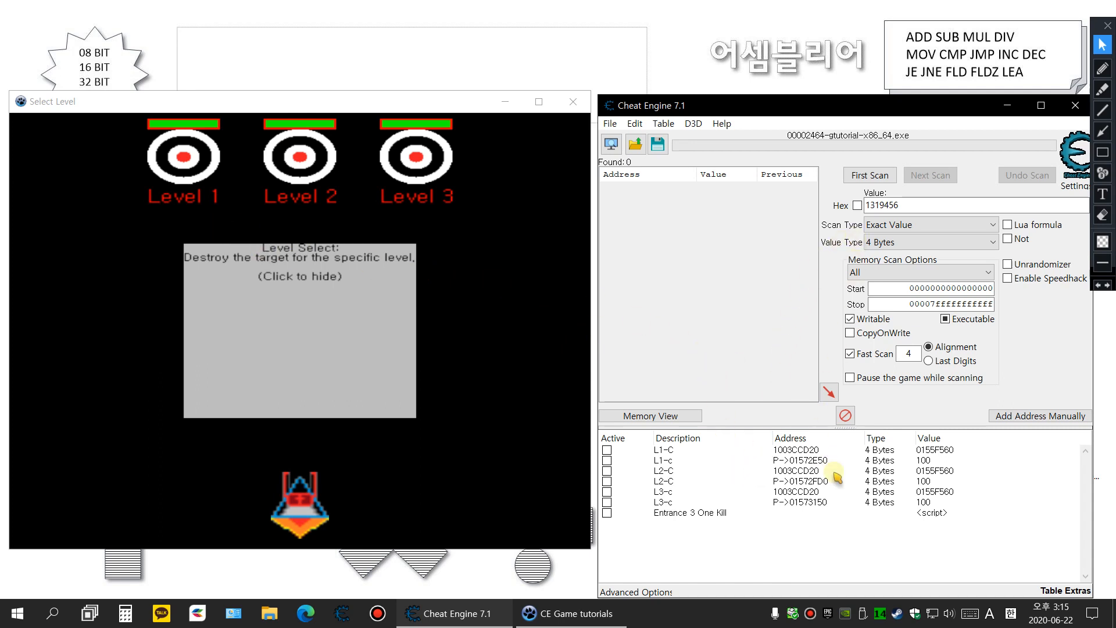
Step: Activate the Entrance 3 One Kill script and destroy the Level 3 target to enter Step 3
click(675, 514)
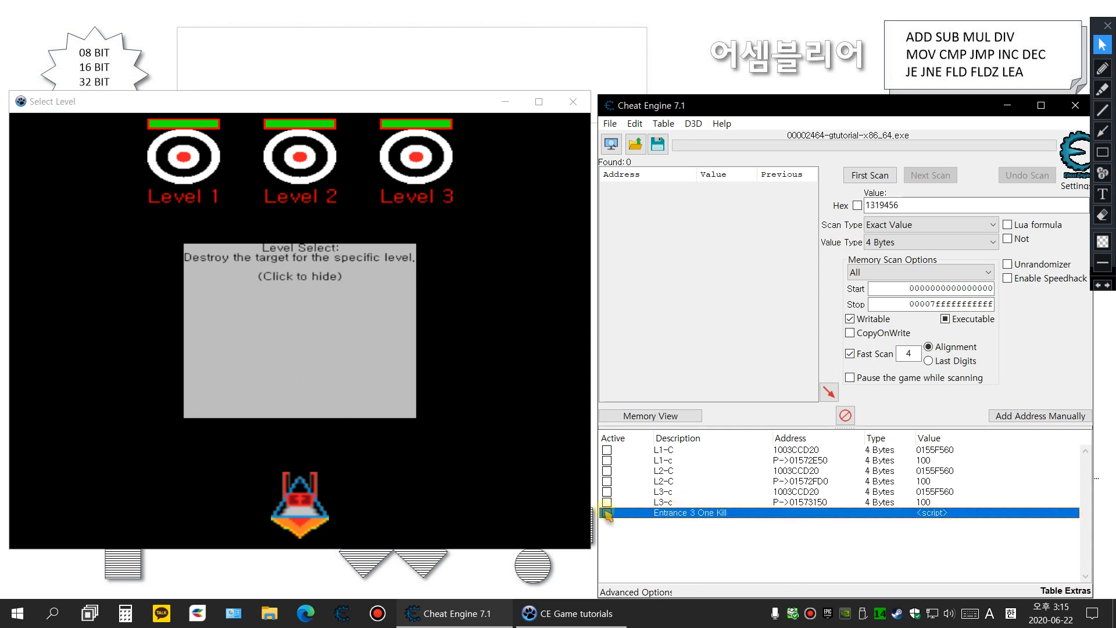
click(606, 514)
click(356, 349)
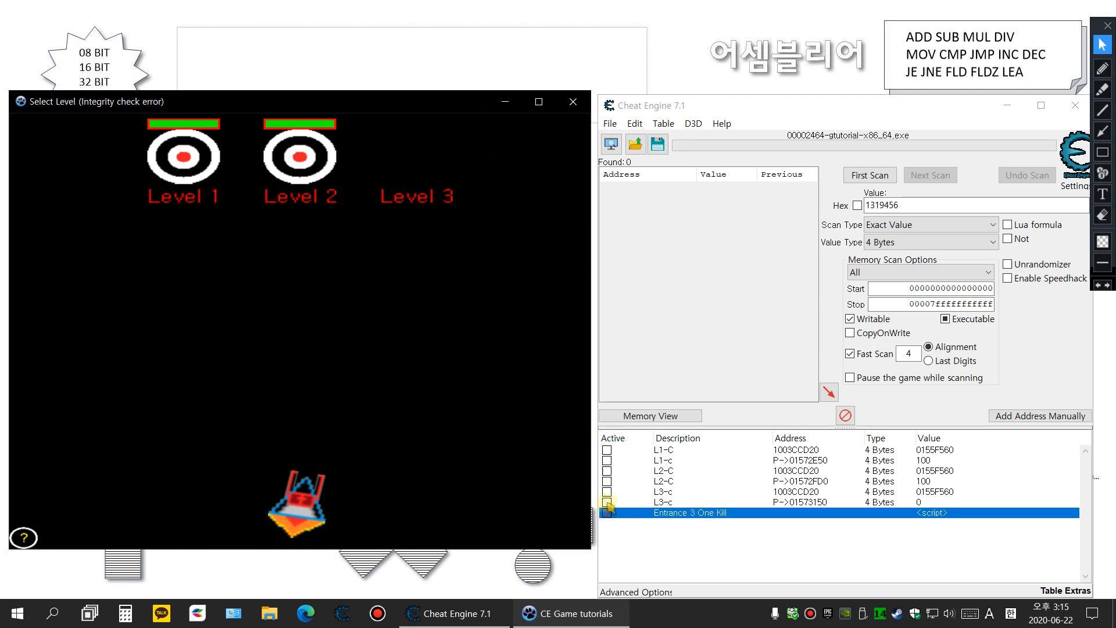
Step: Delete all addresses from the address list and dismiss the Step 3 instructions in the game
click(846, 415)
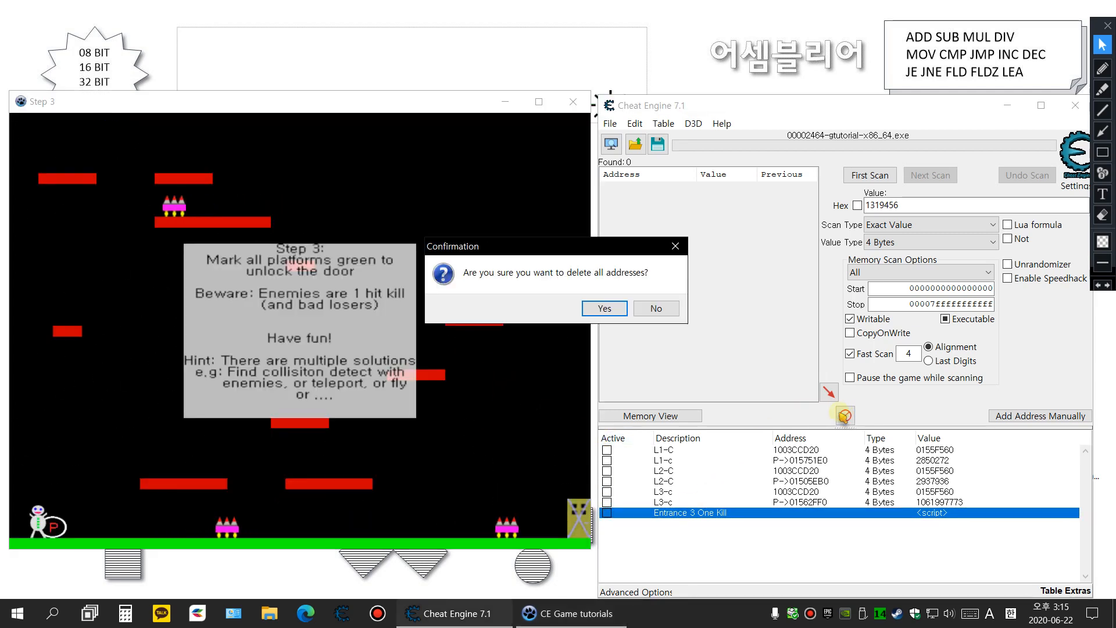
click(604, 308)
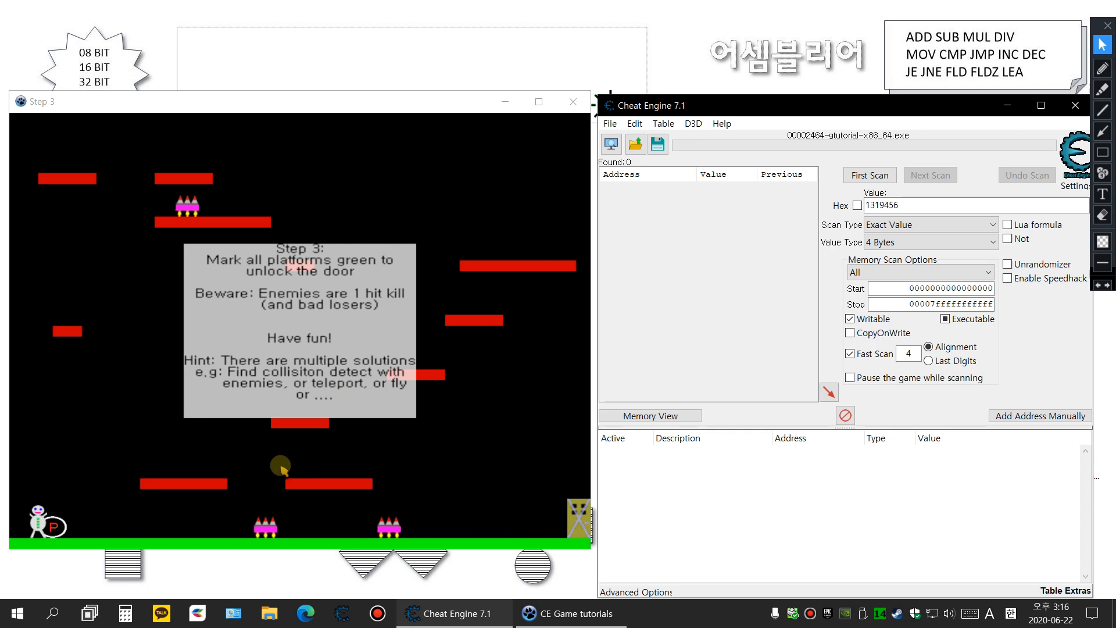
click(302, 373)
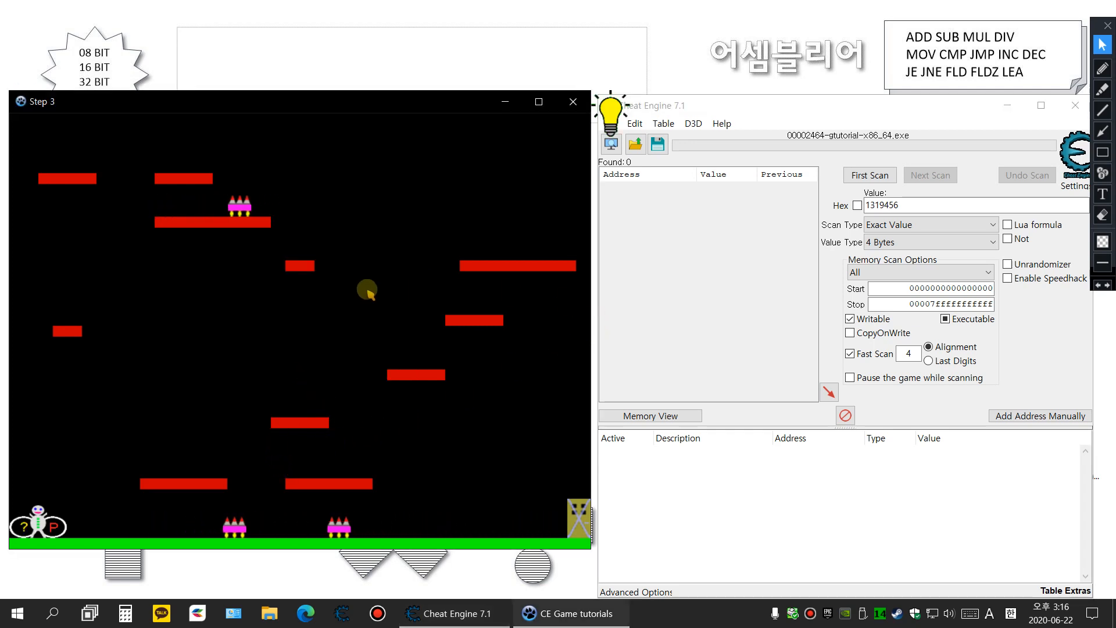
Step: Using the screen annotation pen, circle the player character and write "2D" above the game window
click(1103, 68)
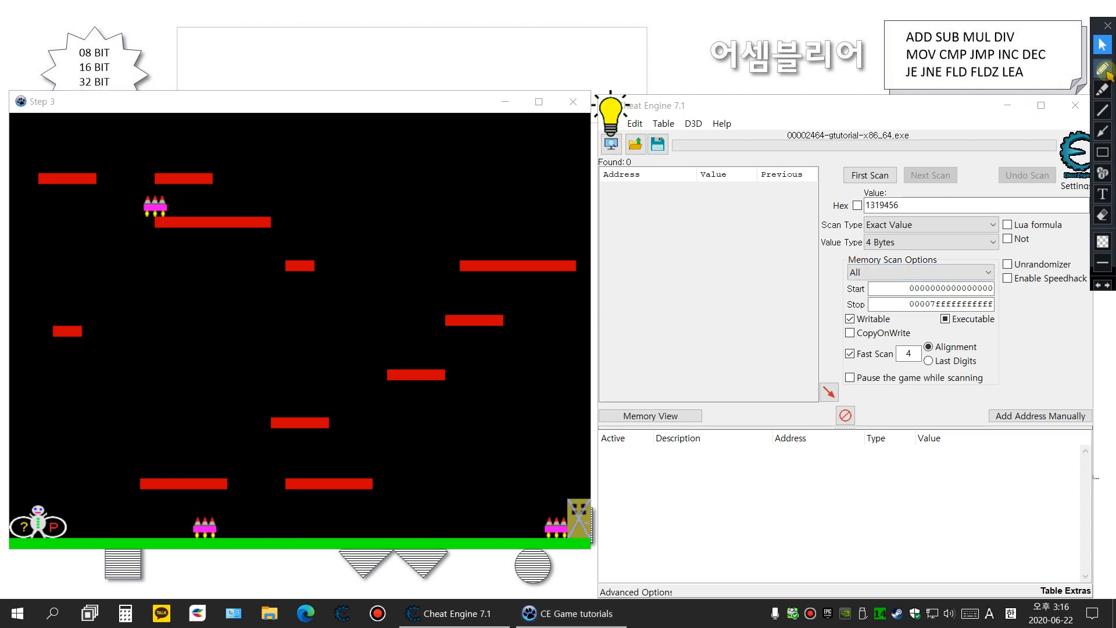
drag(68, 511, 71, 534)
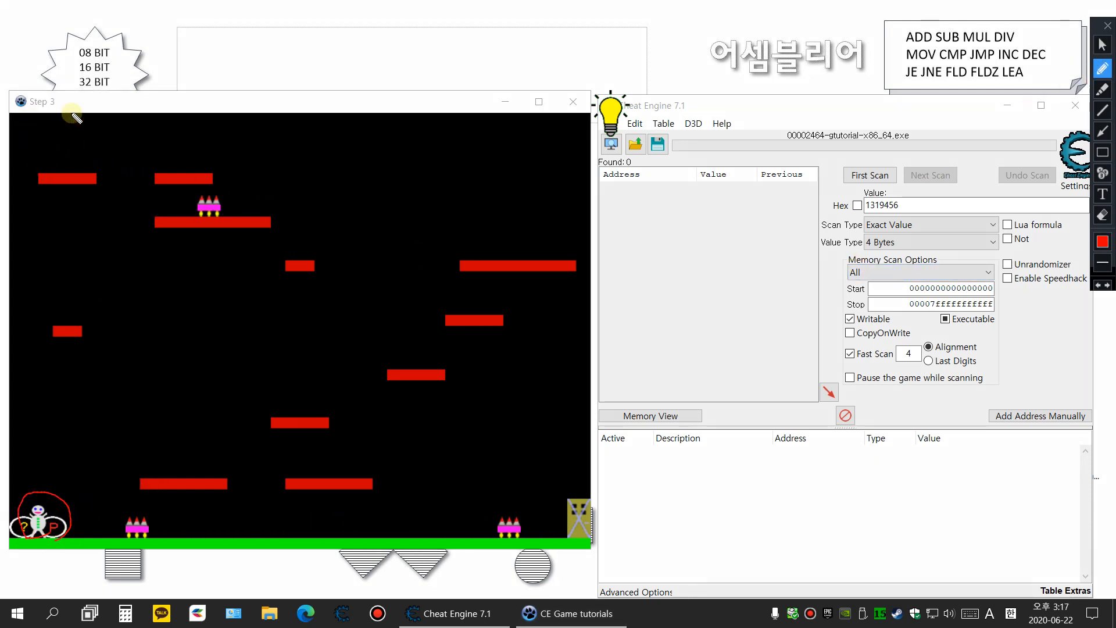
drag(452, 57, 473, 75)
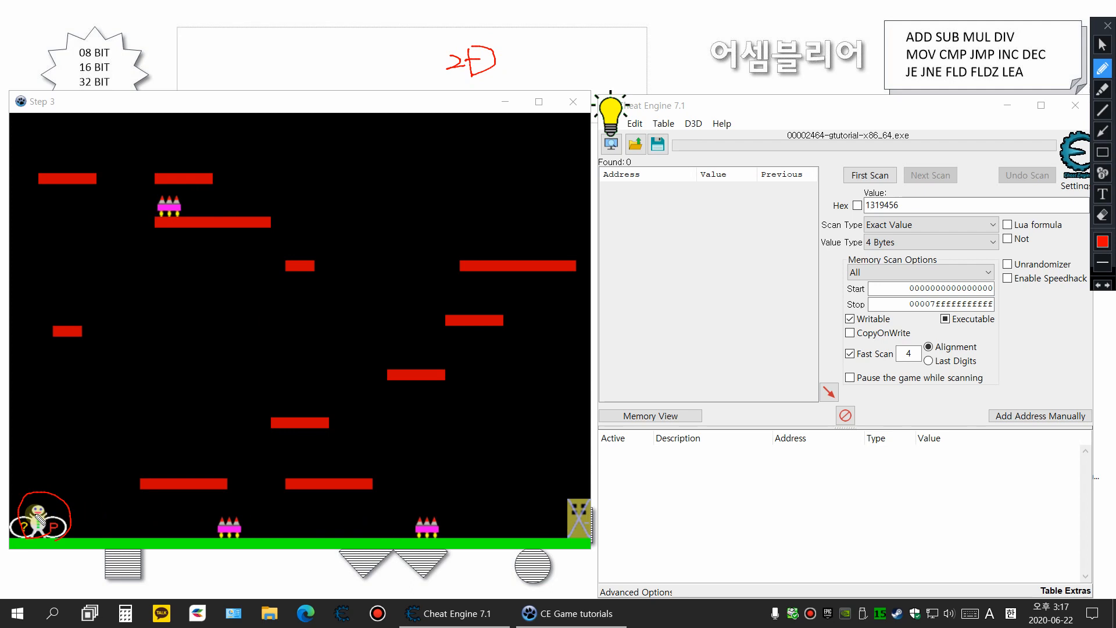
Step: Draw a double-headed horizontal arrow from the character to the door and label it X
drag(69, 513, 567, 493)
mouse_move(541, 481)
mouse_down()
mouse_move(569, 493)
mouse_move(513, 513)
mouse_up()
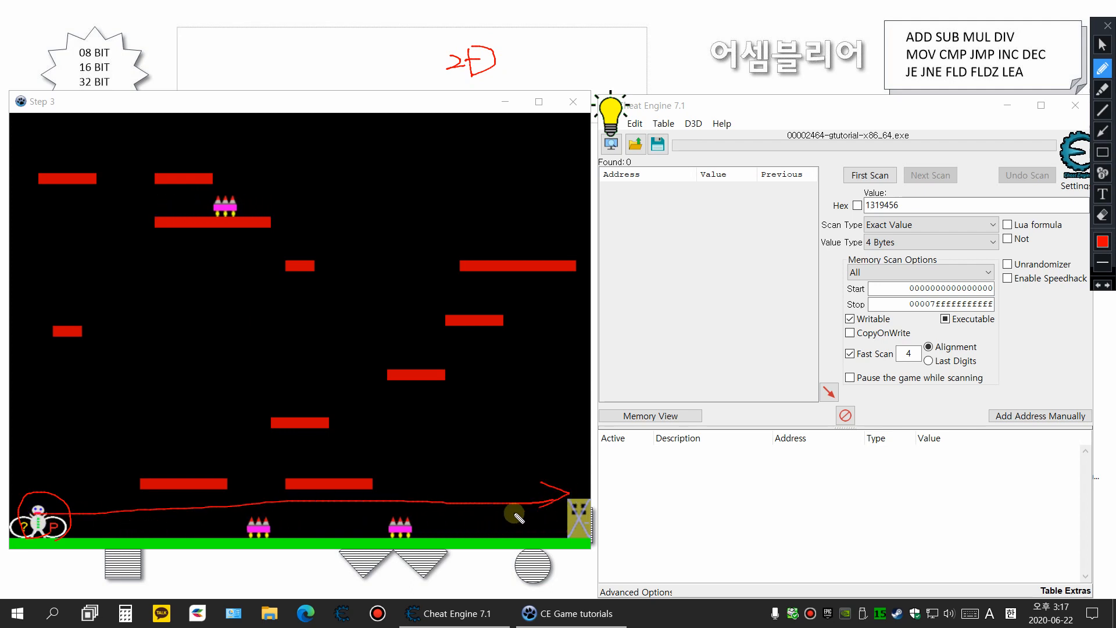
mouse_move(50, 499)
mouse_down()
mouse_move(33, 515)
mouse_move(107, 527)
mouse_up()
mouse_move(514, 458)
mouse_down()
mouse_move(504, 478)
mouse_move(517, 492)
mouse_up()
Step: Draw a double-headed vertical arrow above the door and label it Y
drag(566, 175, 565, 139)
drag(566, 240, 560, 470)
drag(585, 426, 558, 469)
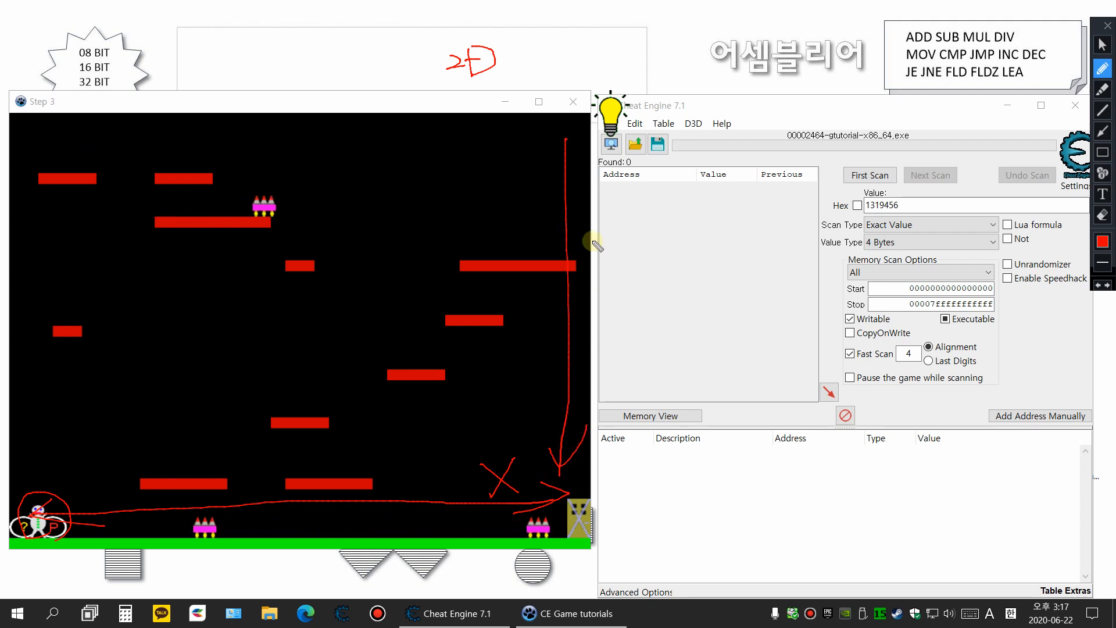
mouse_move(547, 169)
mouse_down()
mouse_move(563, 137)
mouse_move(590, 169)
mouse_move(538, 196)
mouse_move(538, 235)
mouse_up()
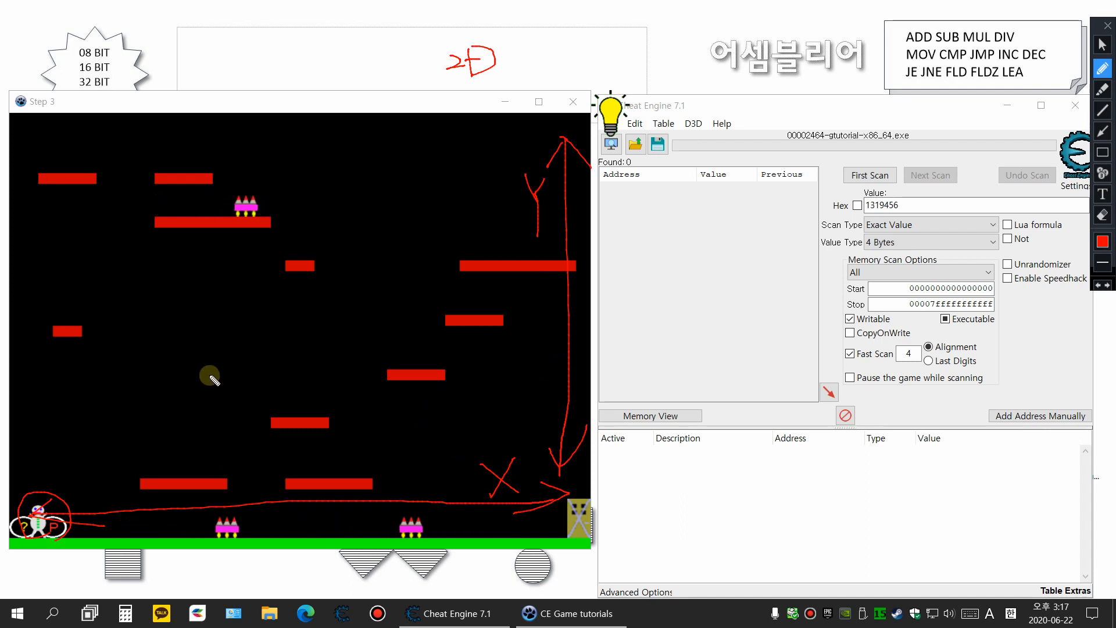
Step: Write an underlined "float" over the game and circle the scan value, finishing by clearing all annotations
mouse_move(73, 204)
mouse_down()
mouse_move(57, 256)
mouse_move(73, 239)
mouse_move(131, 251)
mouse_up()
drag(137, 212, 138, 253)
drag(116, 239, 180, 247)
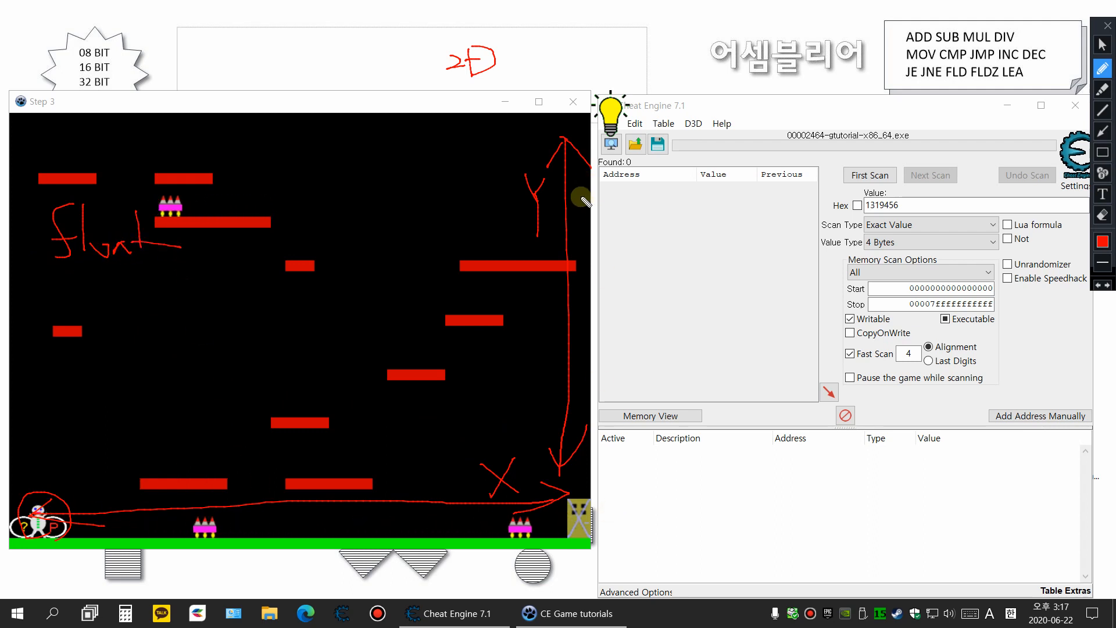
drag(54, 270, 165, 268)
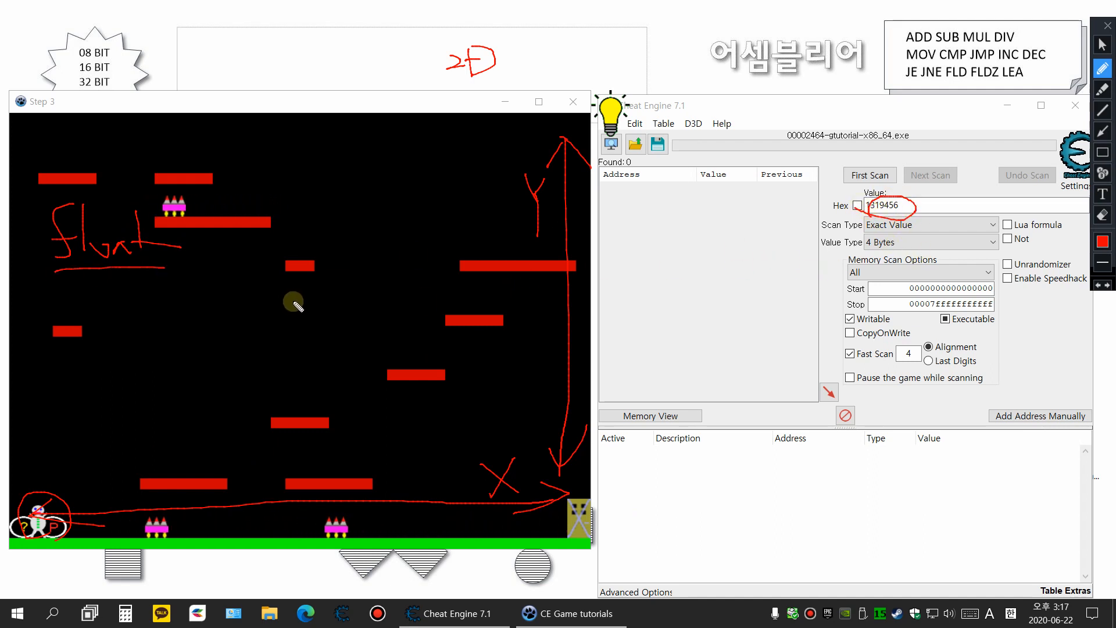
key(Delete)
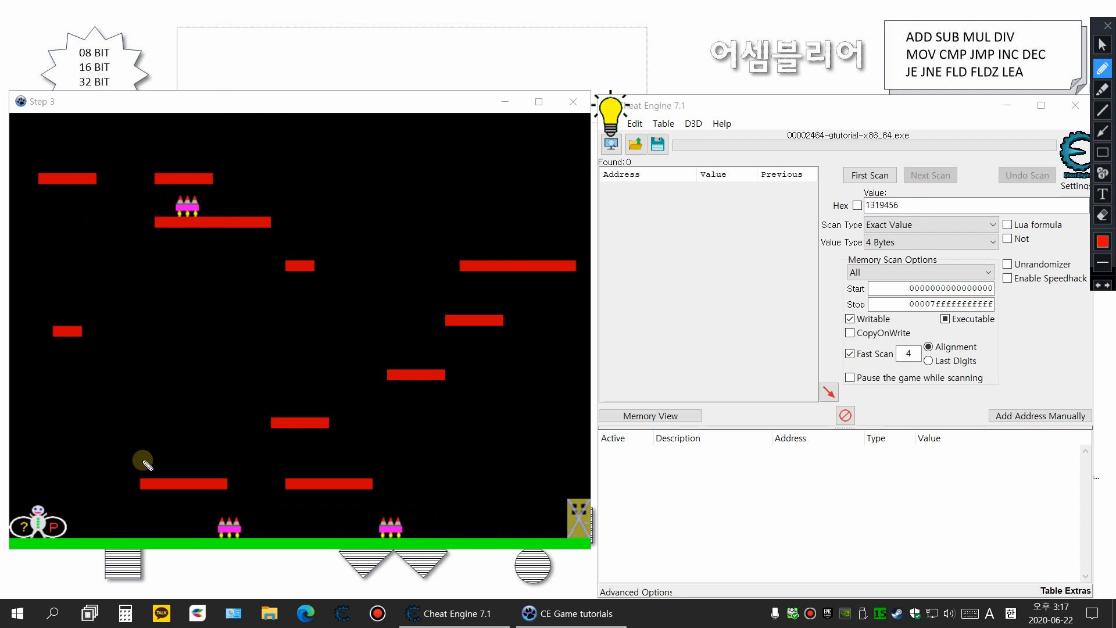
Step: Draw double-headed horizontal and vertical arrows over the game and circle a point near the middle of each
mouse_move(59, 515)
mouse_down()
mouse_move(567, 507)
mouse_move(551, 495)
mouse_up()
mouse_move(73, 498)
mouse_down()
mouse_move(53, 522)
mouse_move(93, 532)
mouse_up()
mouse_move(266, 498)
mouse_down()
mouse_move(299, 506)
mouse_move(266, 499)
mouse_up()
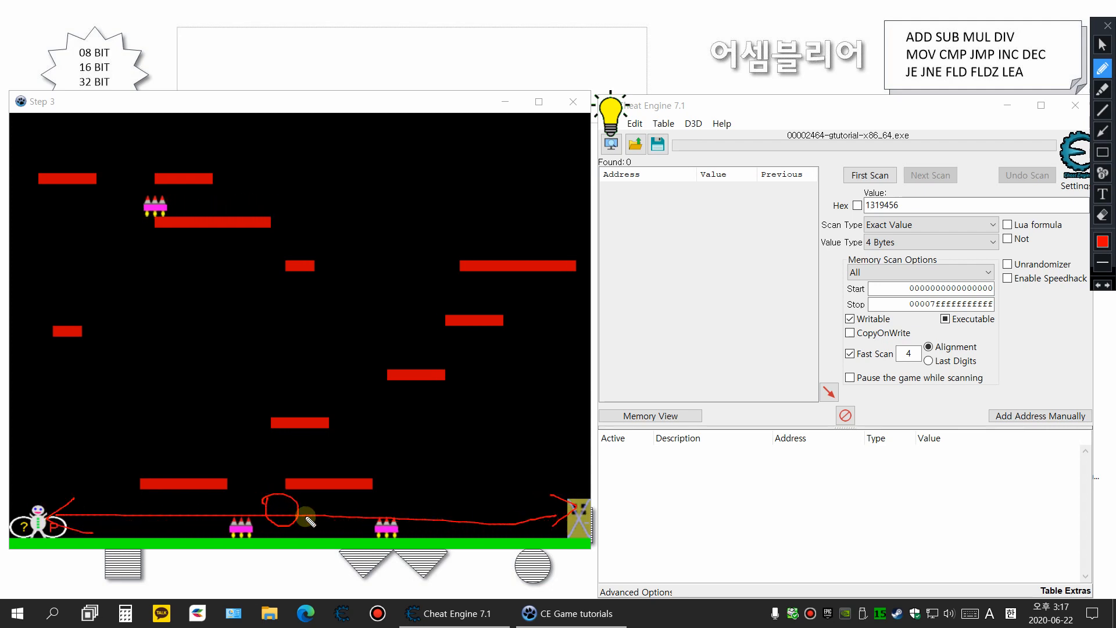
mouse_move(538, 179)
mouse_down()
mouse_move(540, 451)
mouse_move(554, 395)
mouse_up()
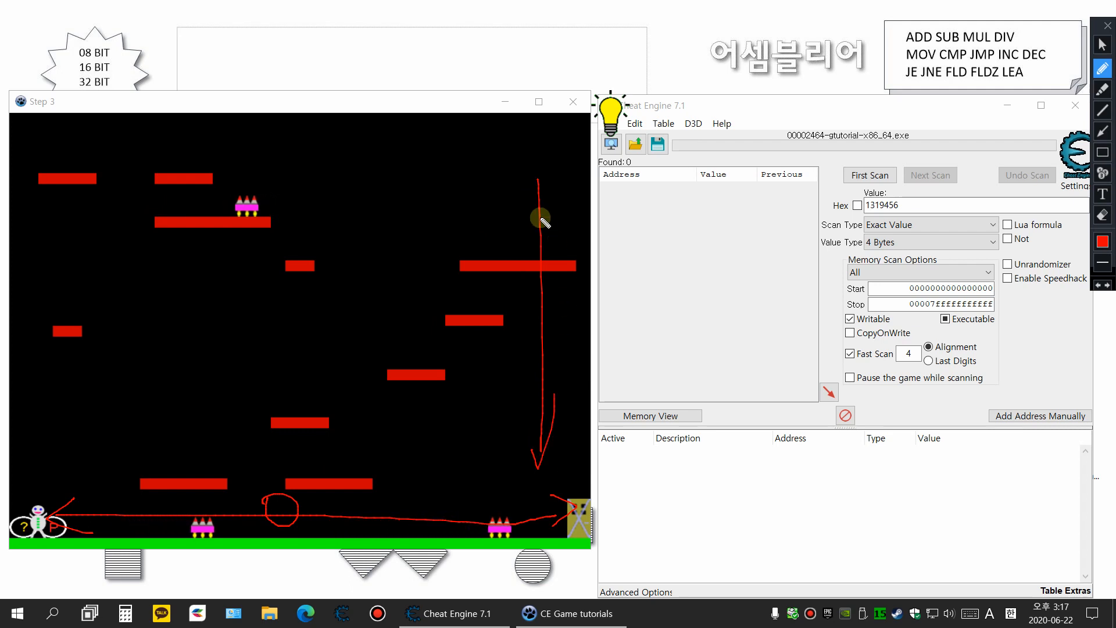
drag(529, 195, 565, 203)
drag(545, 302, 544, 329)
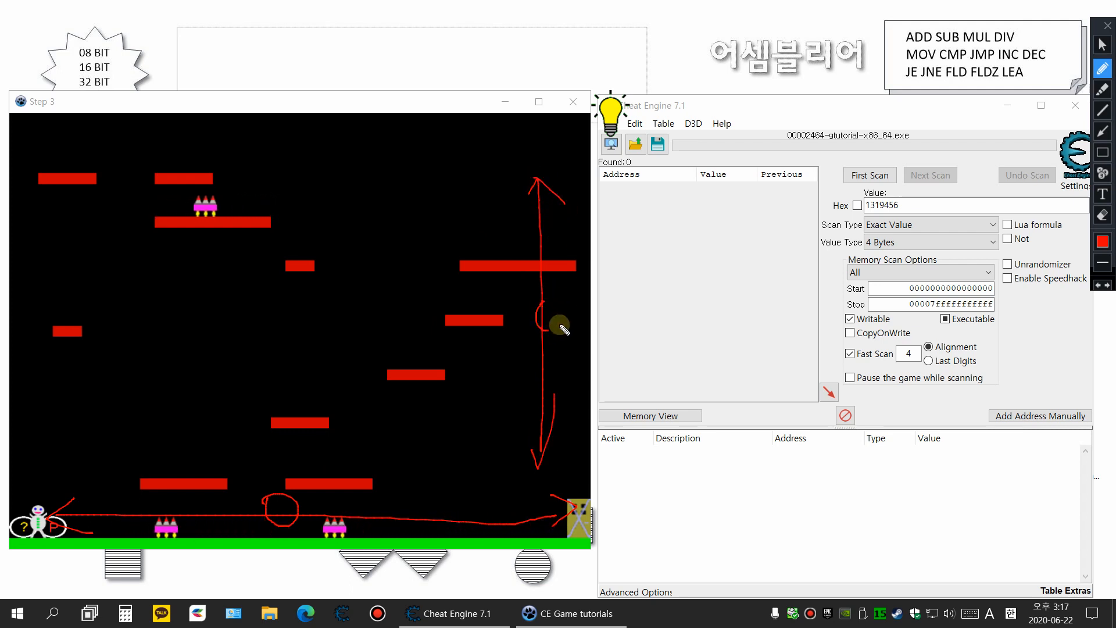
Step: Write "float" beside the vertical arrow and mark a circle with a slash through it below the word
mouse_move(383, 266)
mouse_down()
mouse_move(387, 339)
mouse_move(429, 300)
mouse_up()
mouse_move(431, 242)
mouse_down()
mouse_move(432, 323)
mouse_move(481, 292)
mouse_move(482, 314)
mouse_up()
drag(471, 298, 496, 289)
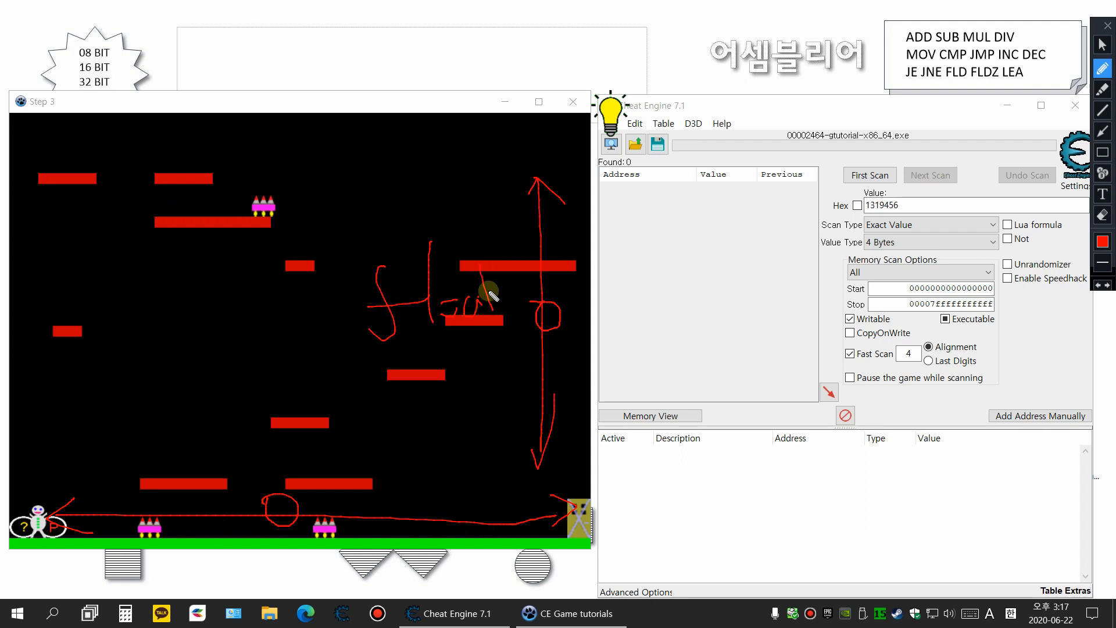
drag(353, 307, 401, 395)
drag(395, 356, 494, 322)
mouse_move(448, 372)
mouse_down()
mouse_move(477, 378)
mouse_move(459, 367)
mouse_move(440, 446)
mouse_up()
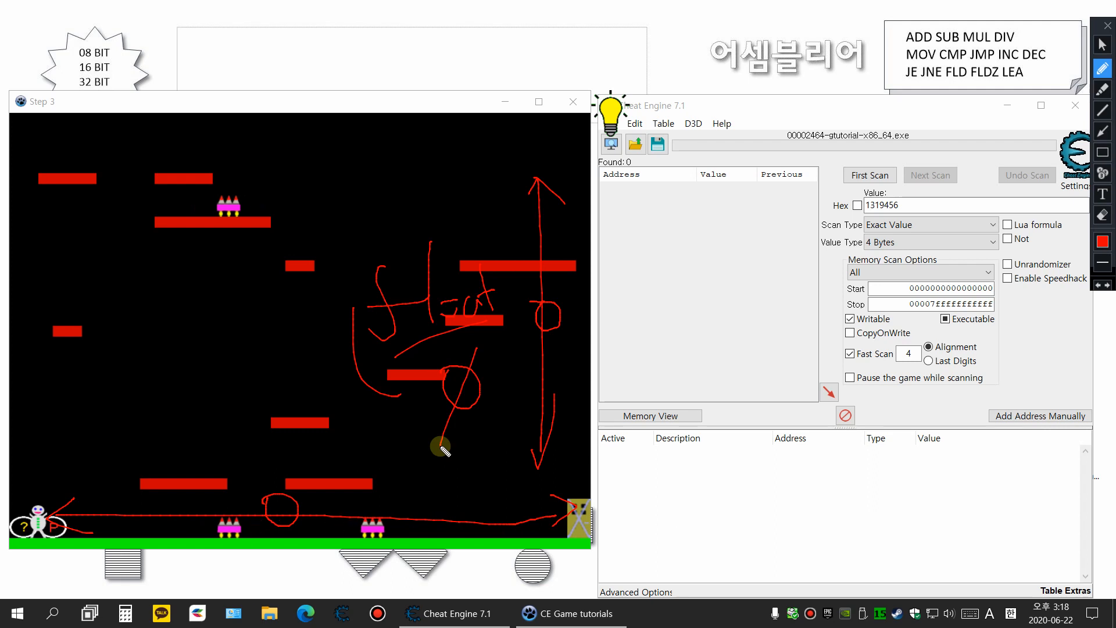
Step: Draw arrows outward from the horizontal midpoint and a vertical line beside the vertical arrow, and clear all annotations
drag(263, 496, 139, 497)
drag(320, 492, 356, 493)
mouse_move(433, 497)
mouse_down()
mouse_move(449, 493)
mouse_move(430, 507)
mouse_up()
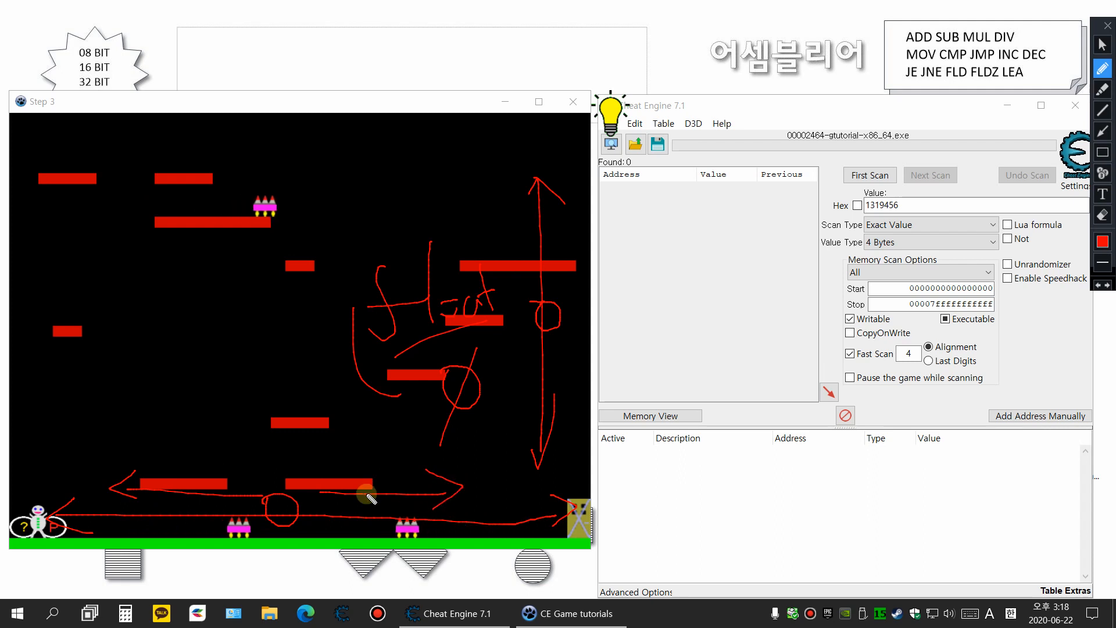
drag(502, 194, 500, 453)
key(Delete)
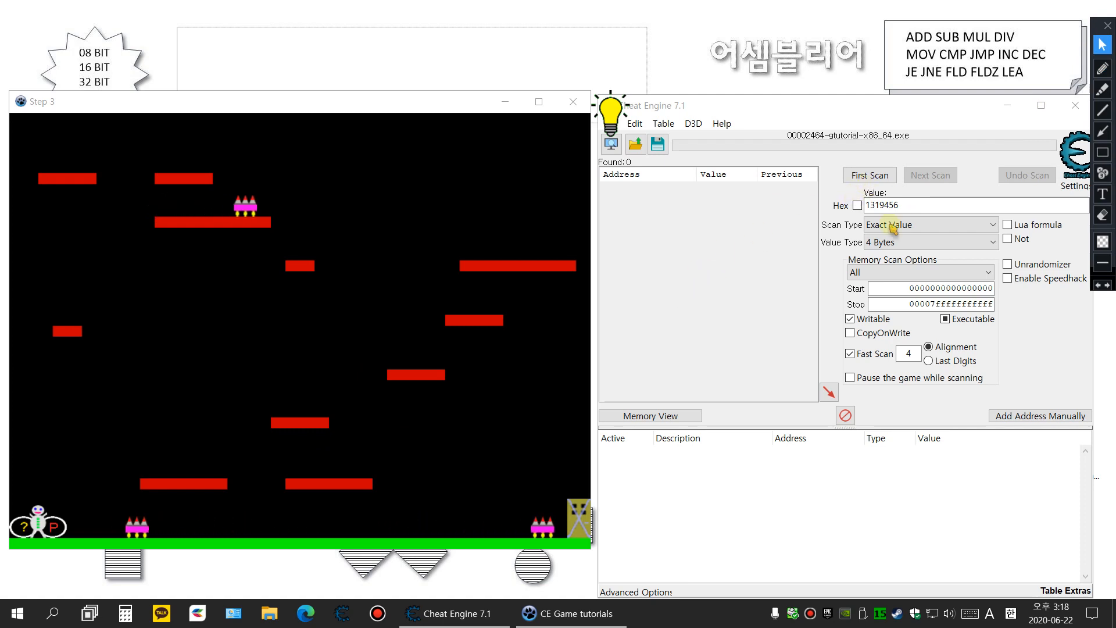
Step: Empty the scan value and run a first scan with value type Float and scan type Unknown initial value
drag(900, 206, 792, 199)
key(BackSpace)
click(892, 243)
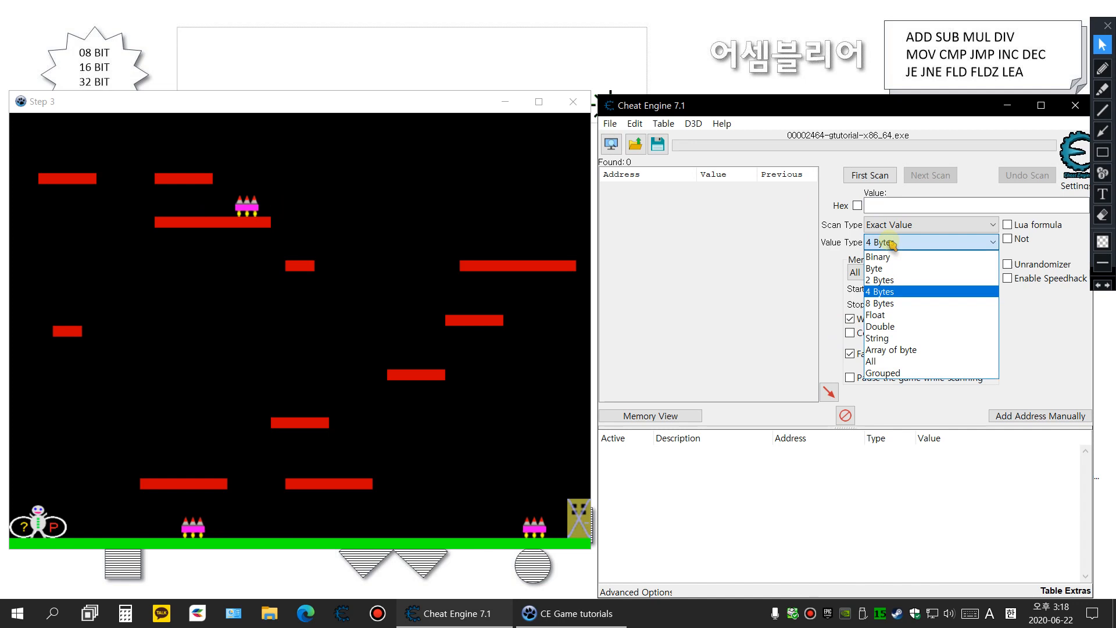
click(884, 314)
click(905, 225)
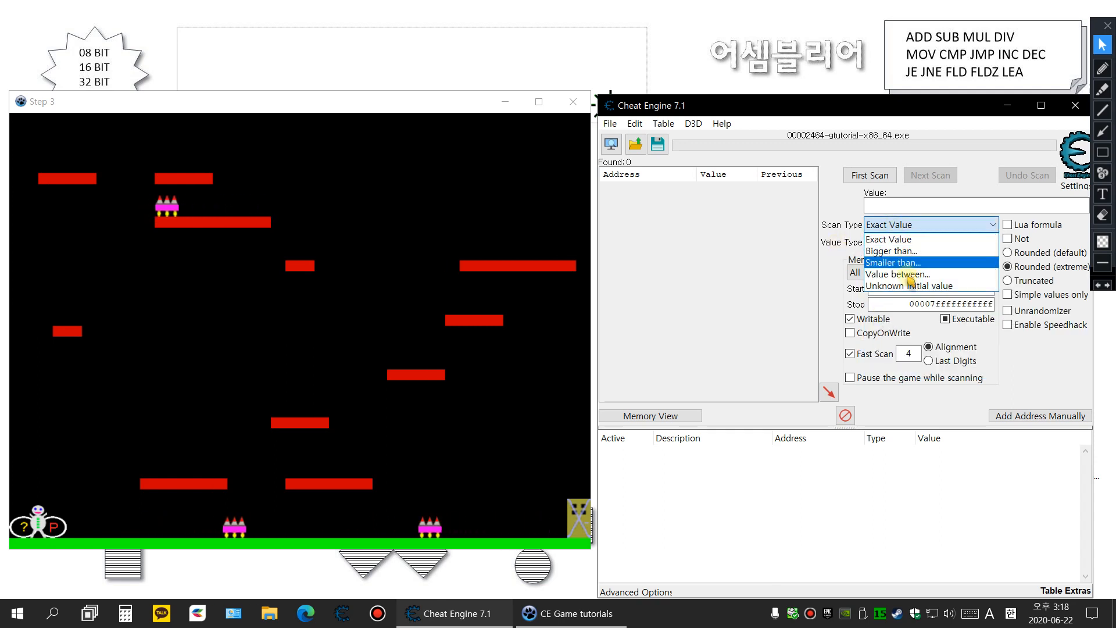
click(910, 286)
click(879, 176)
Step: Set the scan type to Changed value and run next scans, moving the player in the game before each one
click(218, 463)
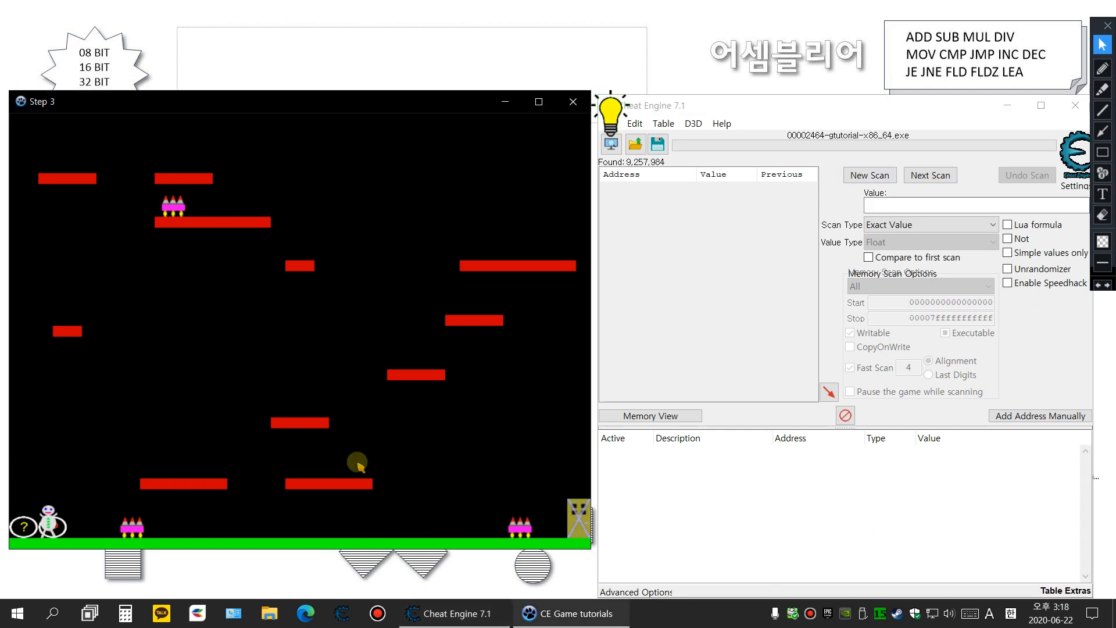
click(927, 226)
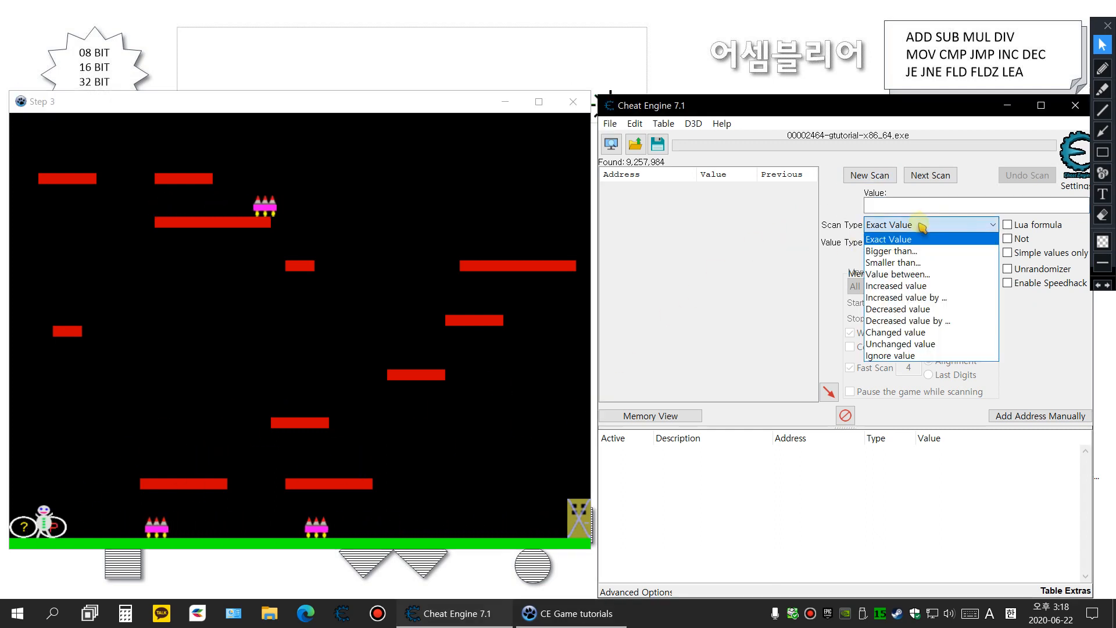
click(898, 340)
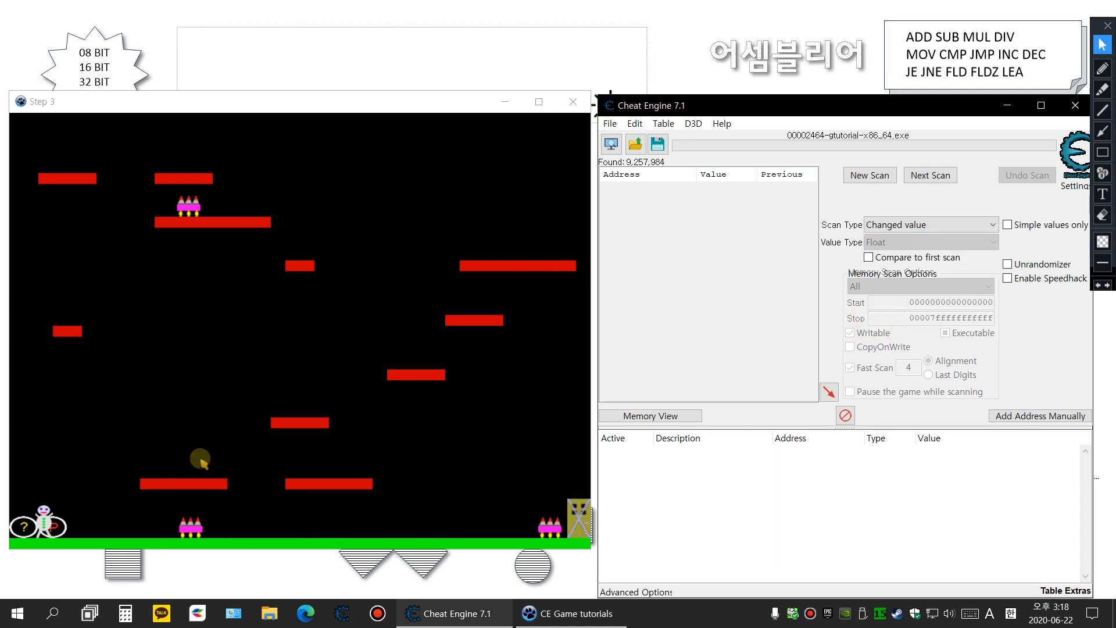
click(948, 180)
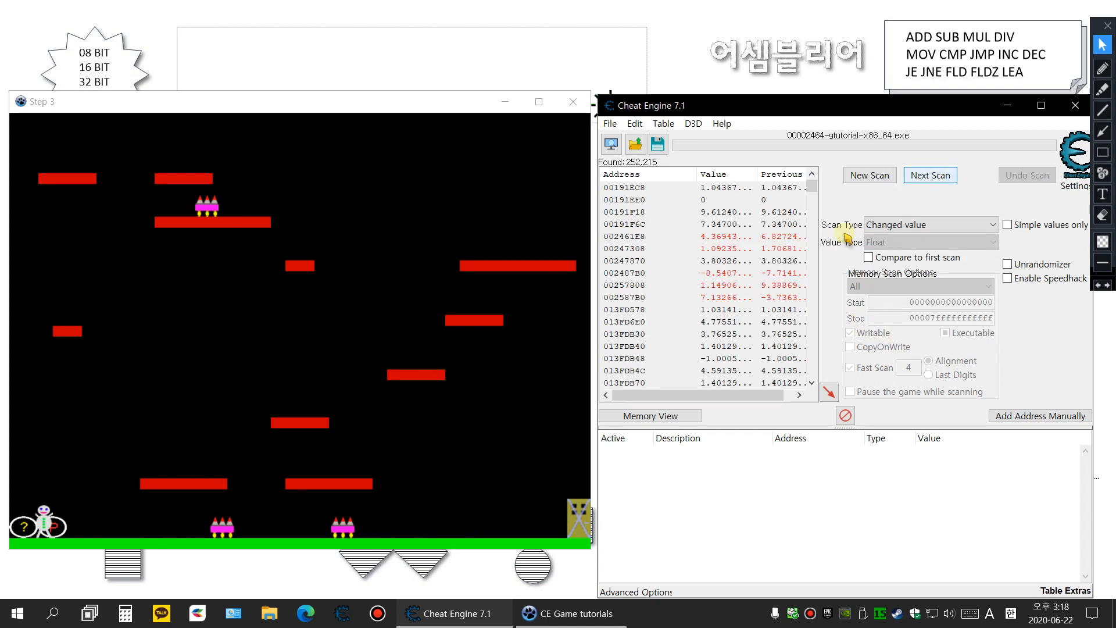
click(336, 375)
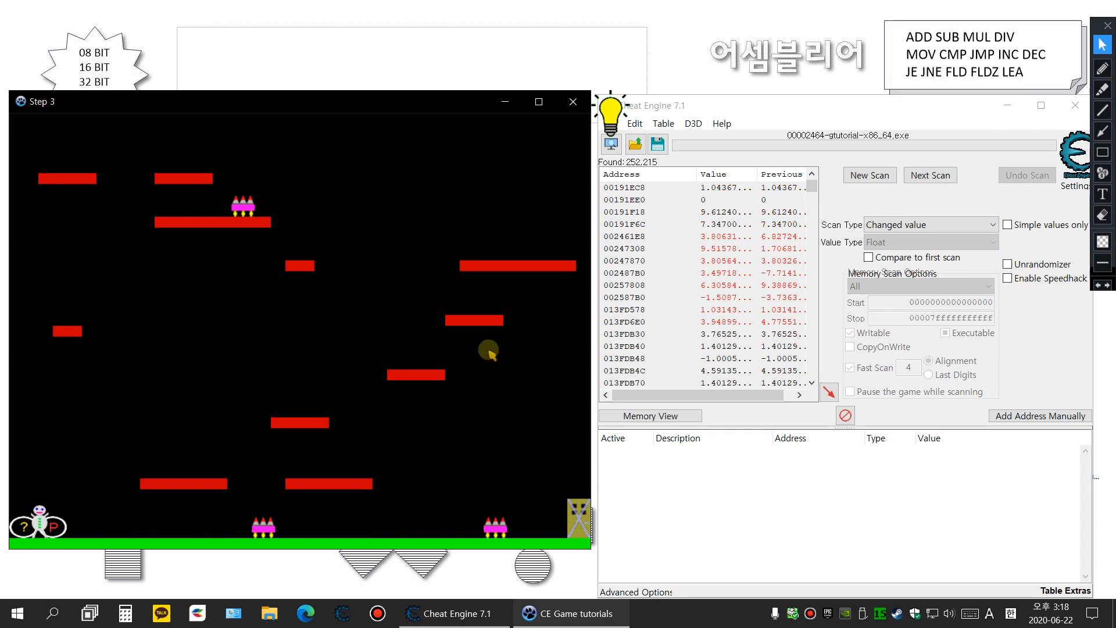
click(948, 180)
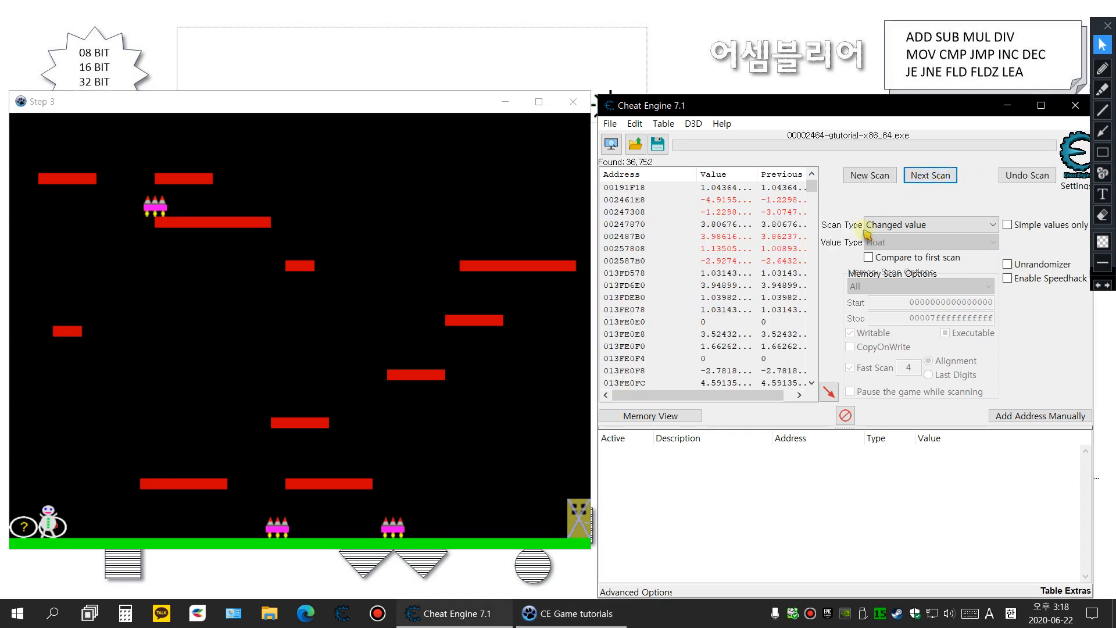
click(929, 176)
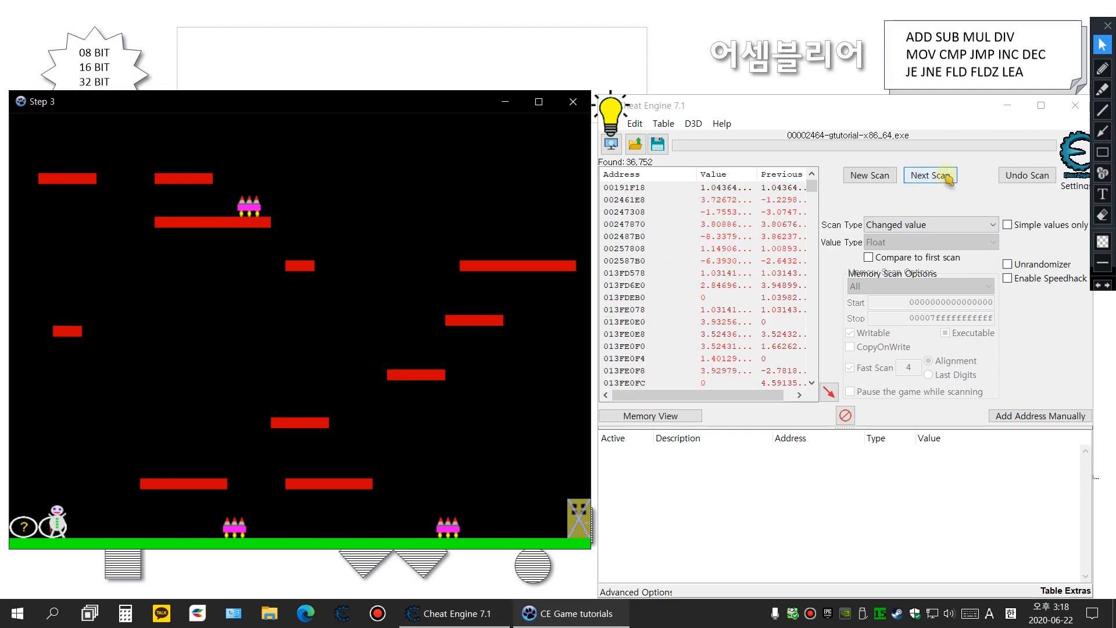
click(943, 175)
Step: Move the player left twice, right once and left once, running a Changed value next scan after each move
click(397, 361)
key(Left)
click(925, 178)
click(359, 372)
key(Left)
click(925, 174)
click(441, 391)
key(Right)
click(928, 176)
click(547, 341)
key(Left)
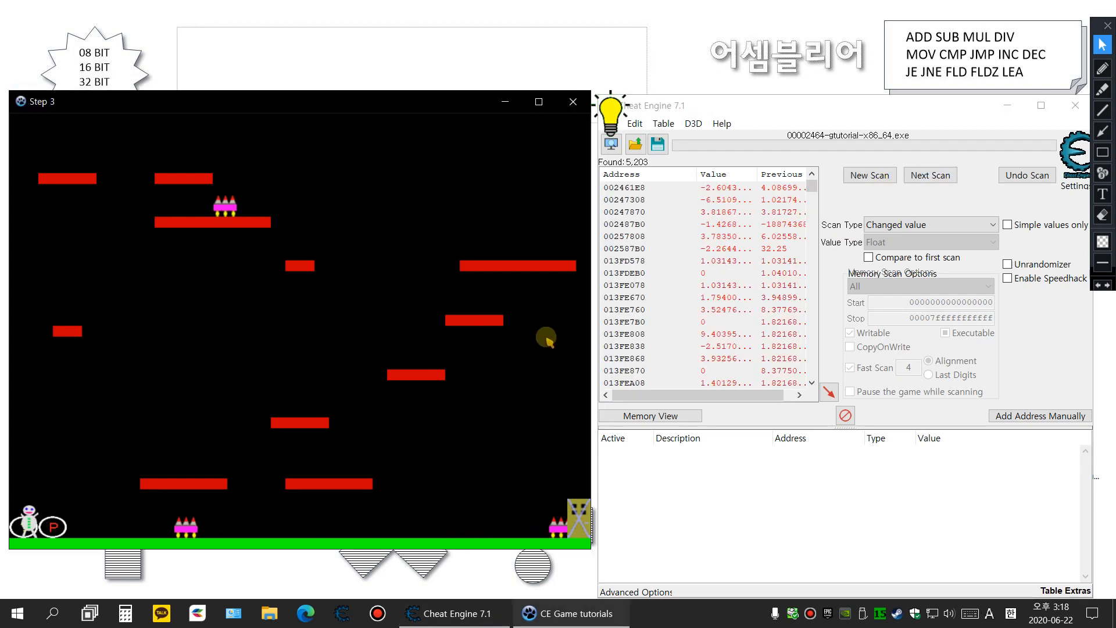
click(930, 176)
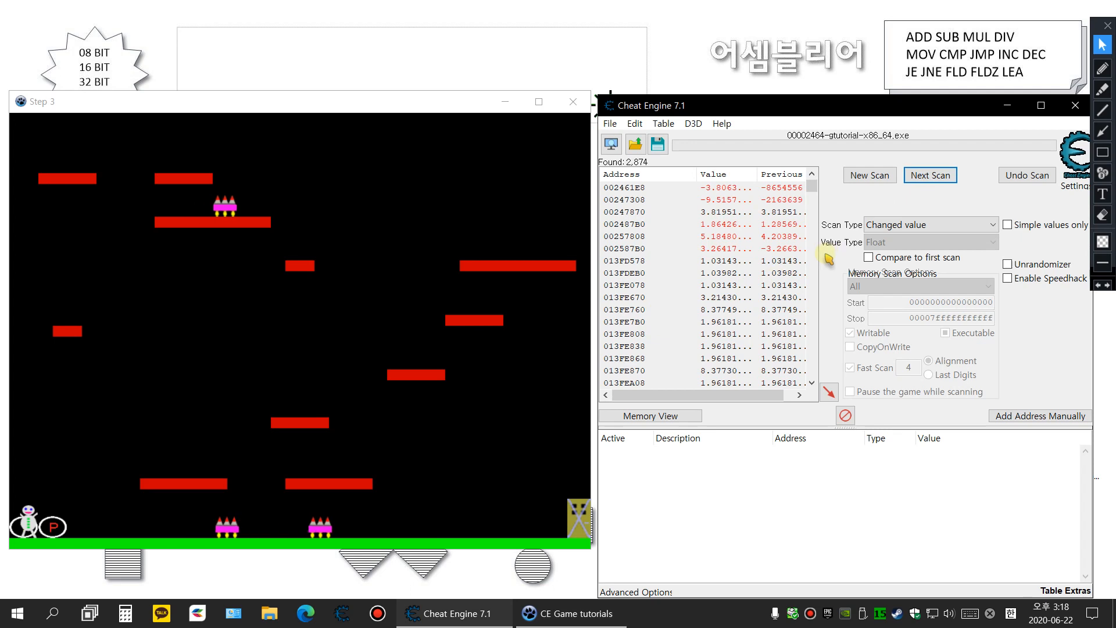
Step: Set the scan type to Unchanged value and run several next scans while the player stands still
click(909, 226)
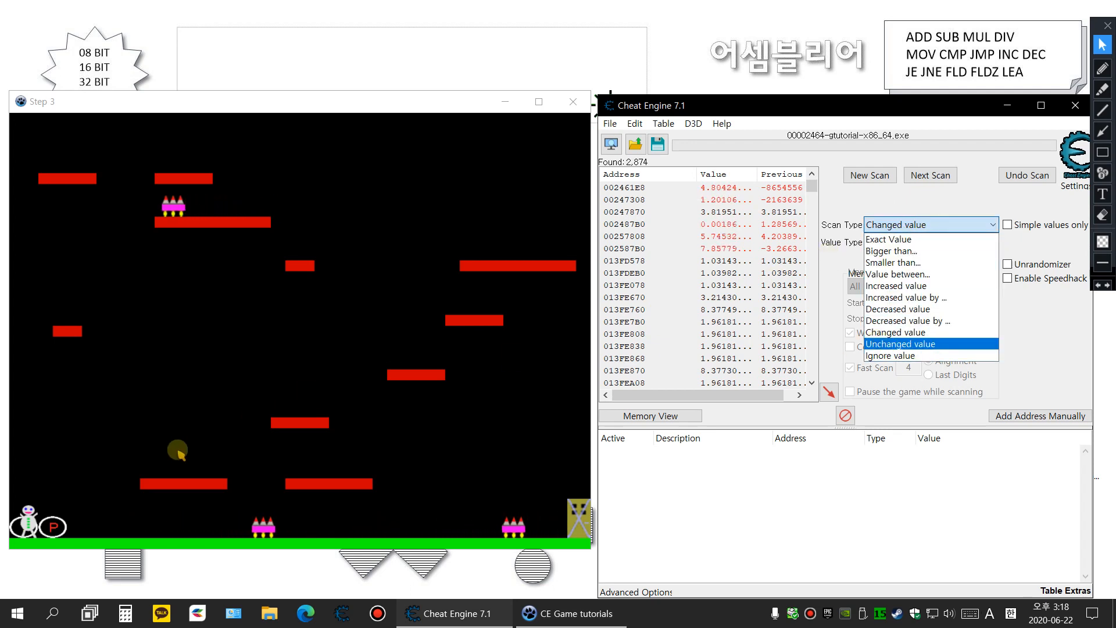
click(911, 344)
click(262, 398)
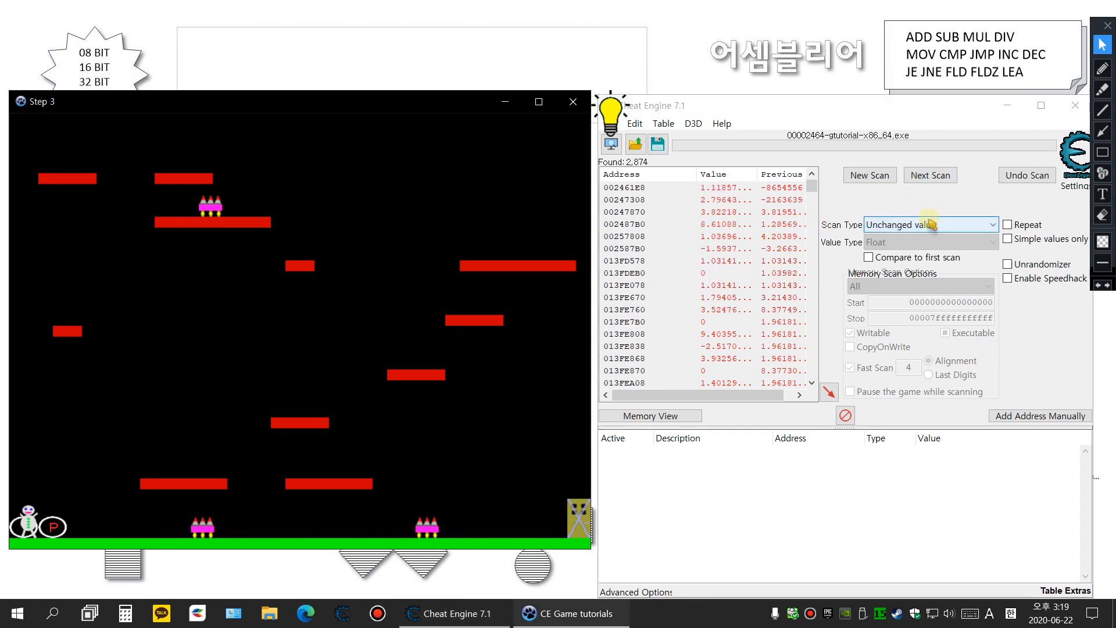
click(934, 178)
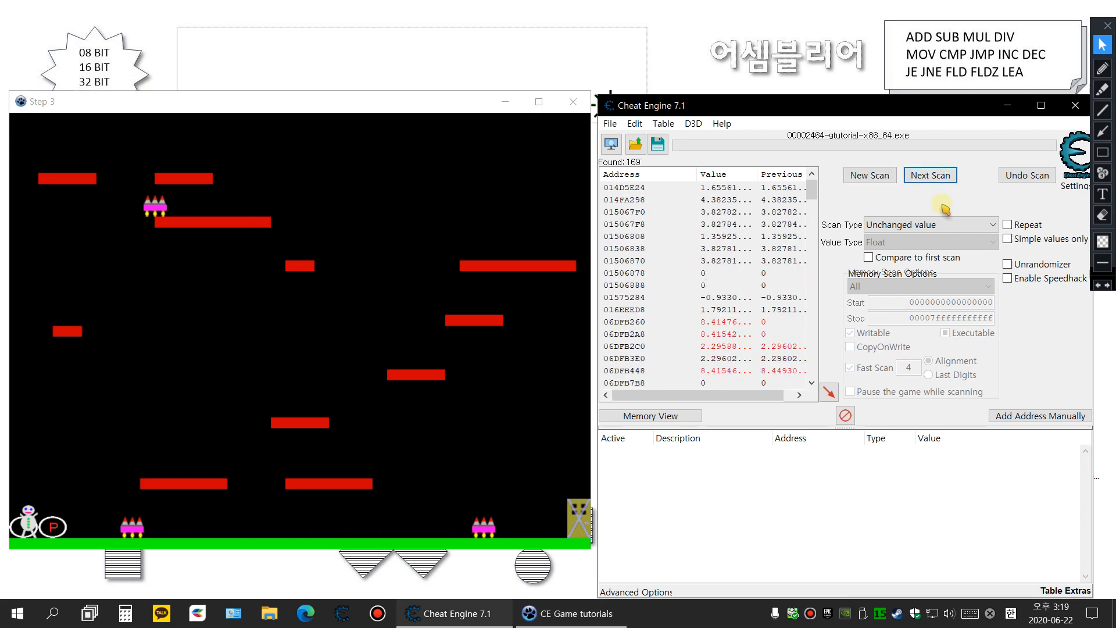
click(945, 183)
click(944, 184)
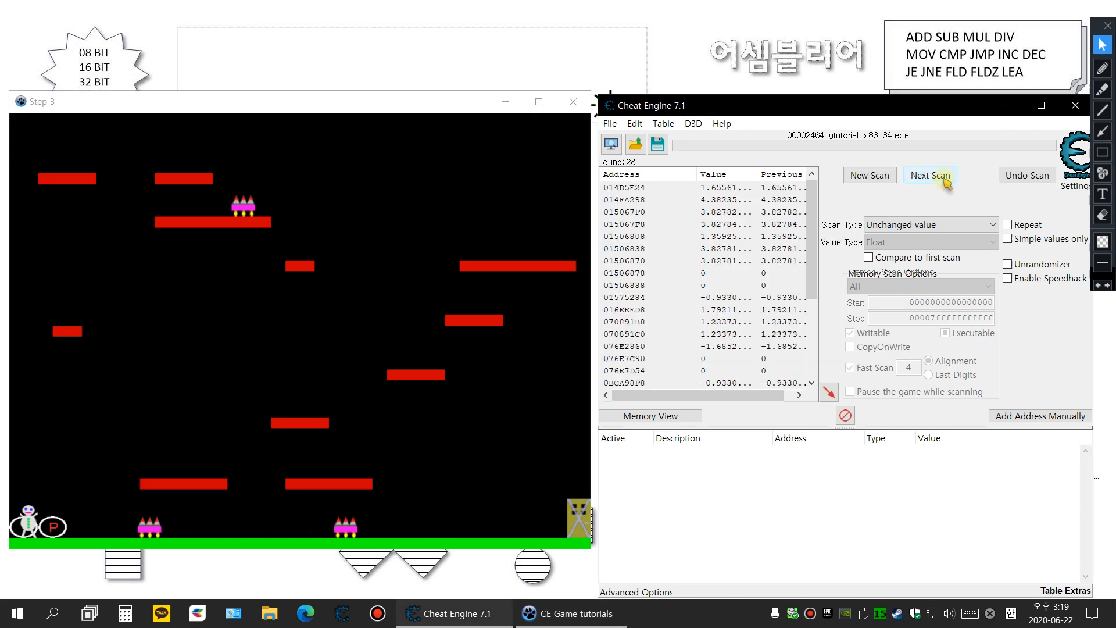
Step: Move the player slightly right and filter the results with a Changed value next scan
click(914, 226)
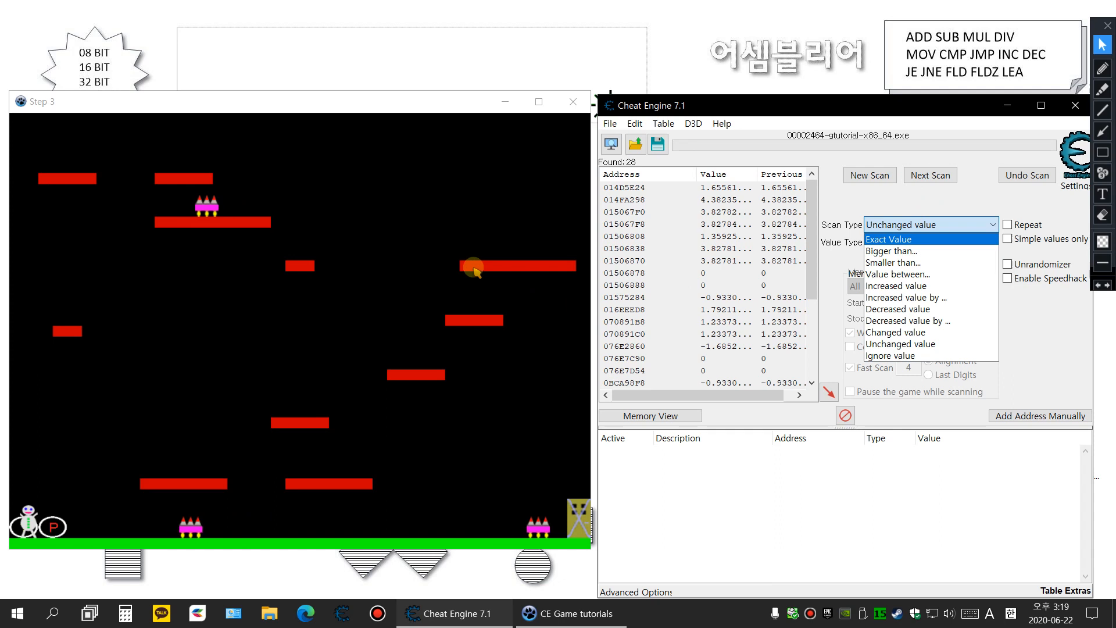
click(341, 401)
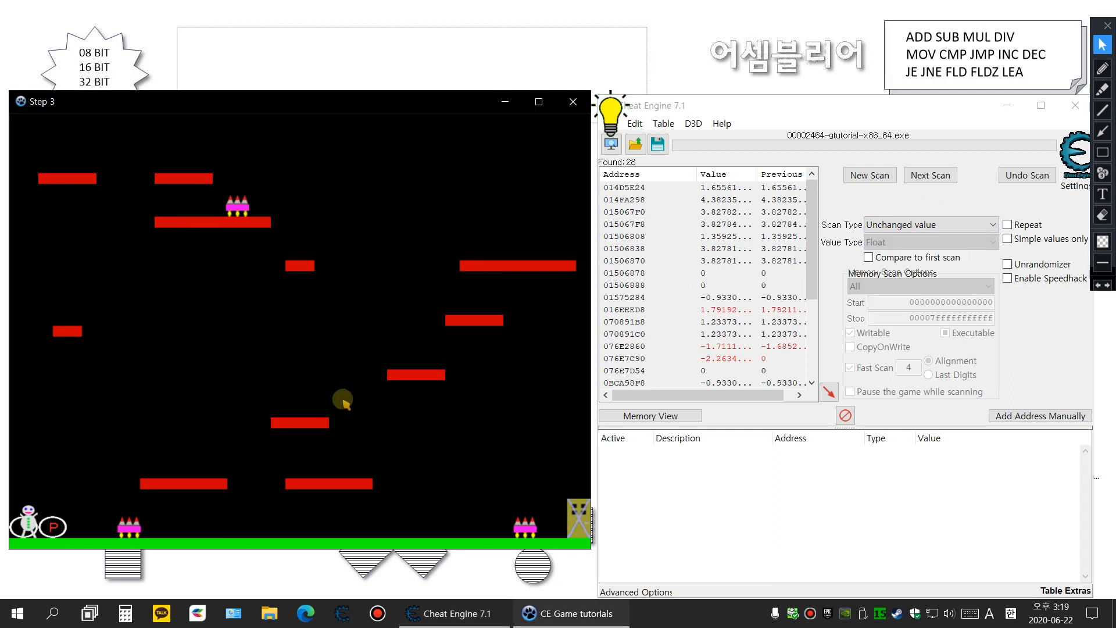
click(887, 225)
click(896, 332)
click(931, 175)
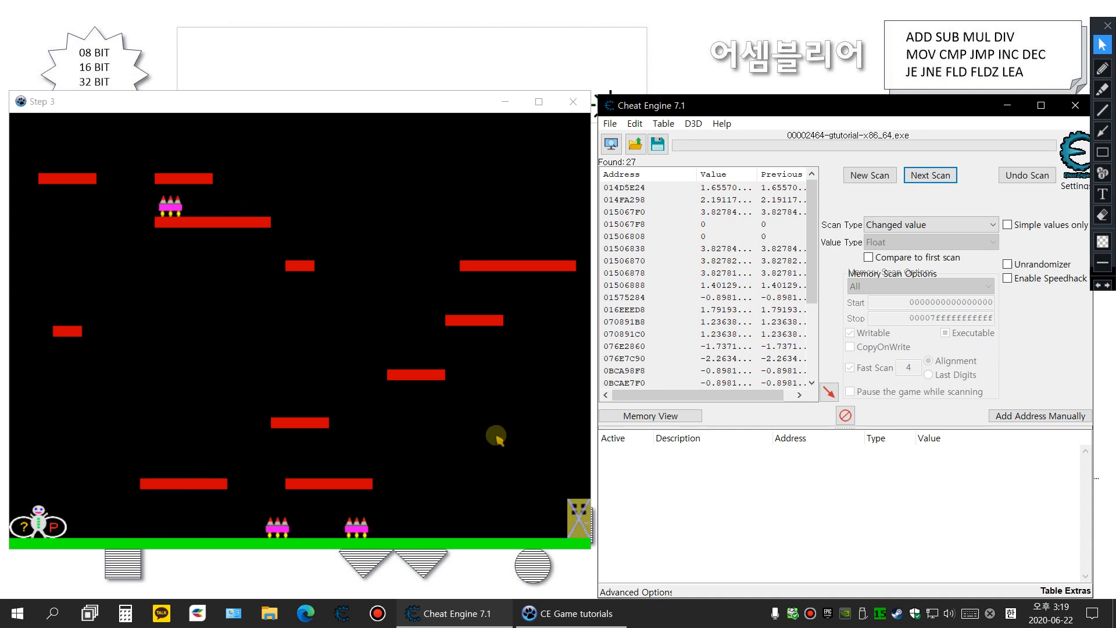
Step: Keep the player still and run one next scan with scan type Unchanged value
click(935, 224)
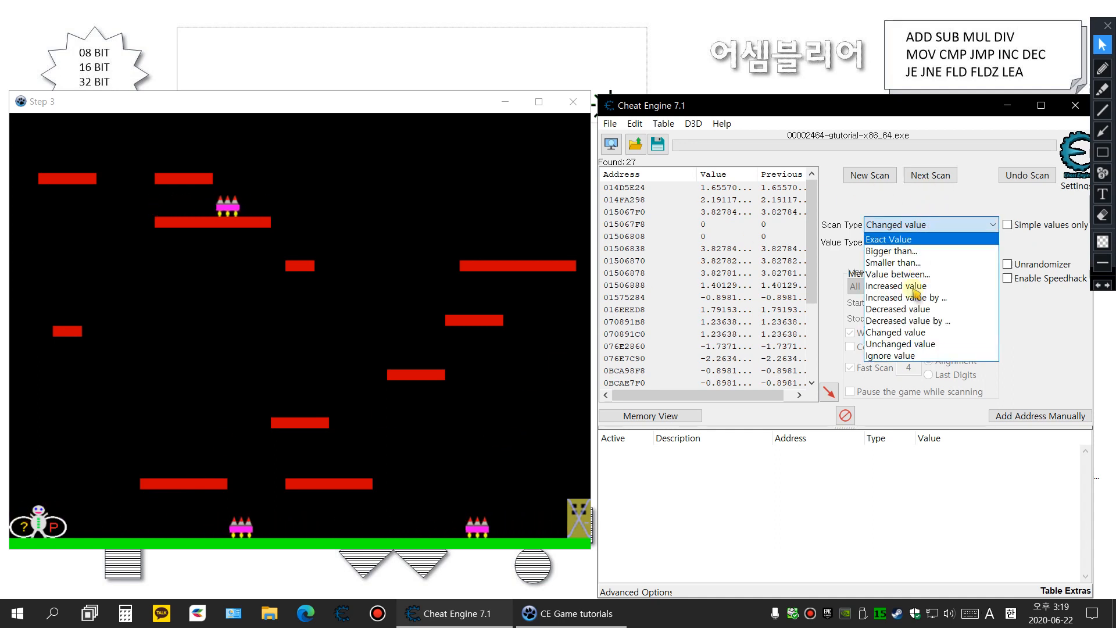
click(900, 345)
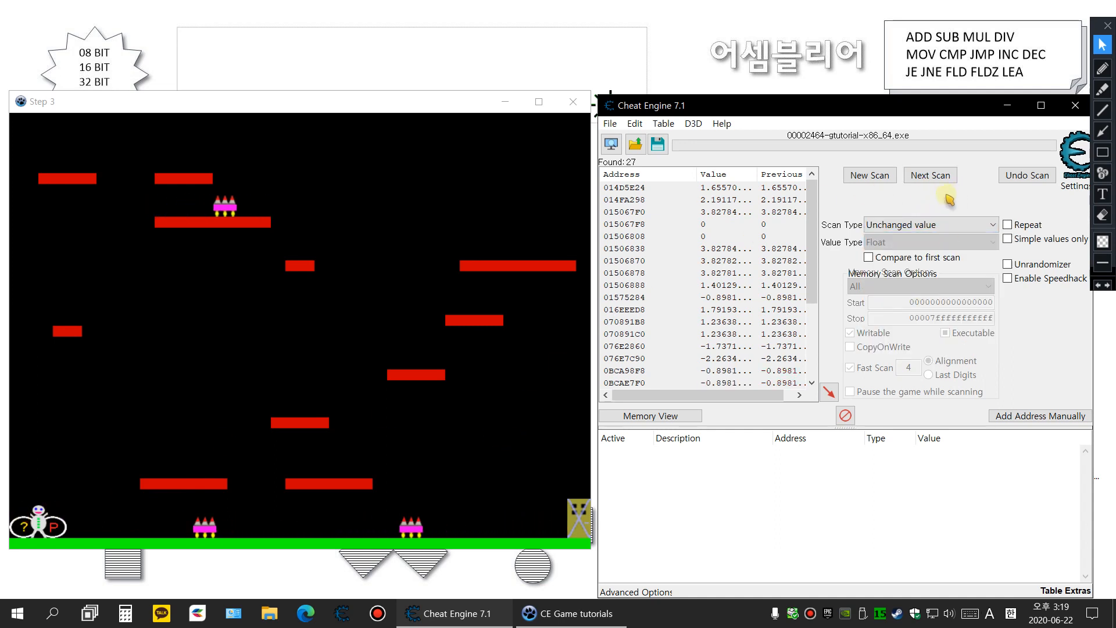
click(940, 177)
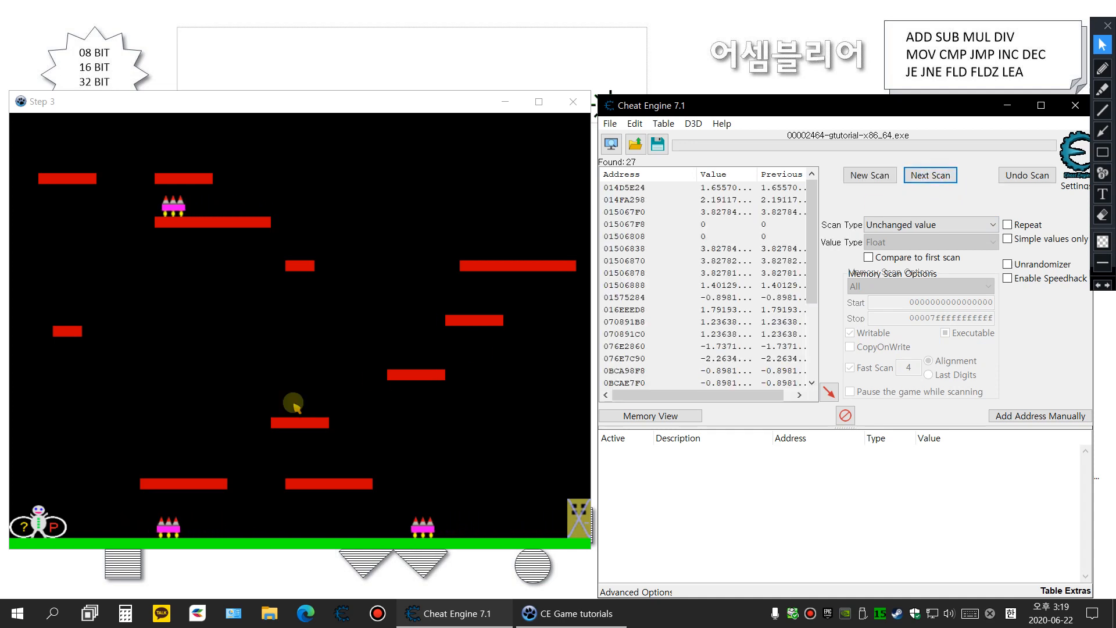
Step: Move the player slightly left and run a next scan with scan type Changed value
click(233, 416)
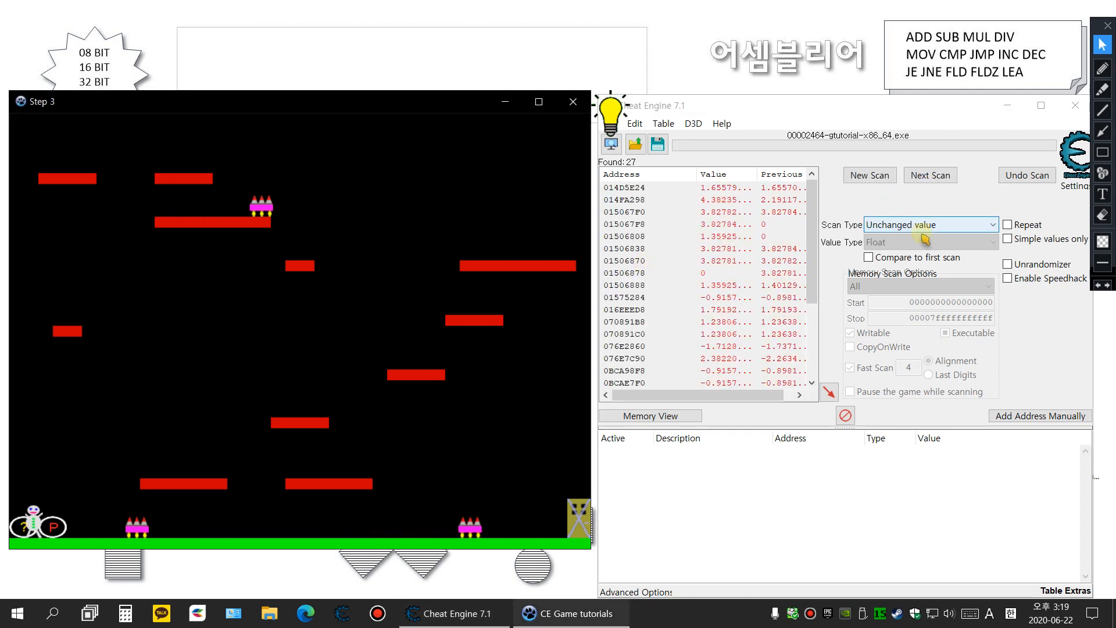
click(872, 226)
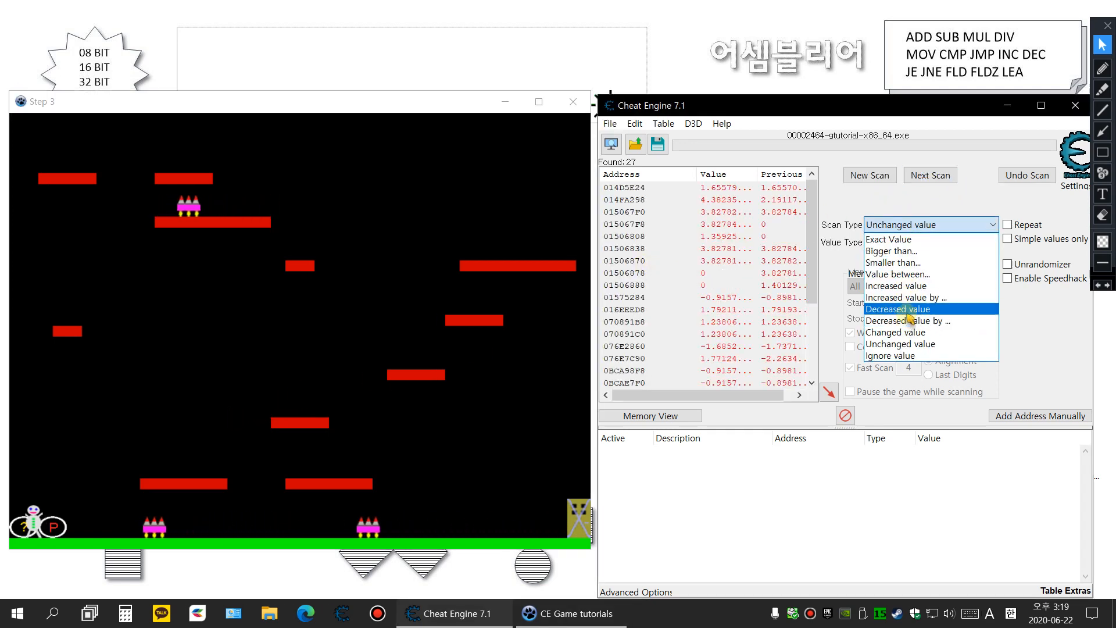
click(898, 332)
click(927, 178)
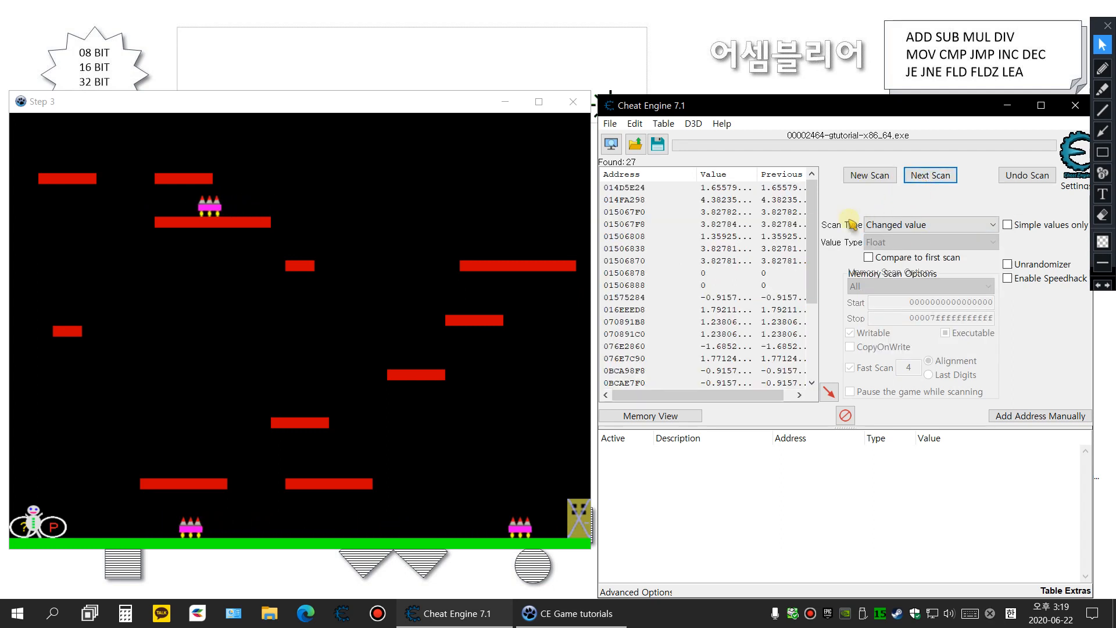
Step: Narrow the found addresses with repeated Changed value next scans while moving the player back and forth
click(931, 175)
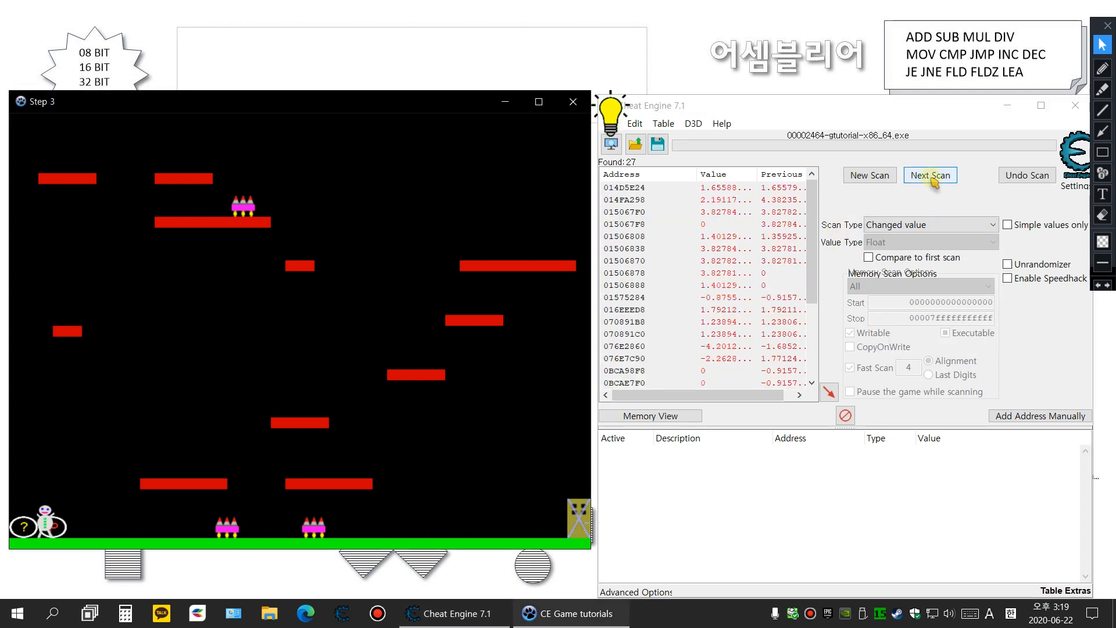
click(434, 314)
key(Left)
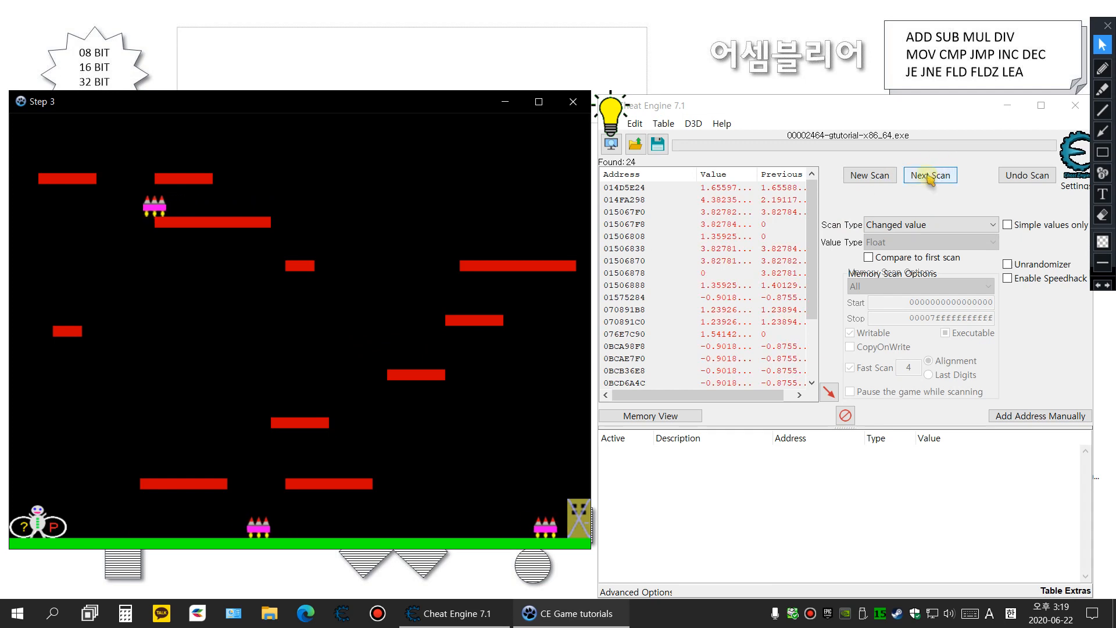
click(931, 178)
click(417, 321)
key(Left)
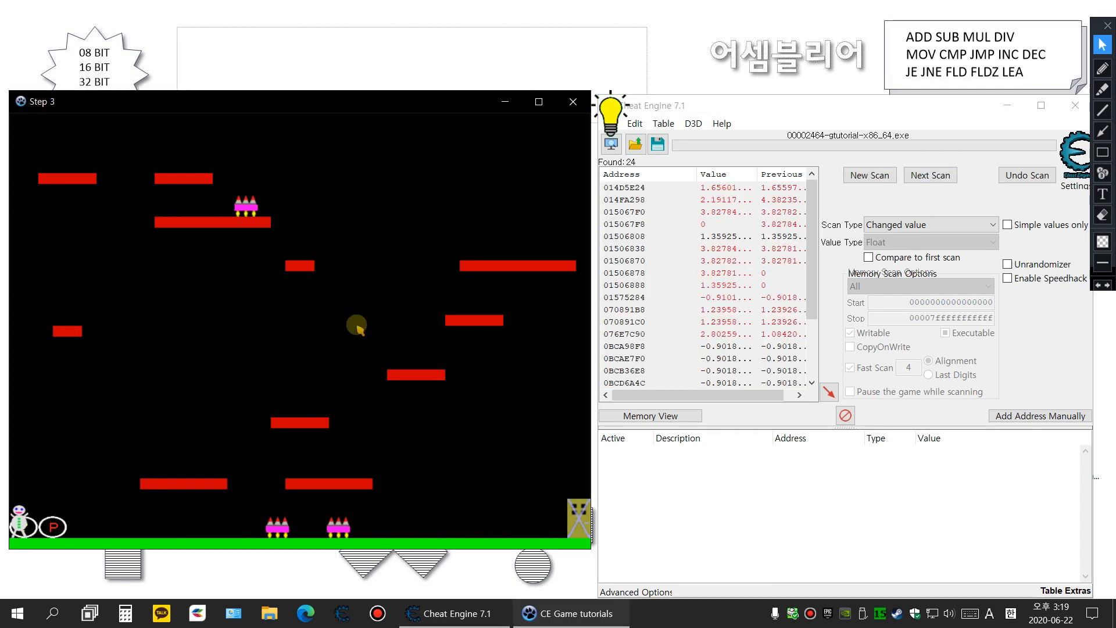
key(Right)
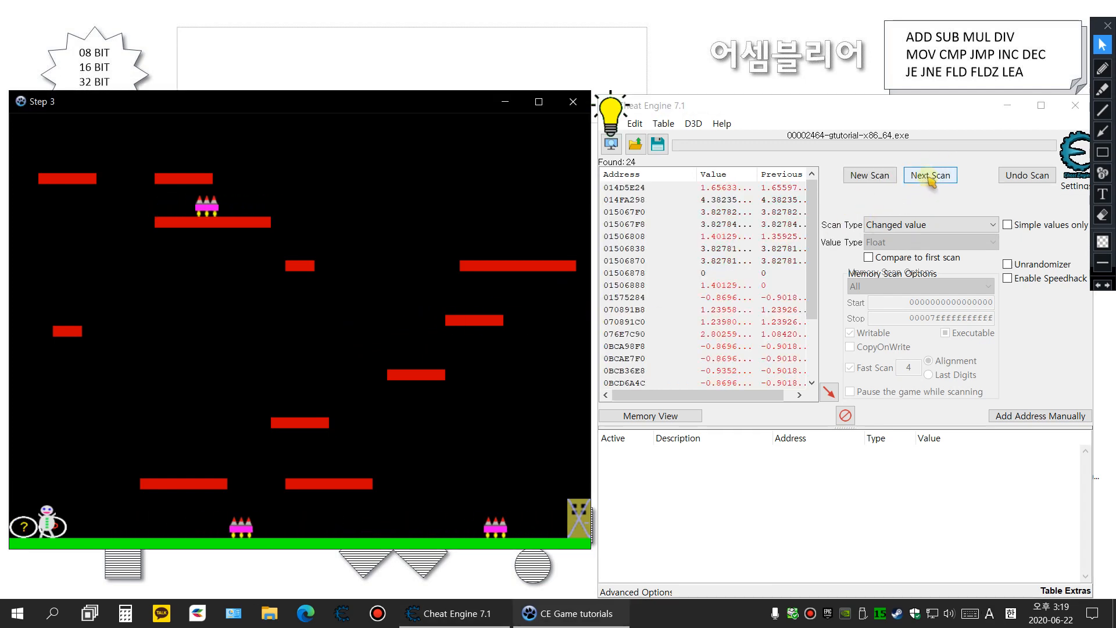
click(932, 176)
click(932, 177)
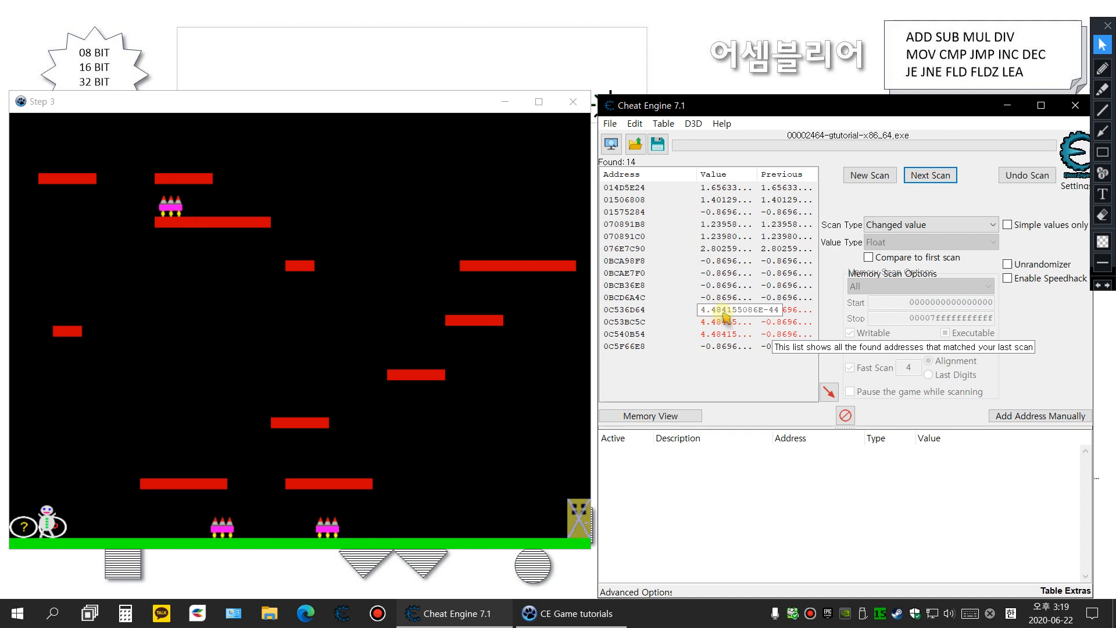
Step: Remove the addresses 0C536D64, 0C53BC5C and 0C540B54 from the found list
click(725, 314)
shift+click(727, 334)
right_click(732, 324)
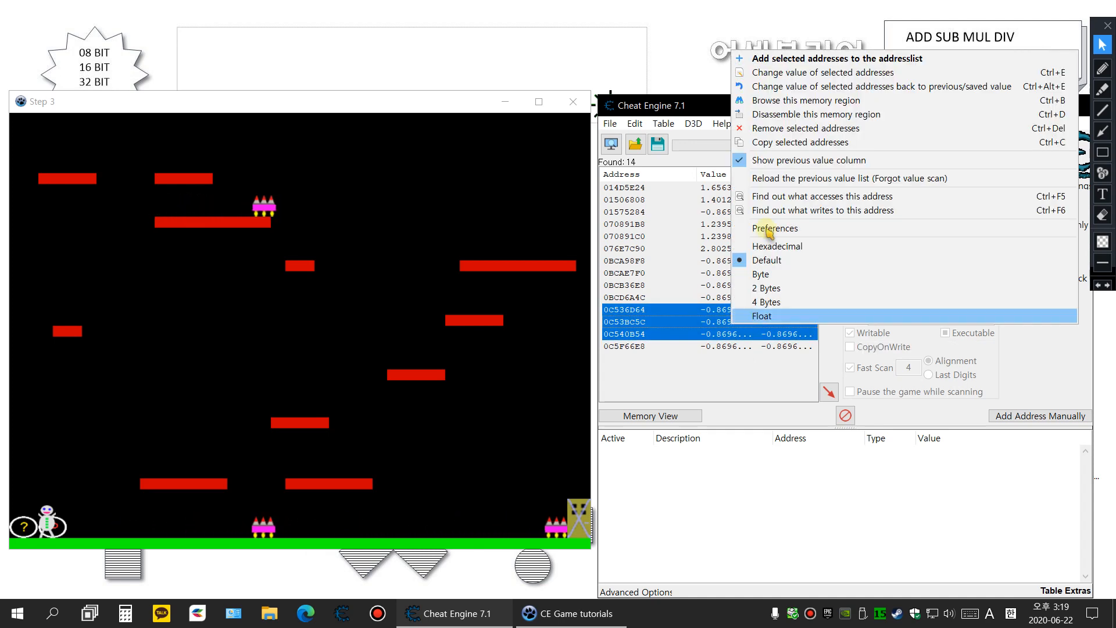
click(781, 128)
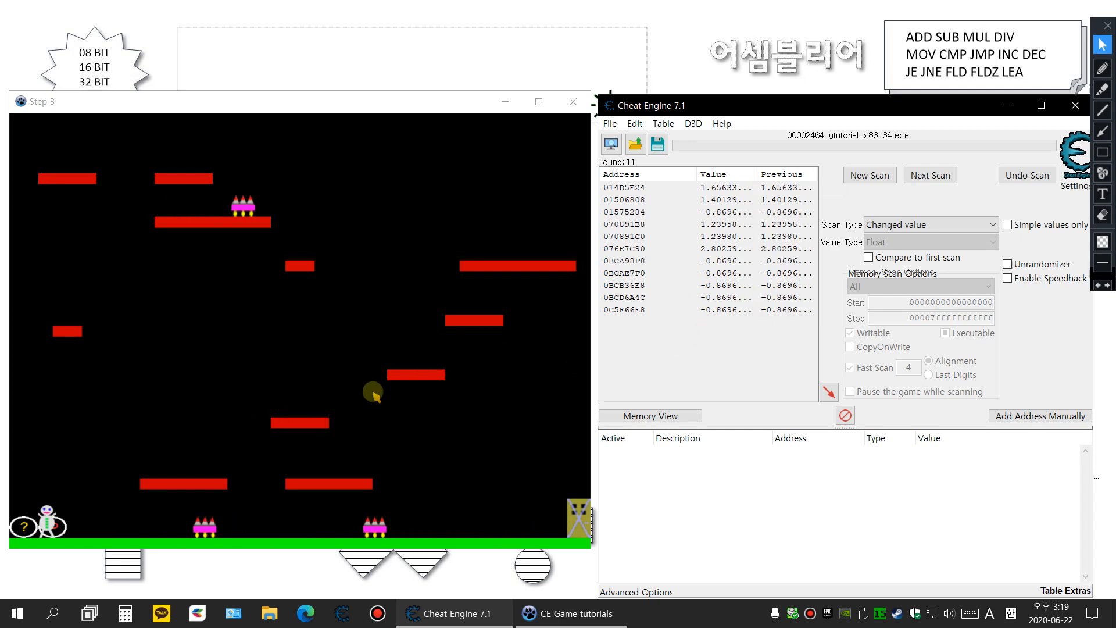
Step: Select address 076E7C90 in the results, move the player right and left, and run another Changed value next scan
click(297, 388)
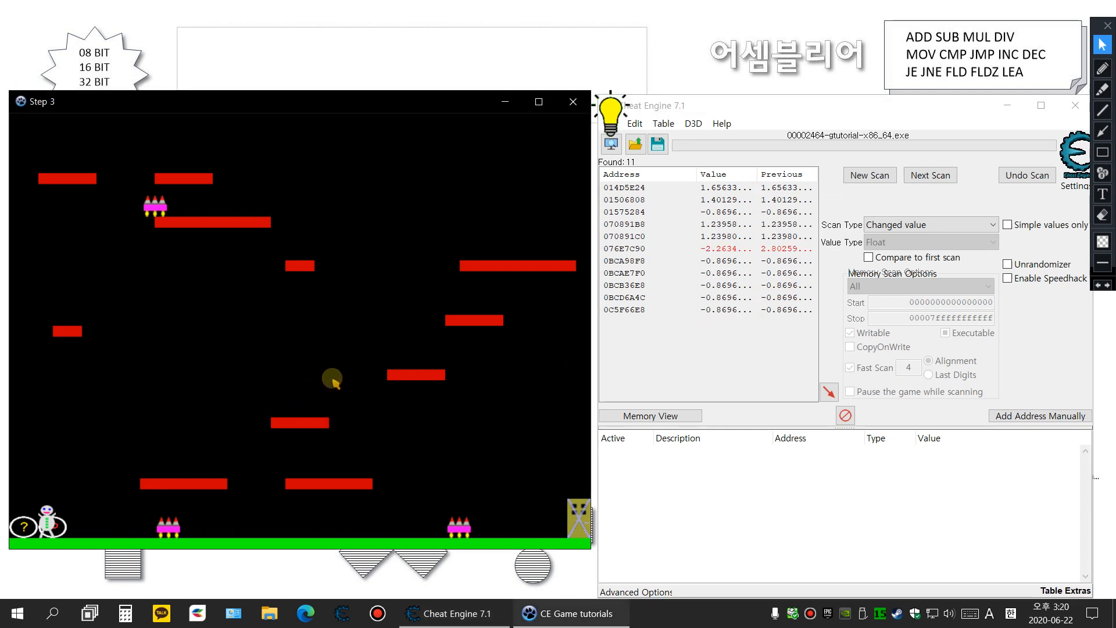
click(724, 250)
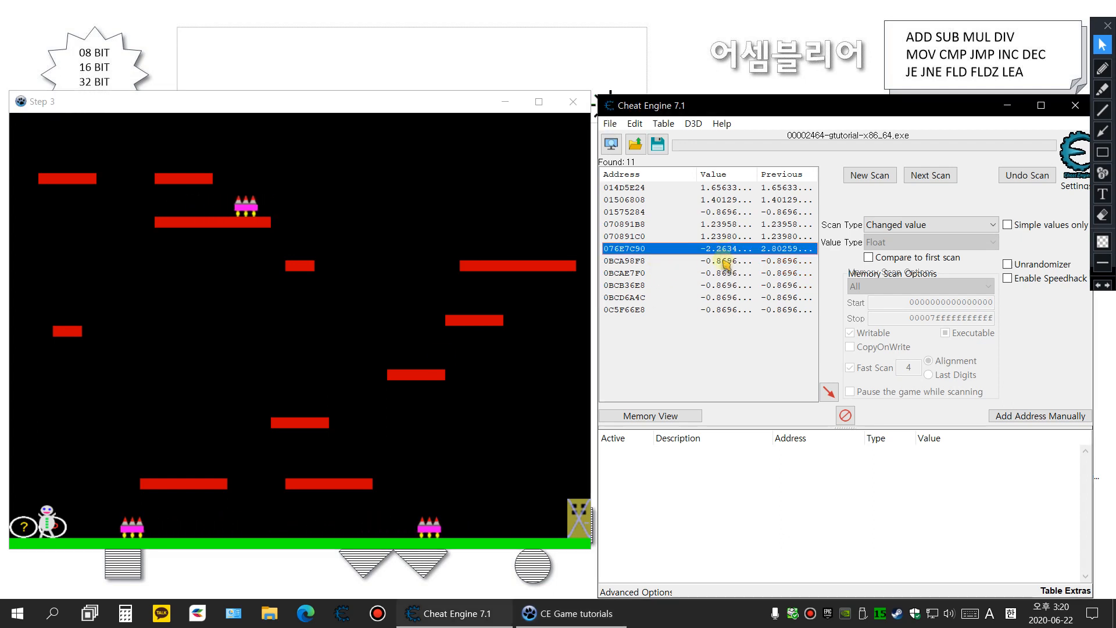
click(410, 356)
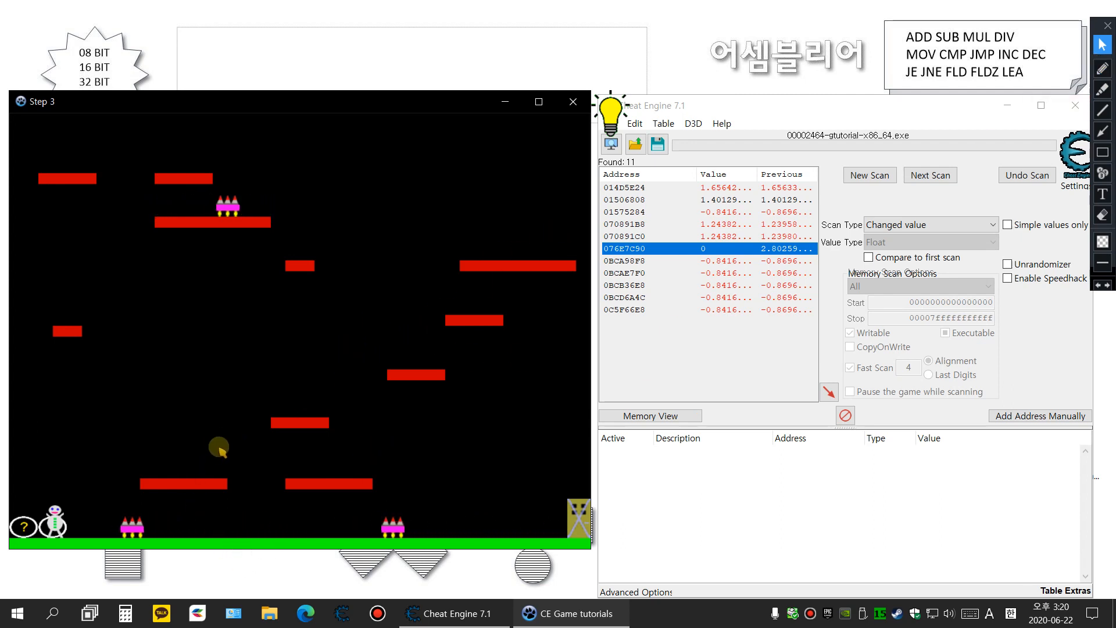
key(Right)
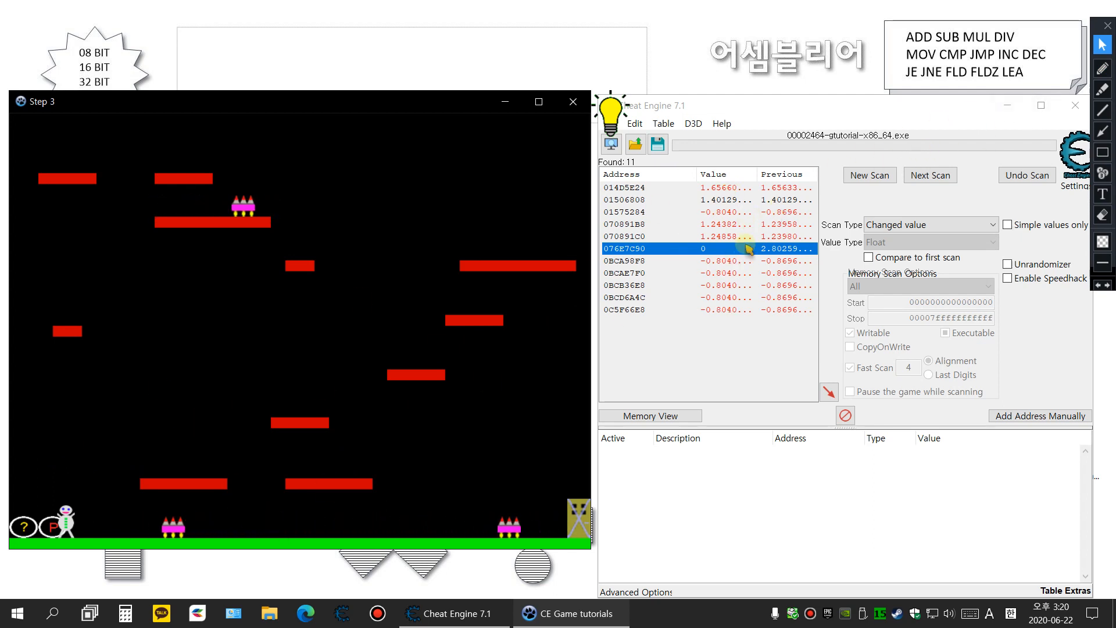
key(Left)
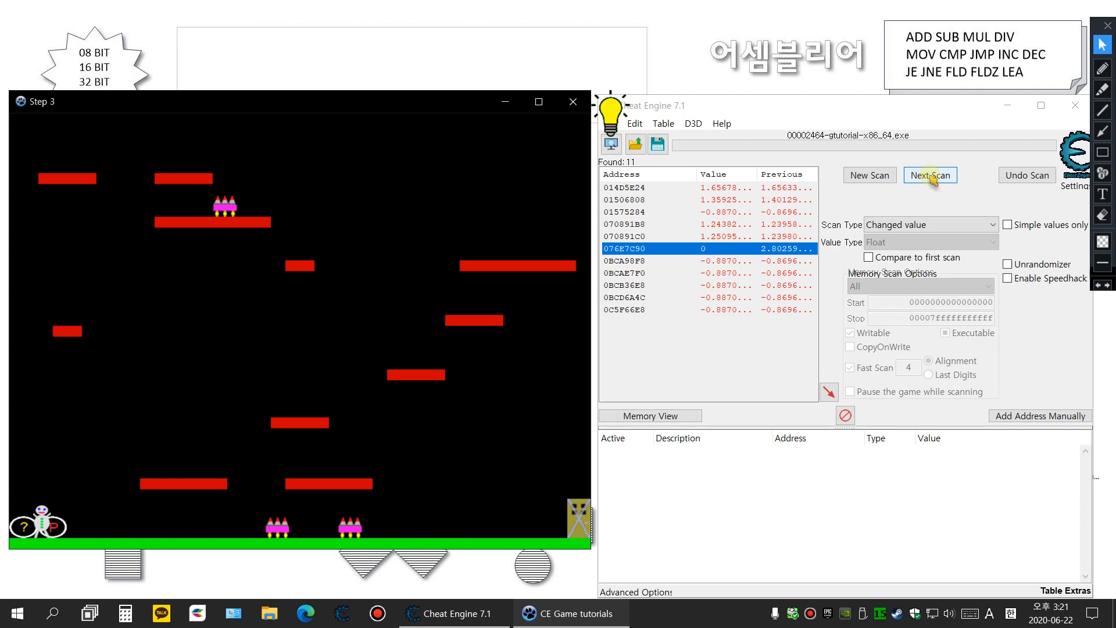
click(933, 178)
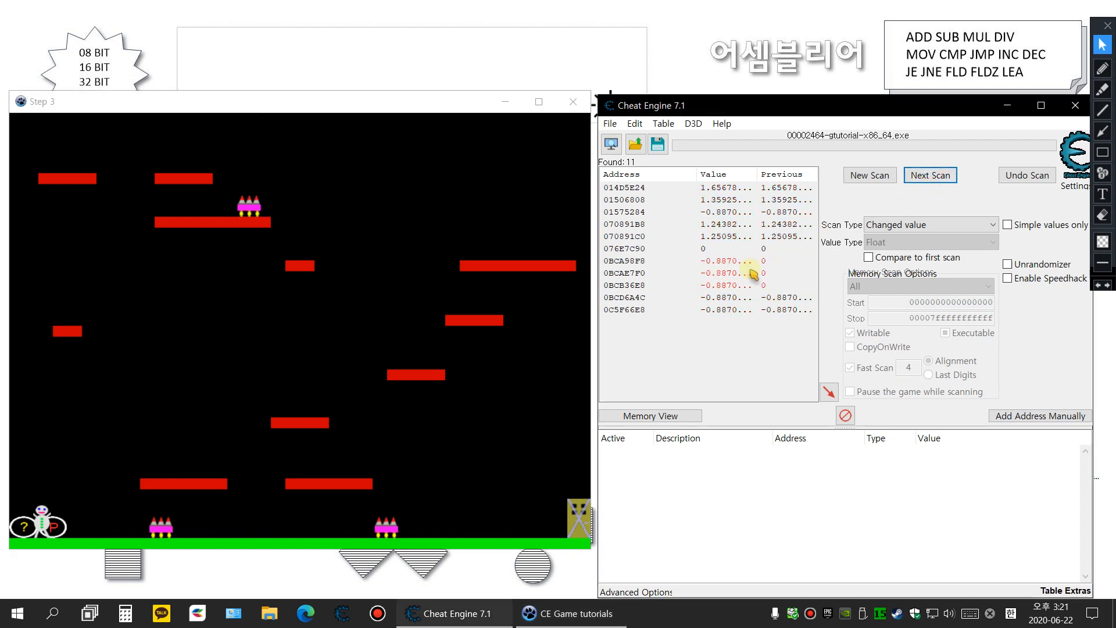
Step: Remove the four found addresses from 076E7C90 through 0BCB36E8 from the scan results
click(730, 250)
shift+click(728, 278)
click(730, 261)
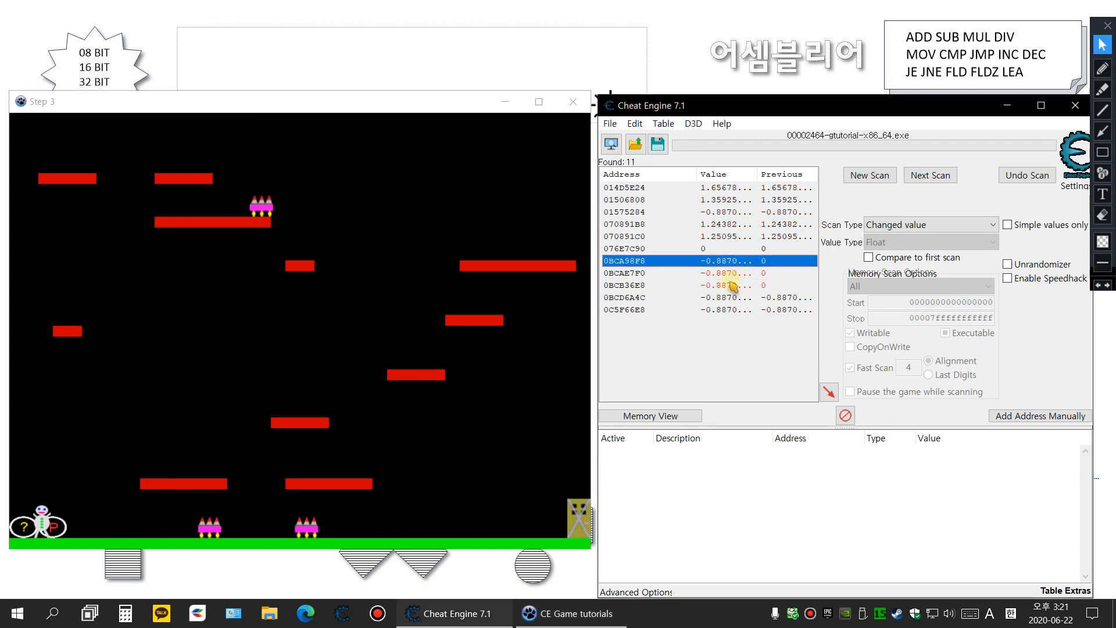
click(732, 285)
shift+click(730, 249)
right_click(734, 266)
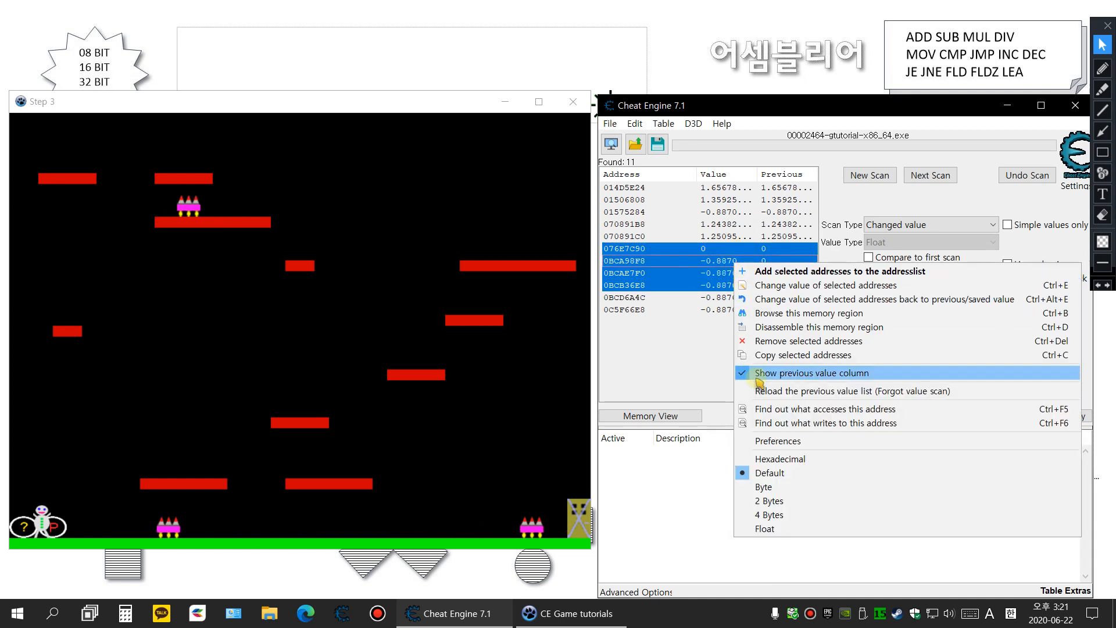
click(793, 342)
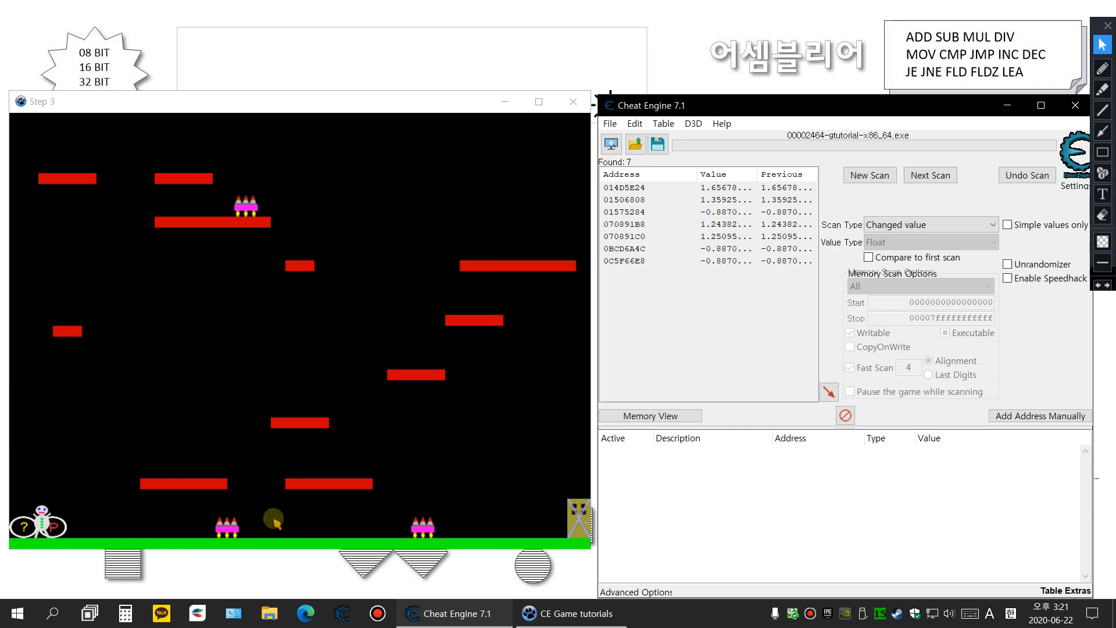
Step: Move the player right and examine how the found values react, comparing addresses 01575284, 0BCD6A4C and 0C5F66E8
key(Up)
click(250, 398)
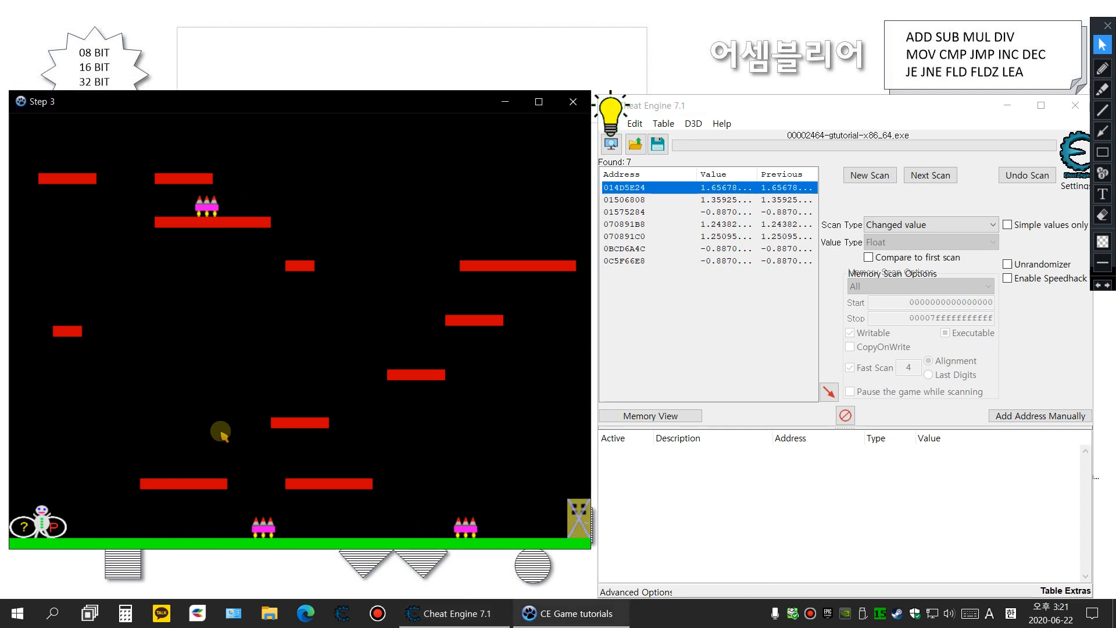
key(Right)
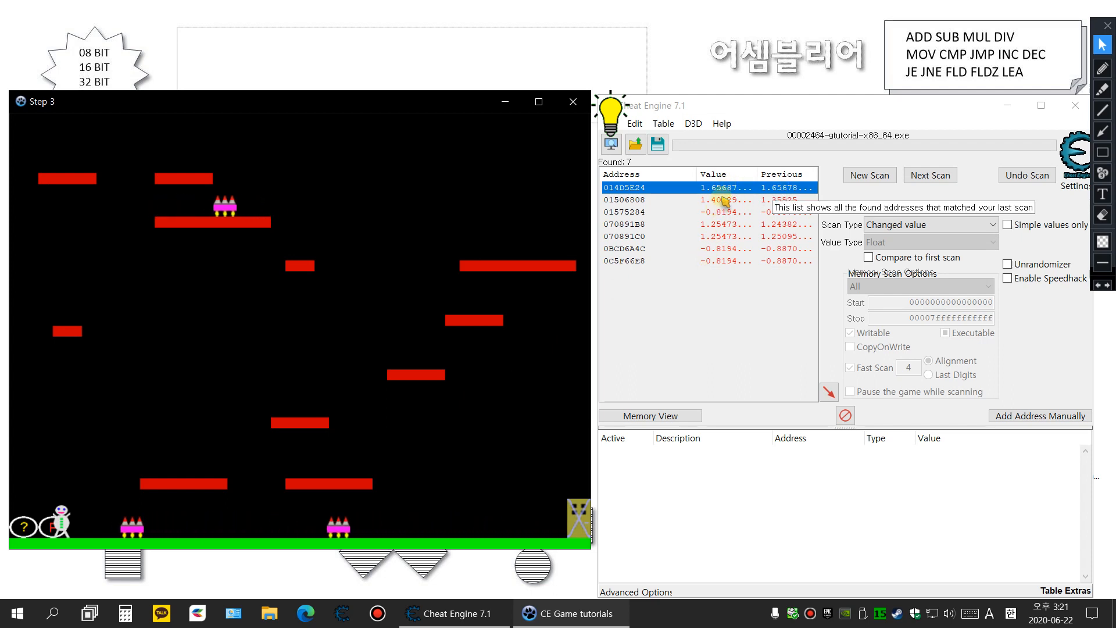
click(722, 198)
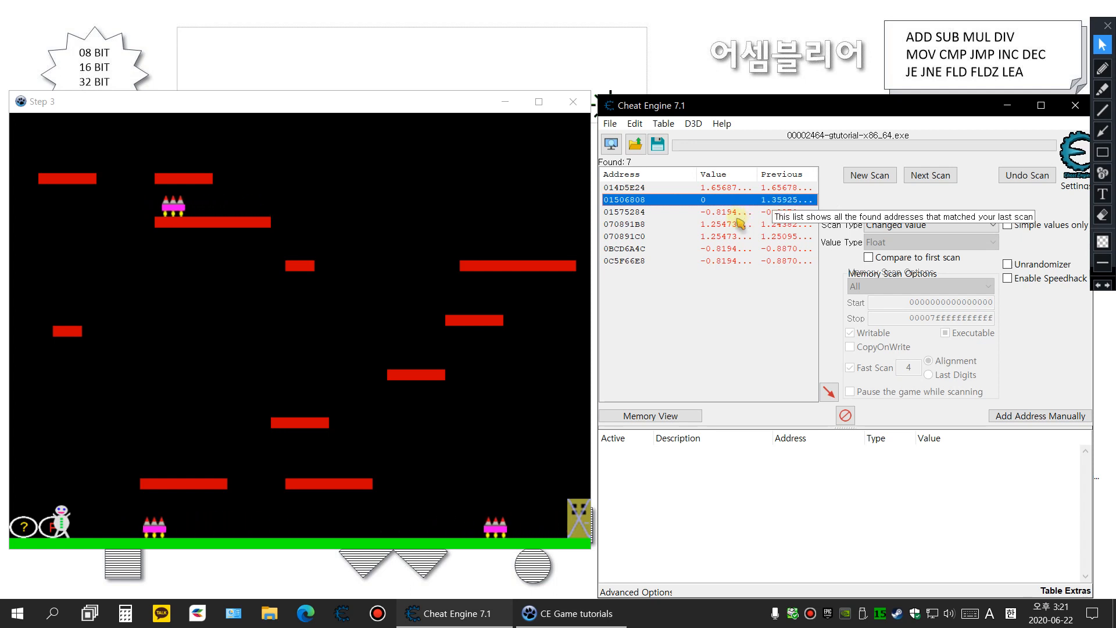
click(777, 213)
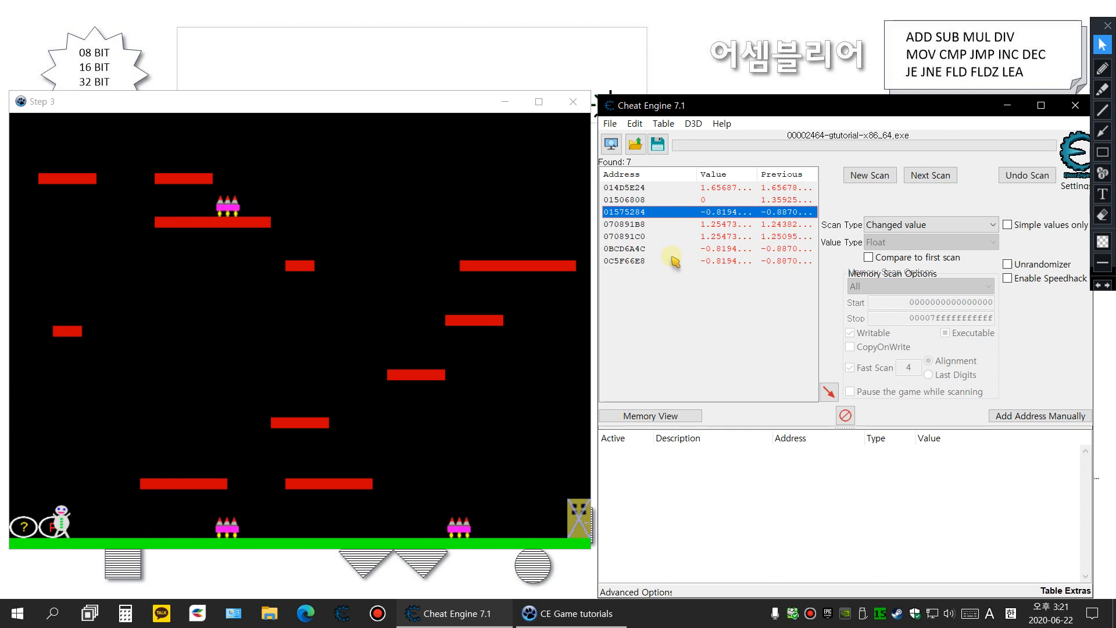
click(741, 249)
click(742, 261)
click(739, 212)
click(740, 249)
click(739, 261)
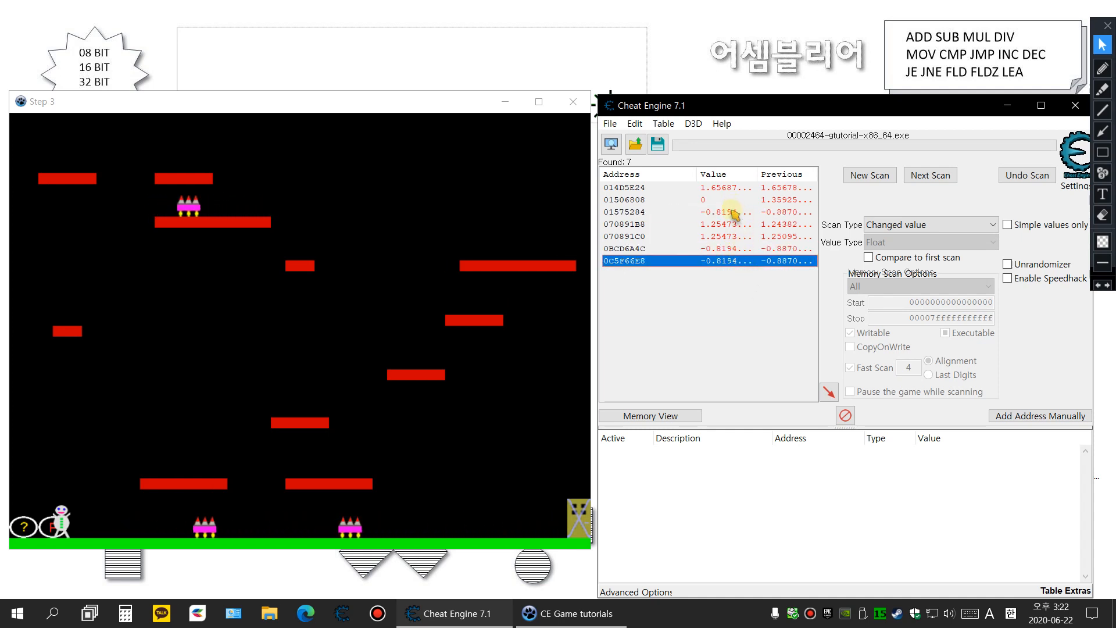
Step: Add address 01575284 to the address list and test it by moving the player left to the wall and back right
double_click(737, 211)
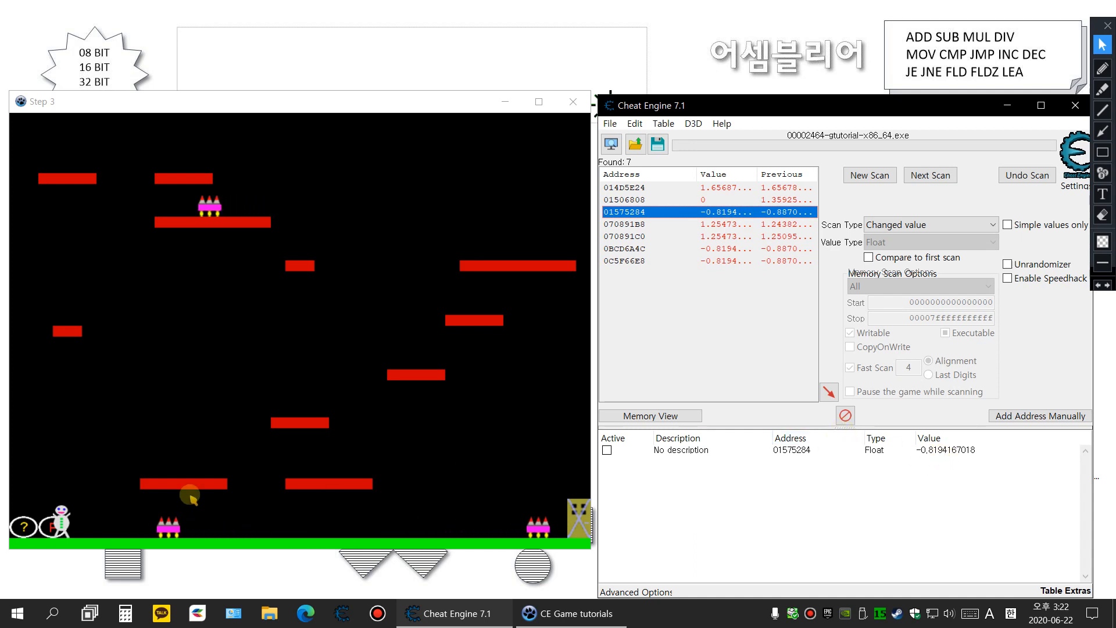
click(266, 421)
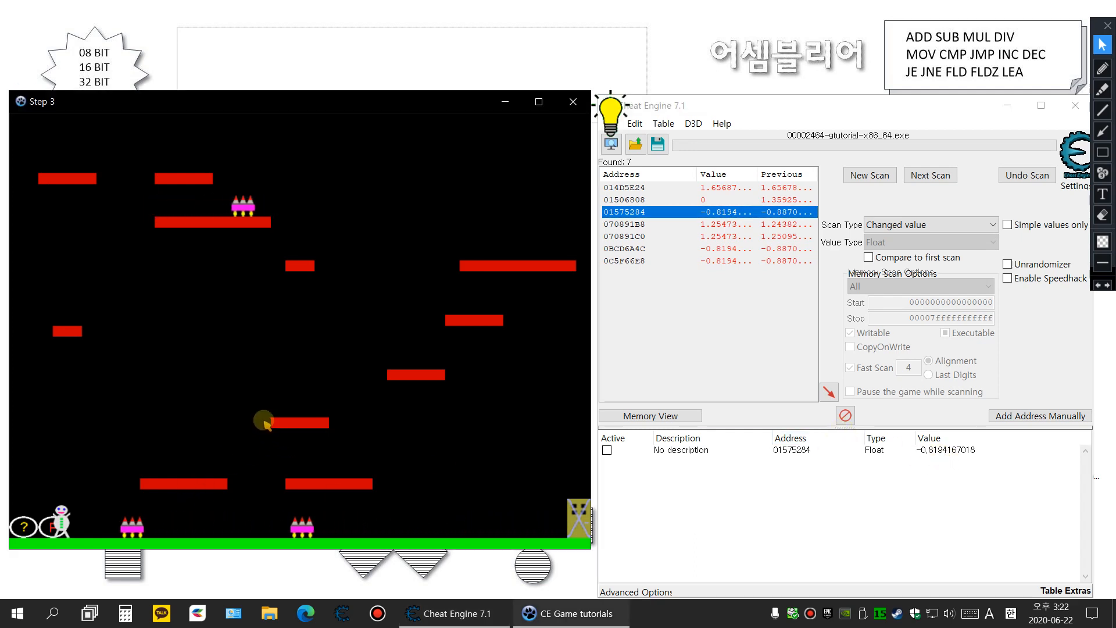
key(Left)
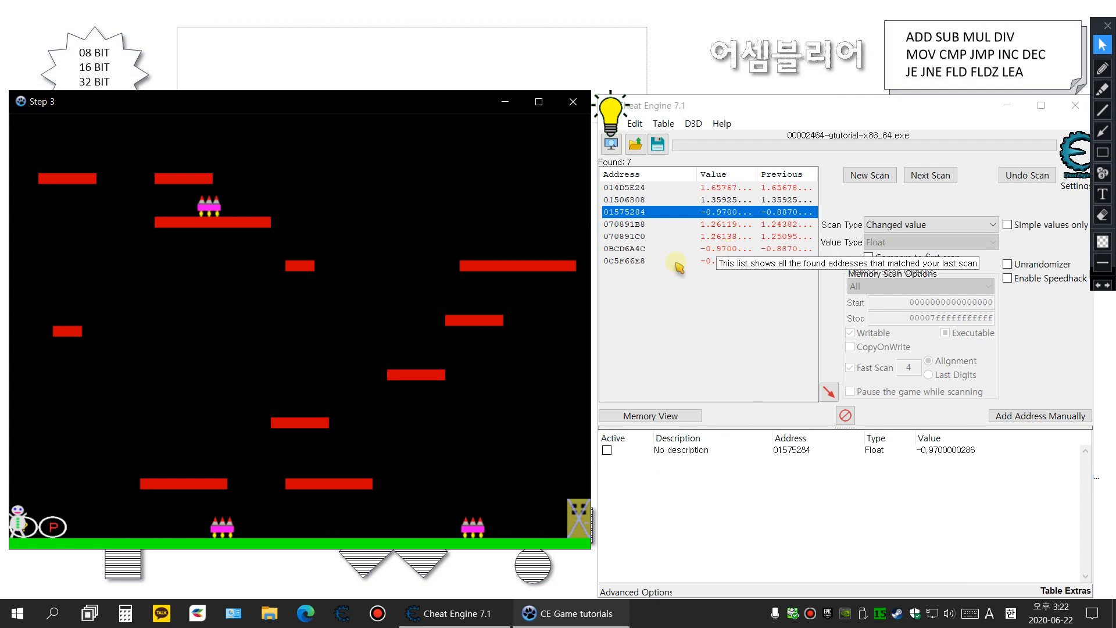
key(Right)
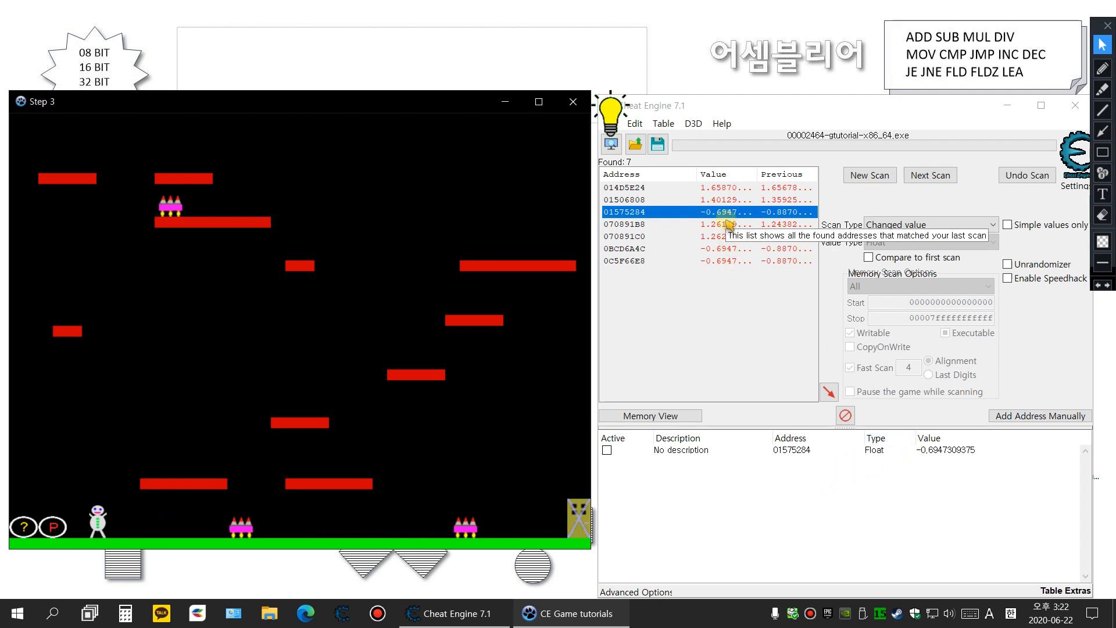
Step: Set the value of address 01575284 to -0.97
double_click(942, 449)
text(-0.97)
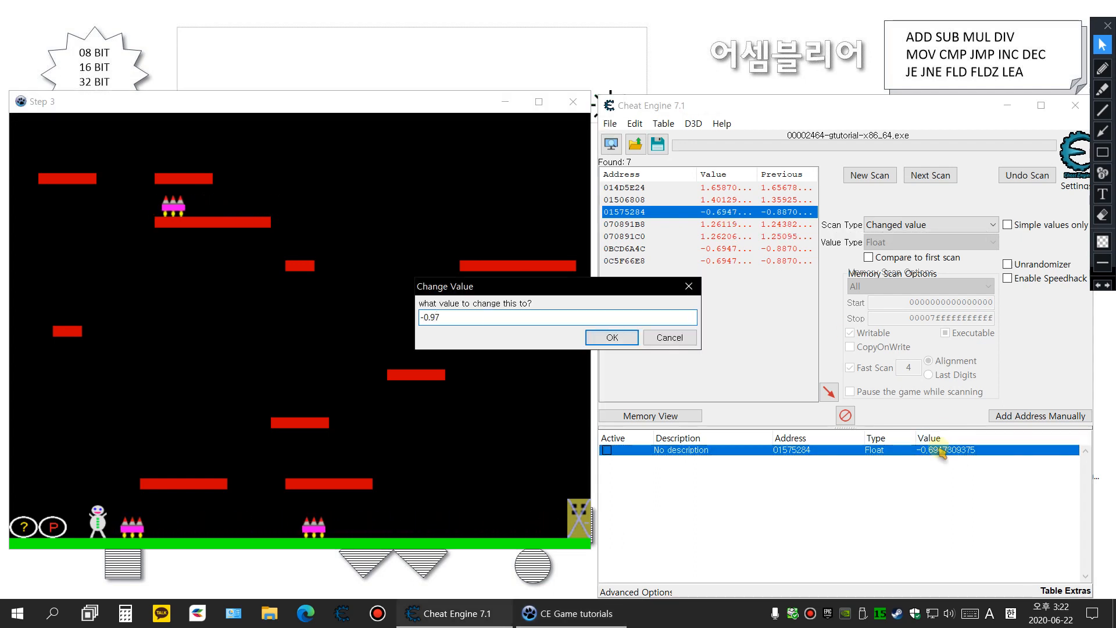
key(Return)
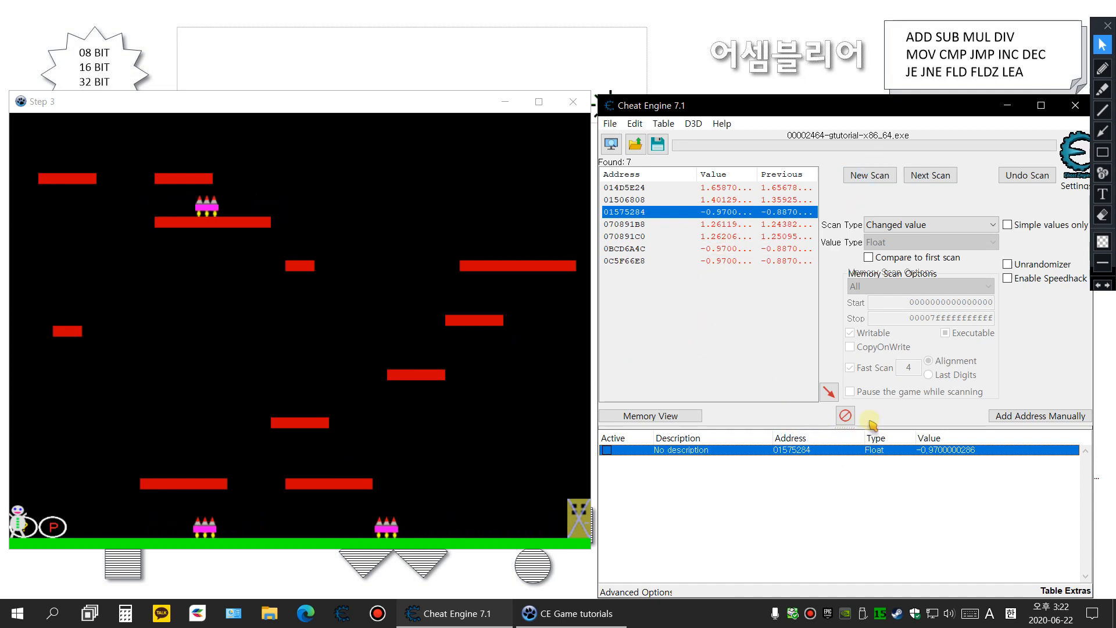
Step: Reset the scanner for a new scan and copy the address 01575284 from its address list record
click(872, 175)
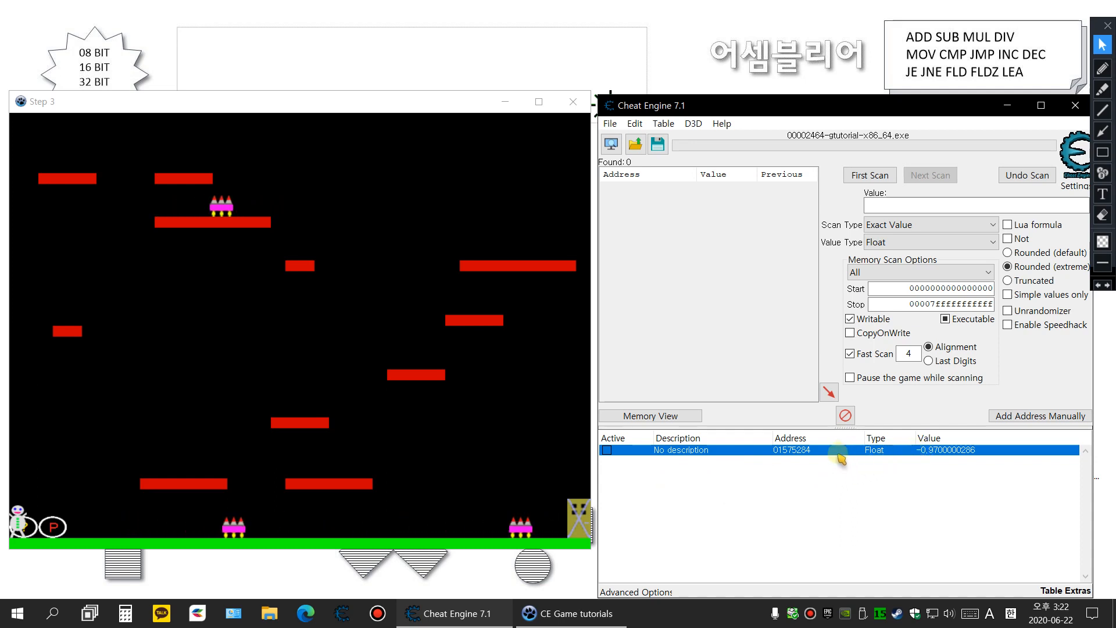
double_click(795, 452)
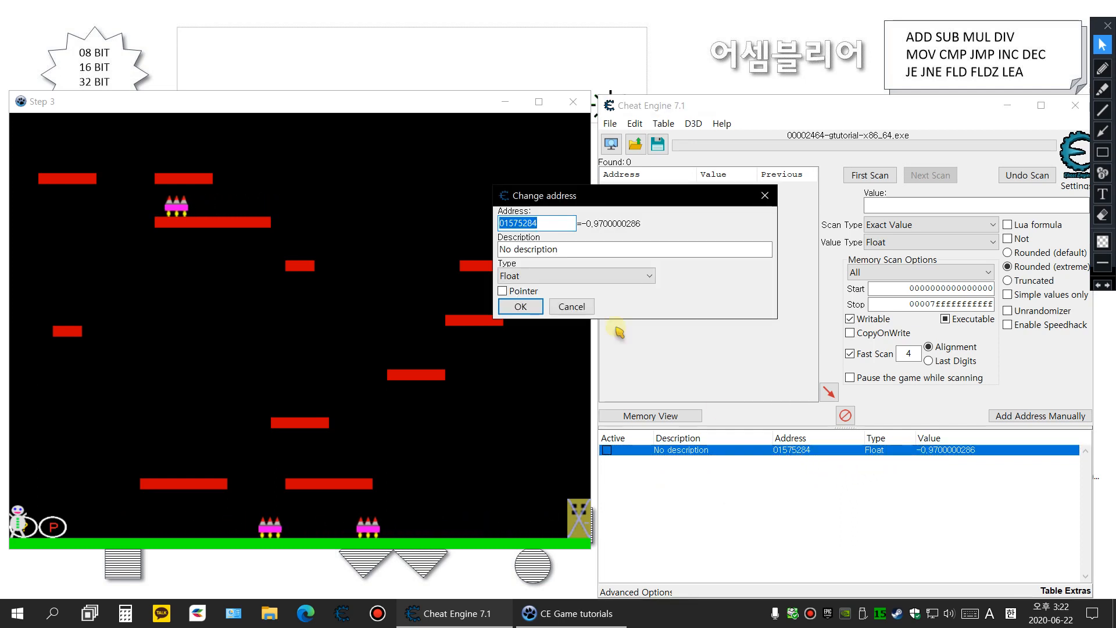
right_click(526, 223)
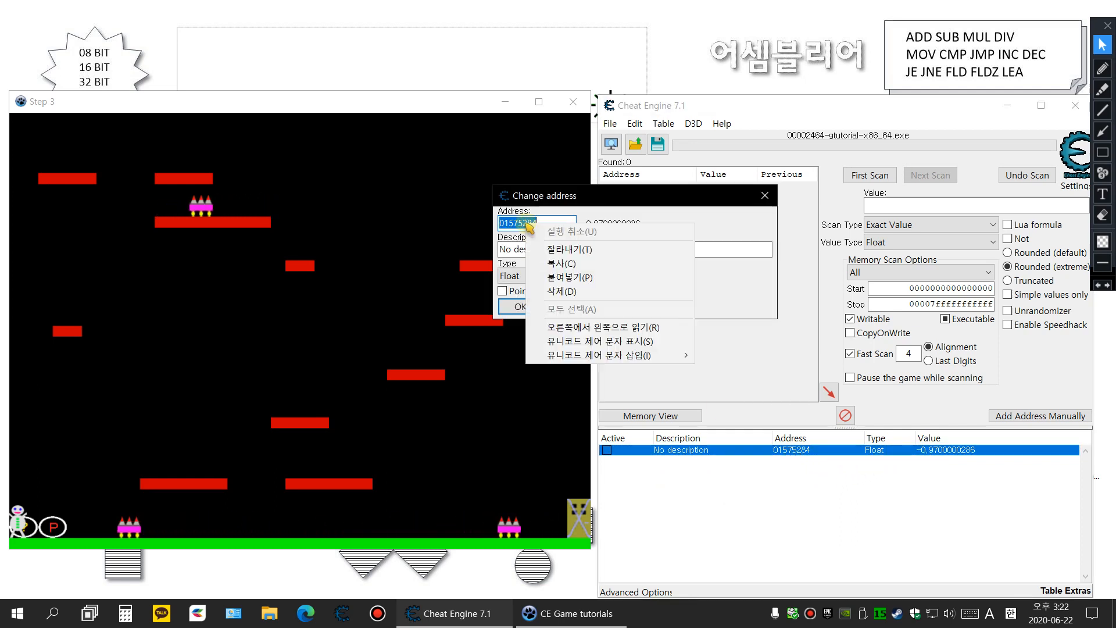
click(556, 264)
click(570, 307)
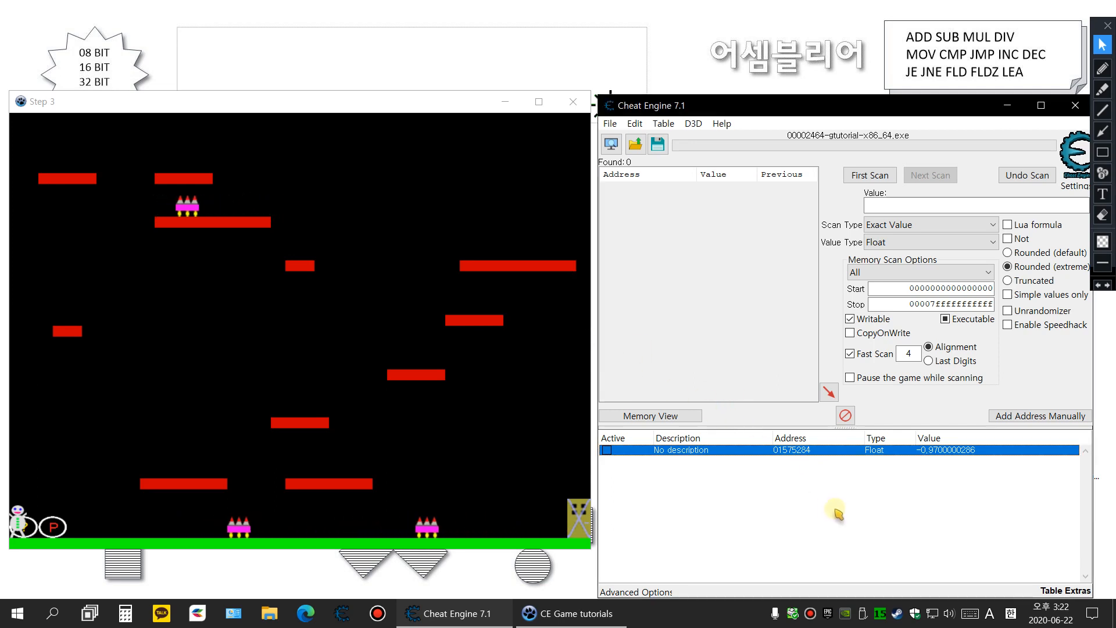
click(835, 513)
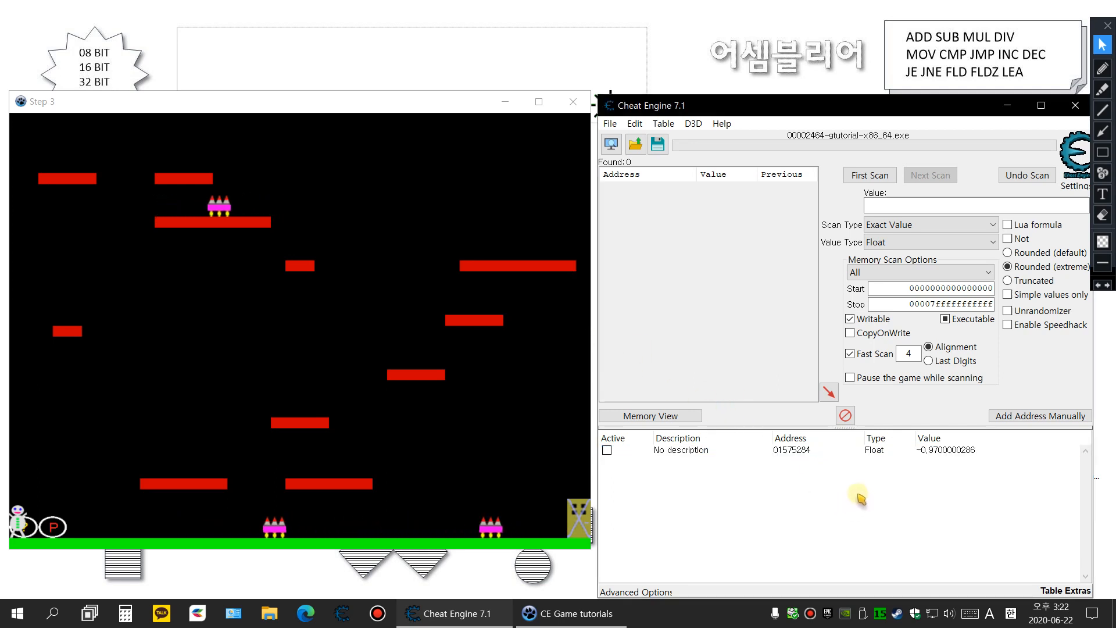
Step: Open the memory viewer and start Dissect data/structures from it
right_click(957, 453)
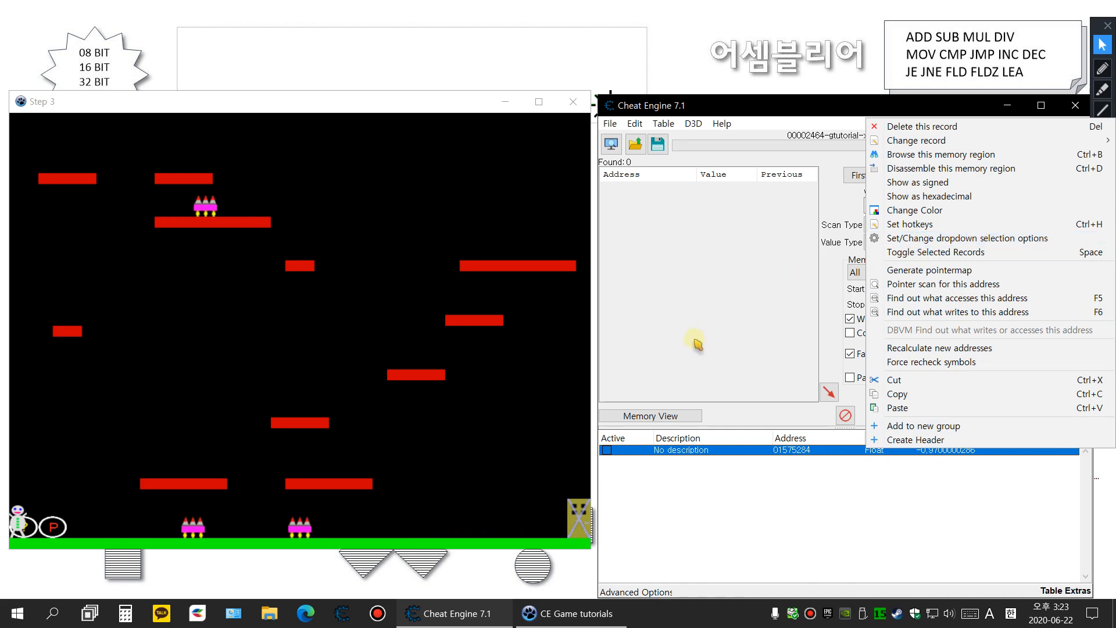
click(676, 442)
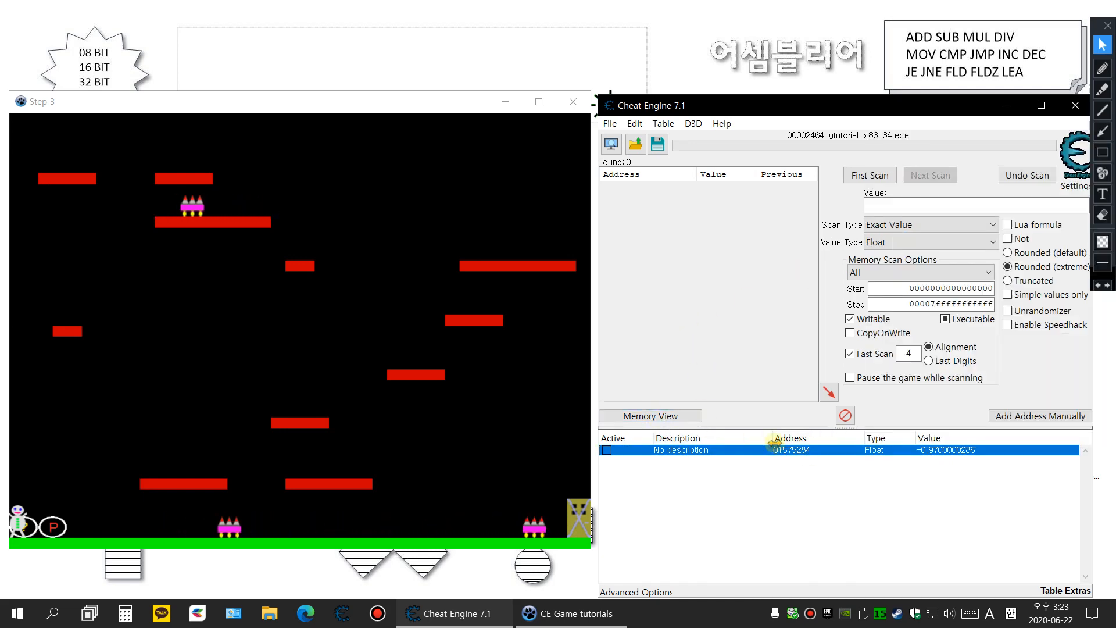
click(678, 417)
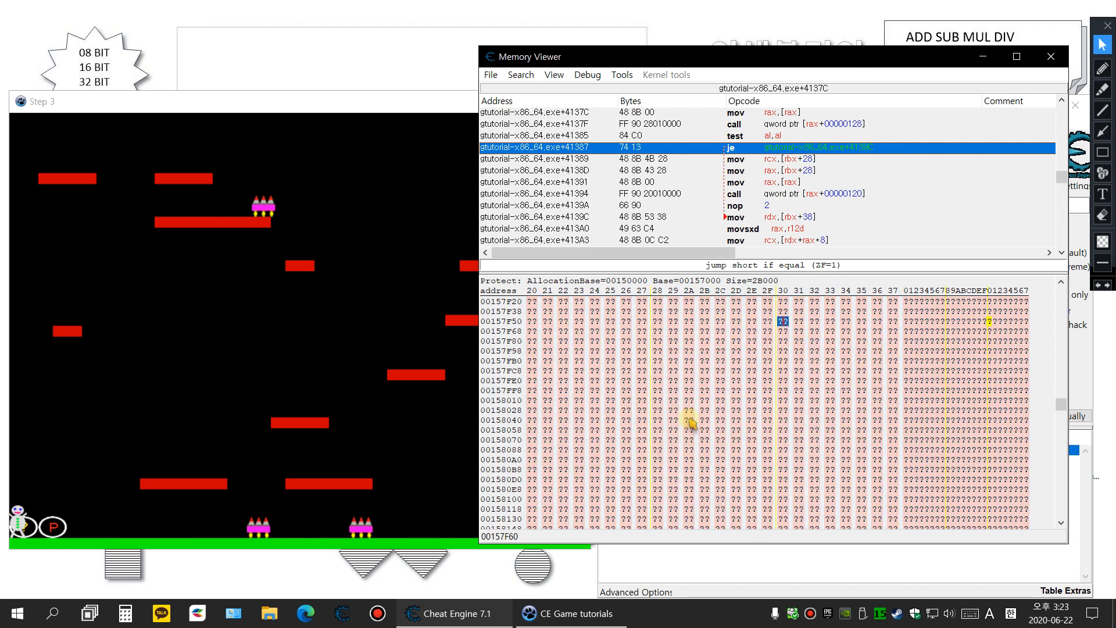
click(622, 74)
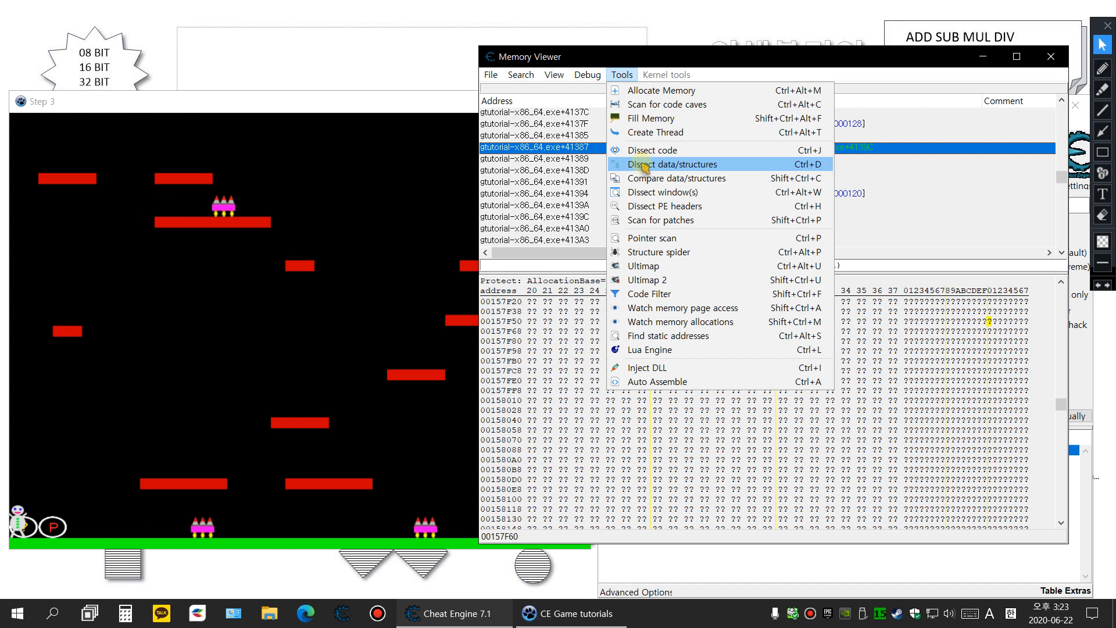
click(643, 165)
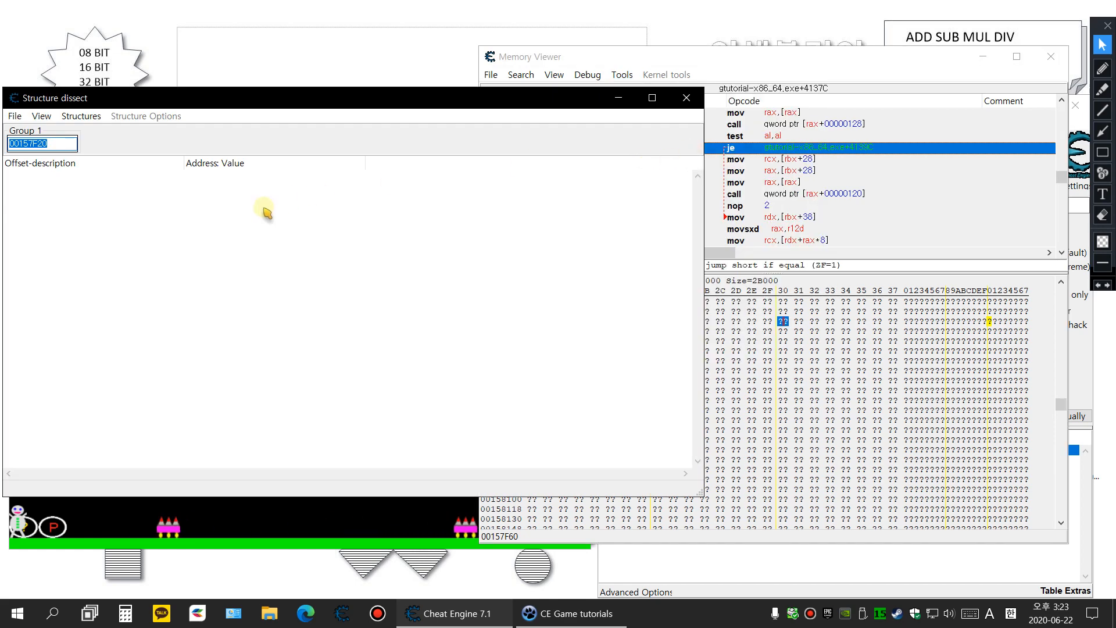
Step: Load the existing unnamed structure in Structure dissect and delete it
click(835, 572)
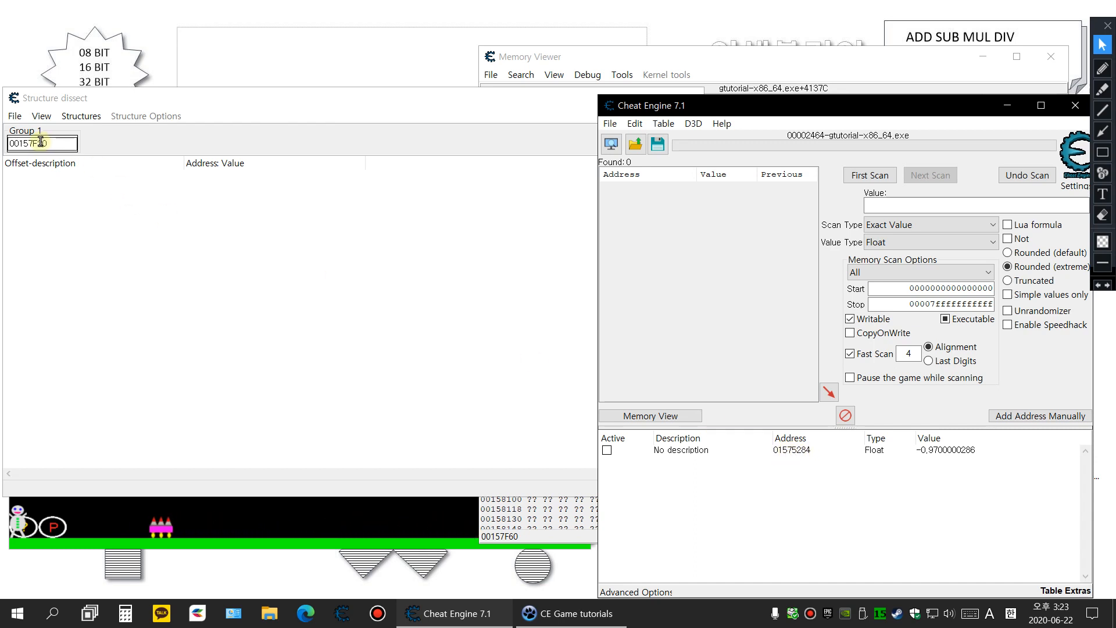
click(81, 117)
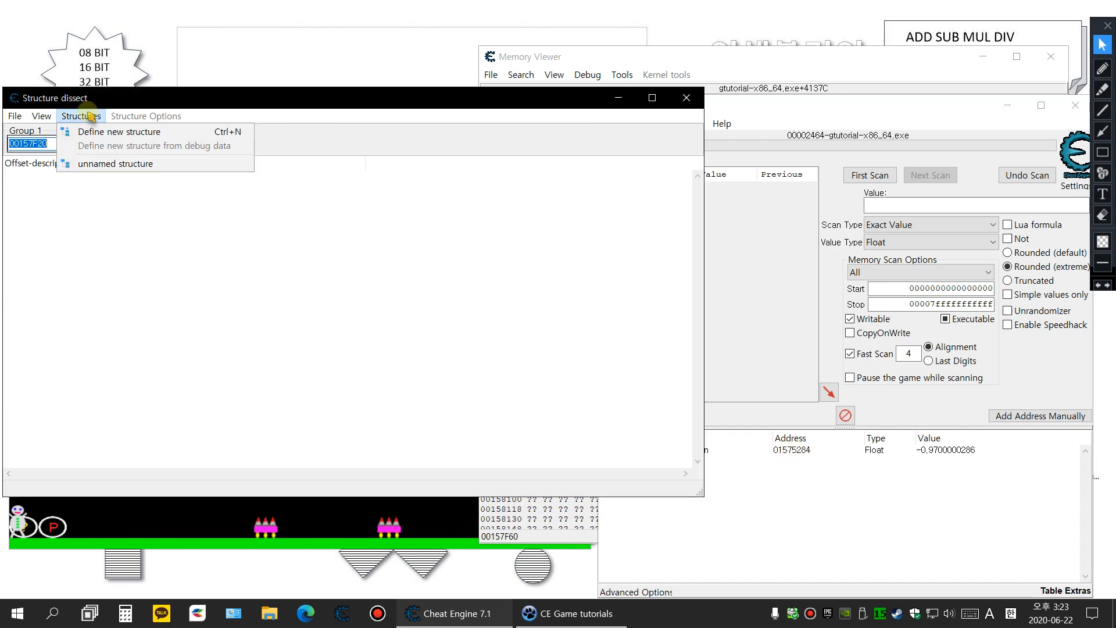
click(105, 159)
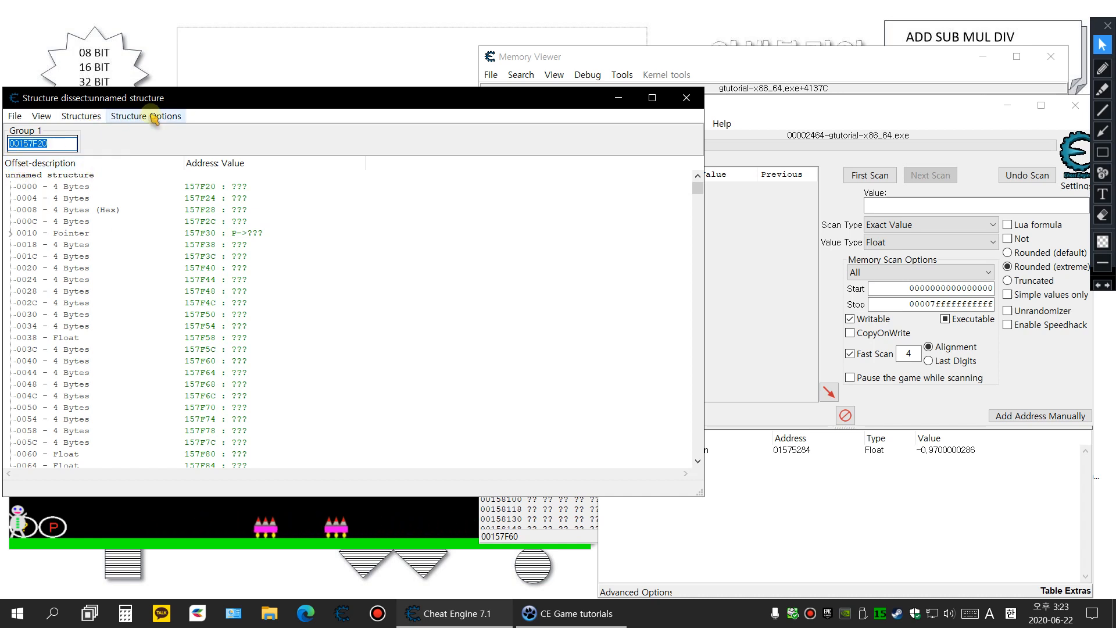
click(85, 117)
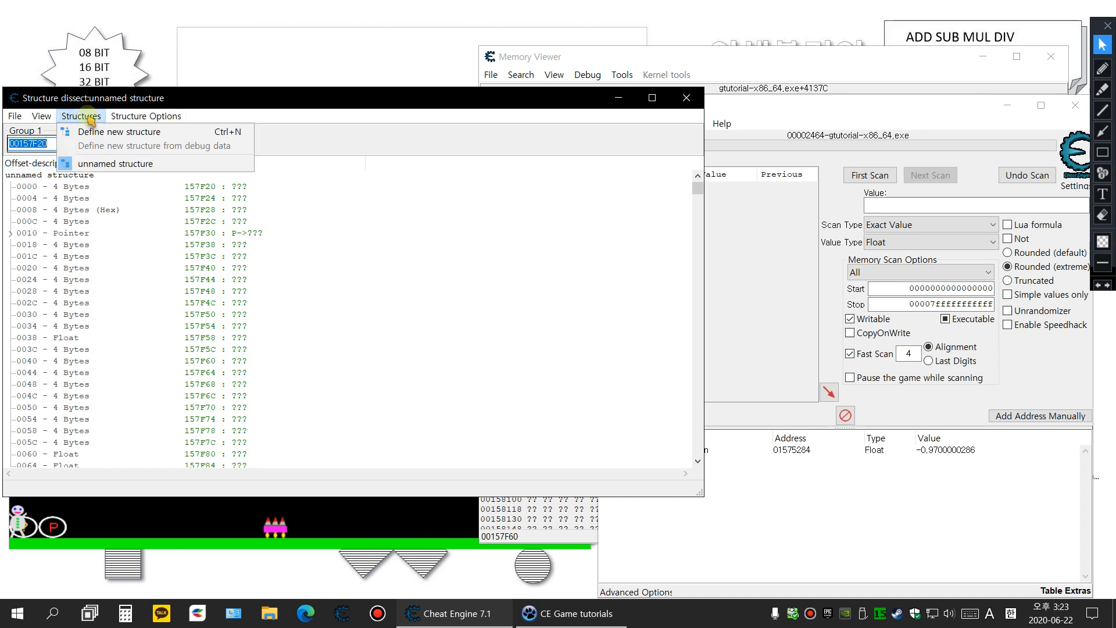
mouse_move(146, 115)
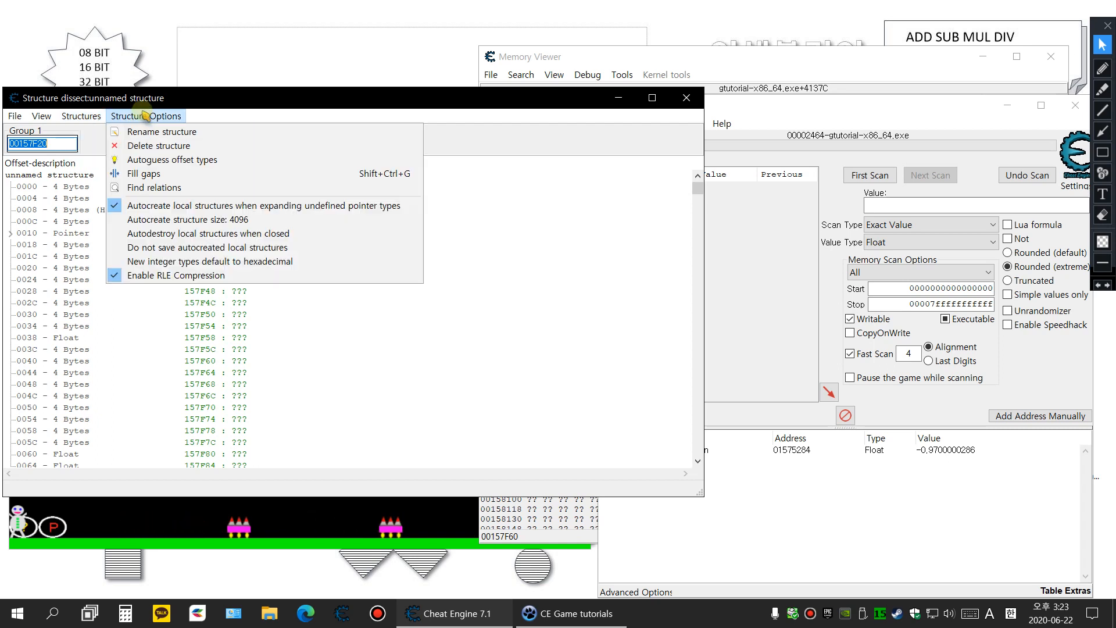
click(152, 147)
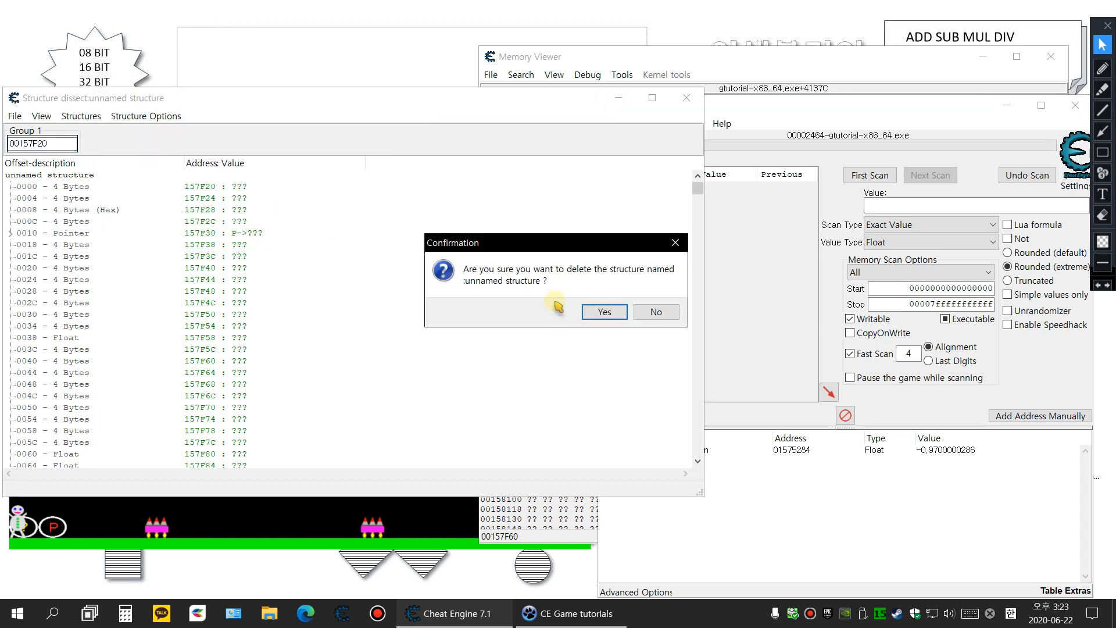
click(606, 314)
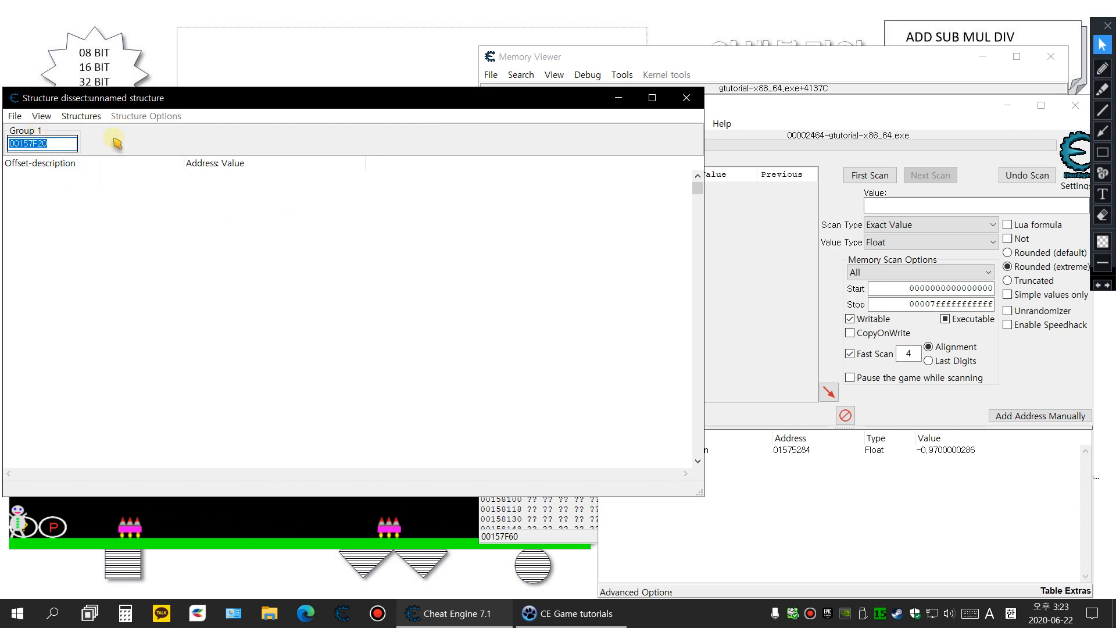
Step: Replace the Group 1 base address in Structure dissect with the copied address 01575284
click(81, 116)
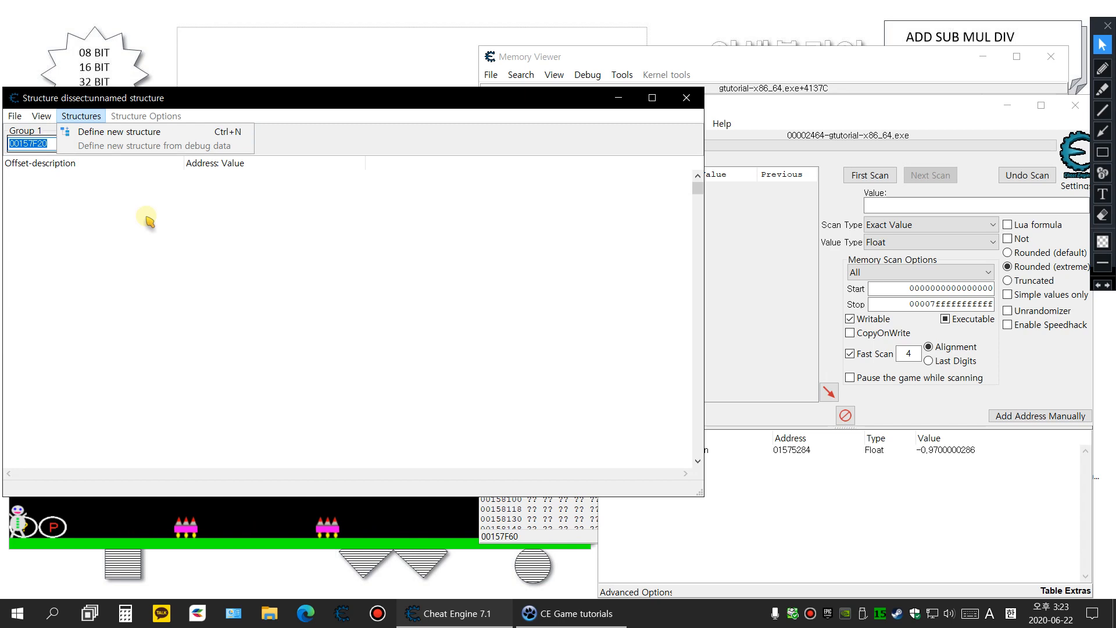
click(70, 190)
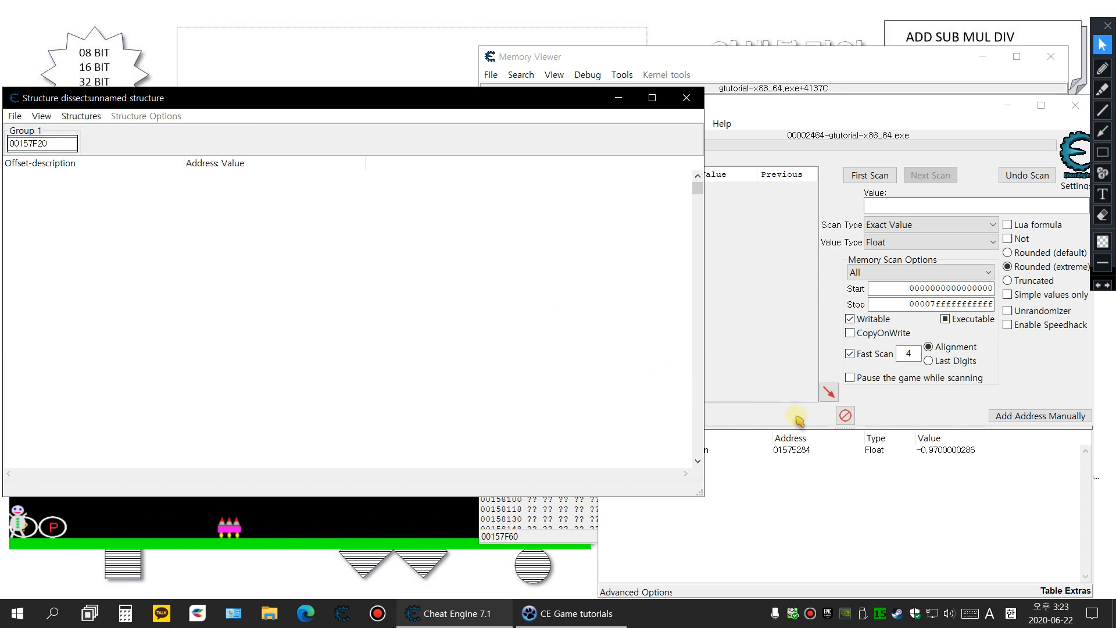
click(796, 451)
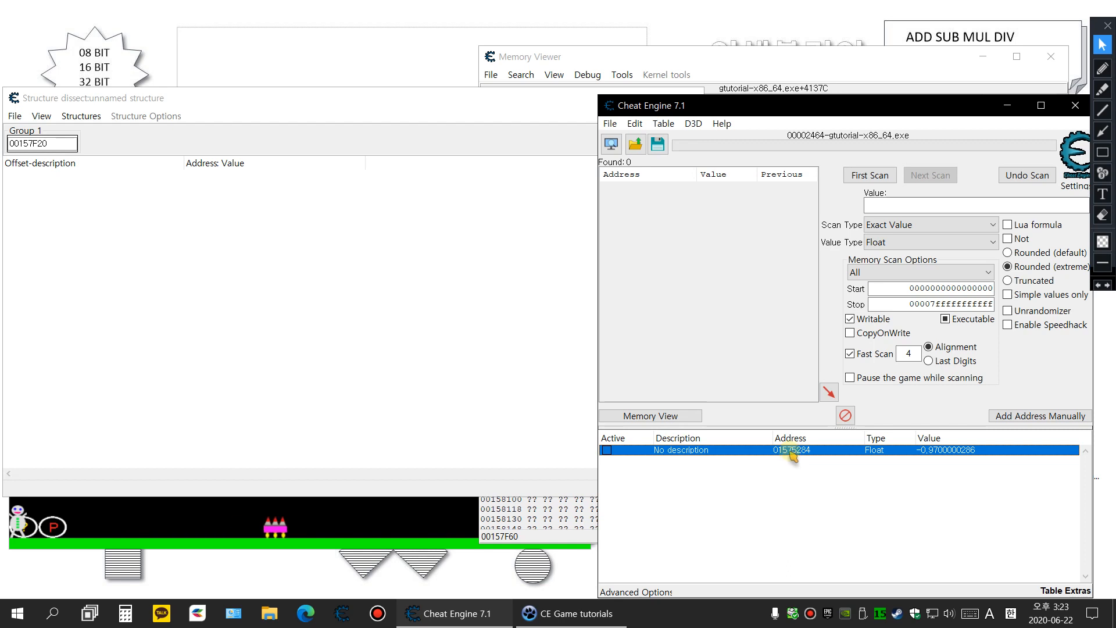
double_click(33, 144)
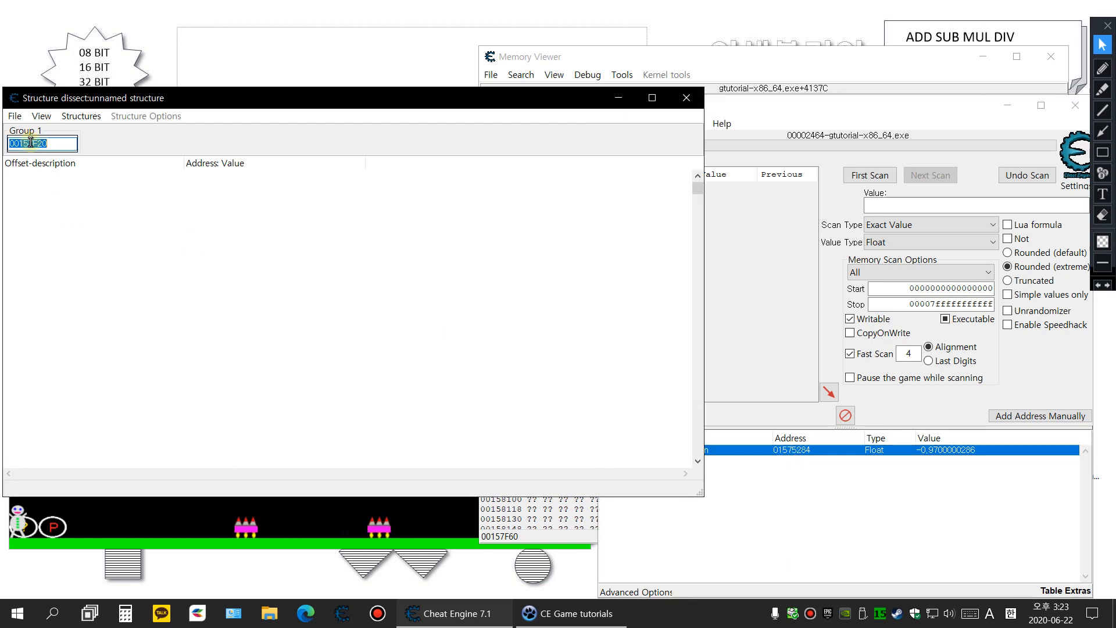
right_click(33, 144)
click(64, 225)
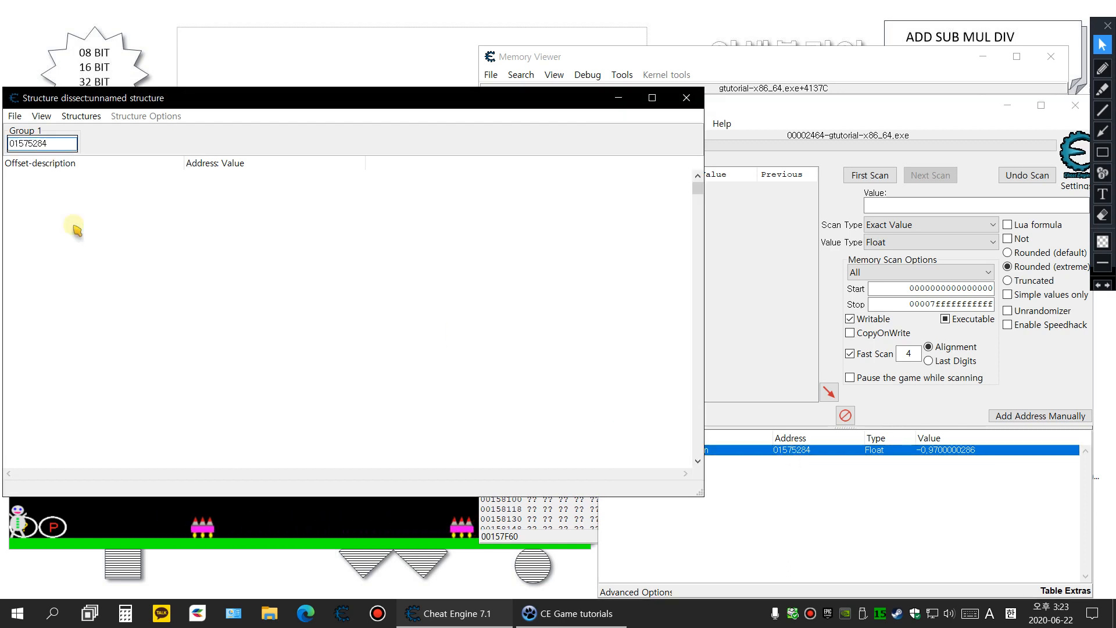
Step: Define a new structure named unnamed structure with guessed field types and a size of 4096
click(80, 116)
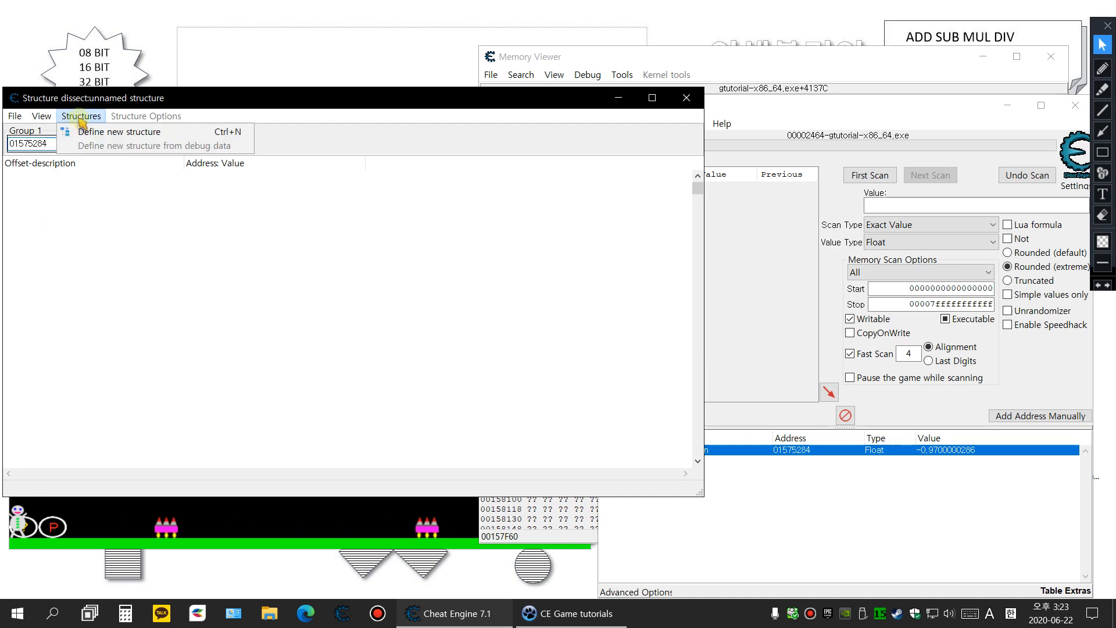
click(139, 132)
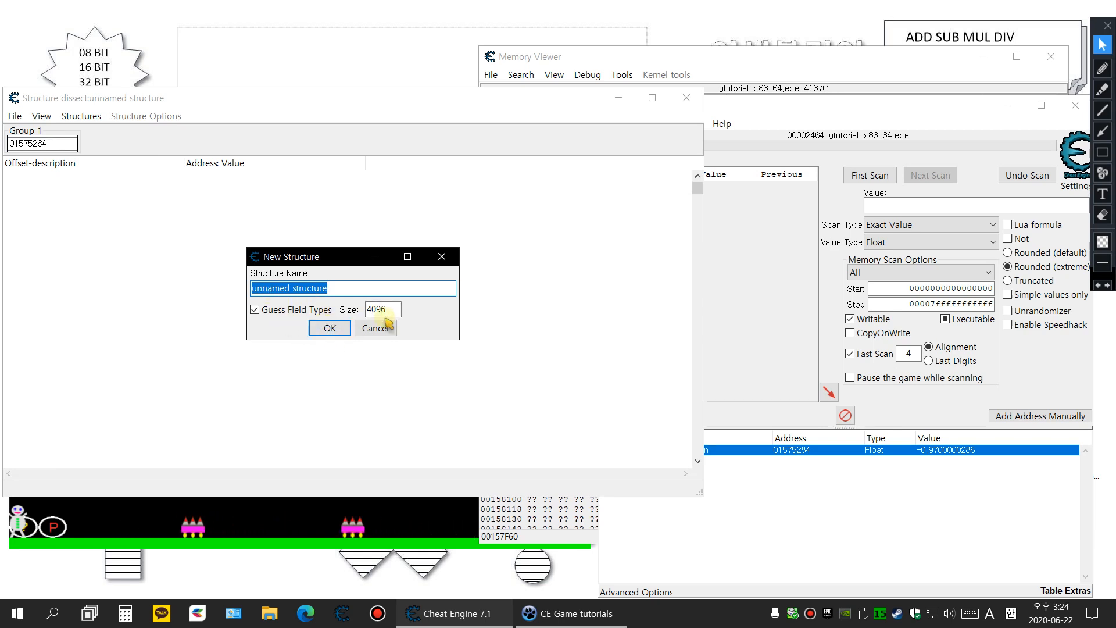
click(329, 329)
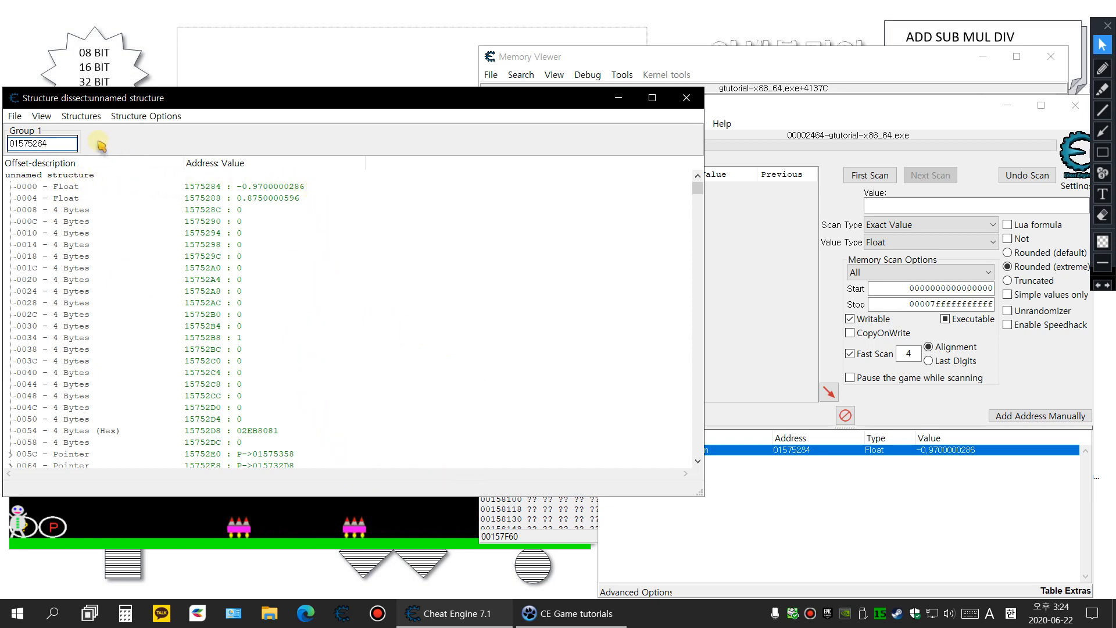
click(82, 116)
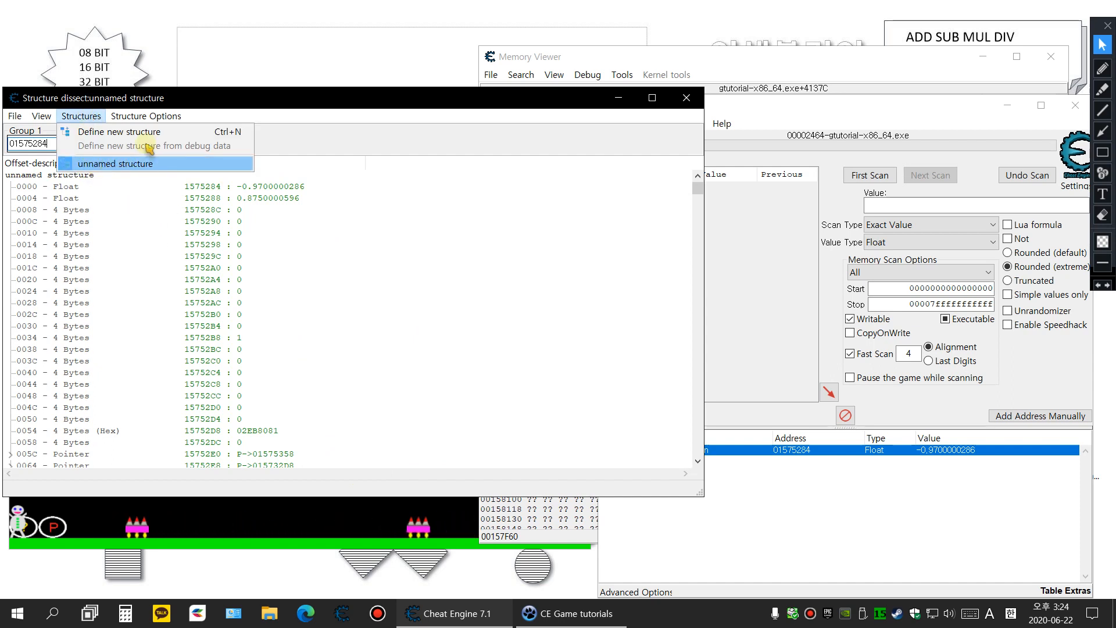
click(210, 97)
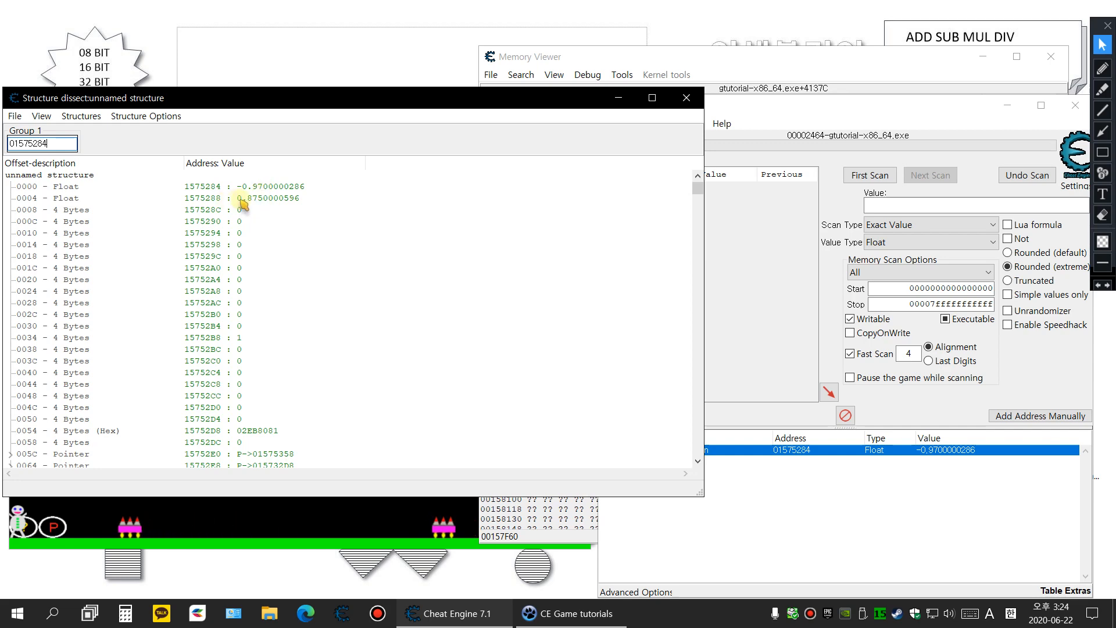
Step: Place the Structure dissect window beside the Step 3 game and make the character jump to watch the float at offset 0004
drag(299, 102, 541, 54)
click(168, 111)
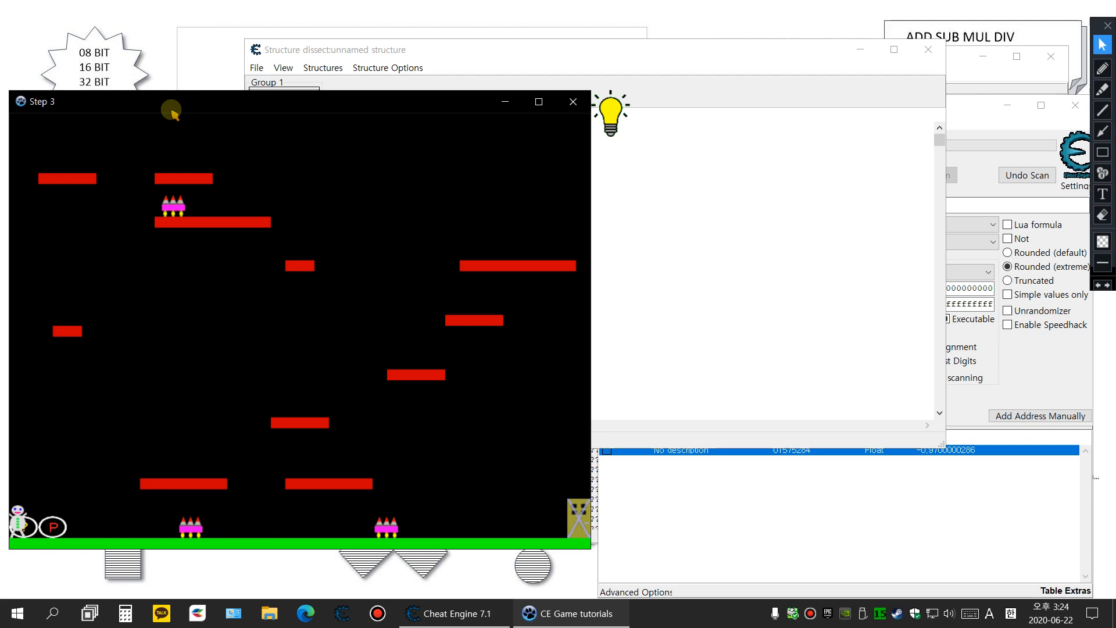
click(730, 55)
drag(988, 109, 983, 115)
click(281, 117)
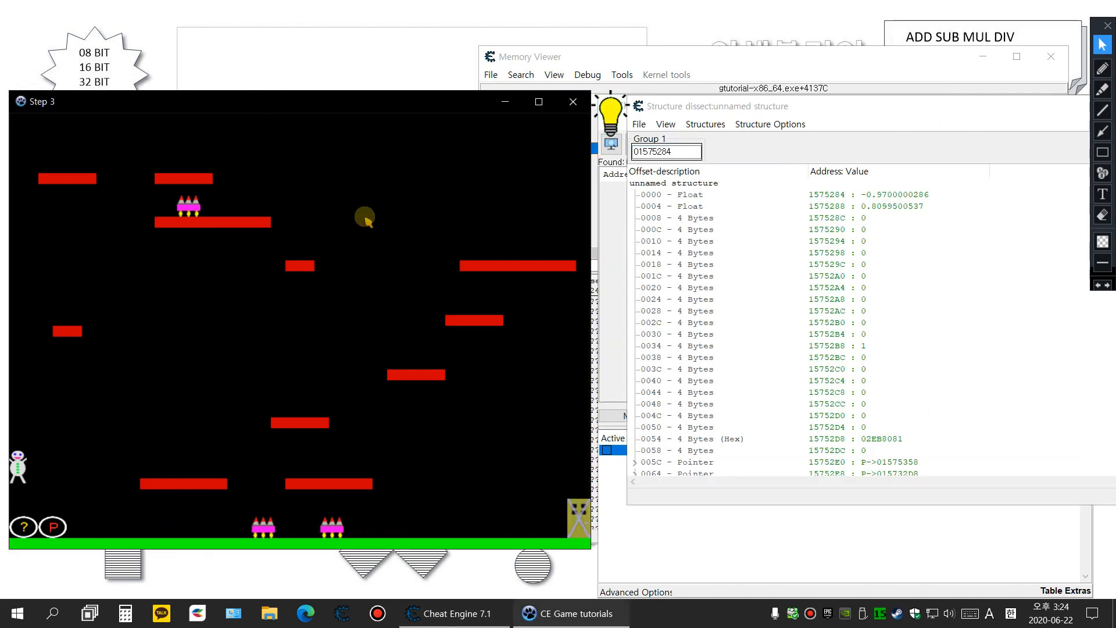
key(space)
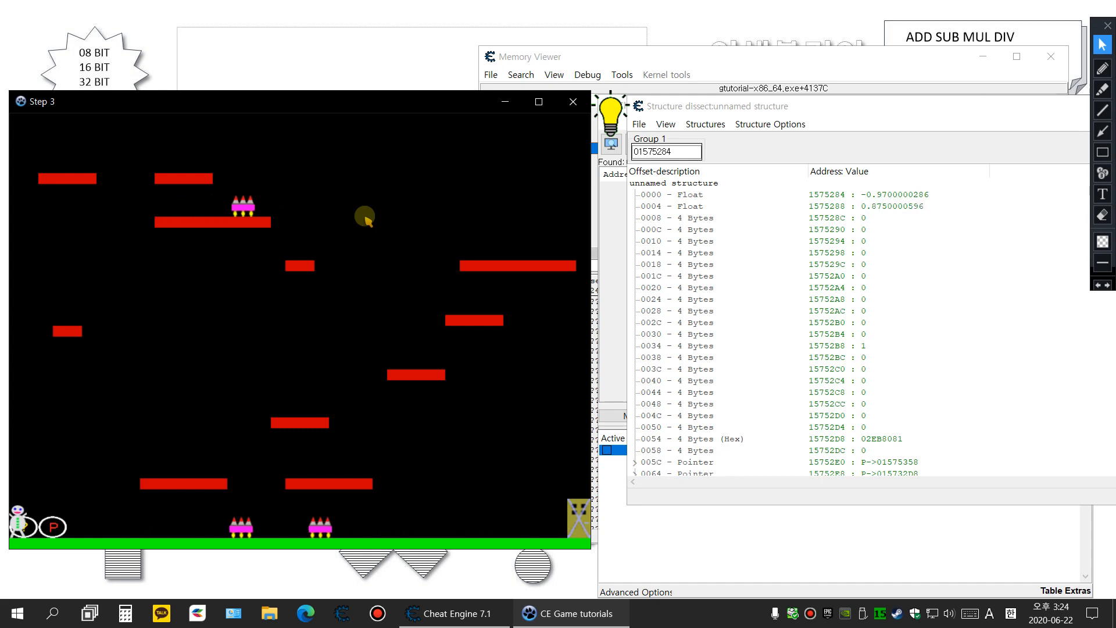
Step: Move the Structure dissect window over the game and bring the main scanner window with its address list to the front
drag(901, 108, 481, 74)
drag(550, 83, 384, 51)
click(845, 497)
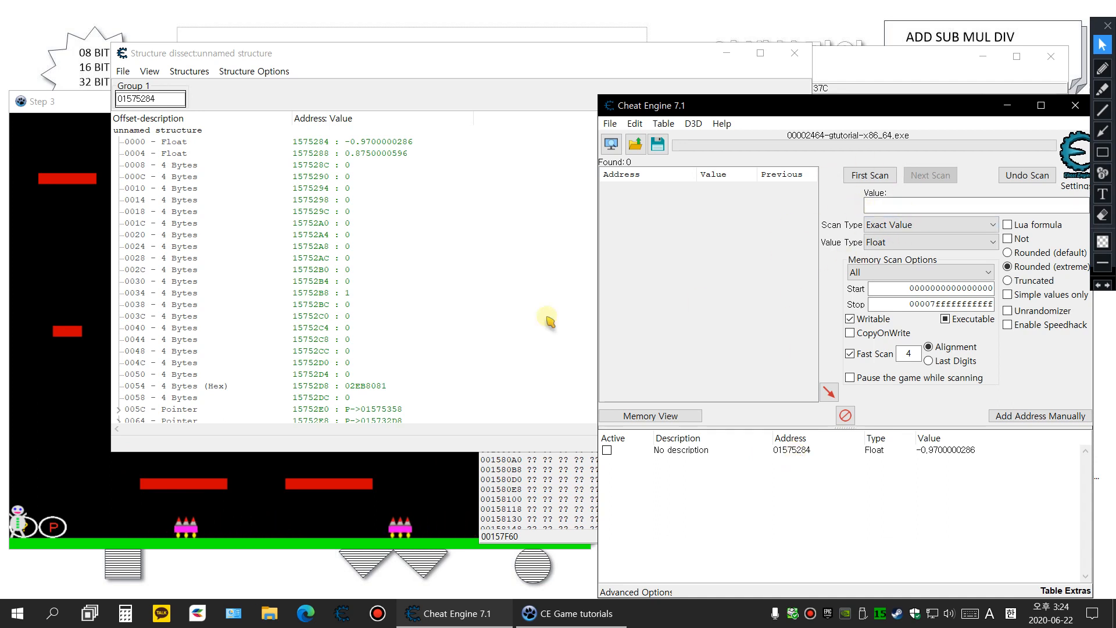
Step: Return to the Step 3 game and jump the character across the two lowest platforms, turning both green
click(66, 104)
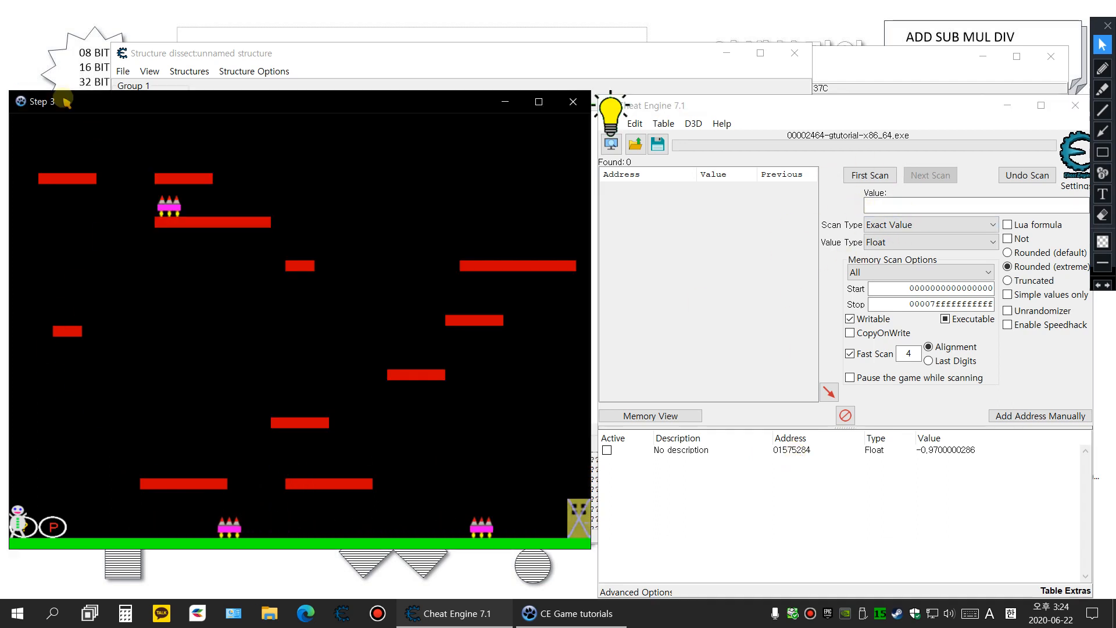
key(w)
key(d)
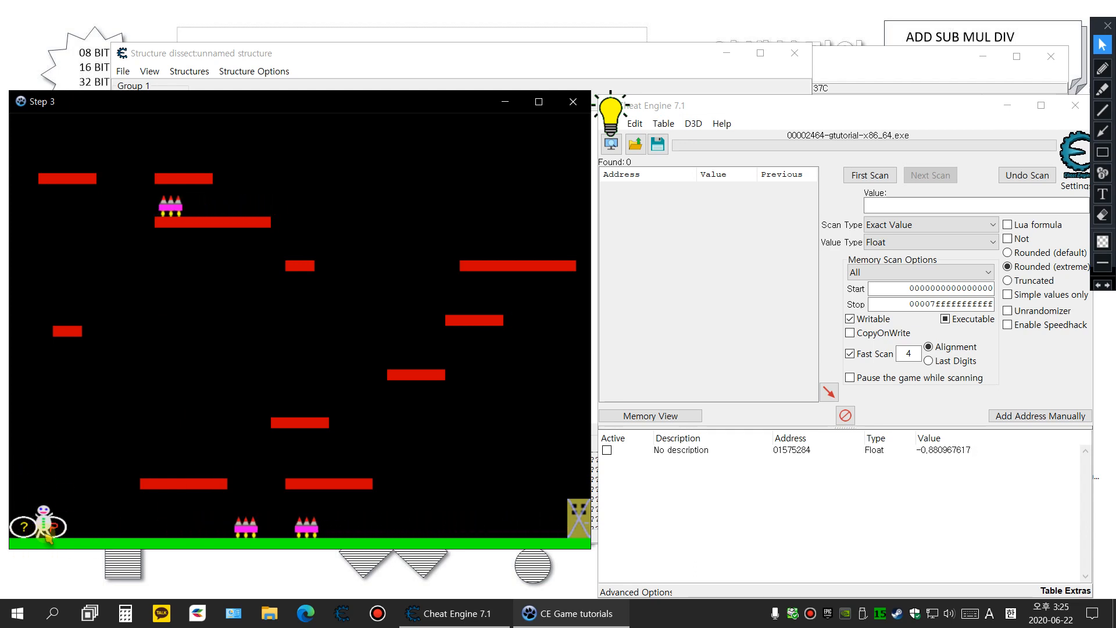
key(Right)
key(Up)
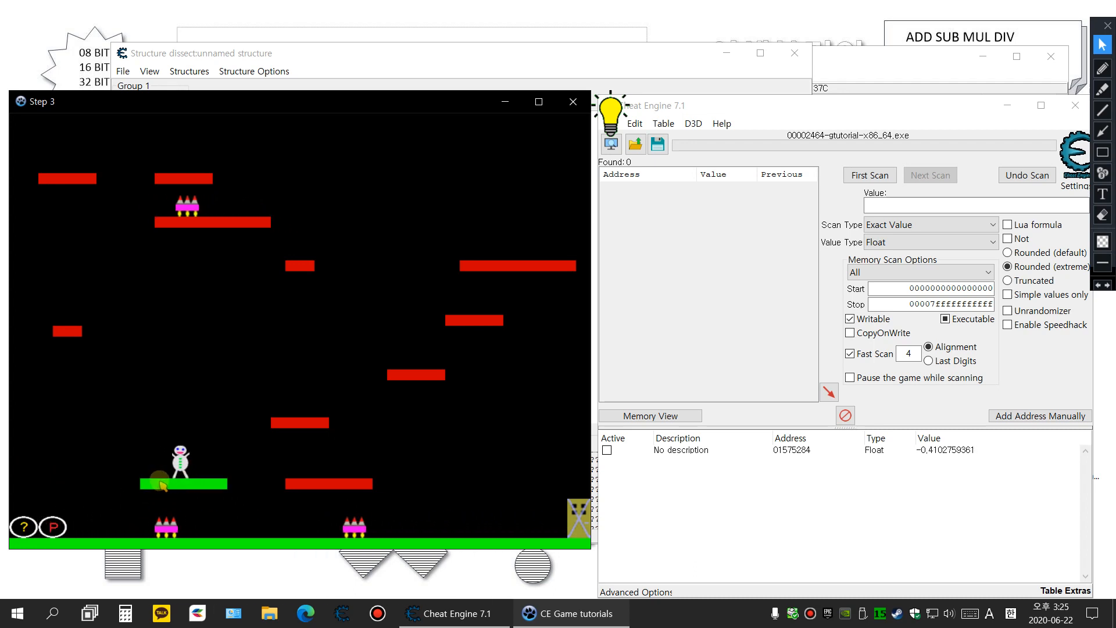
key(Right)
key(Right)
key(Up)
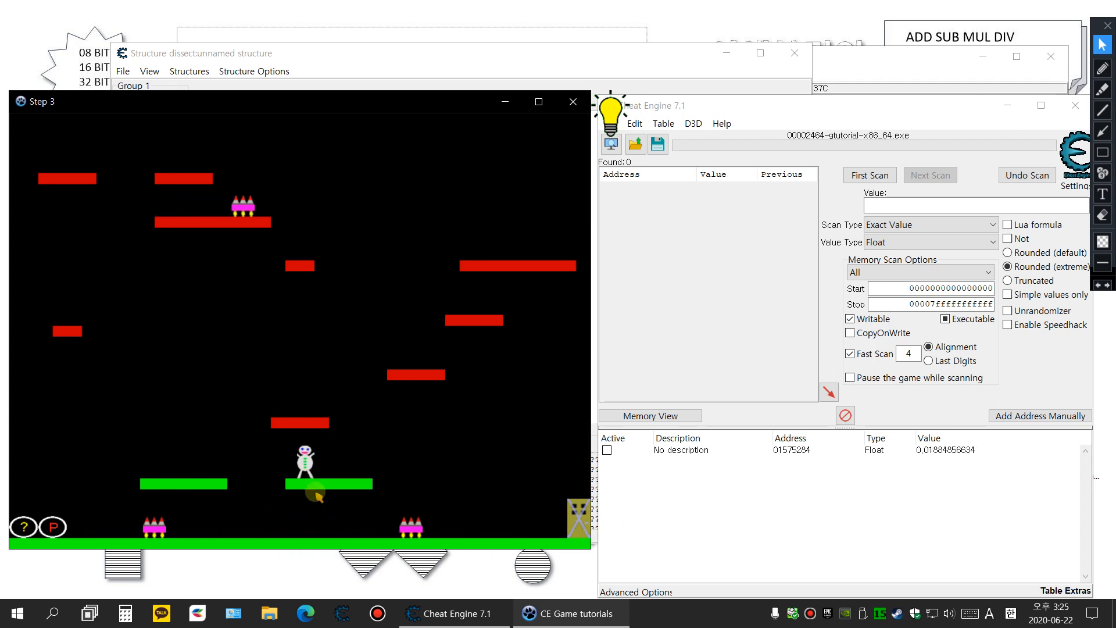
Step: Jump the character onto the platform above to turn it green, and drop back to the second lowest platform
key(Up)
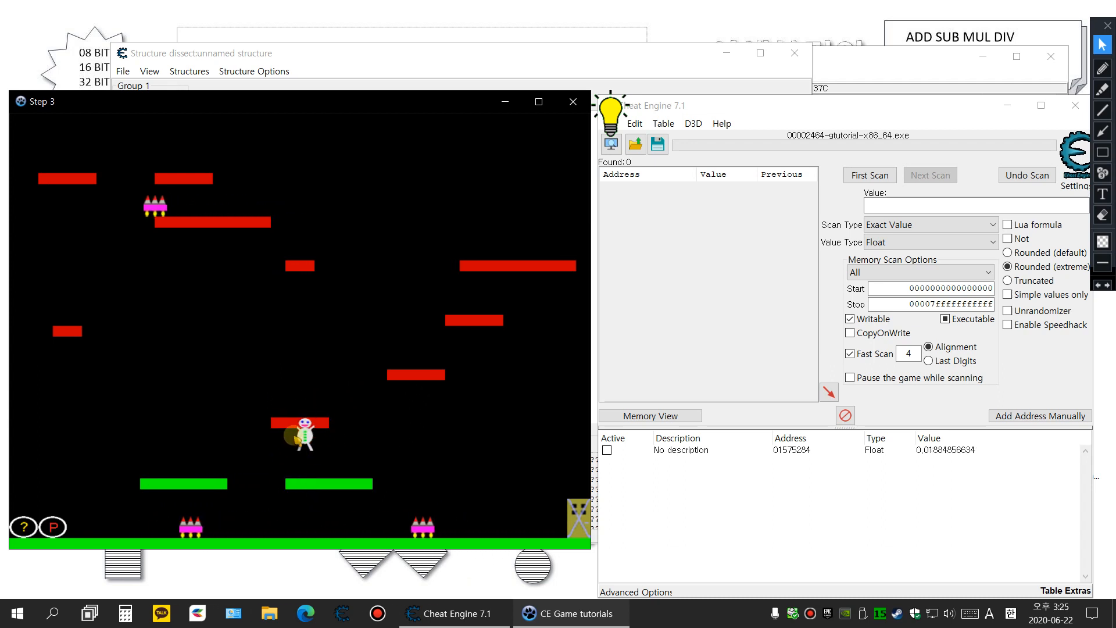
key(Right)
key(Right)
key(Left)
key(Up)
key(Right)
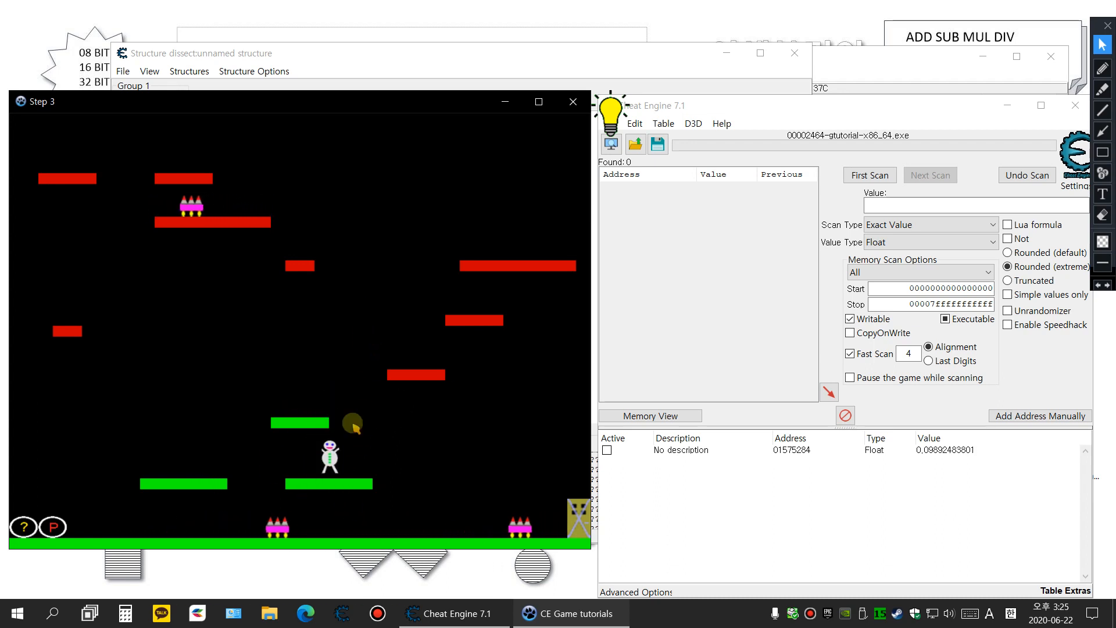
key(Left)
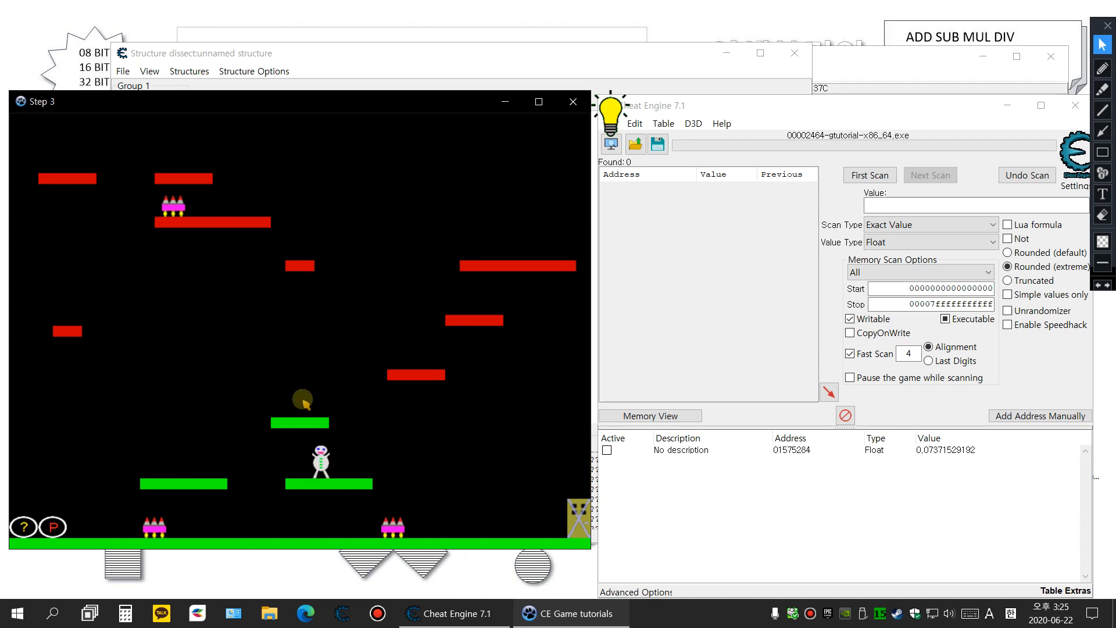
Step: Add the float element at offset 0004 of the dissected structure to the address list and close Structure dissect
click(748, 311)
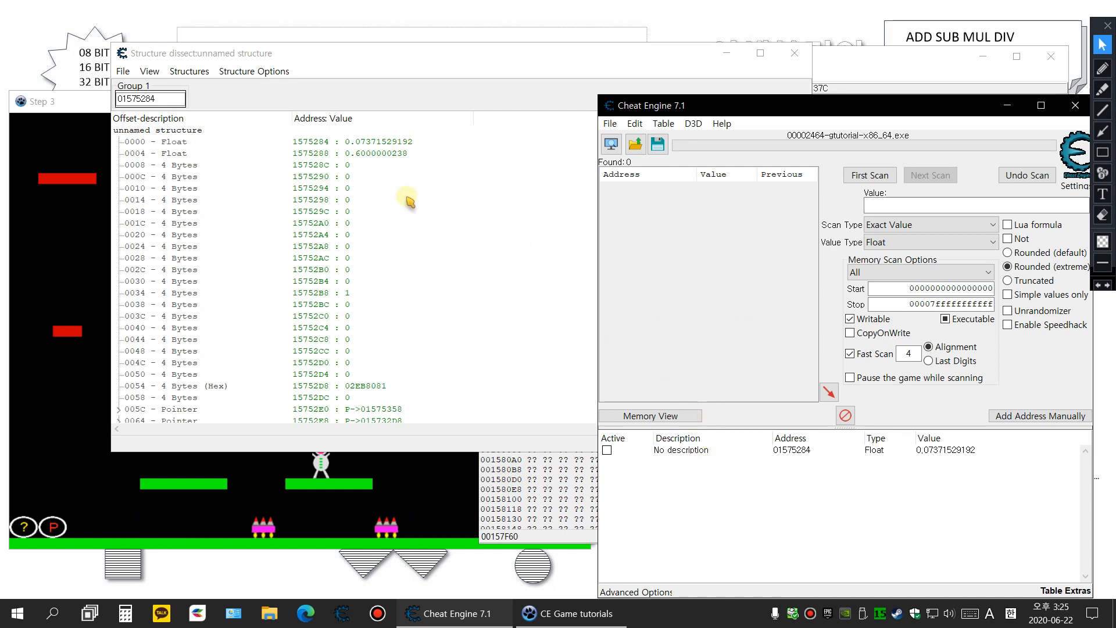
click(795, 451)
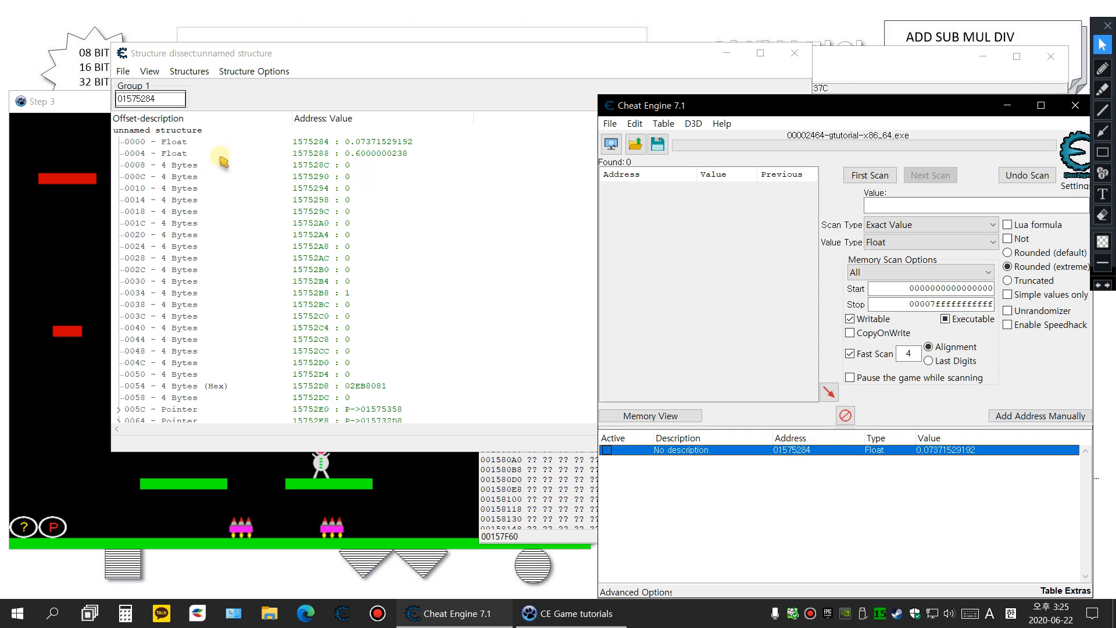
click(361, 154)
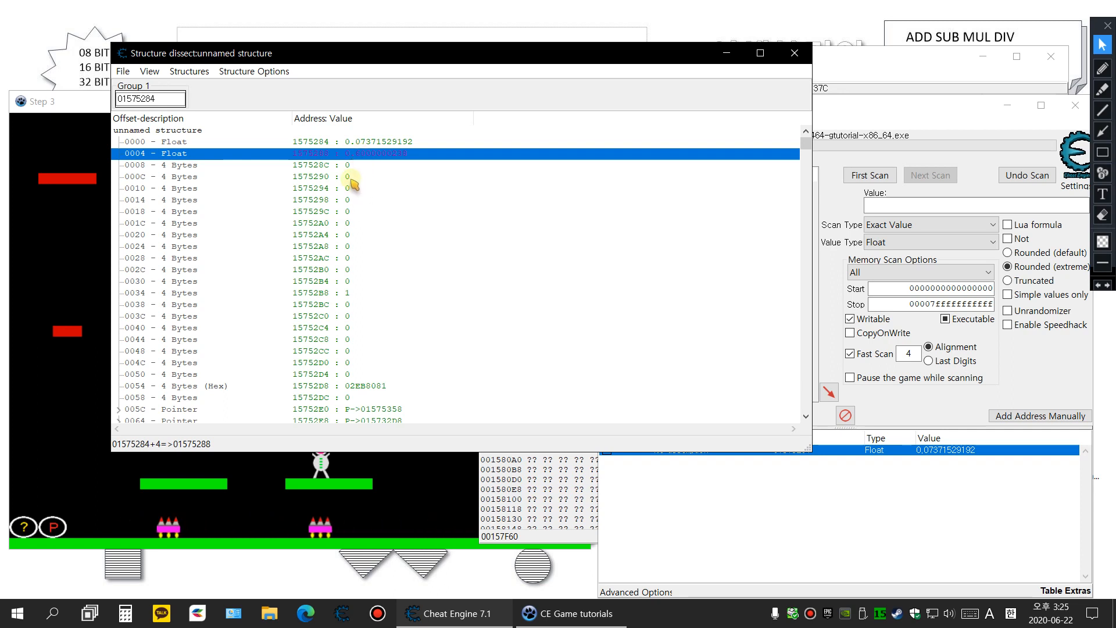
click(323, 178)
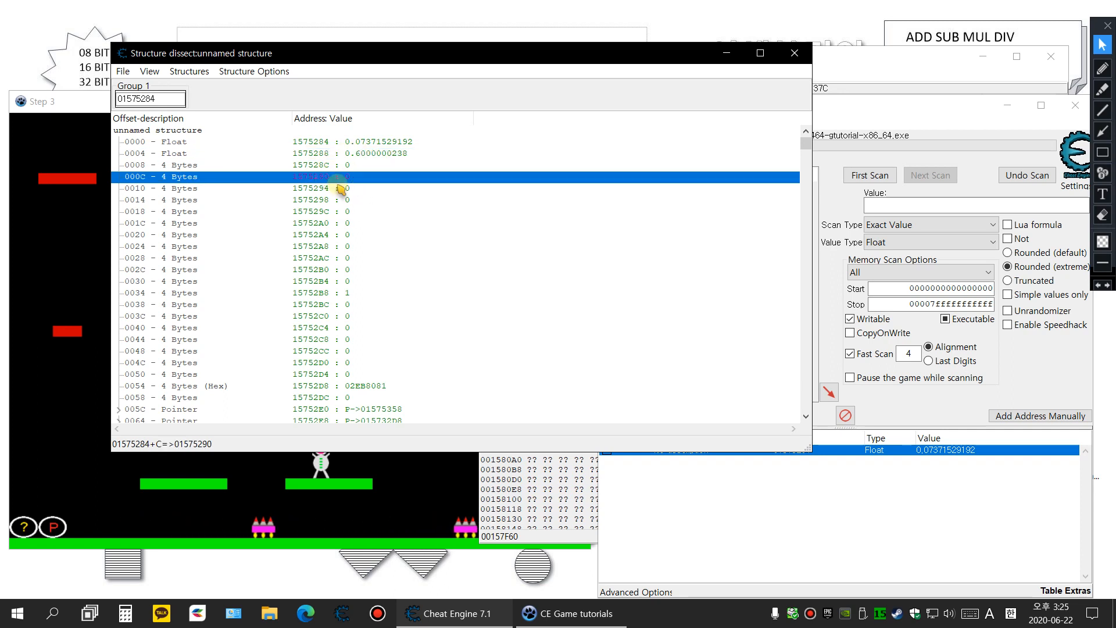
click(341, 153)
click(348, 143)
click(328, 155)
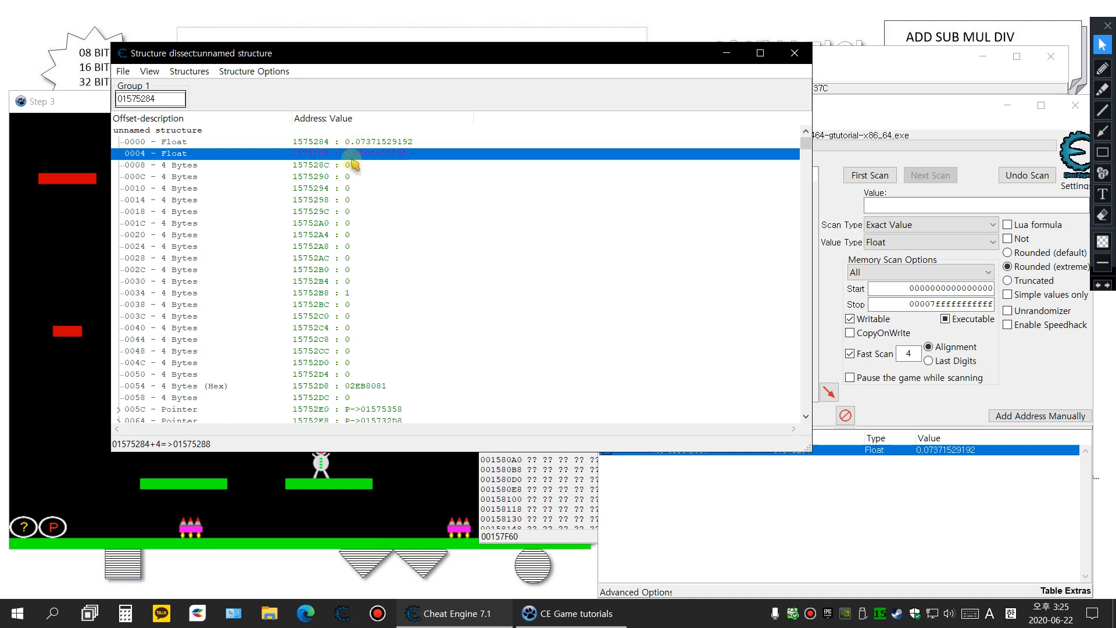
right_click(353, 155)
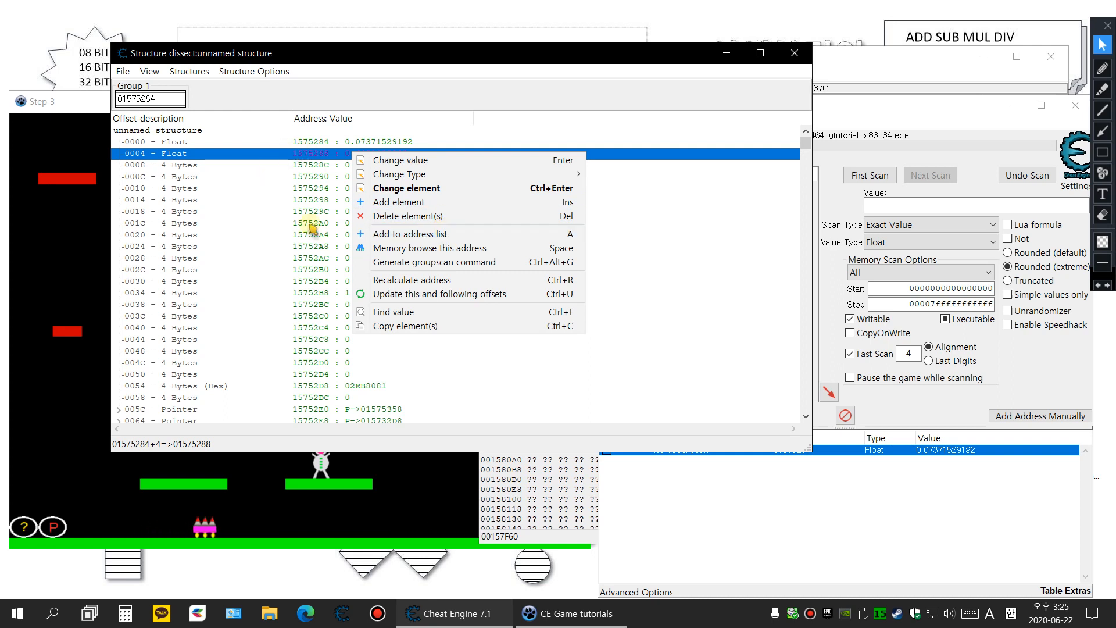
click(423, 235)
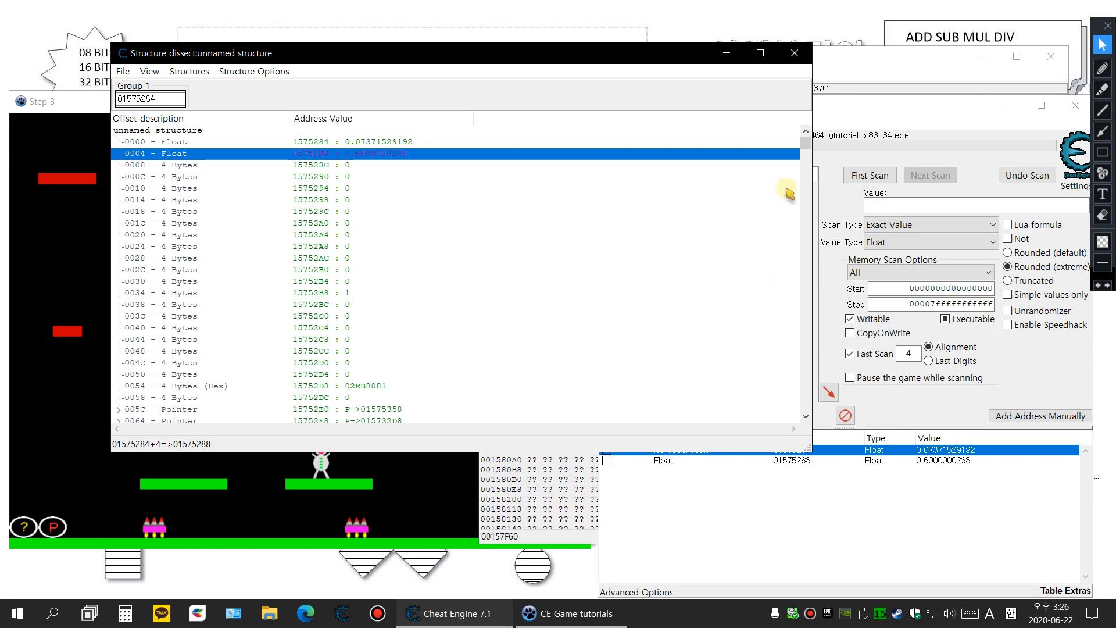
click(795, 53)
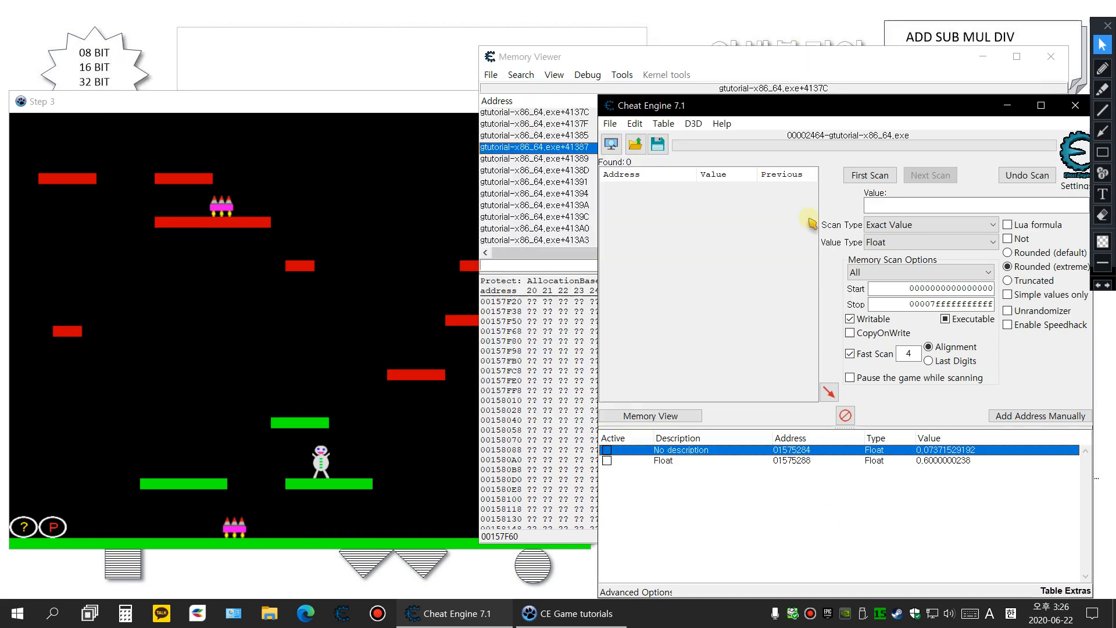
Step: Set the description of address 01575284 to x and that of address 01575288 to y
click(673, 459)
click(675, 450)
double_click(677, 450)
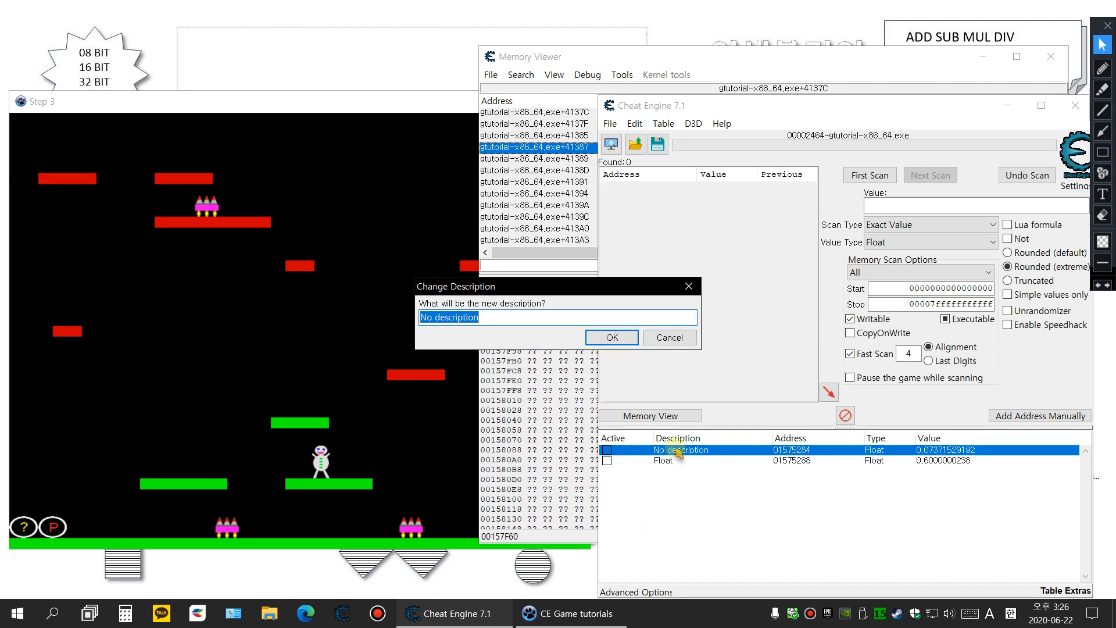
key(Return)
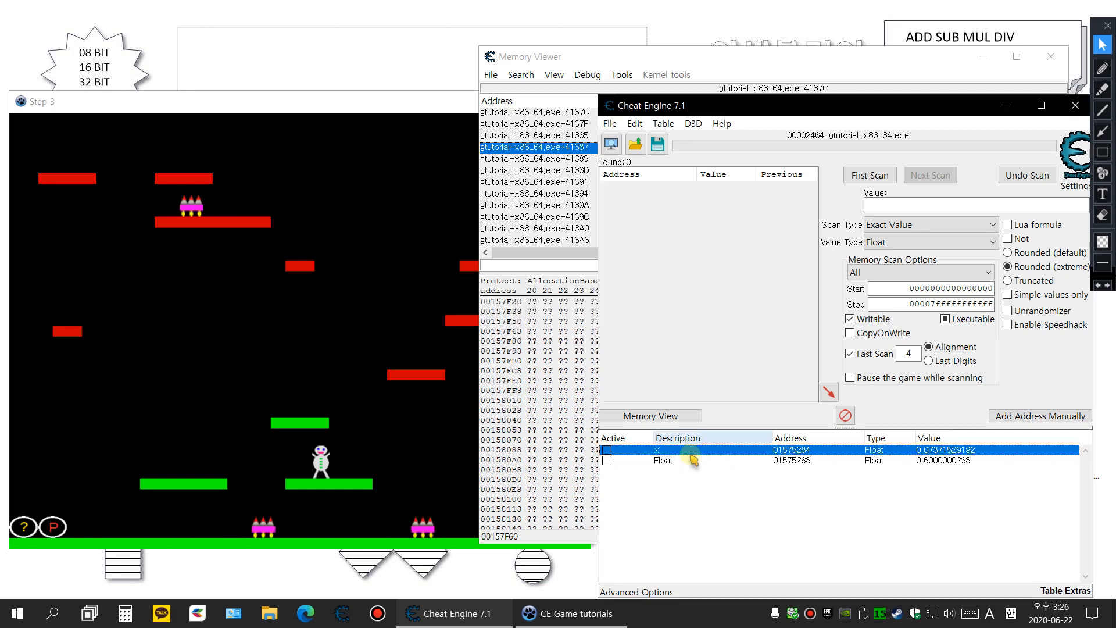
double_click(674, 460)
text(y)
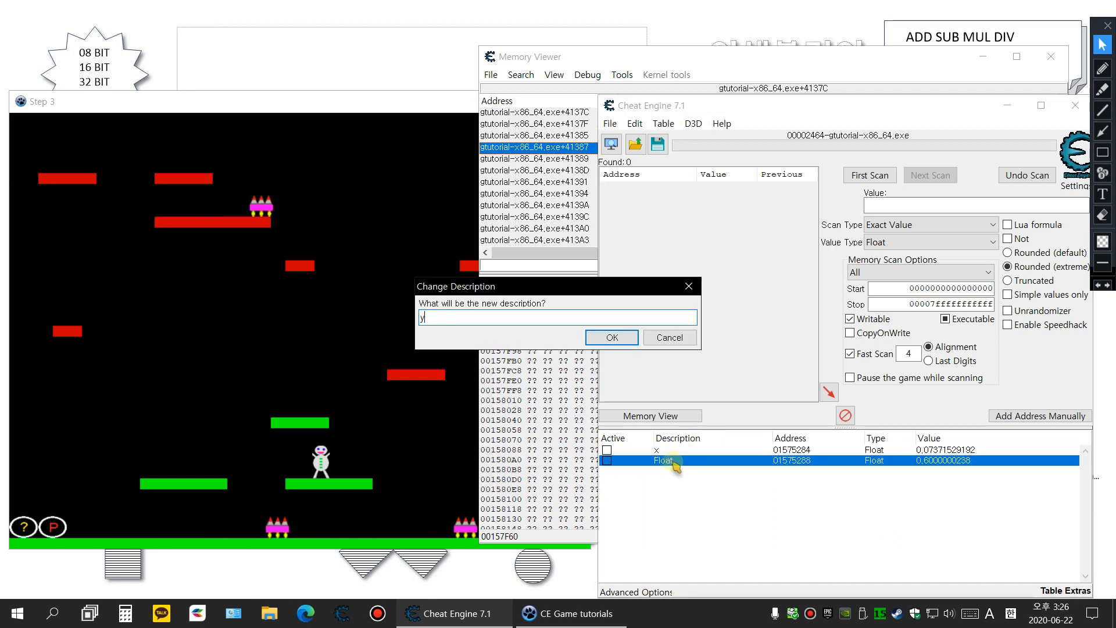
key(Return)
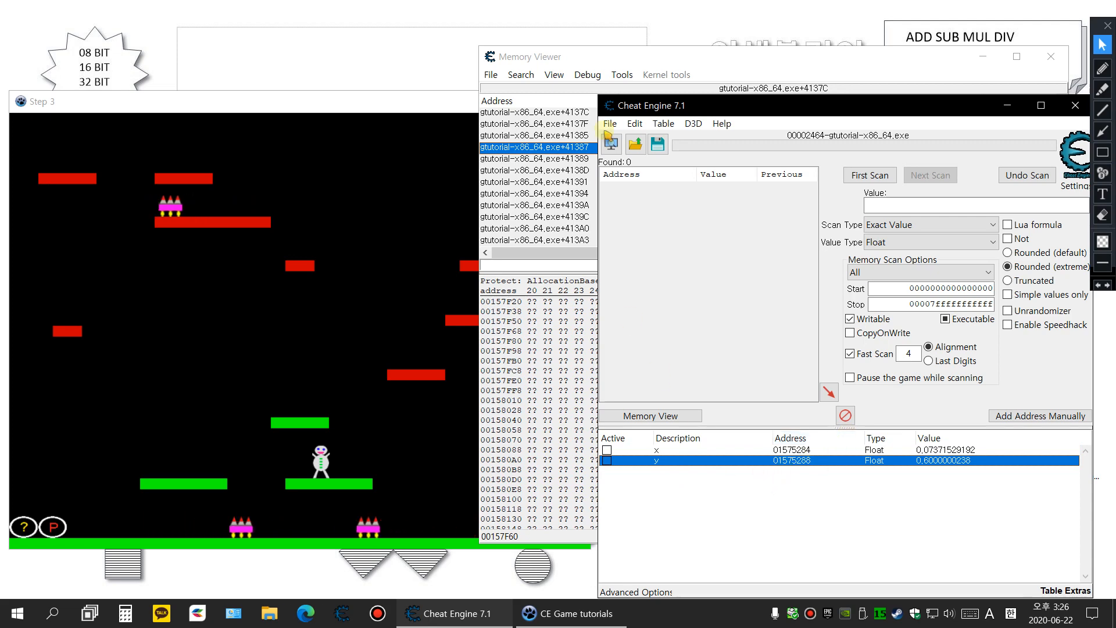
Step: Close the Memory Viewer and select the x record in the address list
click(710, 88)
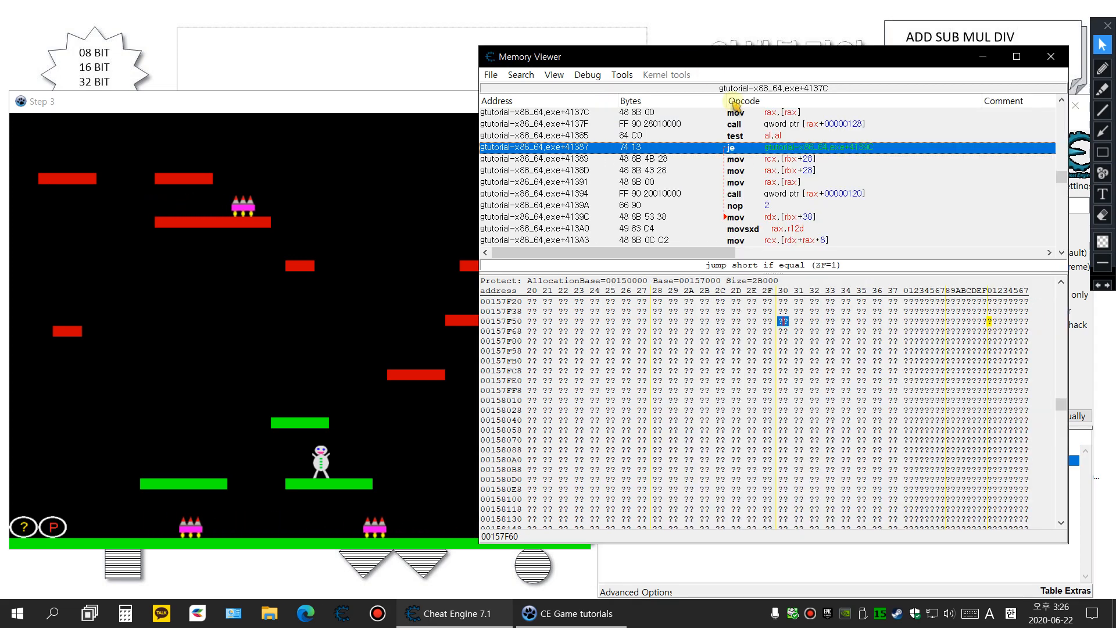
click(1051, 57)
click(804, 450)
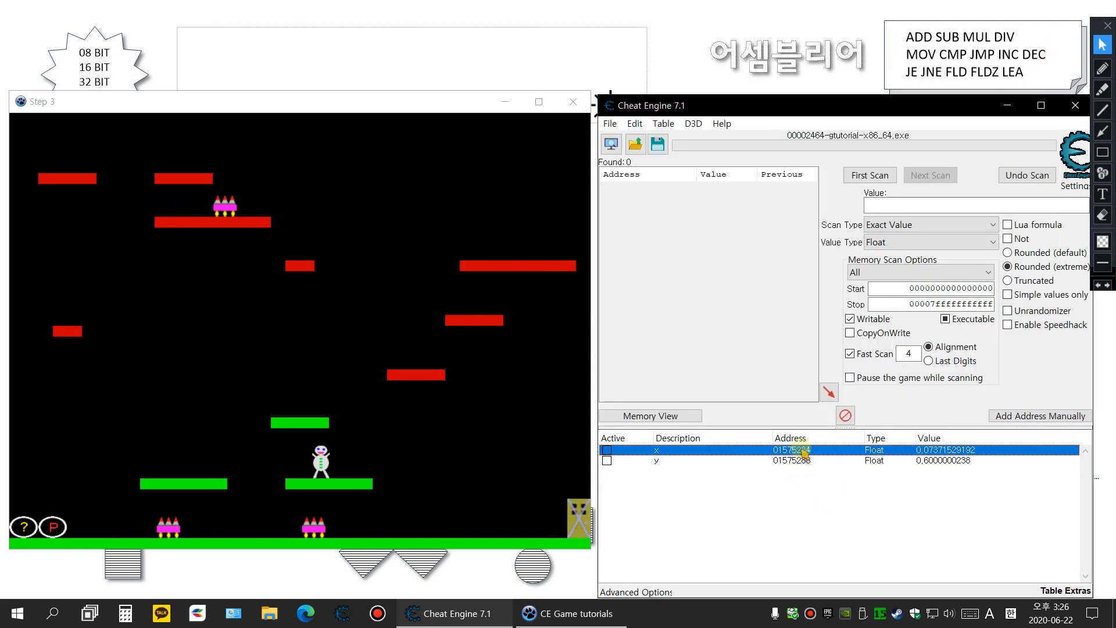
Step: Log what accesses the x address while moving the character in the game, and select the movss [rax+24],xmm0 instruction
right_click(804, 451)
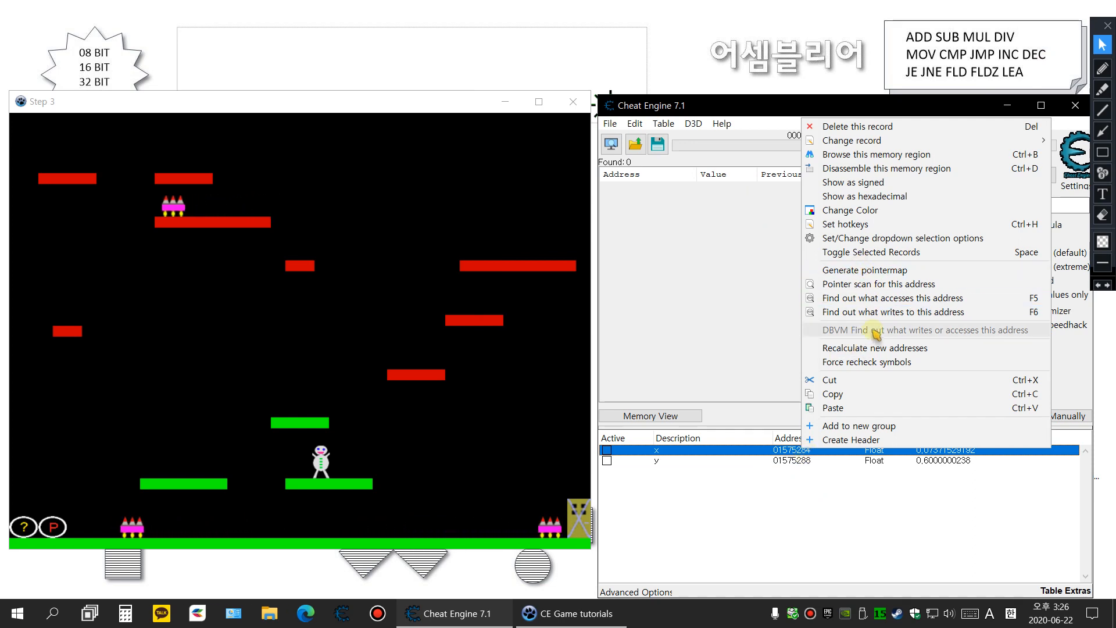
click(927, 299)
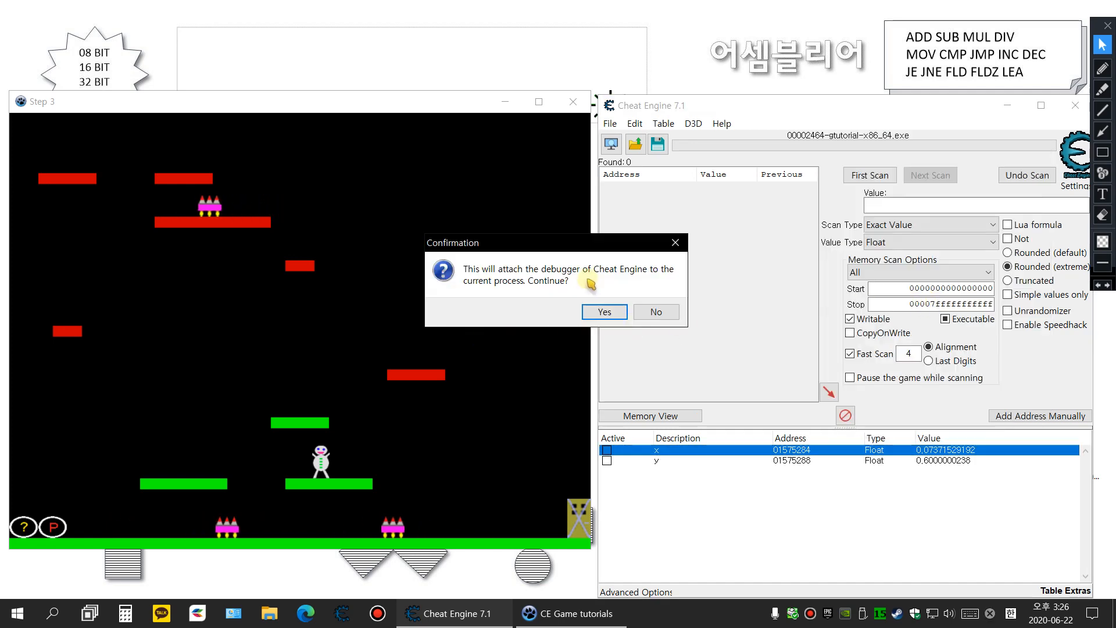
click(599, 312)
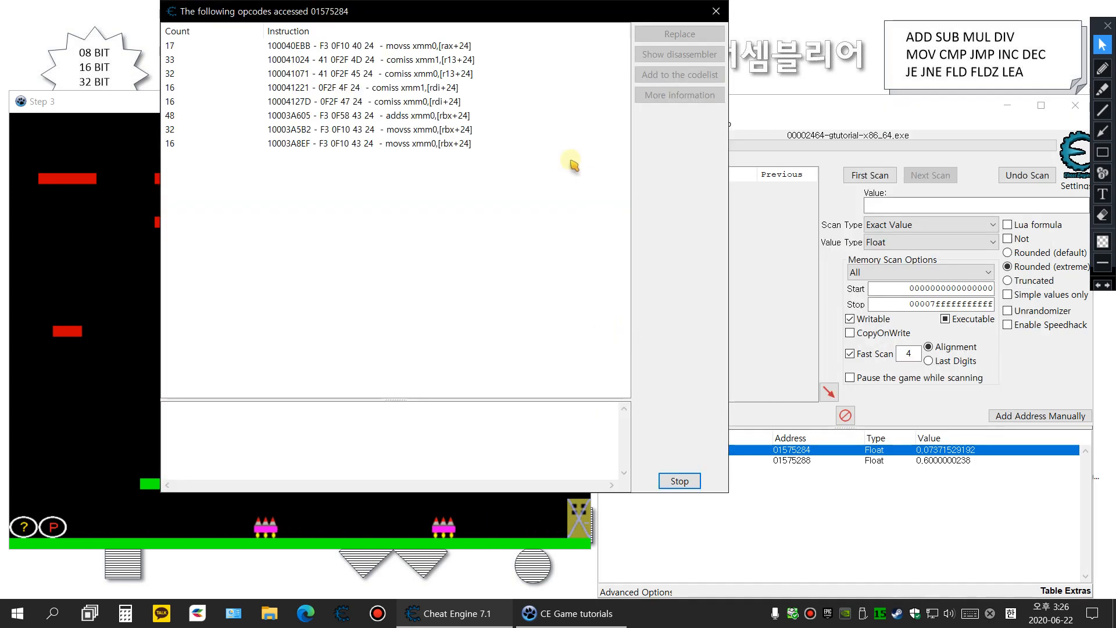
click(98, 279)
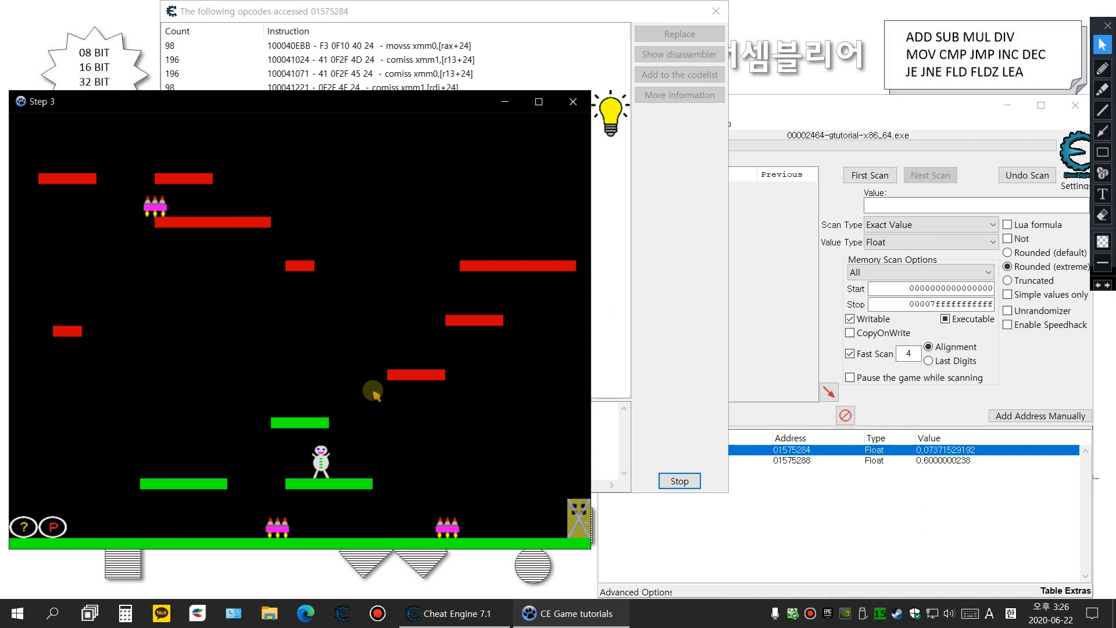
click(653, 281)
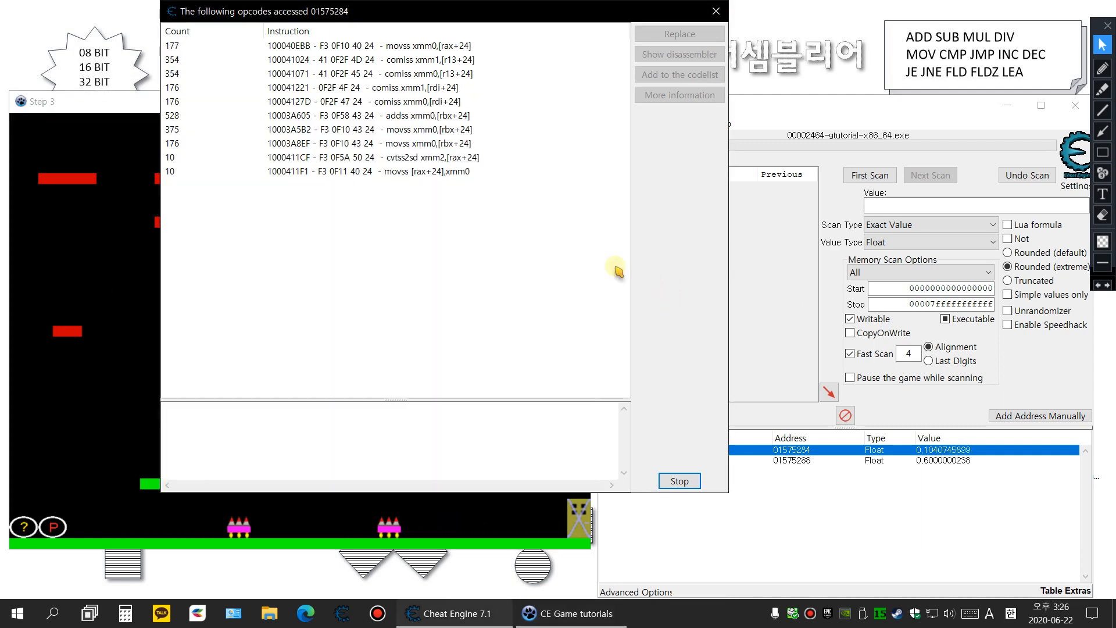
click(426, 173)
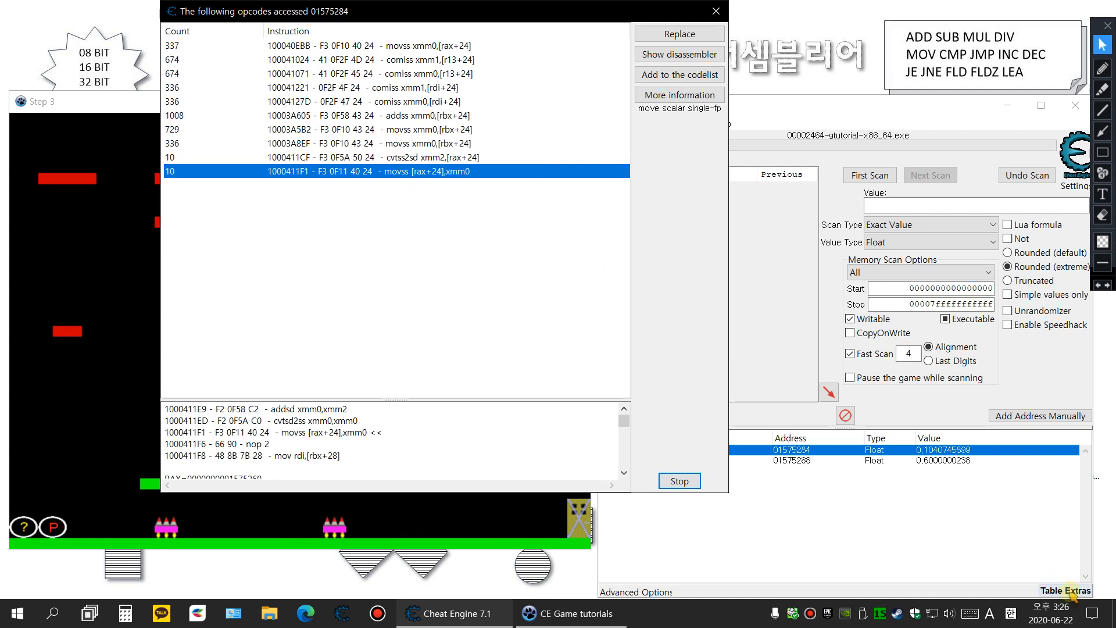
Step: Replace the existing table comments with the offset note "x 24"
click(1069, 591)
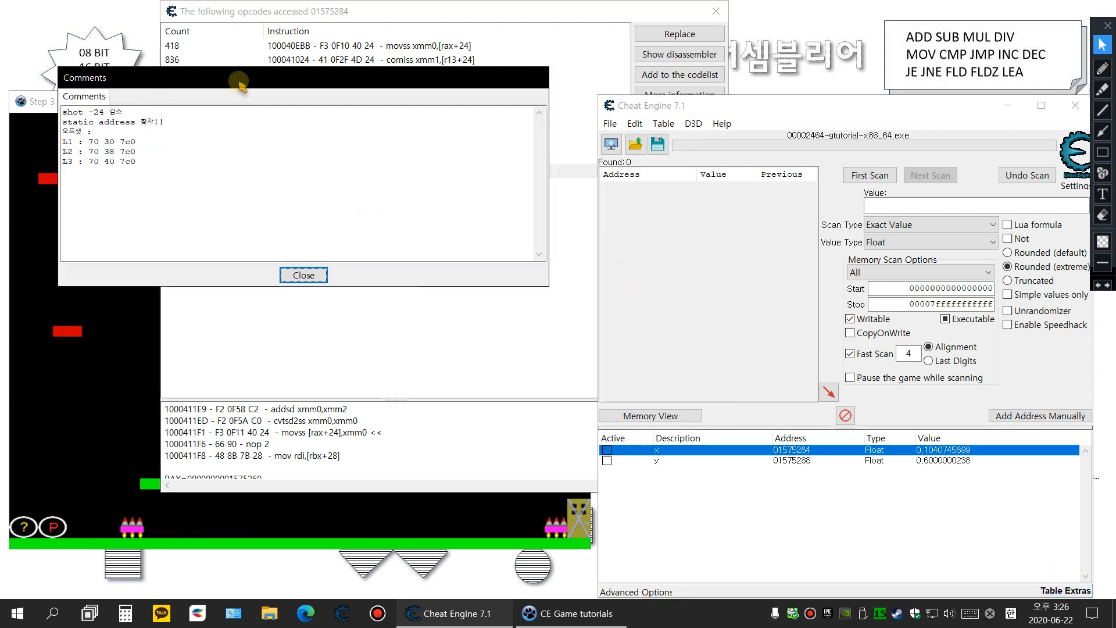
drag(238, 83, 182, 205)
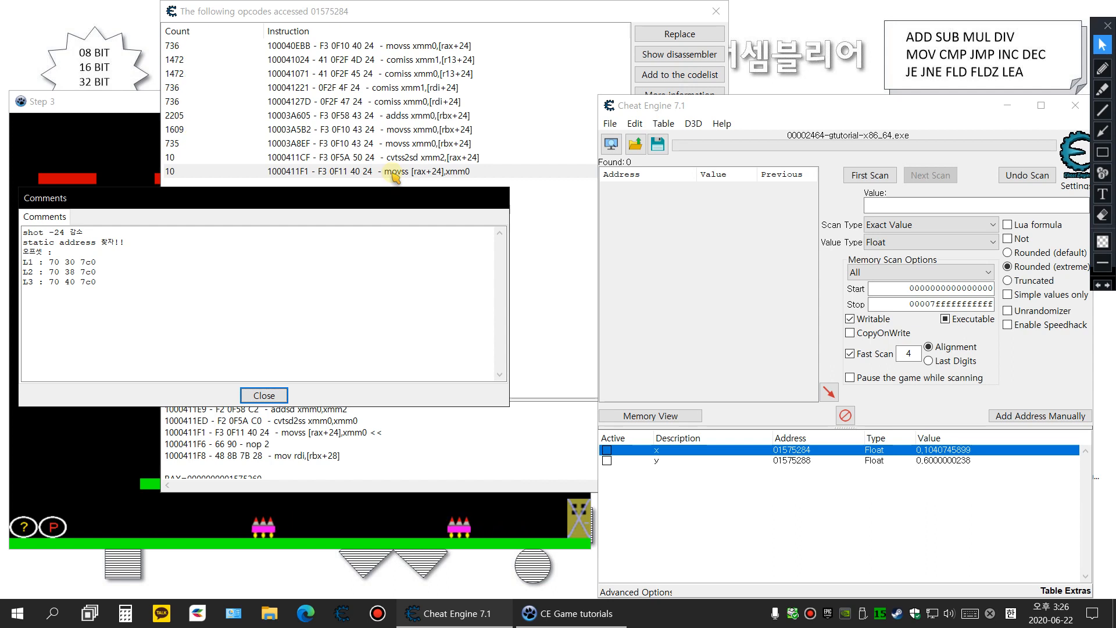
drag(132, 357, 3, 218)
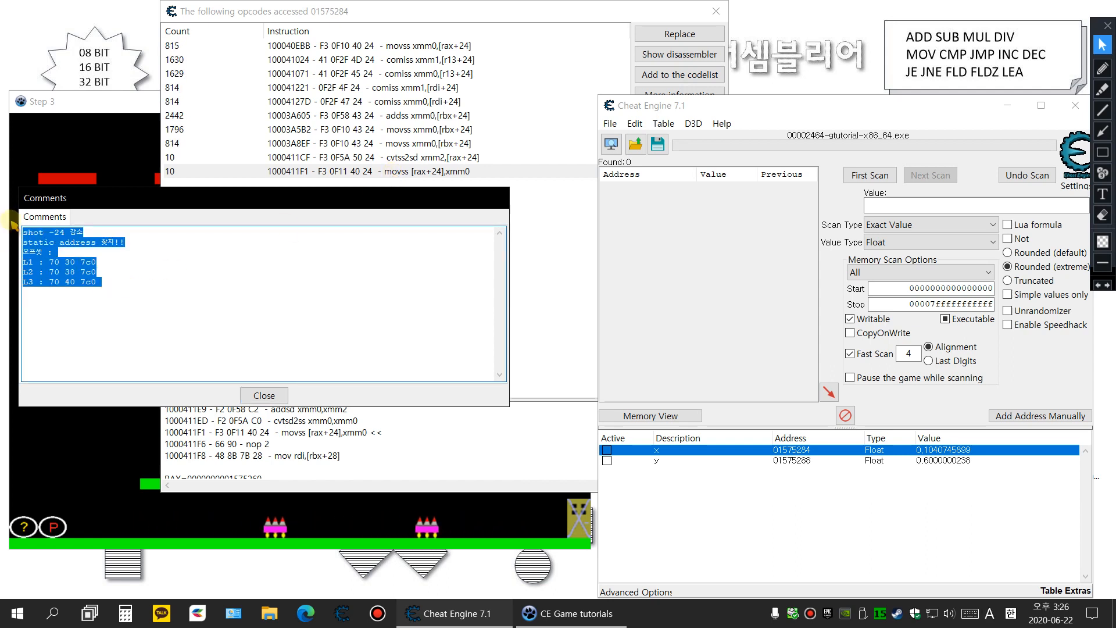
key(BackSpace)
text(24)
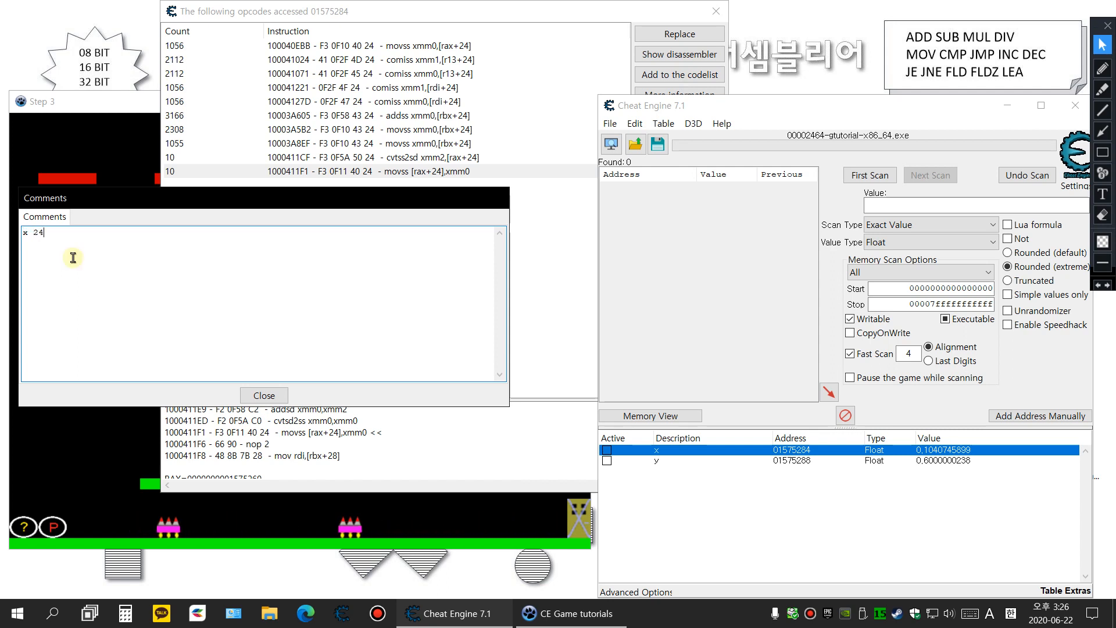
Step: Copy the RAX value 1575260 from the movss [rax+24],xmm0 details, and stop and close the access log
click(563, 243)
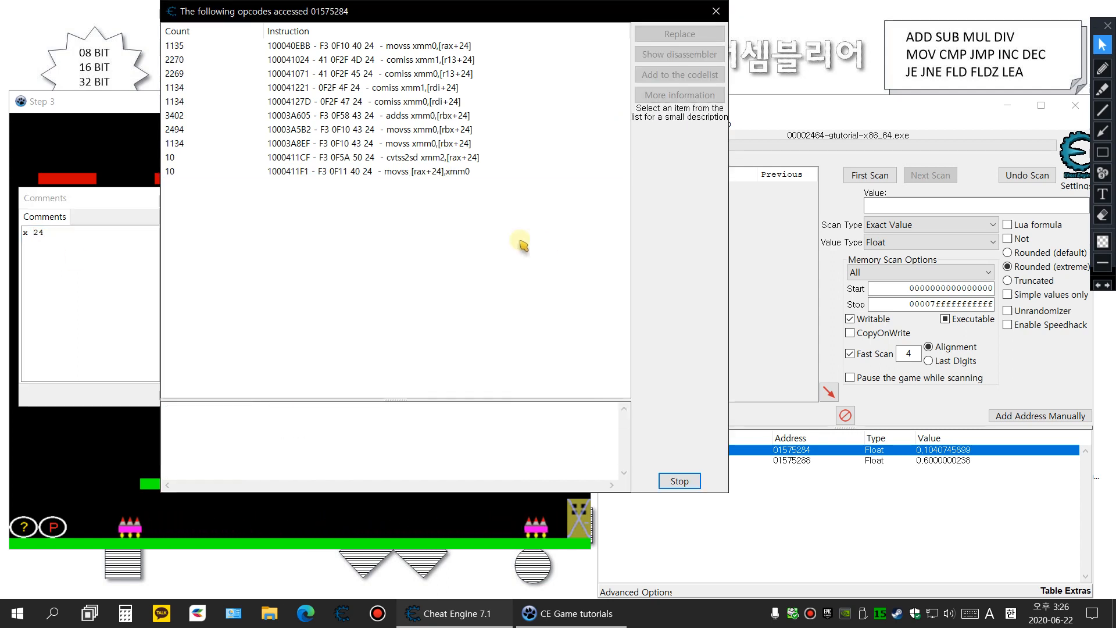
click(423, 173)
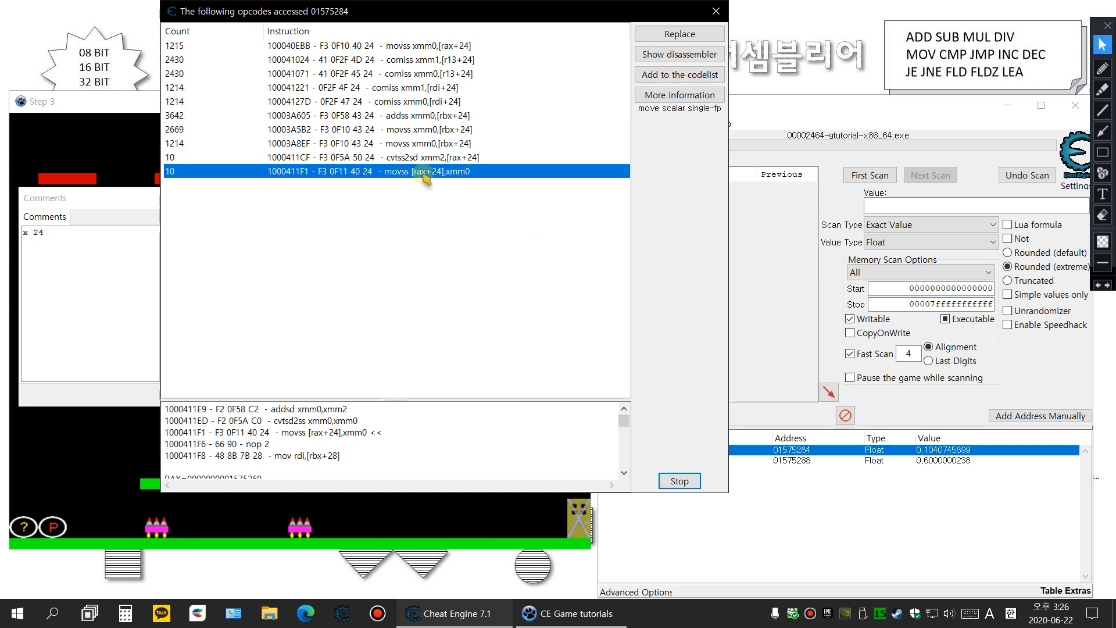
drag(352, 400, 353, 255)
drag(226, 336, 280, 335)
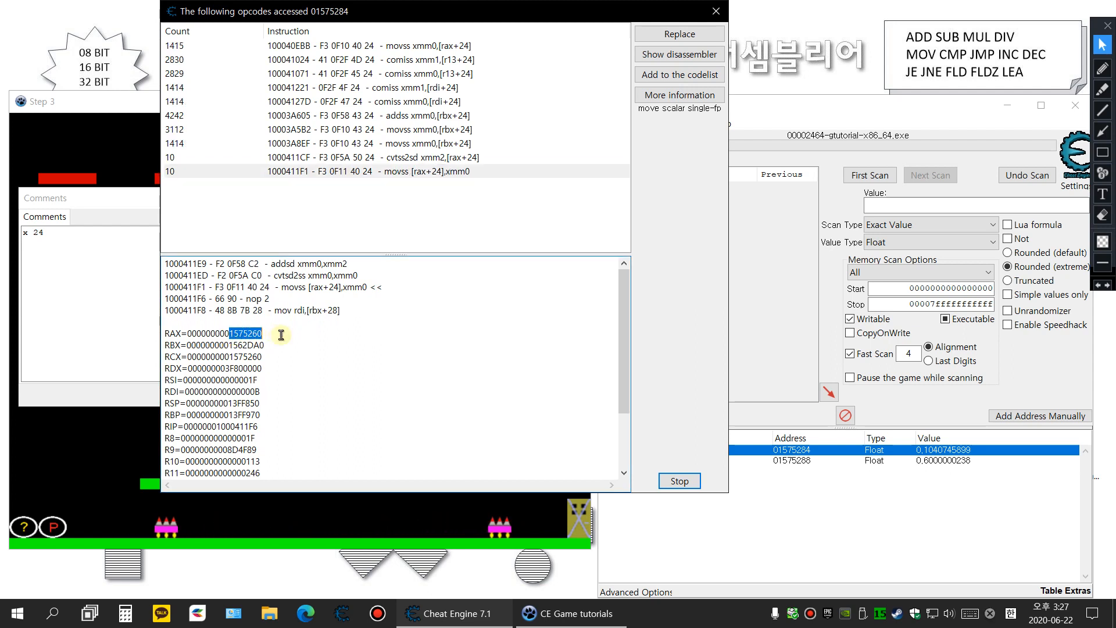
right_click(249, 334)
click(309, 370)
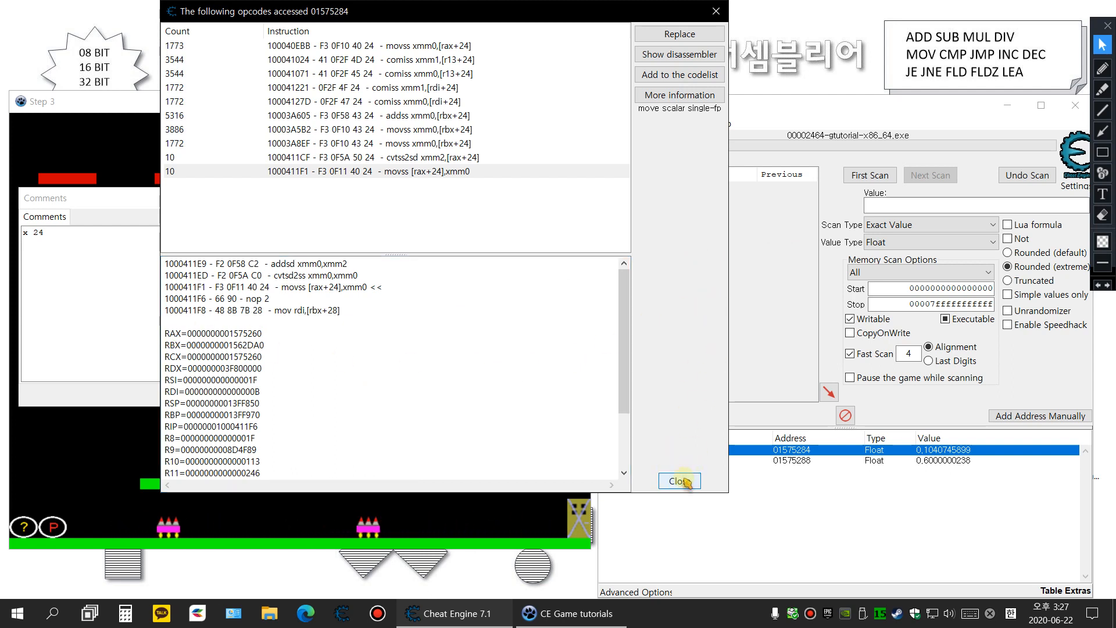
click(681, 481)
click(680, 482)
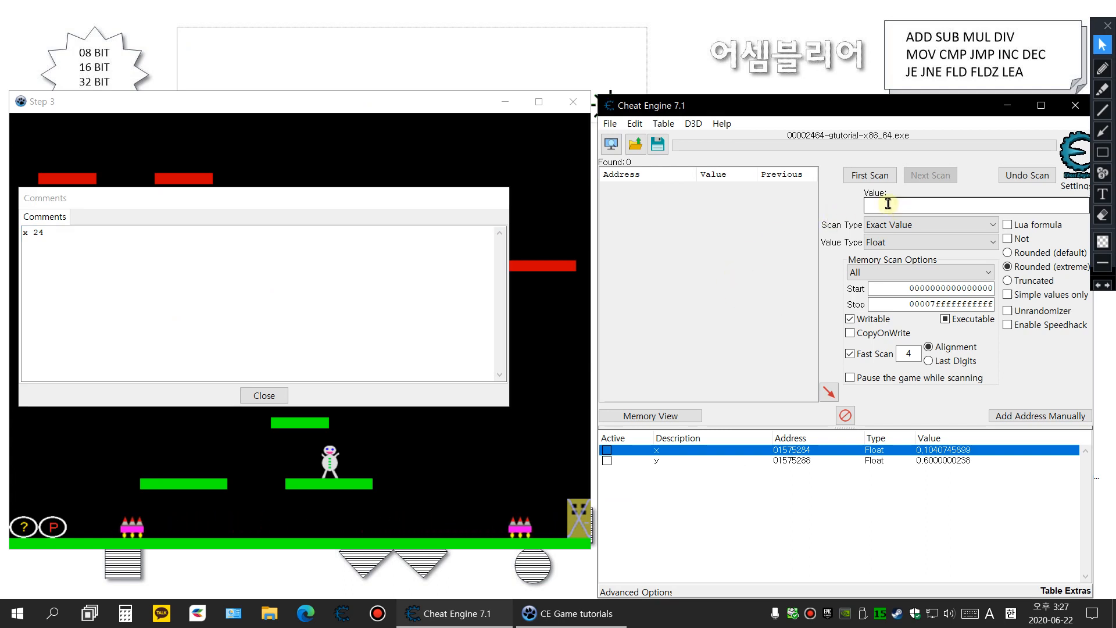
Step: Run a first scan for the hexadecimal value 1575260 with the value type 4 Bytes
click(892, 247)
click(888, 292)
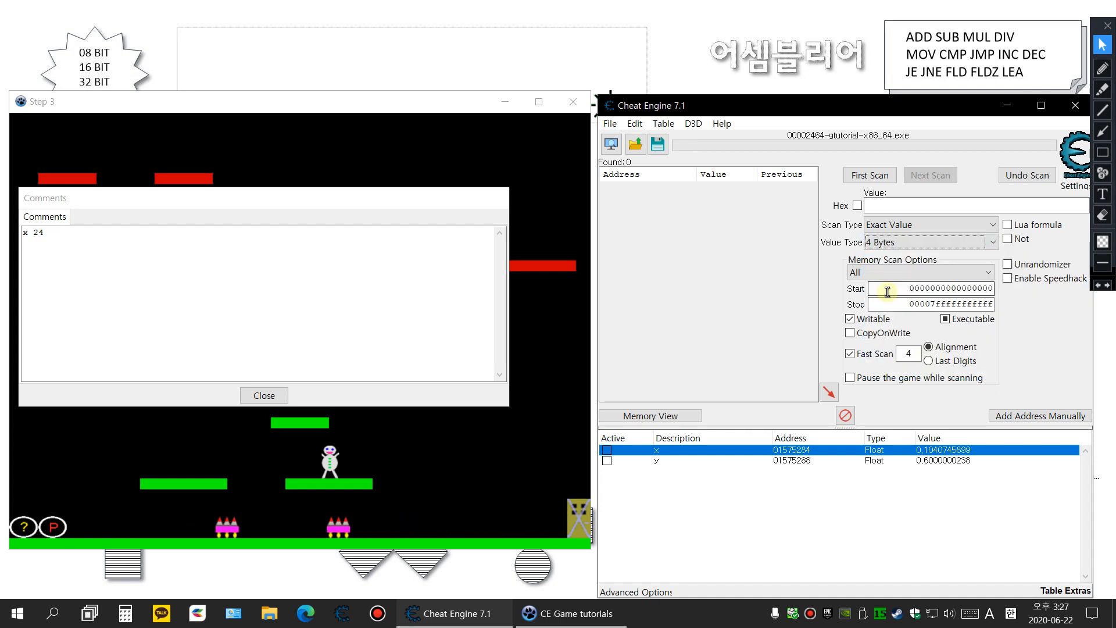
click(881, 203)
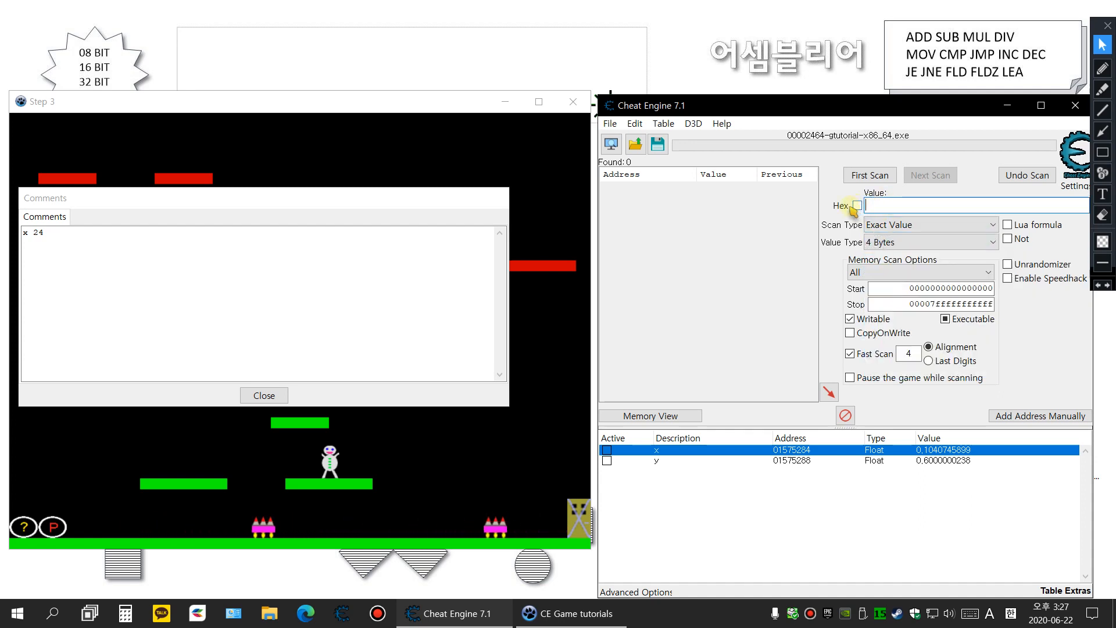
click(858, 205)
double_click(879, 205)
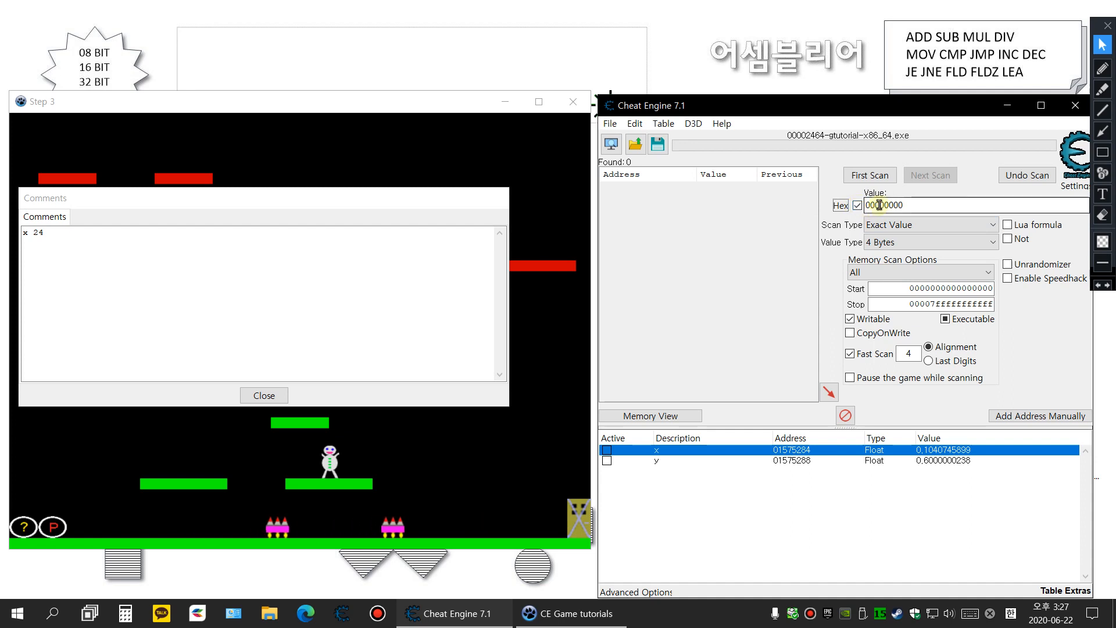
text(1575260)
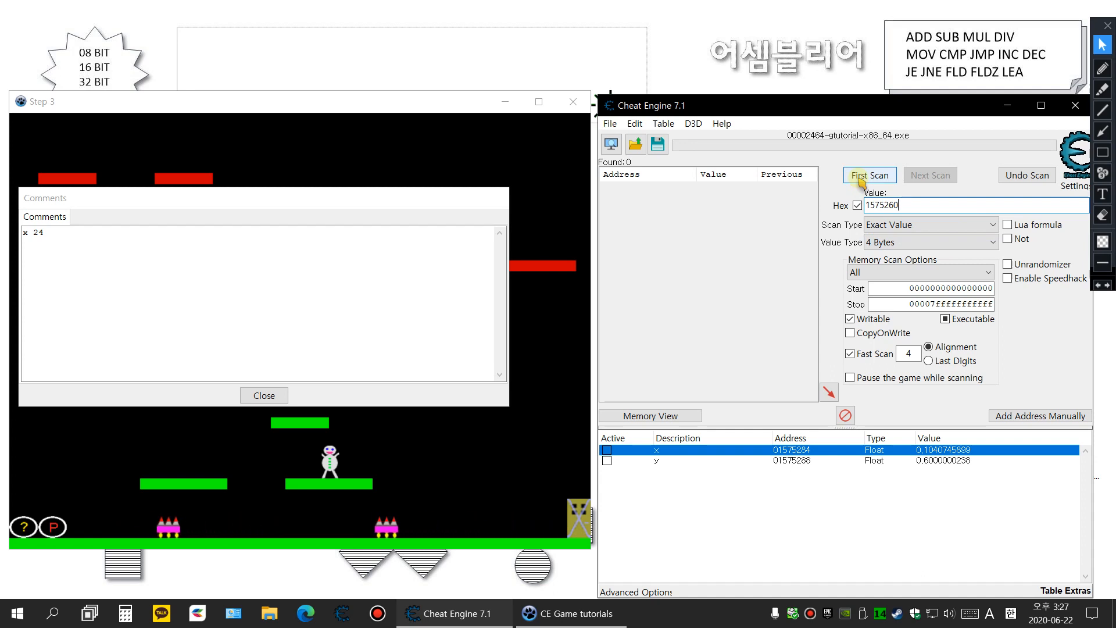
click(859, 178)
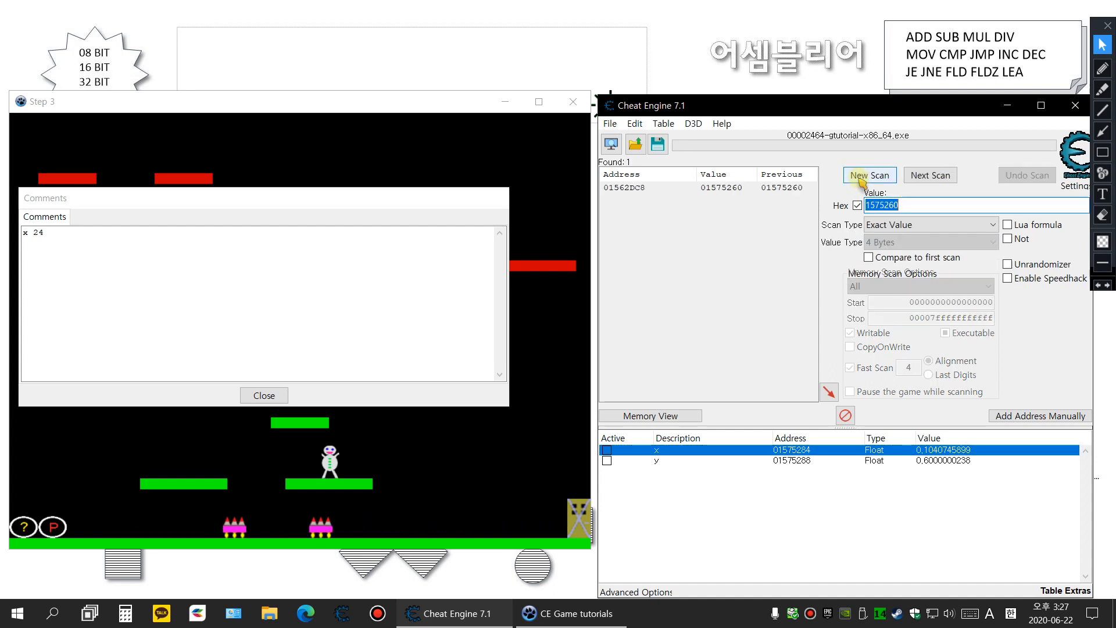
Step: Add the found address 01562DC8 to the address list and log what accesses it
double_click(698, 188)
click(822, 471)
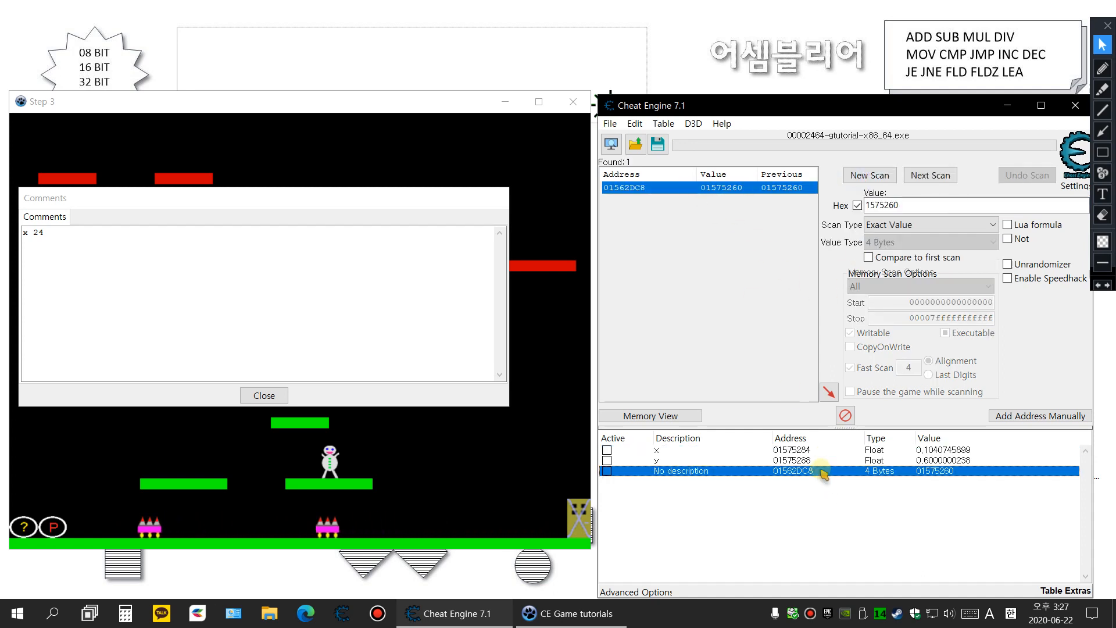
right_click(822, 472)
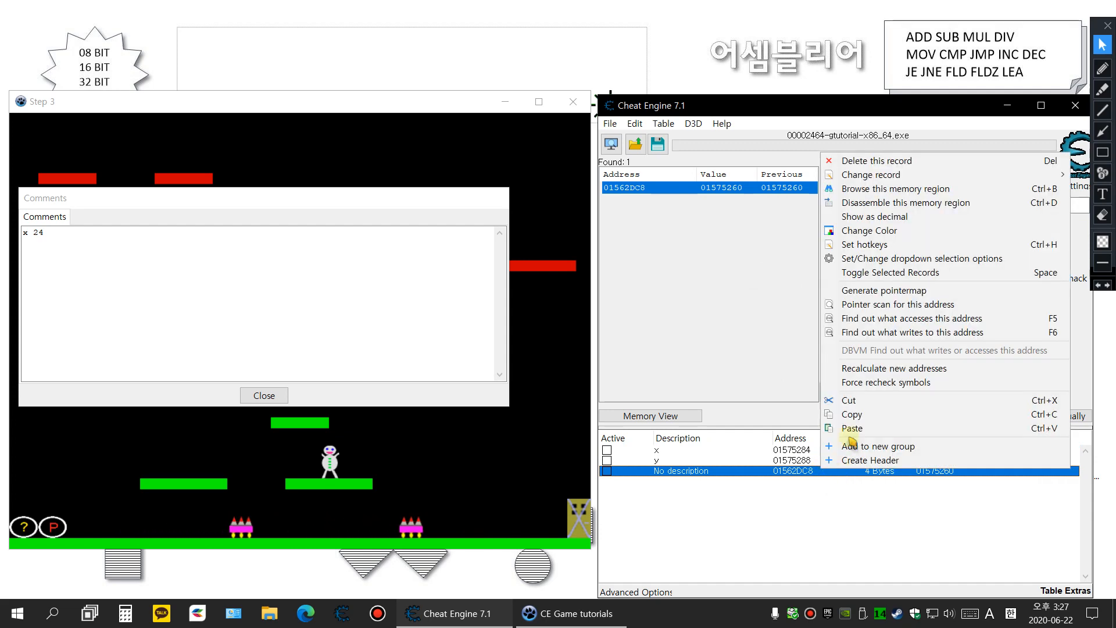
click(906, 320)
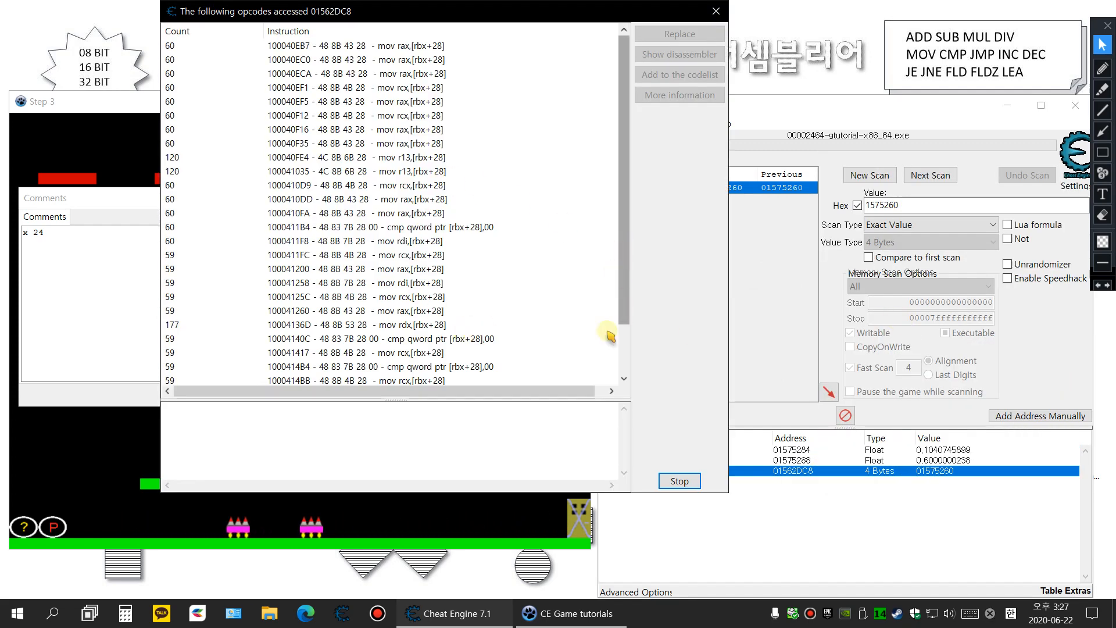
Step: Review the instructions accessing 01562DC8 and append their offset 28 to the x line in the table comments
drag(568, 399, 533, 199)
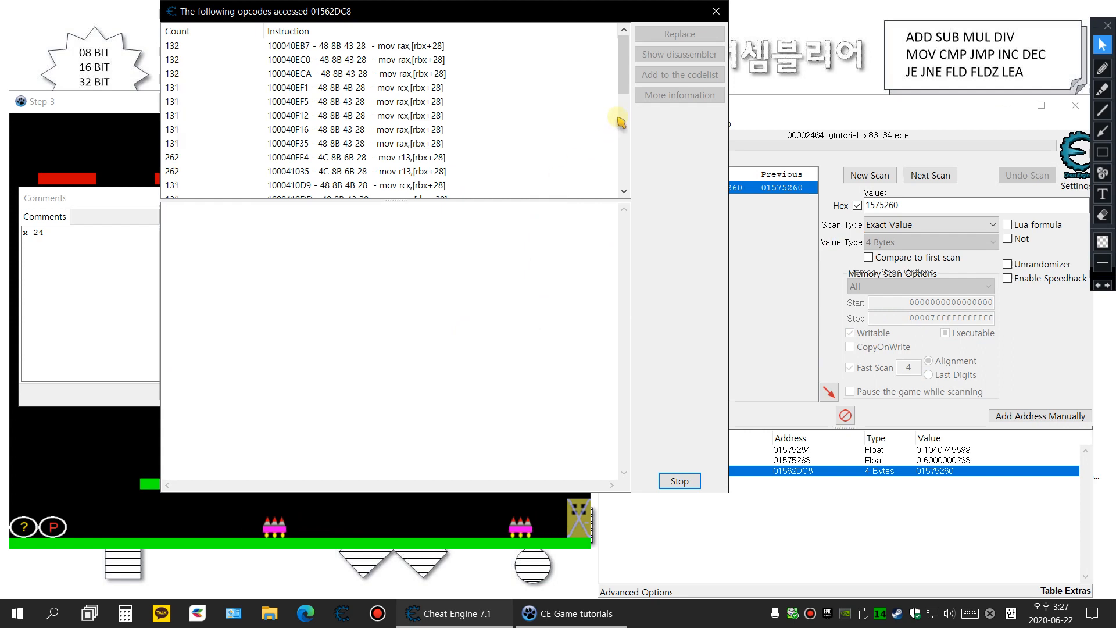
scroll(623, 145, down, 5)
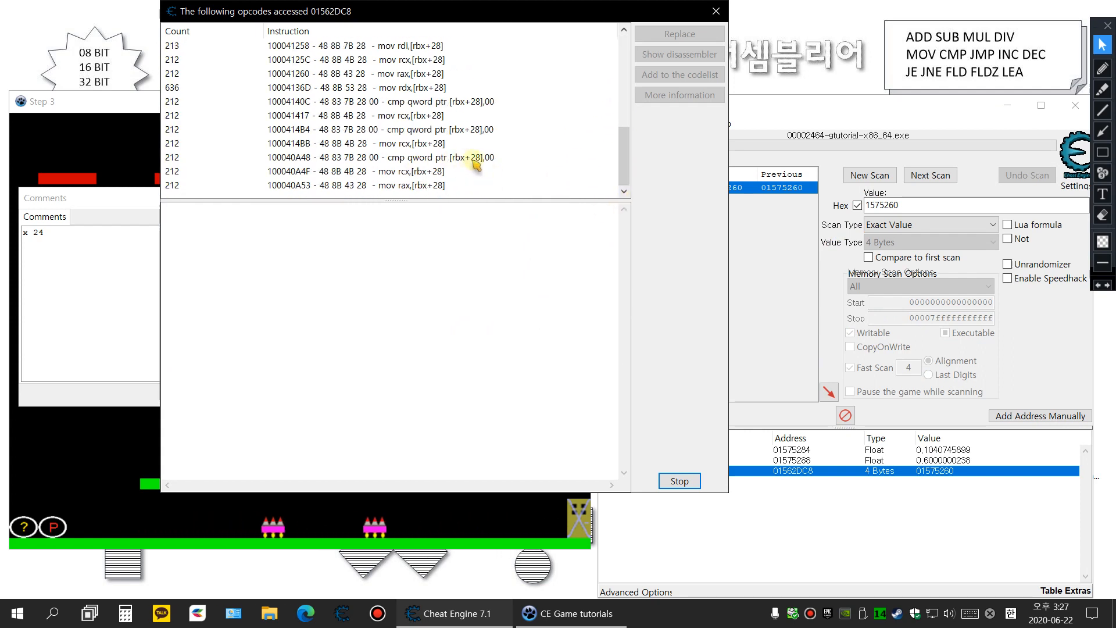
click(71, 239)
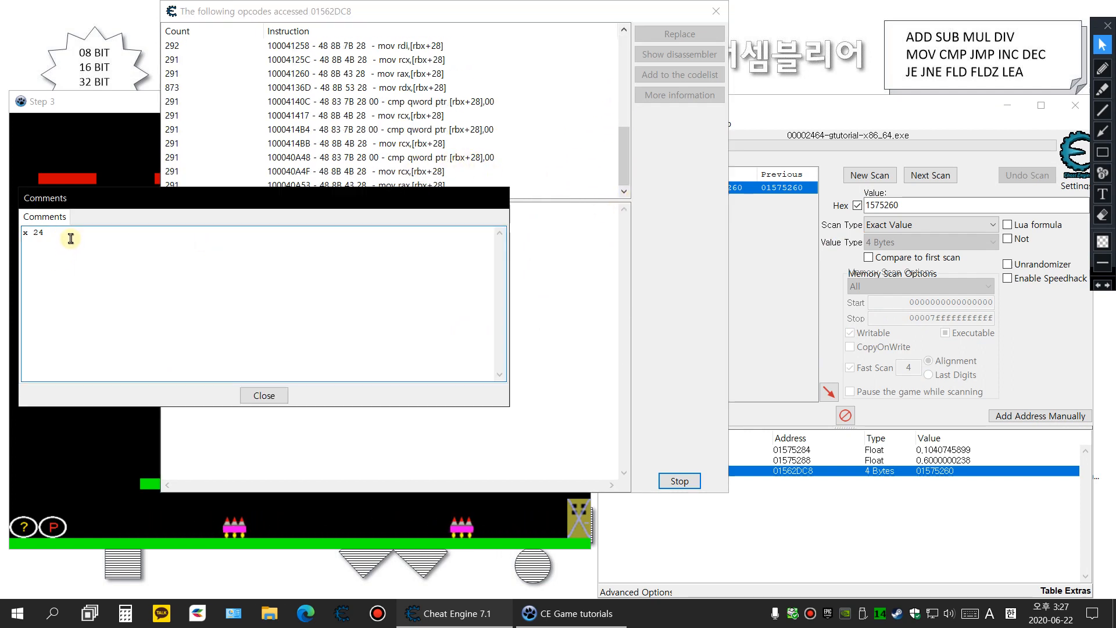
text(28)
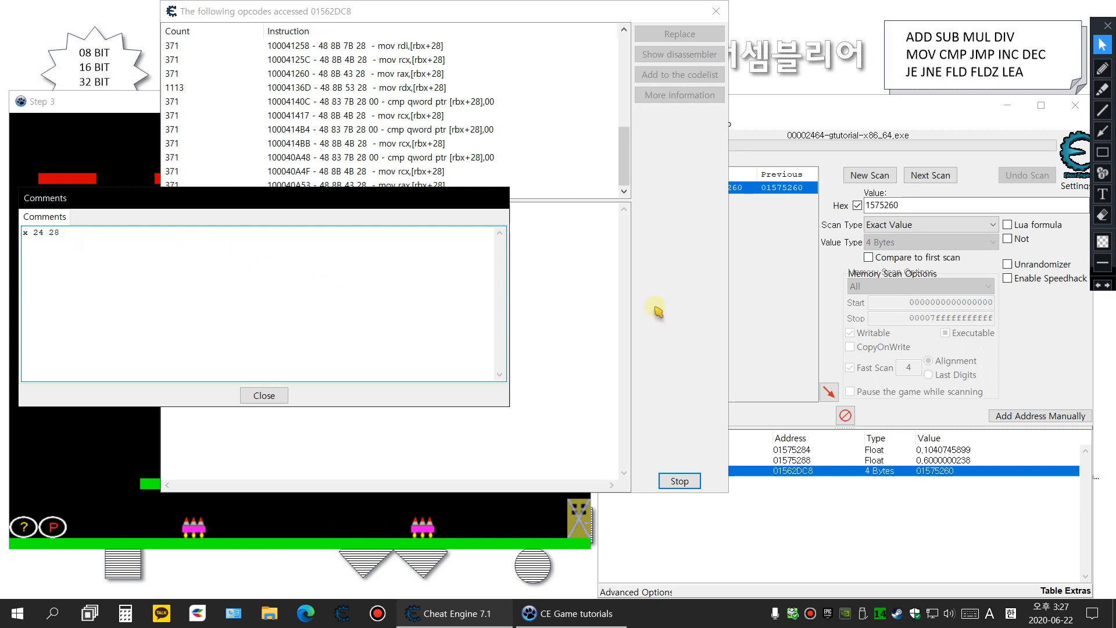
Step: Move the character in the game and select the newly logged mov rcx,[rbx+28] instruction at 1000406A5
click(656, 306)
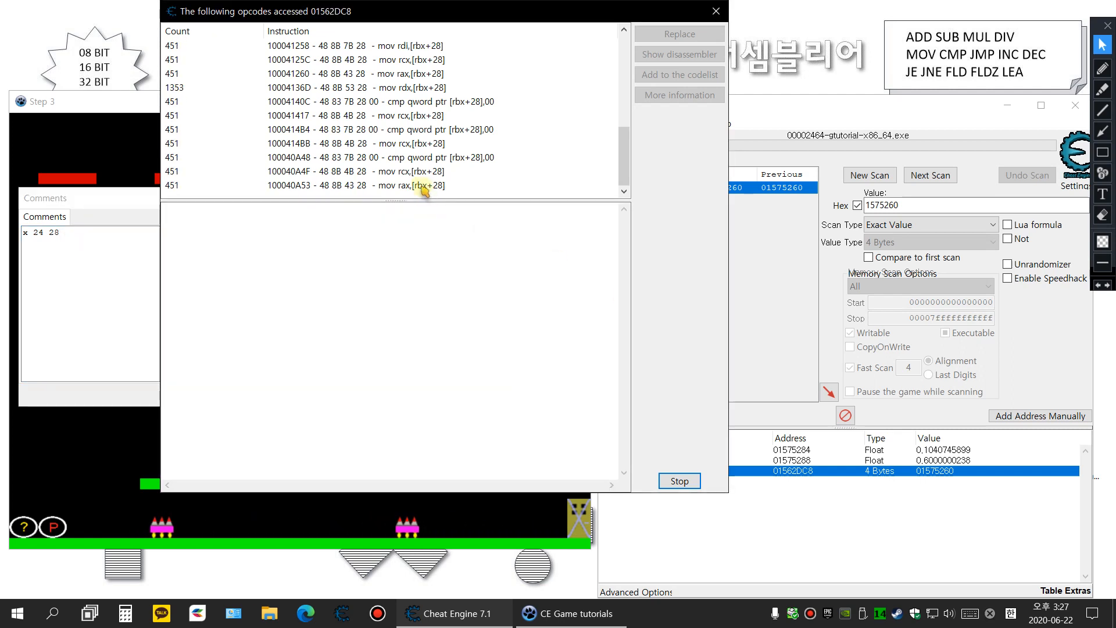
click(91, 456)
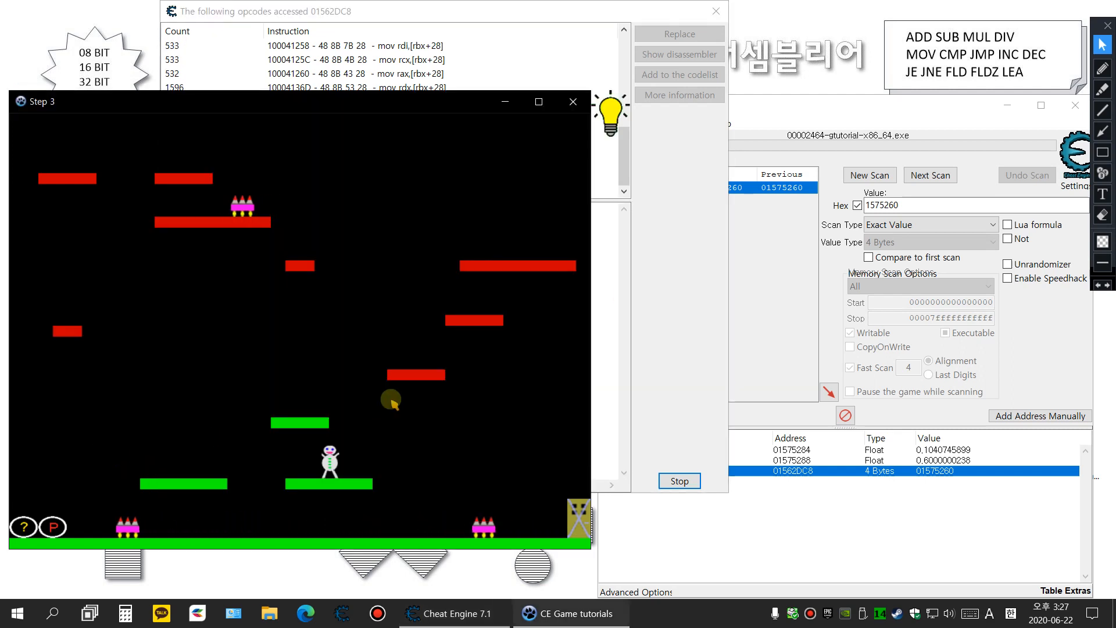
click(669, 308)
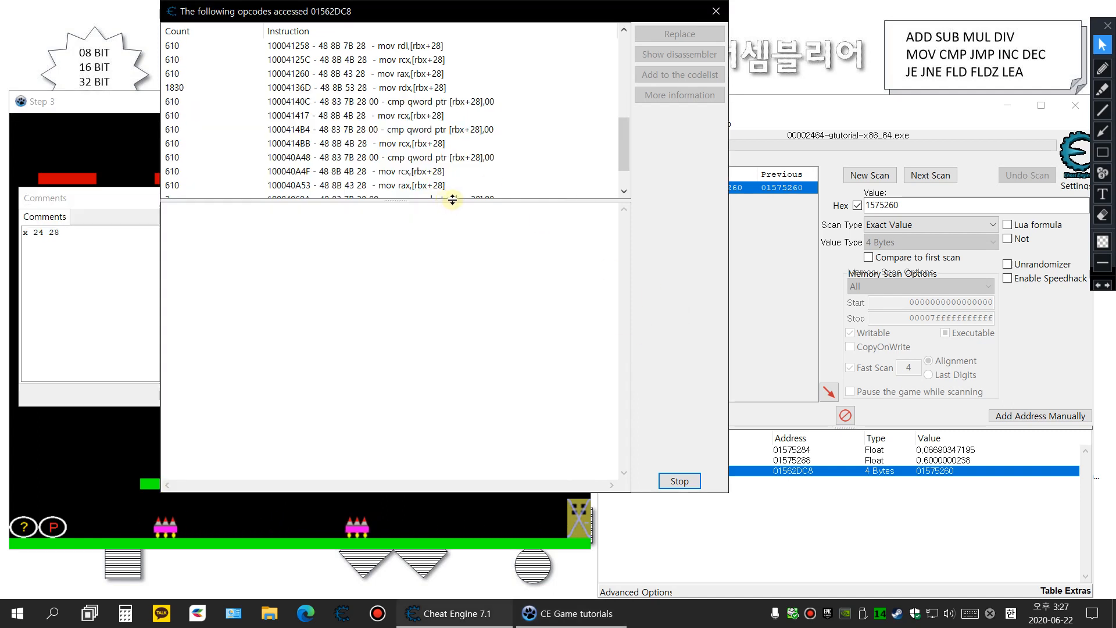
scroll(615, 149, down, 1)
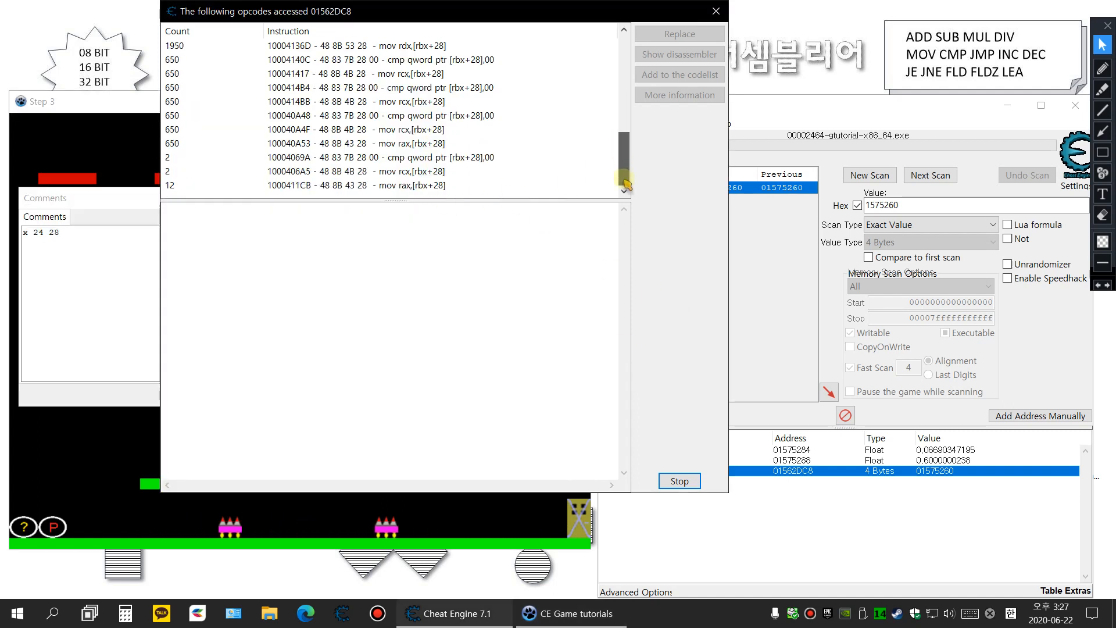
click(402, 174)
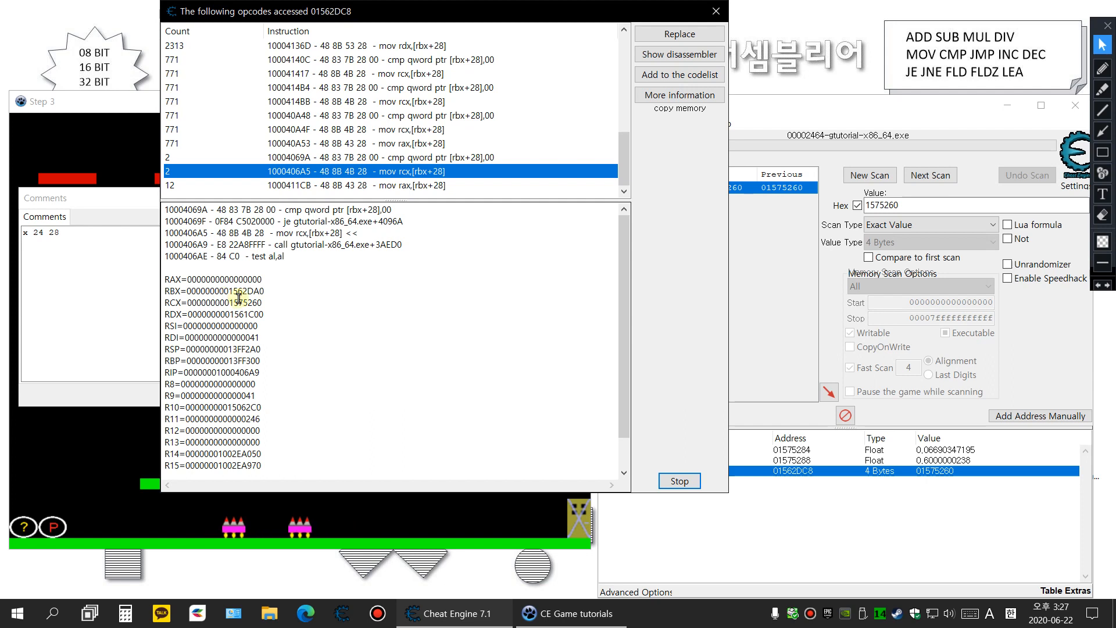
Step: Copy the RBX value 1562DA0 from the mov rcx,[rbx+28] details and return to the main scan window
click(805, 301)
click(680, 188)
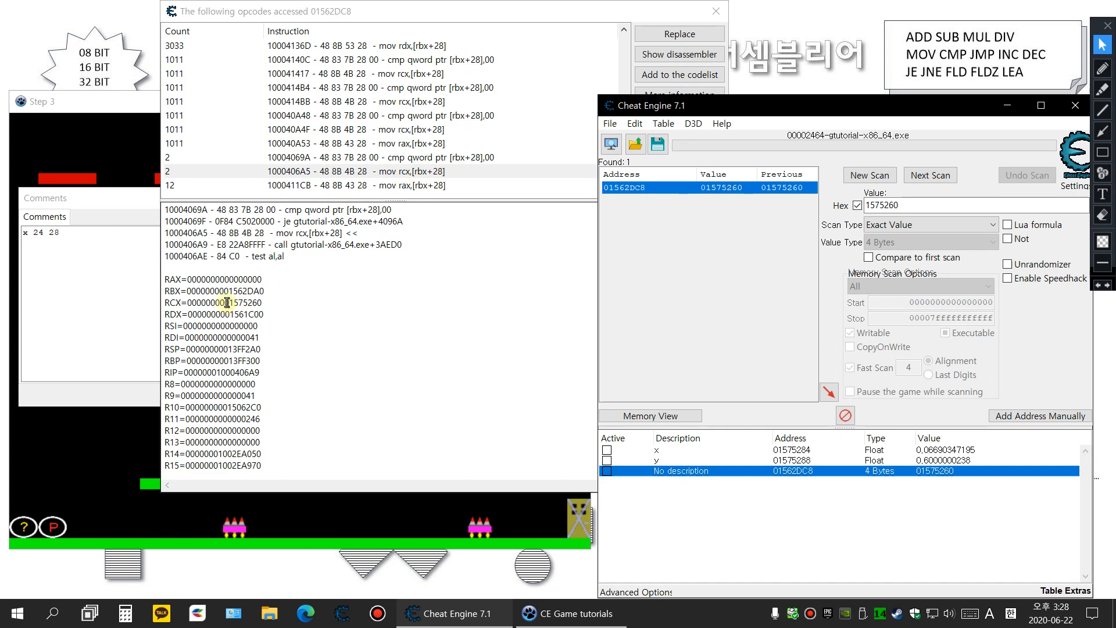
drag(229, 292, 269, 293)
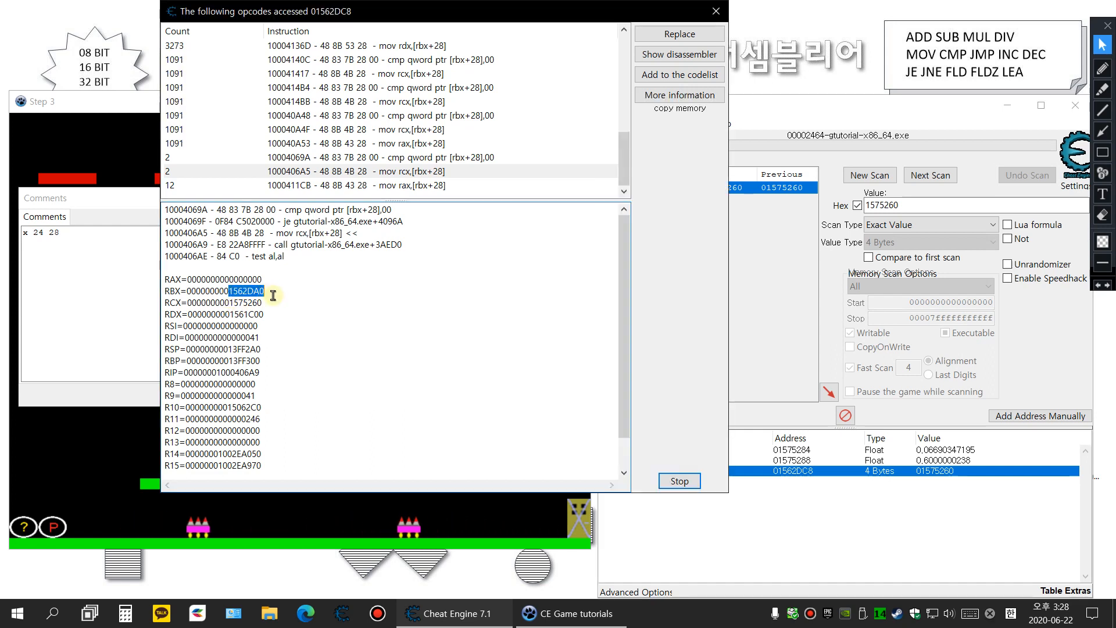
right_click(254, 294)
click(237, 321)
click(870, 493)
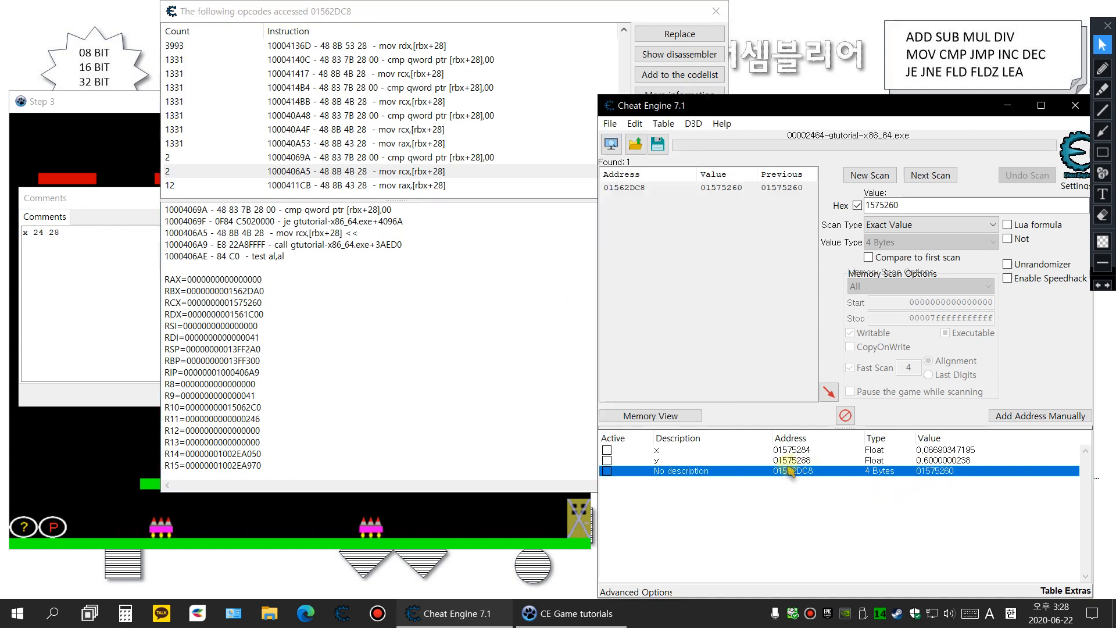
Step: Start a new hexadecimal exact-value scan for the copied value 1562DA0
double_click(884, 205)
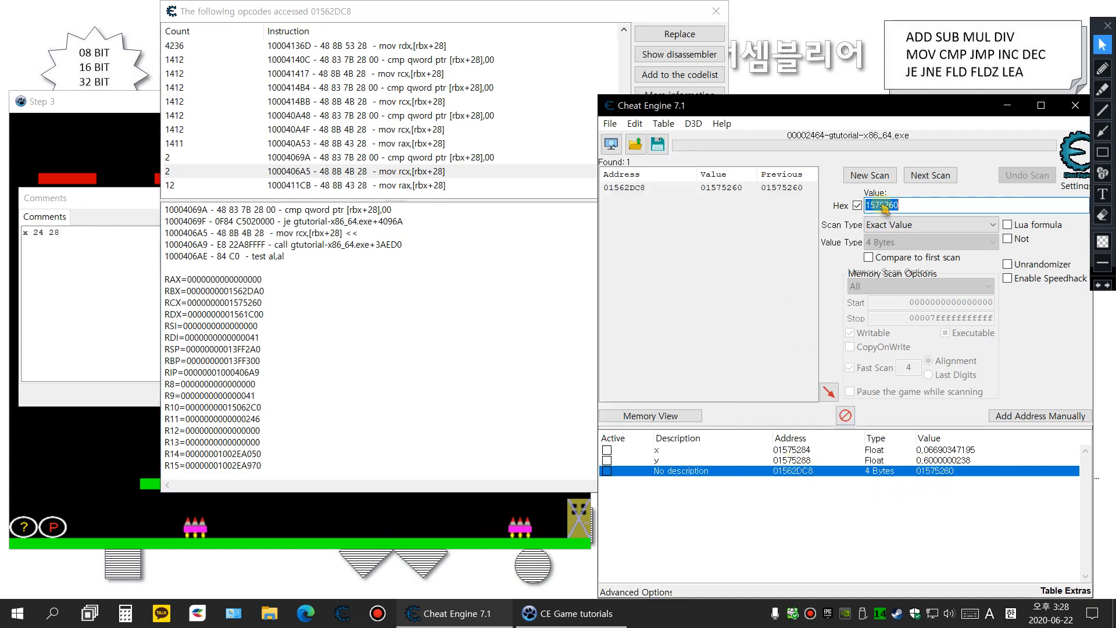
right_click(884, 206)
click(912, 240)
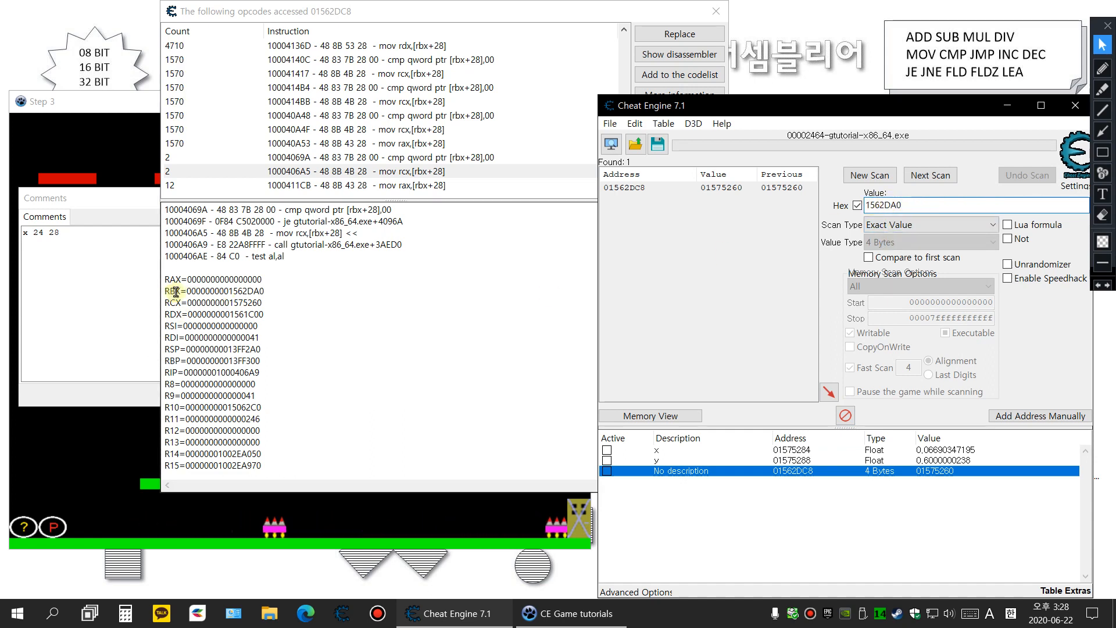
click(871, 175)
click(870, 175)
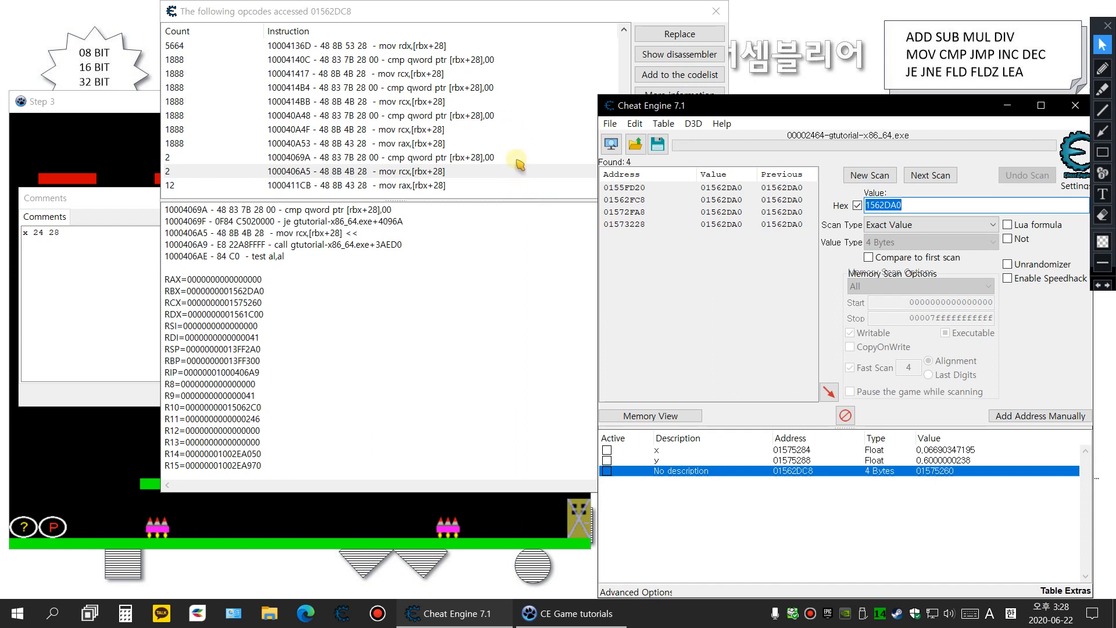
Step: Stop and close the access log for 01562DC8, and log what accesses the found address 0155FD20
click(675, 189)
right_click(674, 191)
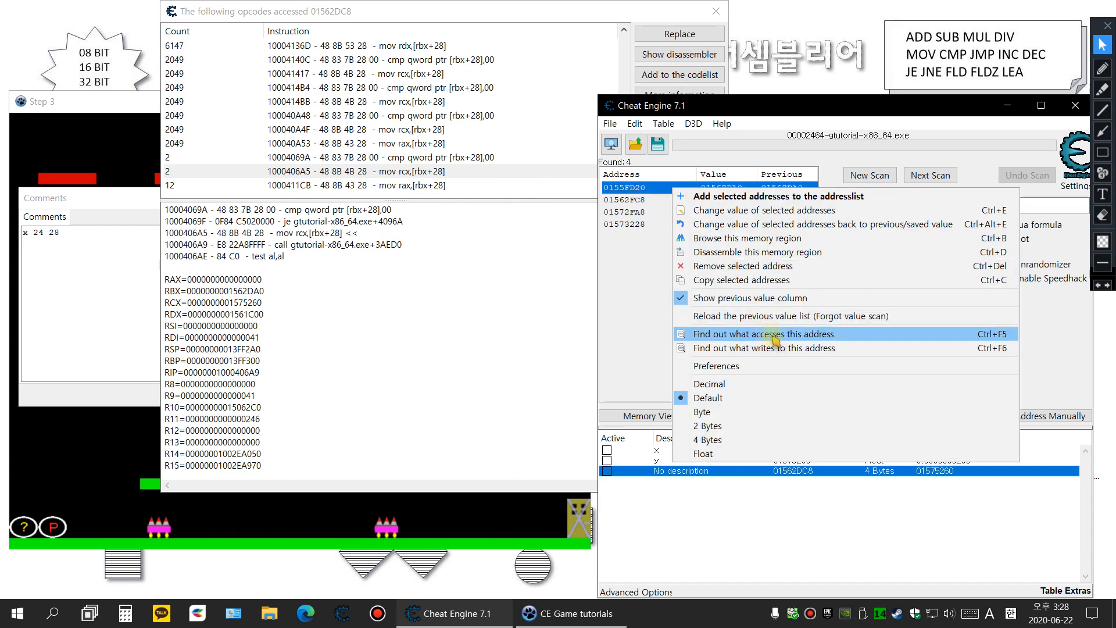
click(461, 261)
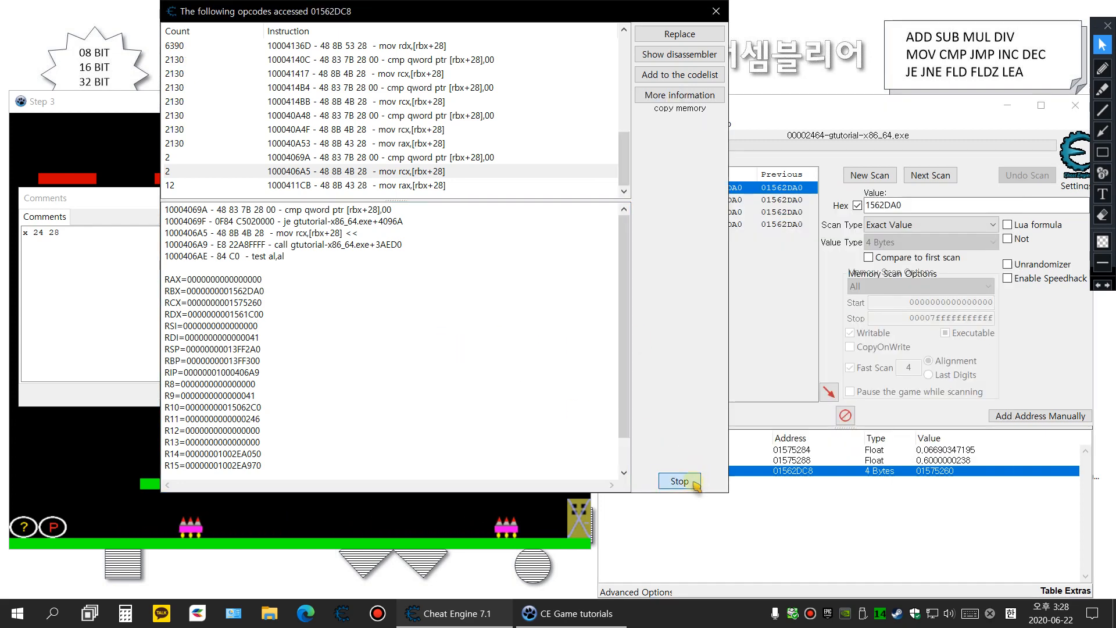
click(679, 481)
click(679, 481)
right_click(720, 189)
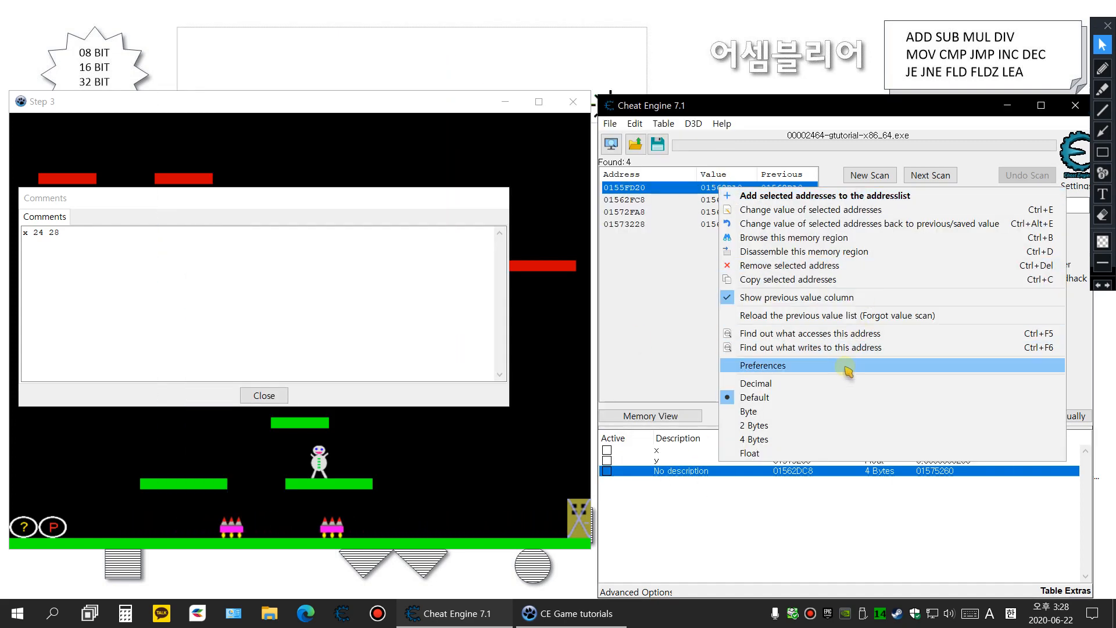
click(850, 334)
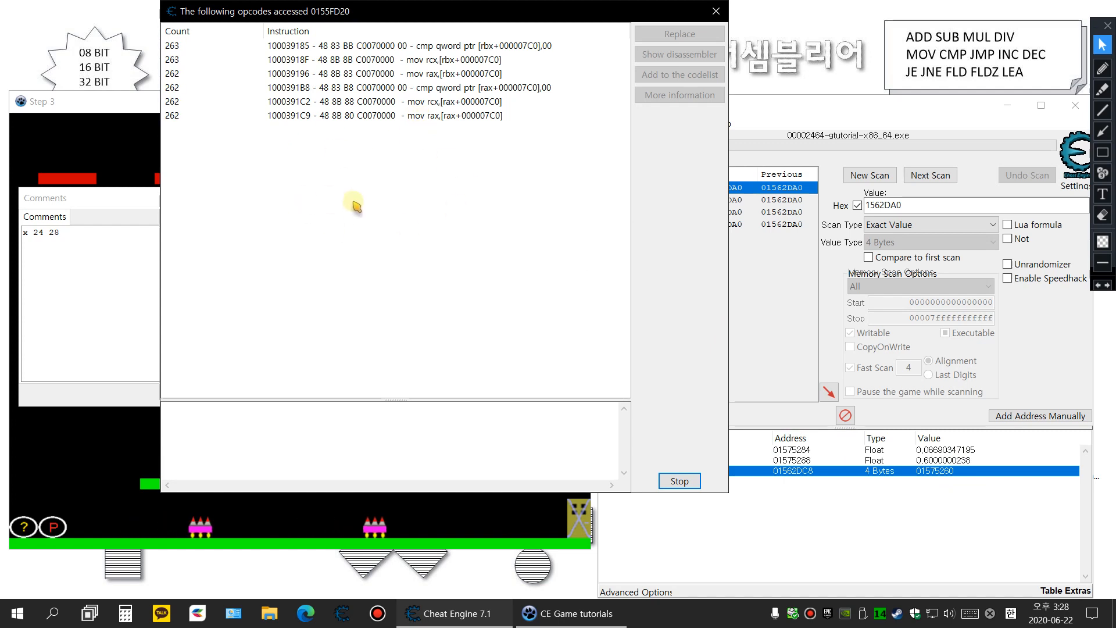
Step: Enlarge the access log's details area and append the offset 7c0 to the x line in the table comments
drag(486, 400, 490, 173)
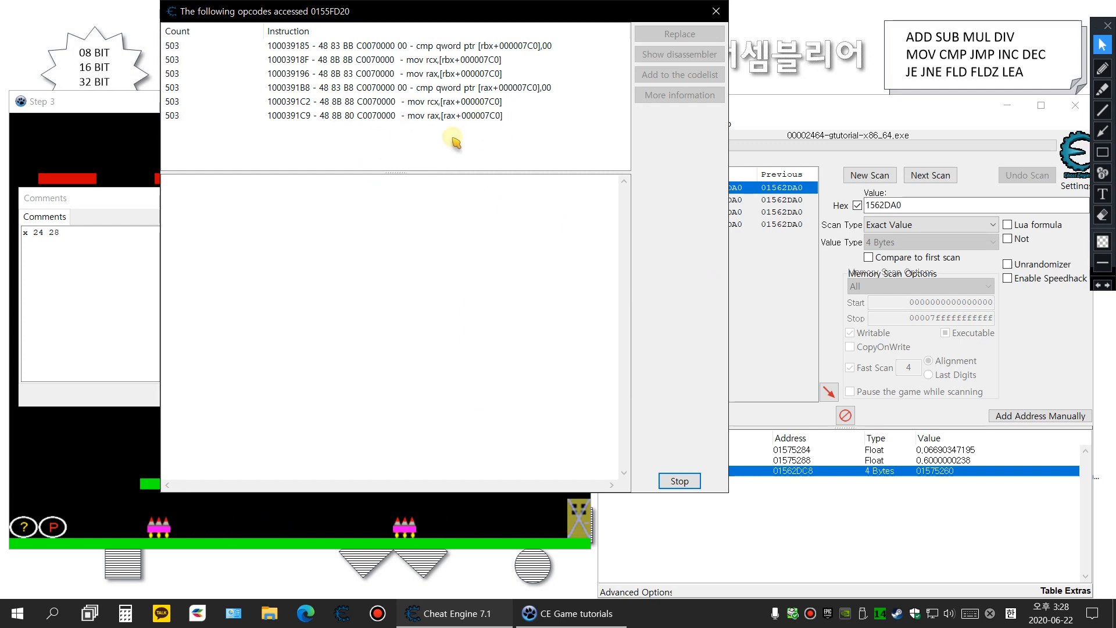
click(92, 233)
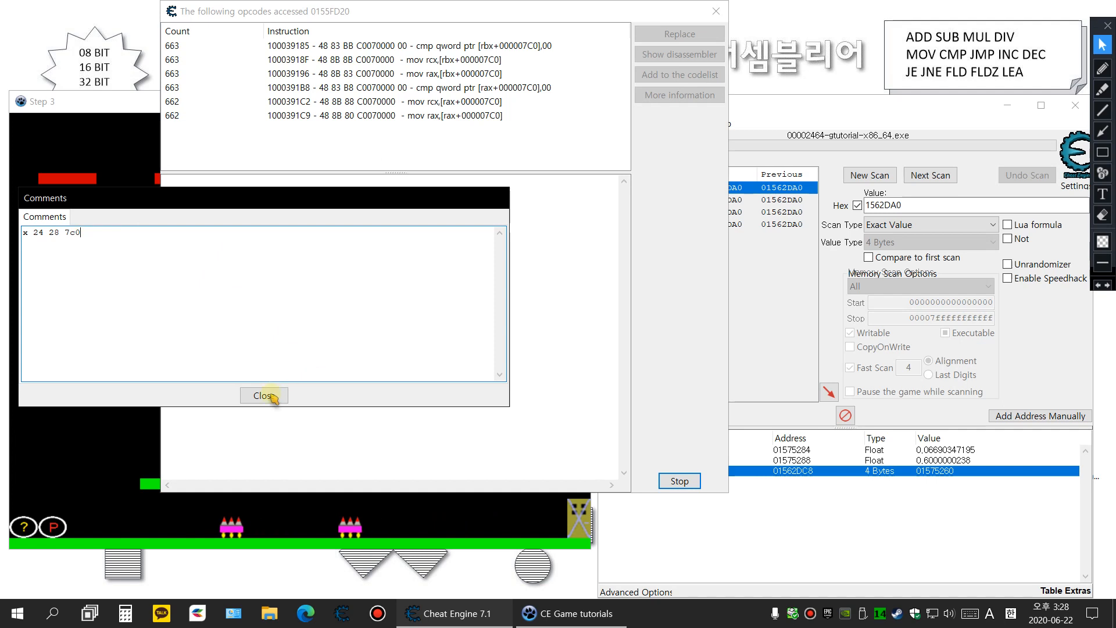
click(536, 142)
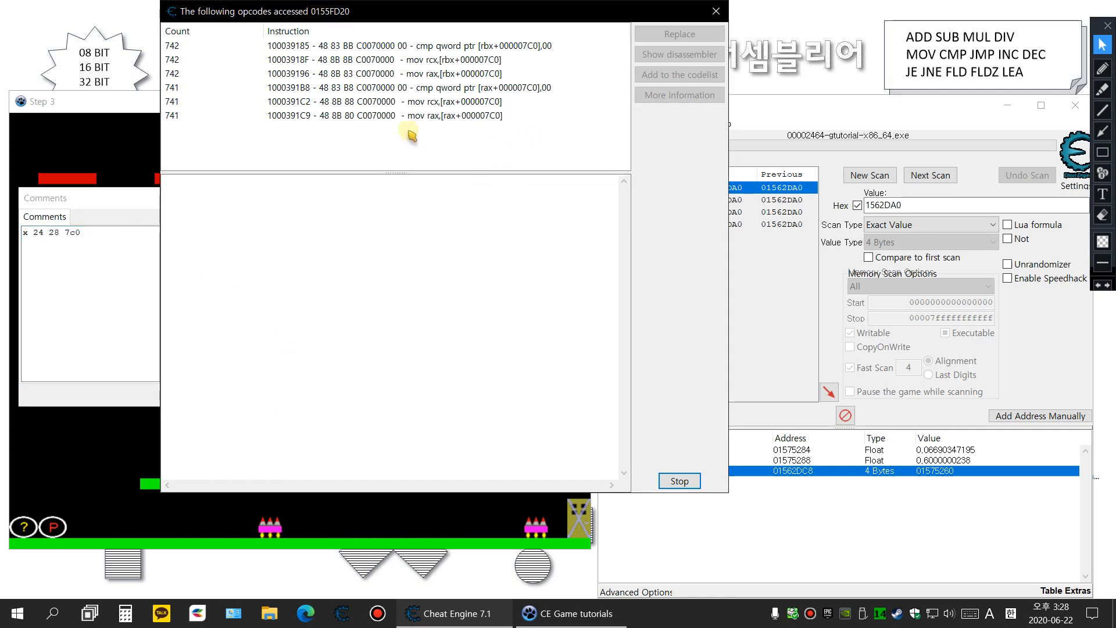
Step: Move the character in the game and inspect the newly logged mov rax,[rax+000007C0] instruction at 10003921B
click(127, 165)
key(d)
click(677, 327)
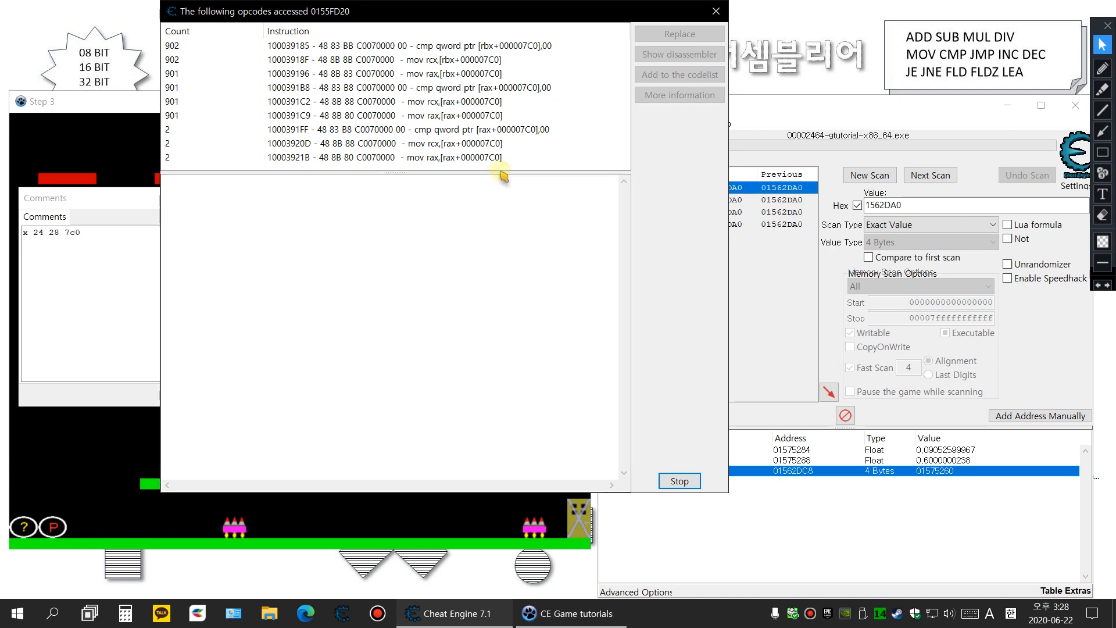
click(413, 158)
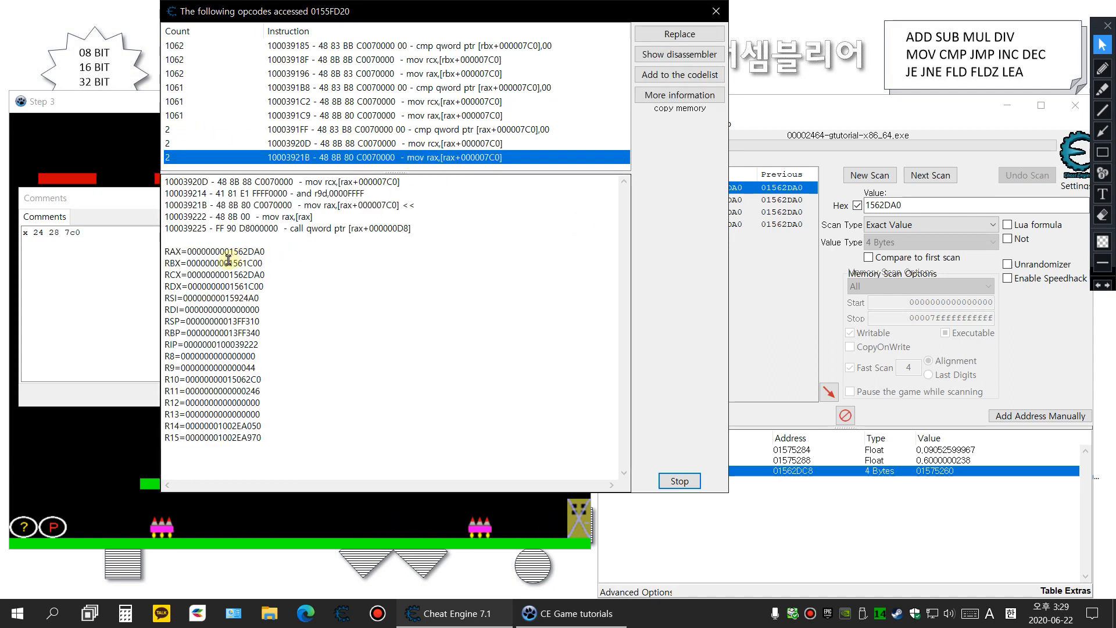
Step: Add the found address 0155FD20 to the address list and return to its access log
click(756, 273)
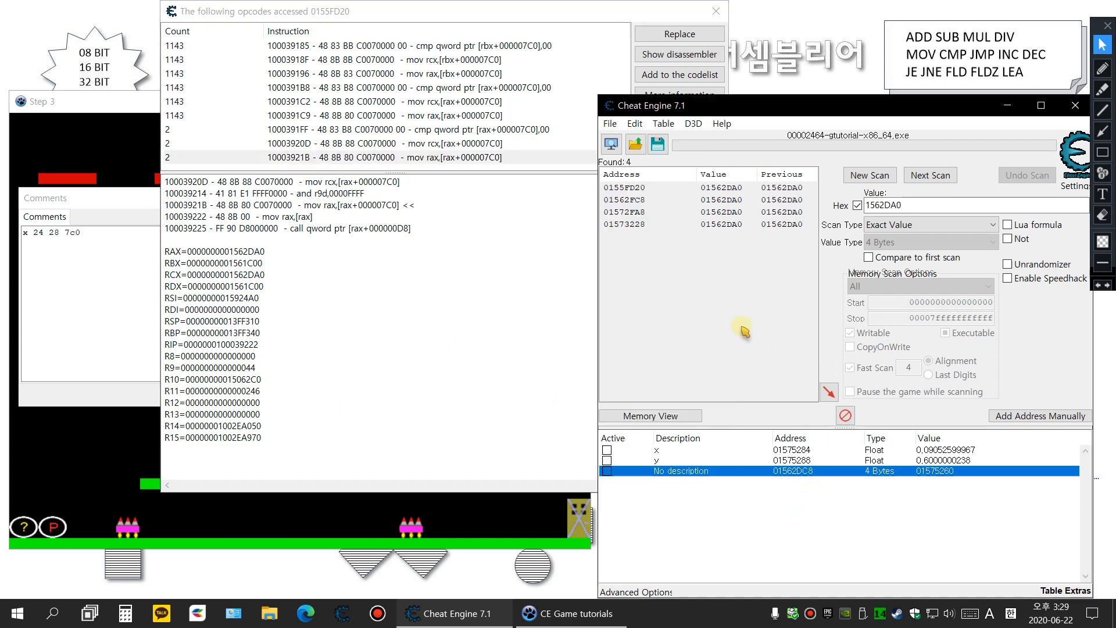
drag(625, 187, 948, 485)
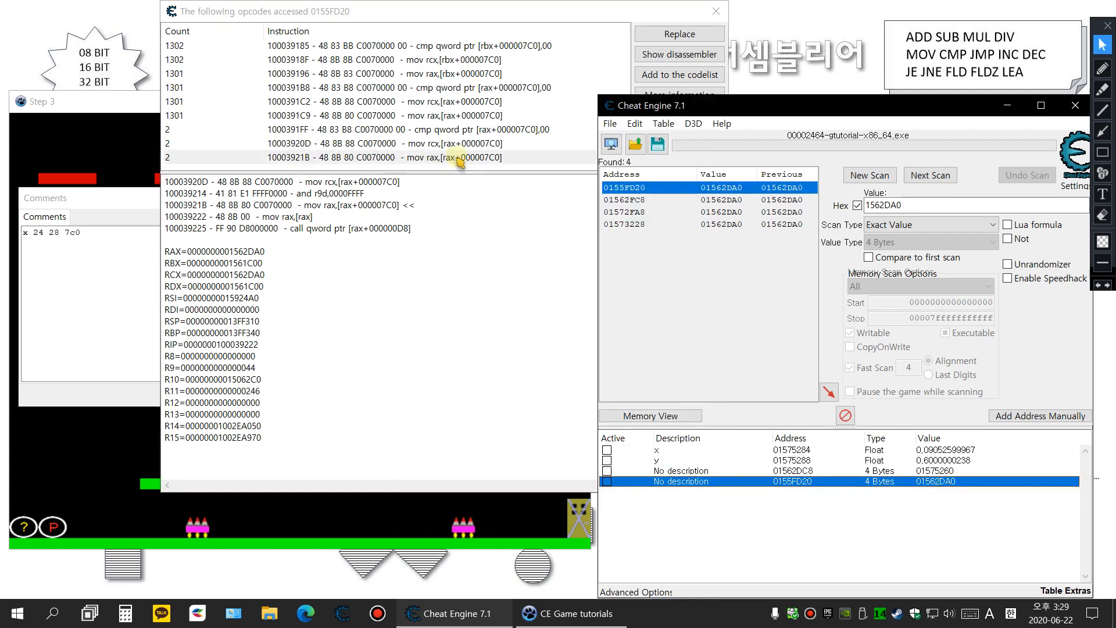
click(455, 177)
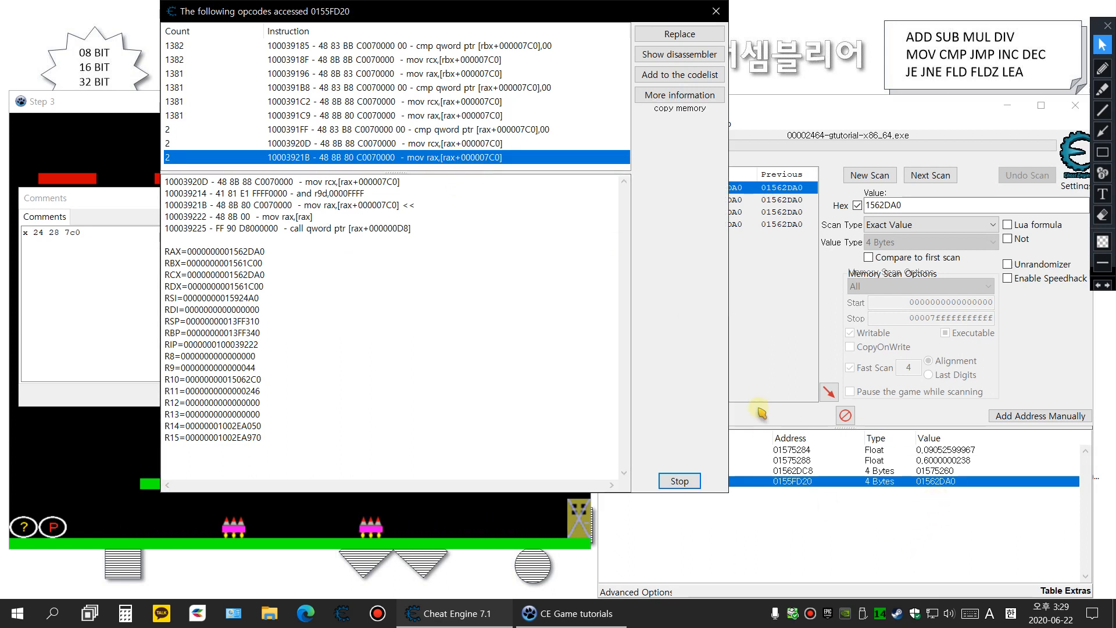
Step: Copy the RAX value 155F560 from the details of the mov rcx,[rax+000007C0] instruction at 10003920D
click(482, 143)
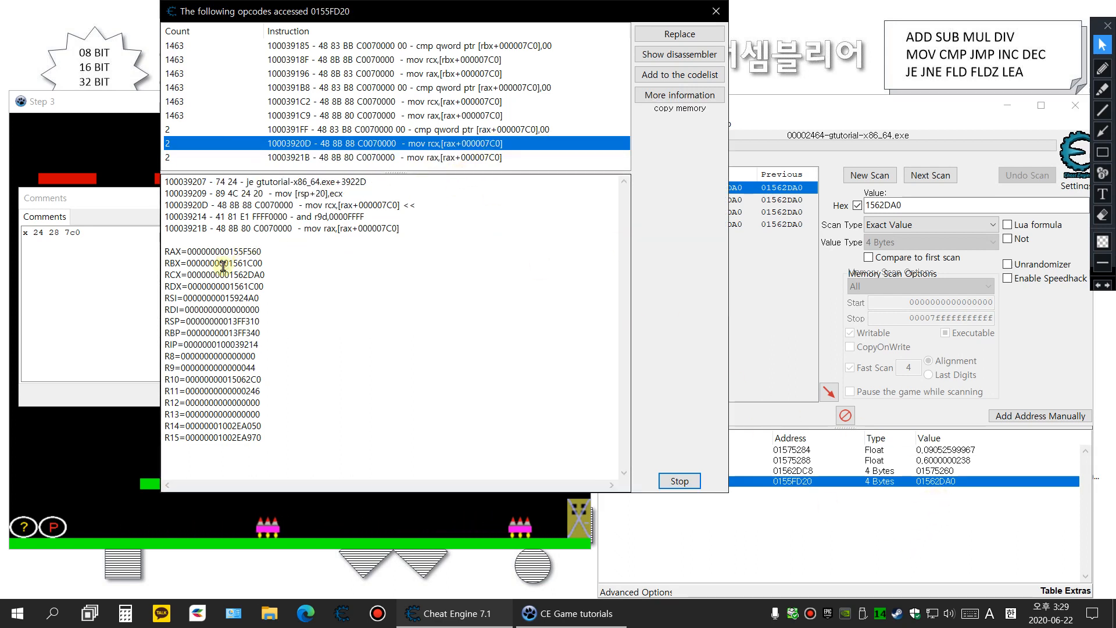
drag(228, 251, 262, 251)
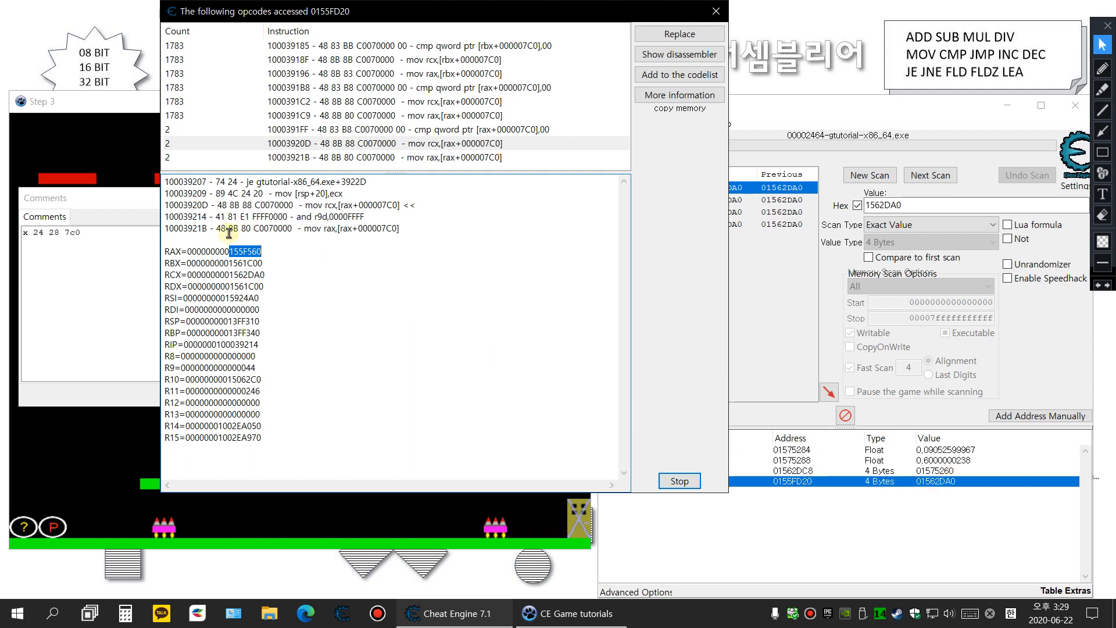
right_click(256, 251)
click(277, 287)
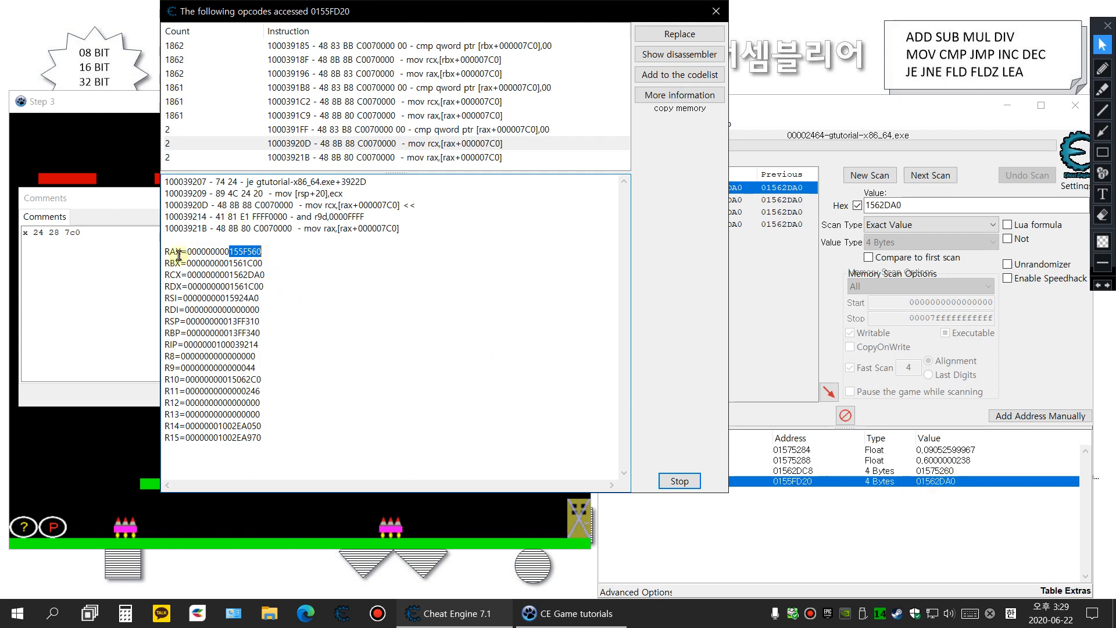
double_click(178, 251)
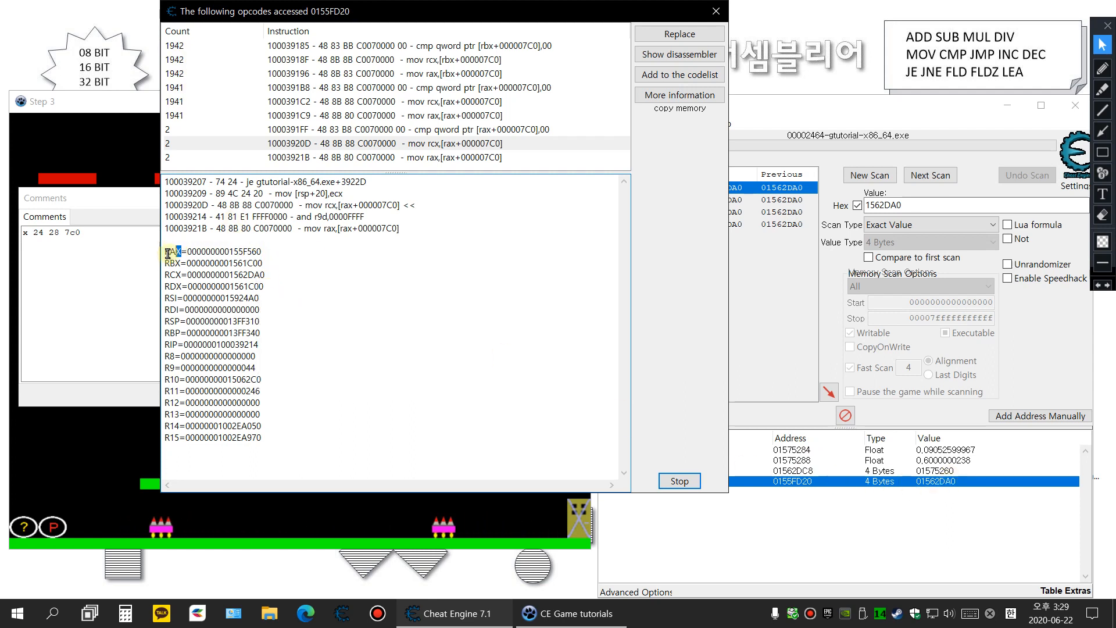
Step: Start a new hexadecimal exact-value scan for the copied value 155F560
click(894, 207)
double_click(893, 207)
right_click(890, 203)
click(907, 249)
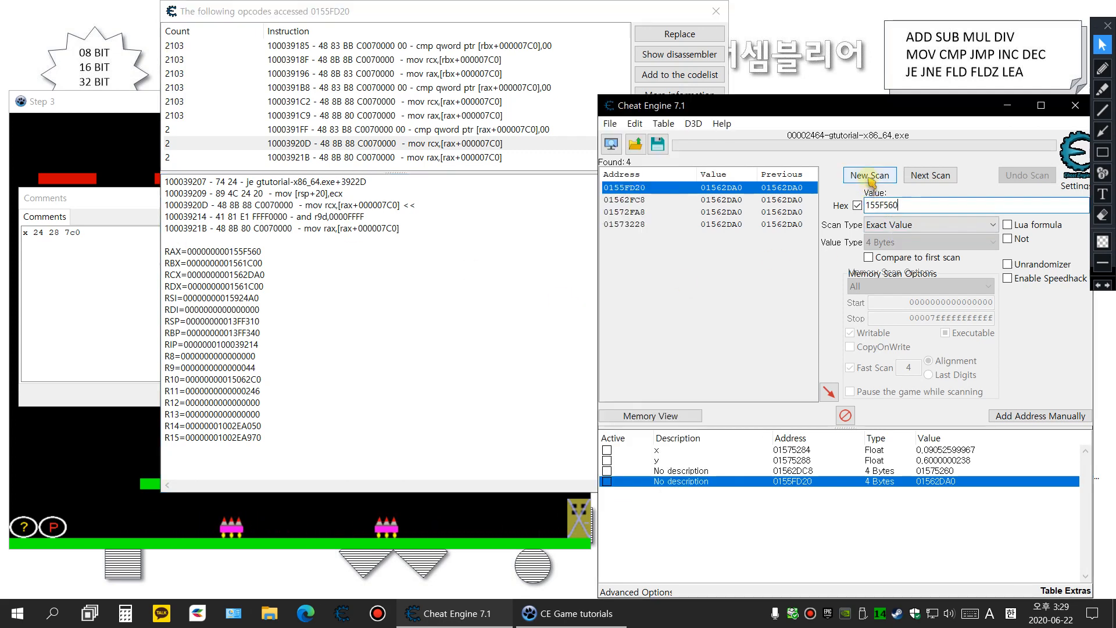
click(870, 175)
click(870, 175)
Step: Stop logging accesses to 0155FD20 and close its log window
click(522, 359)
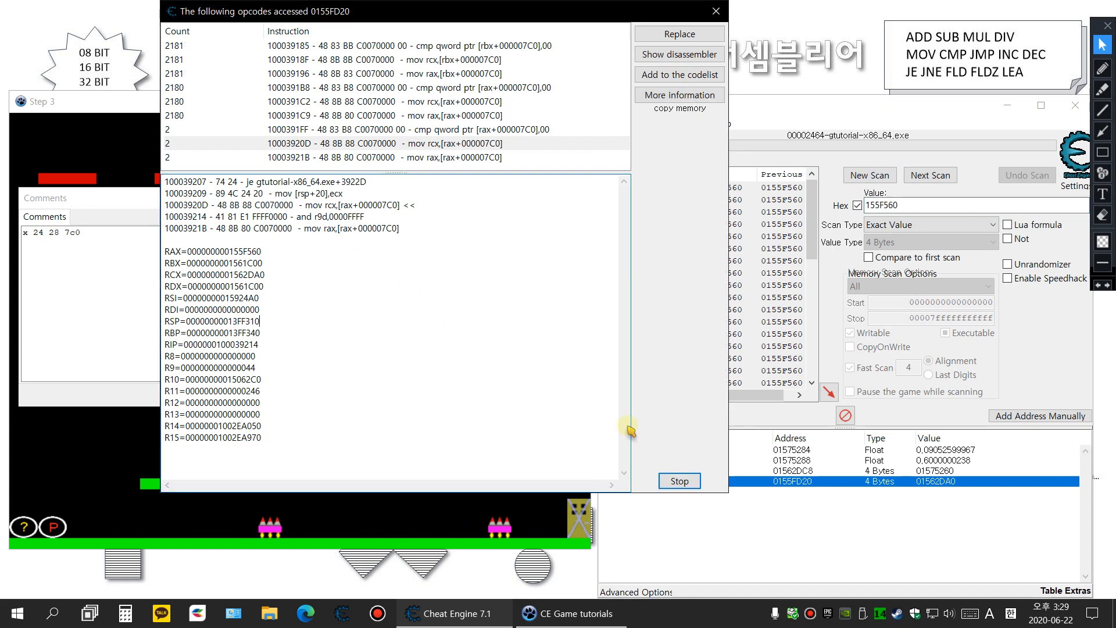
click(681, 481)
click(680, 482)
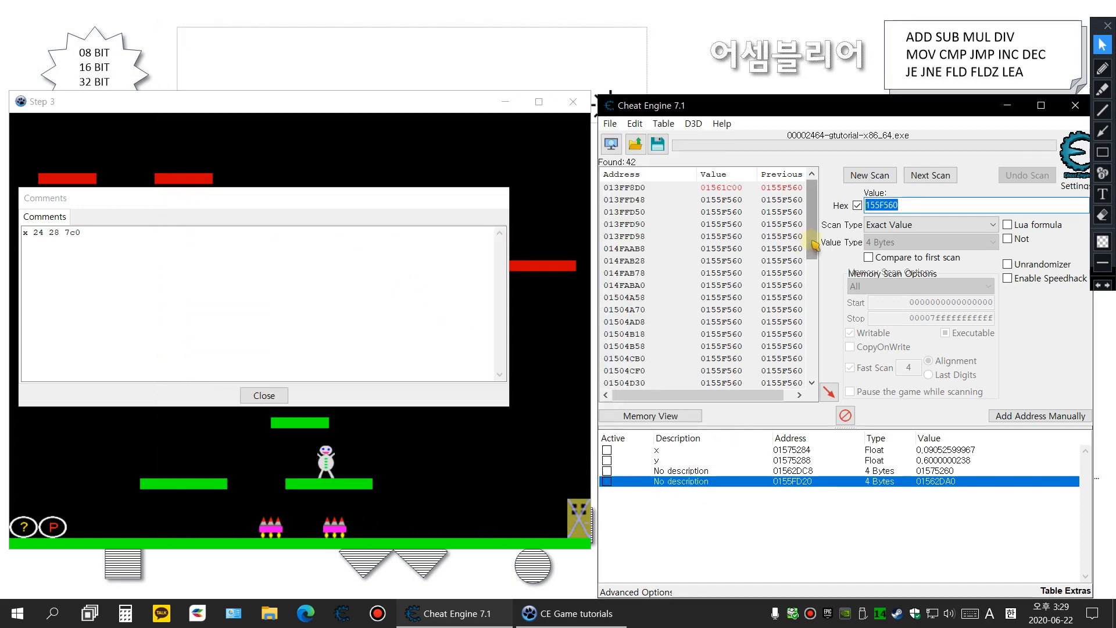
Step: Add the static gtutorial-x86_64.exe address at the end of the scan results to the address list
drag(816, 244, 814, 364)
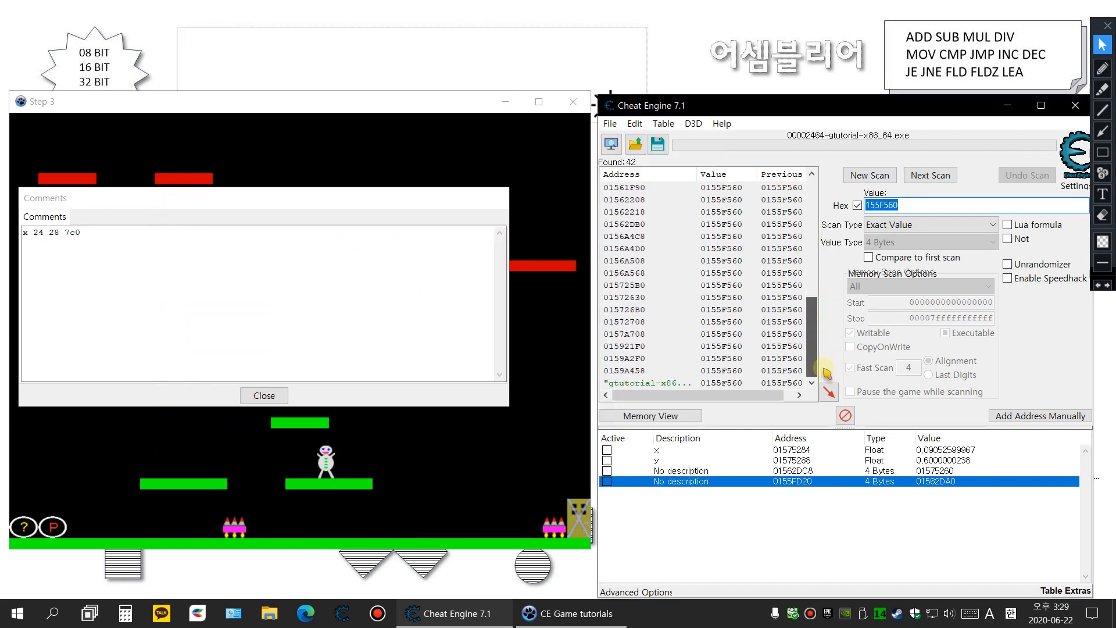
click(666, 382)
double_click(665, 384)
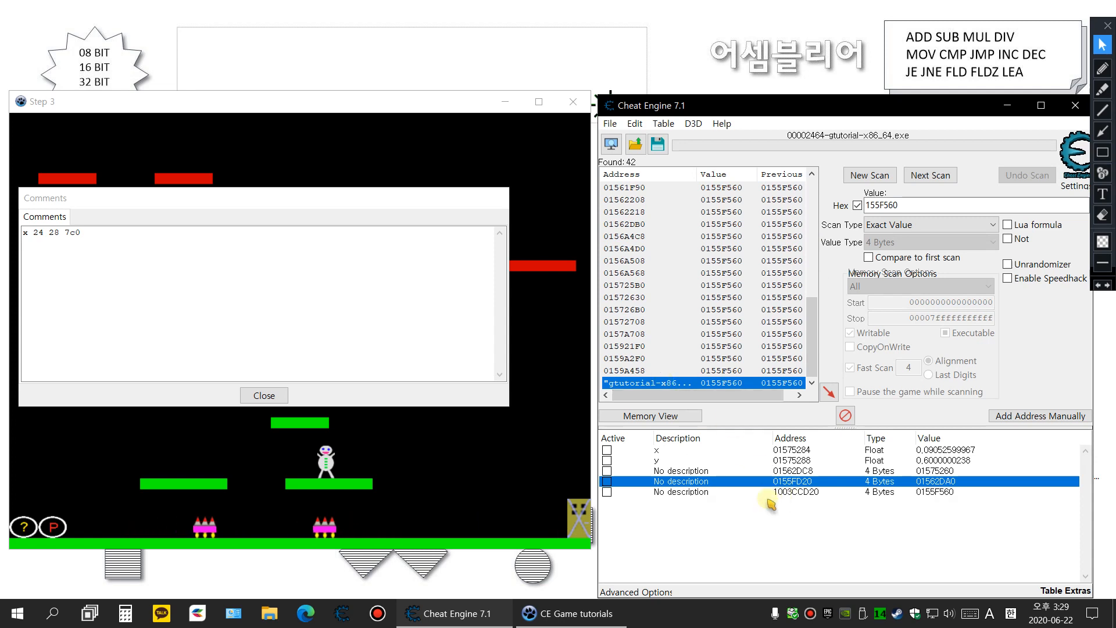
click(644, 358)
click(637, 383)
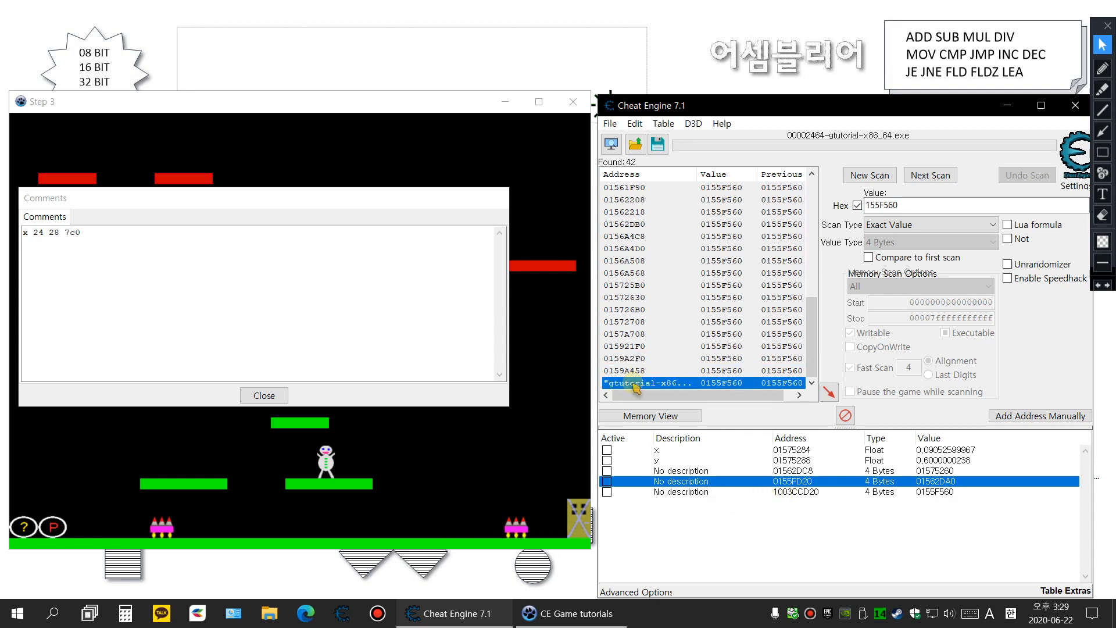
click(636, 373)
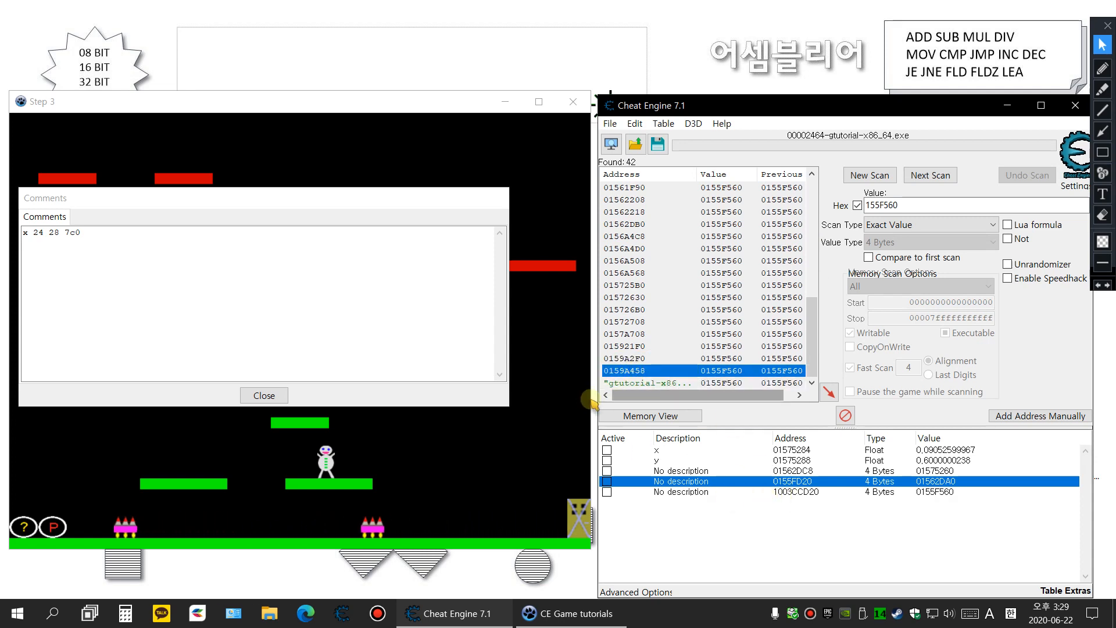
click(663, 383)
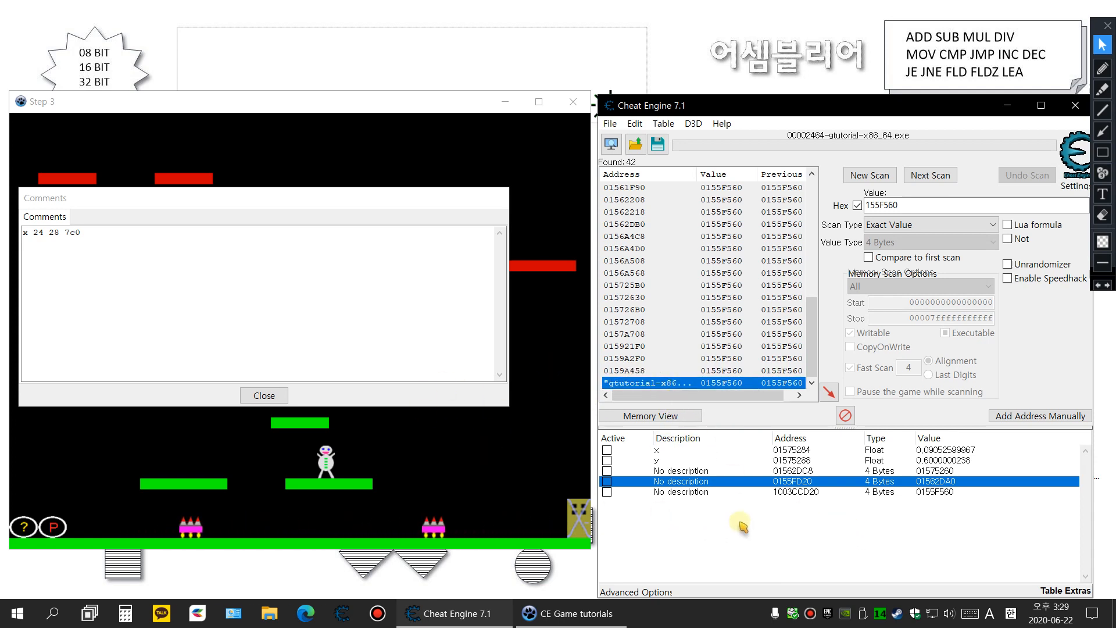
Step: Open the address settings of the 1003CCD20 entry and copy its module-relative address expression
click(792, 492)
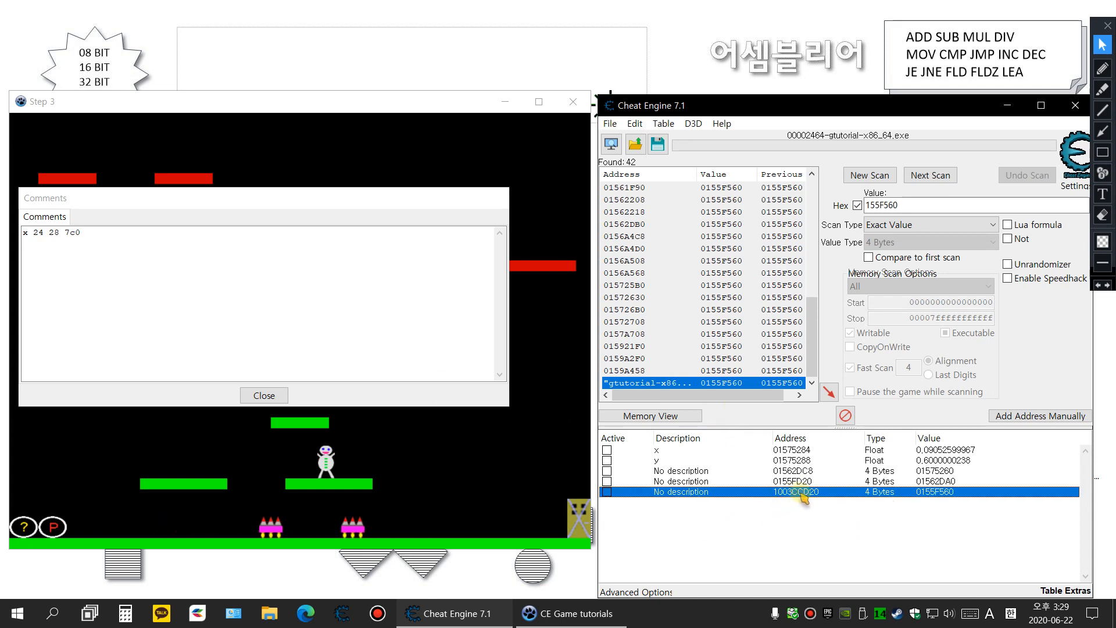
double_click(799, 492)
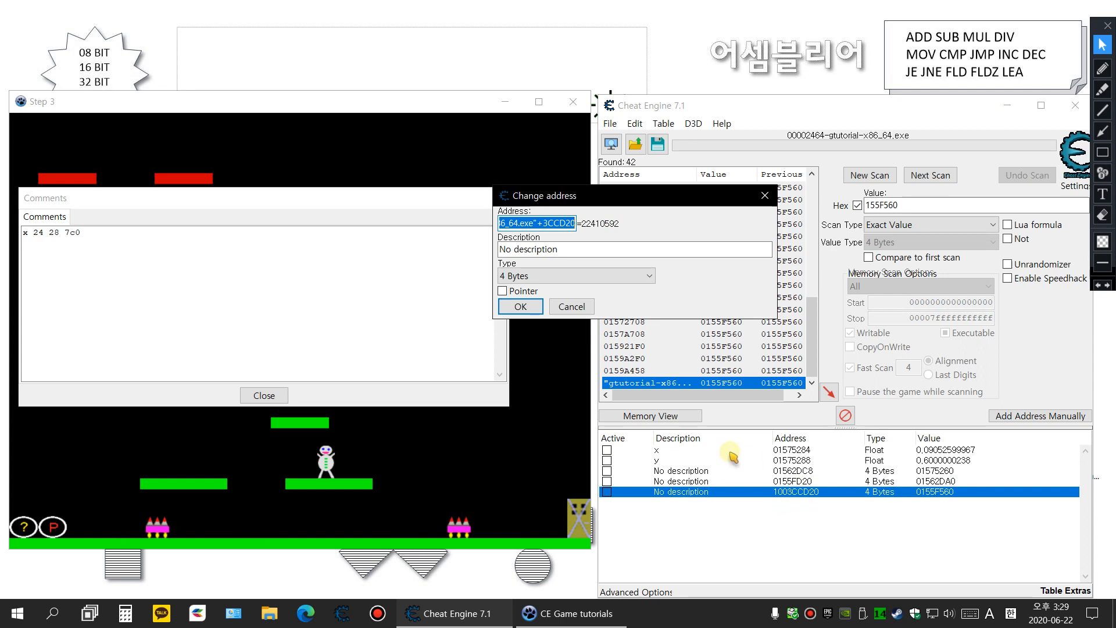
right_click(536, 223)
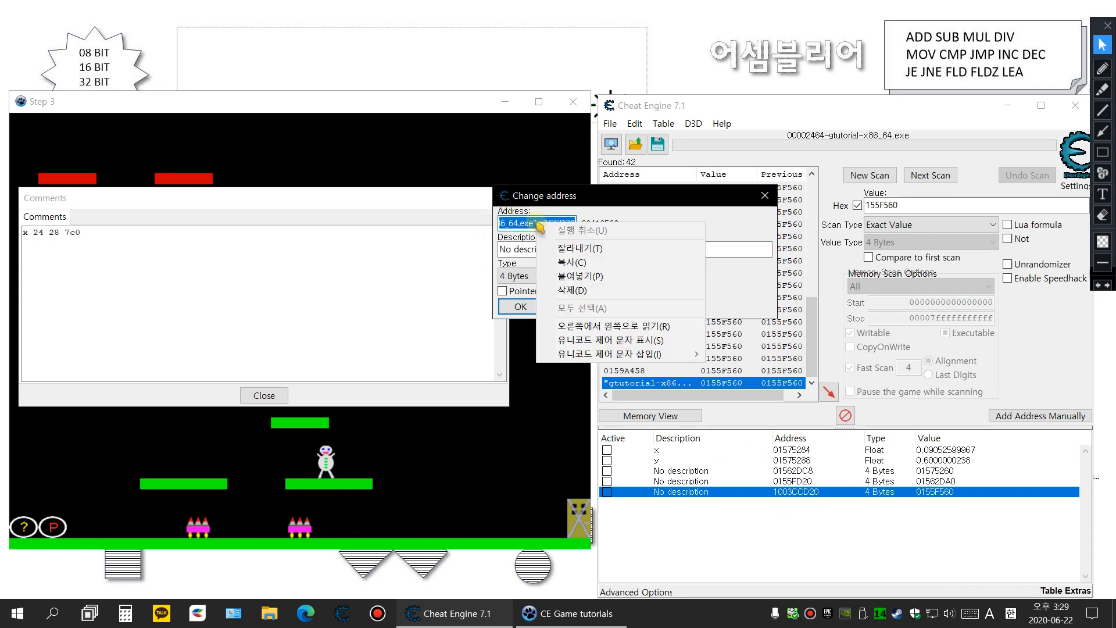
click(555, 260)
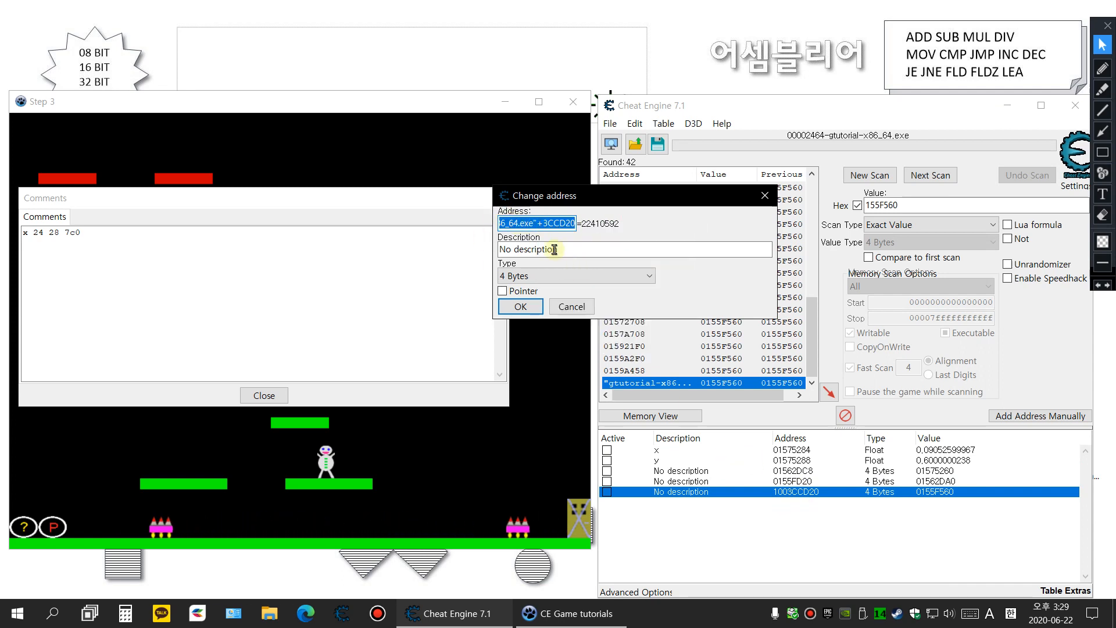
Step: Turn the entry into a pointer with three offset levels and the base address "gtutorial-x86_64.exe"+3CCD20
click(503, 290)
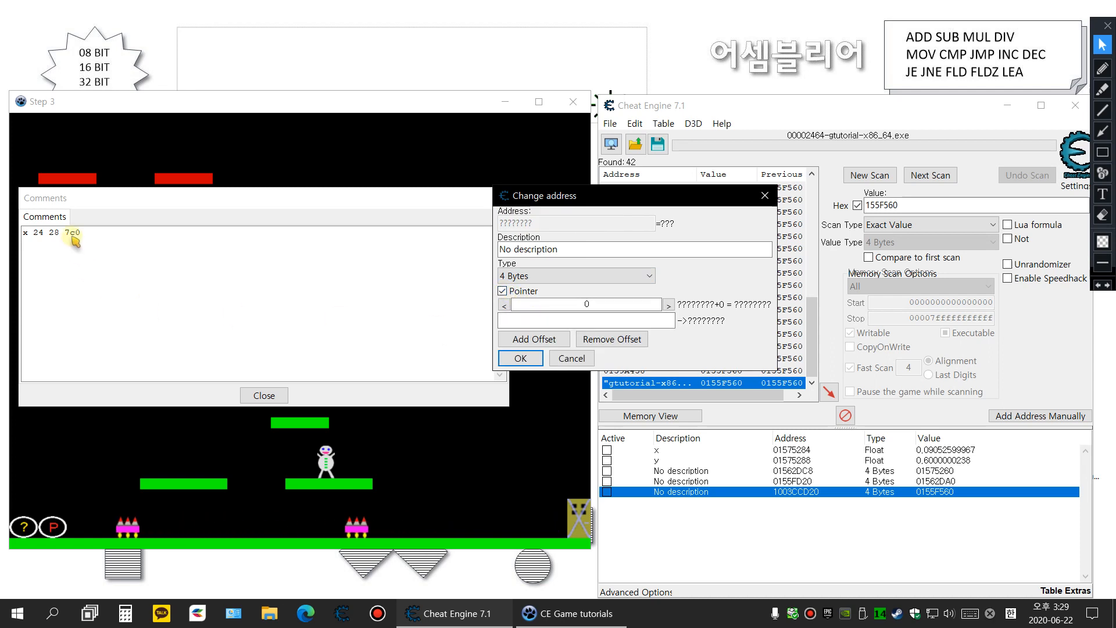
click(533, 340)
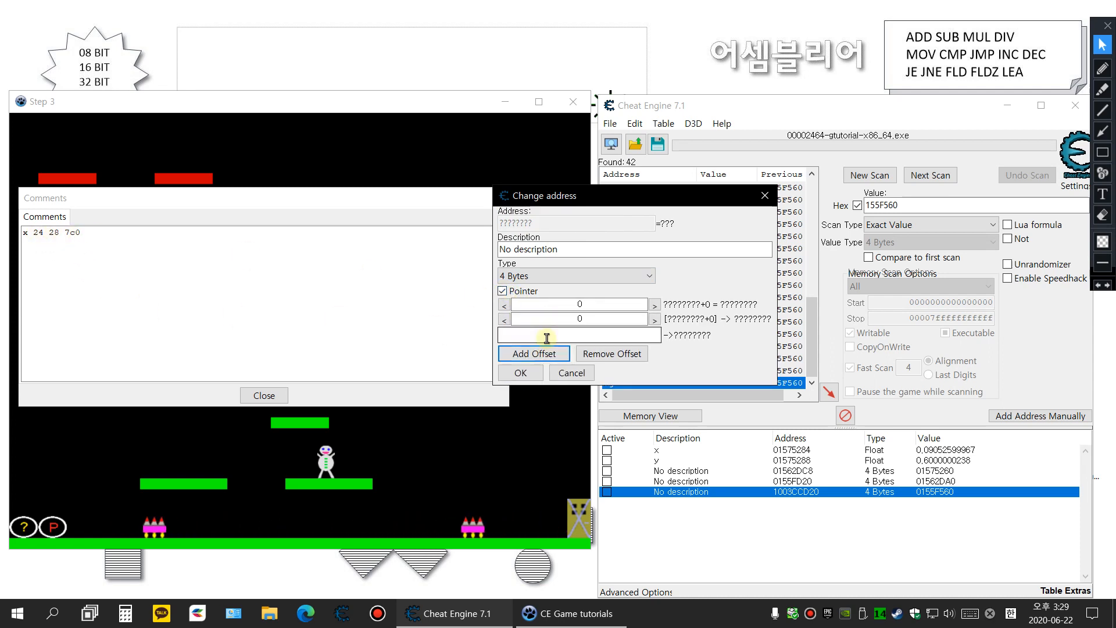
click(552, 355)
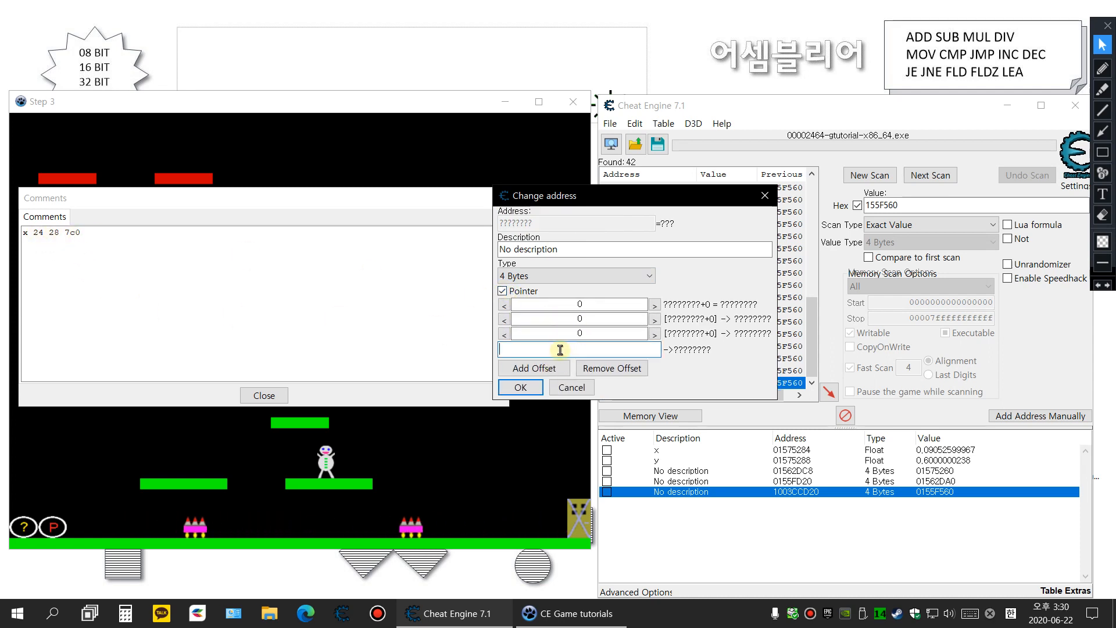
right_click(562, 349)
click(605, 404)
Step: Set the pointer's three offsets to 24, 28 and 7c0, from the final level down to the base address, and apply the change
click(622, 305)
double_click(639, 305)
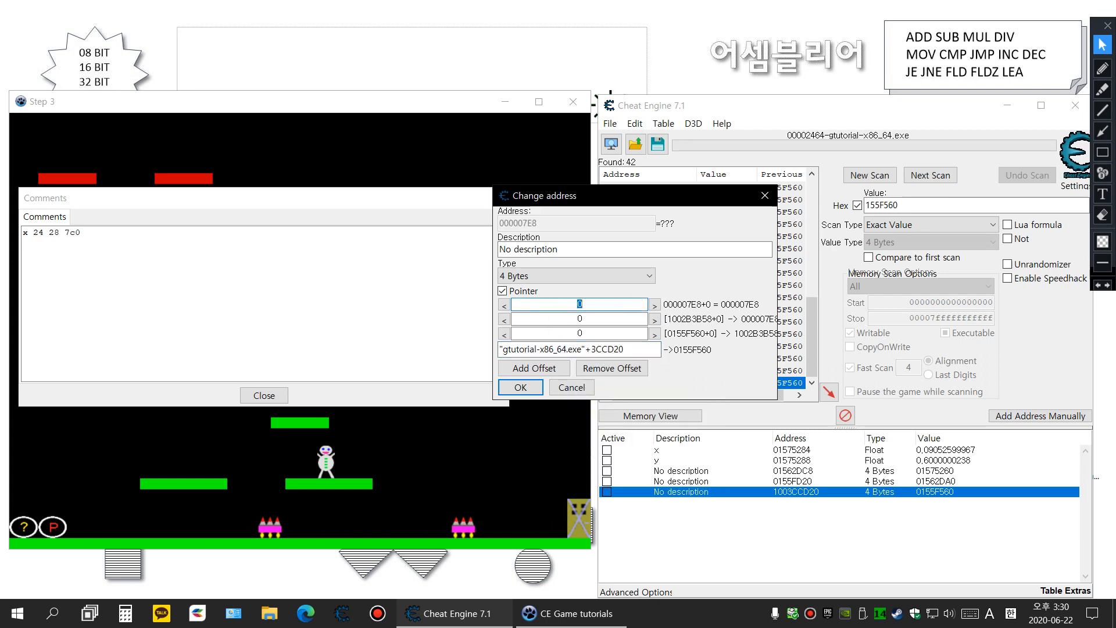
text(24)
key(Tab)
text(28)
key(Tab)
text(7c0)
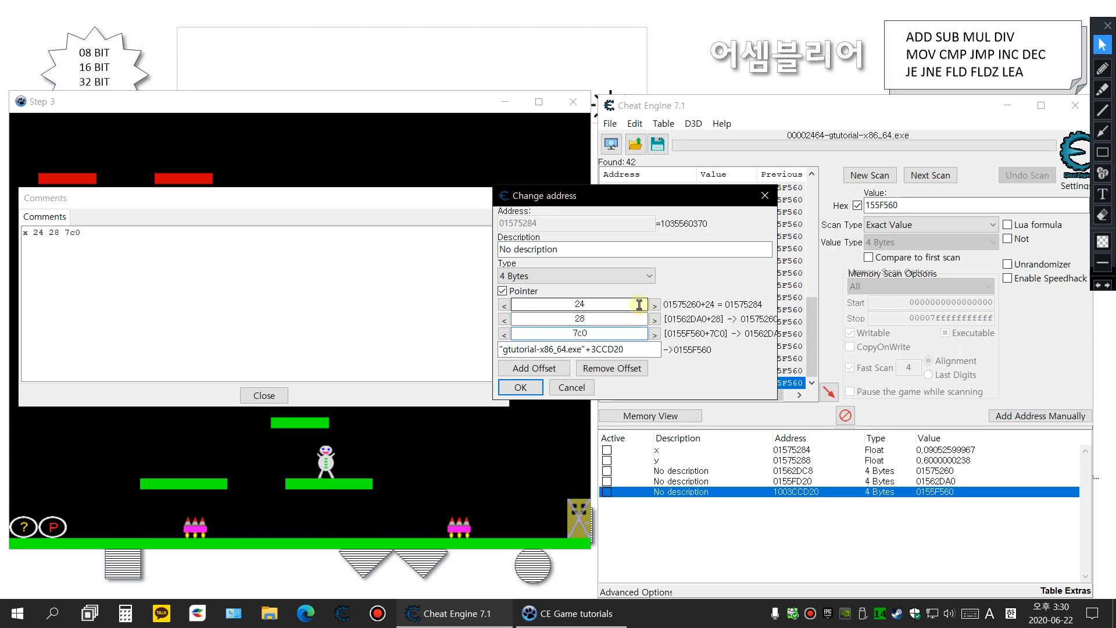
click(526, 387)
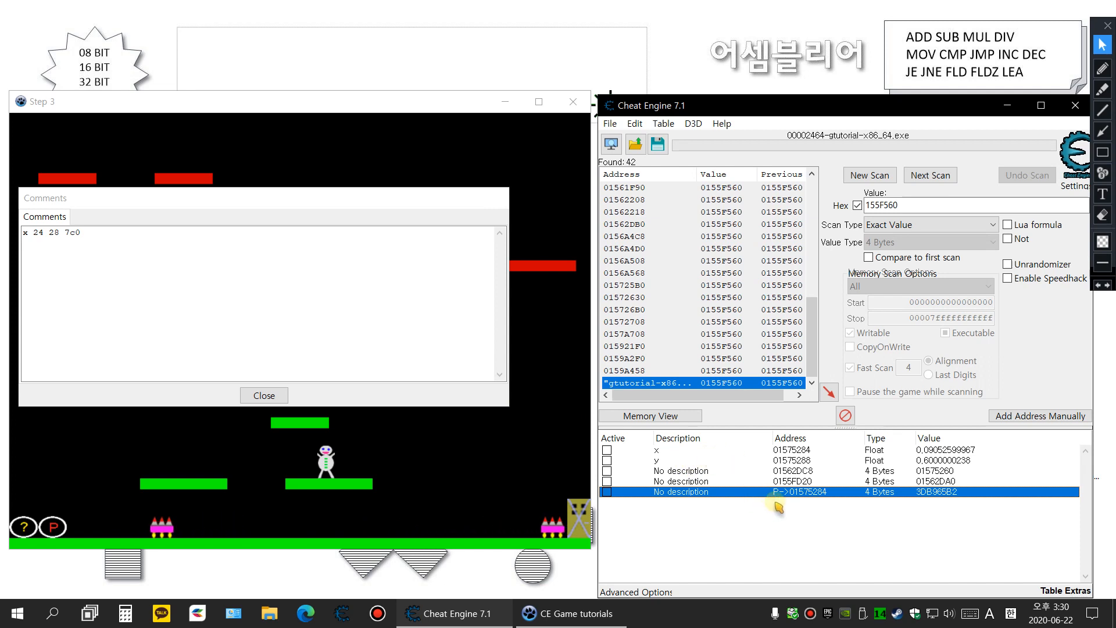
Step: Compare the new pointer's resolved address with the addresses of the x and y entries in the address list
click(790, 517)
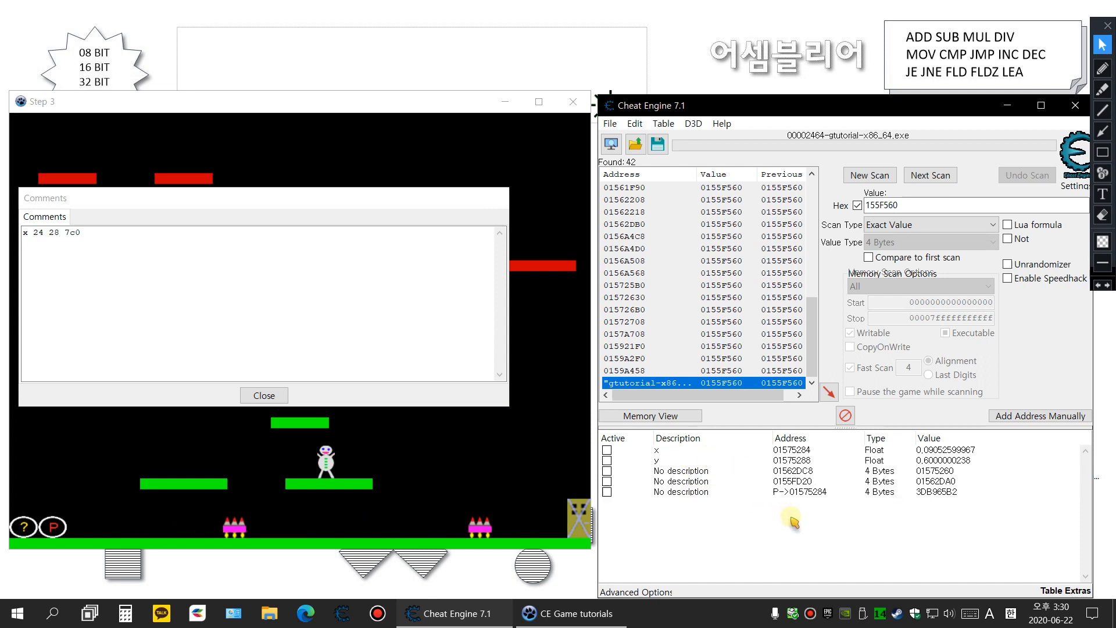
click(794, 461)
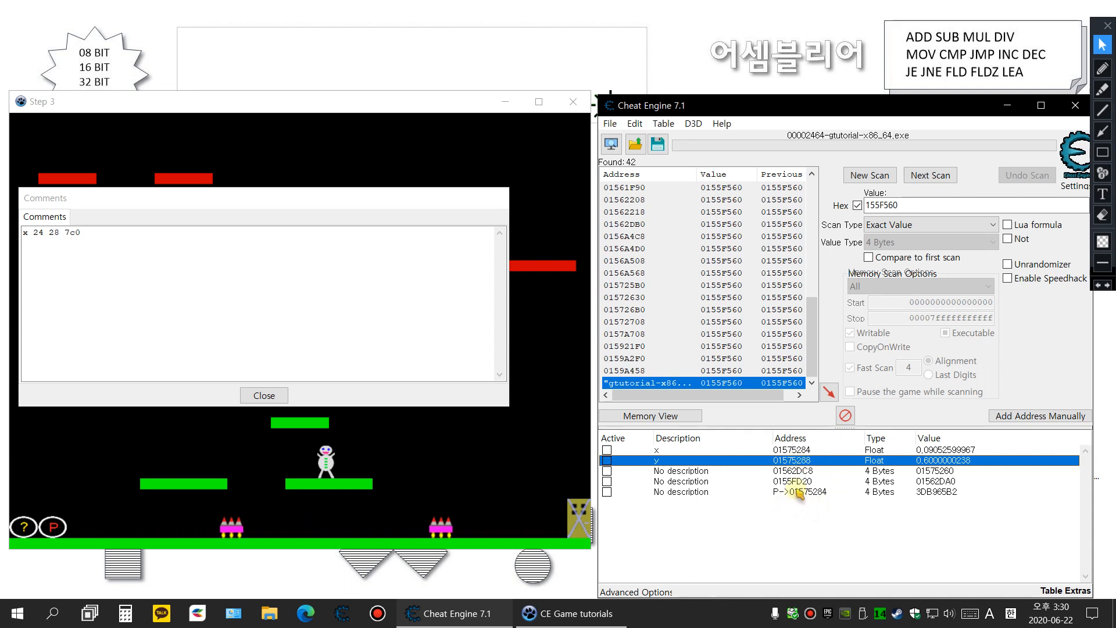
click(805, 451)
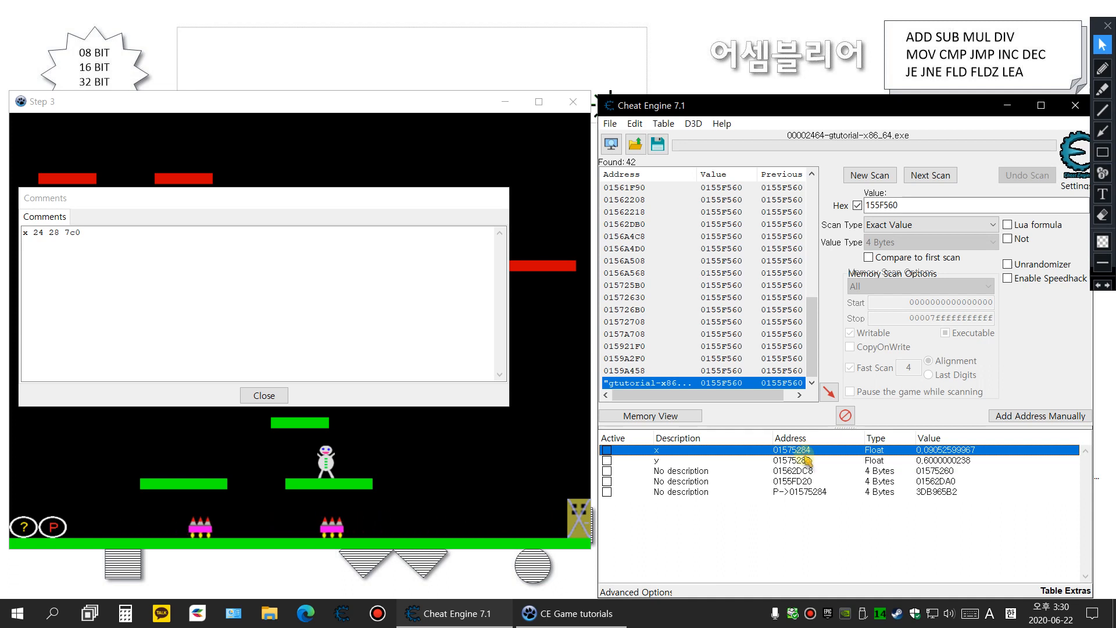
click(810, 492)
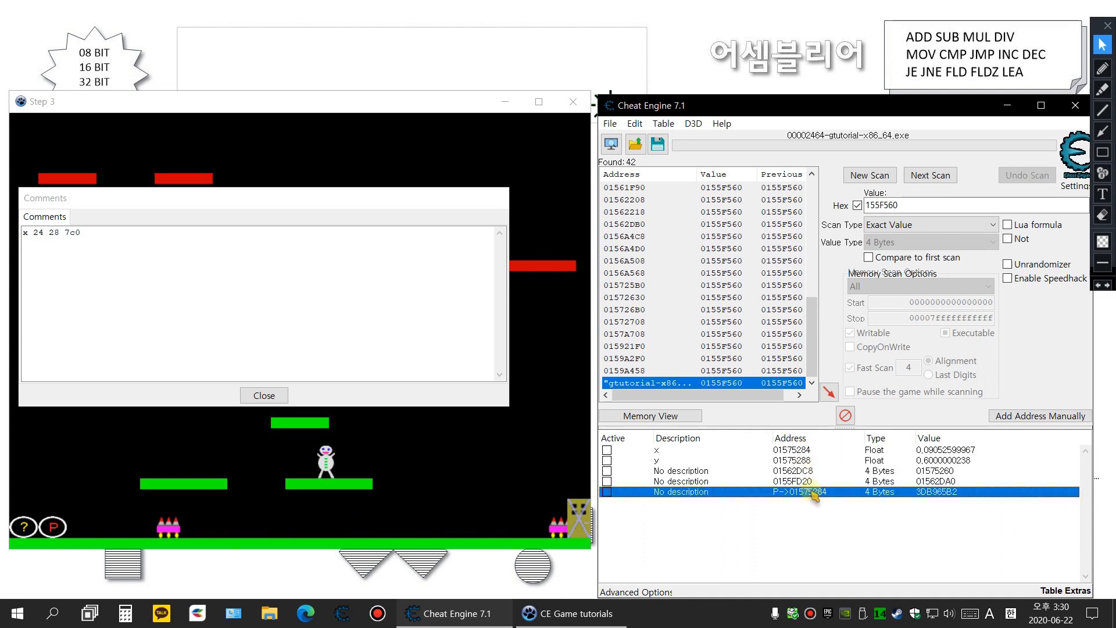
click(810, 450)
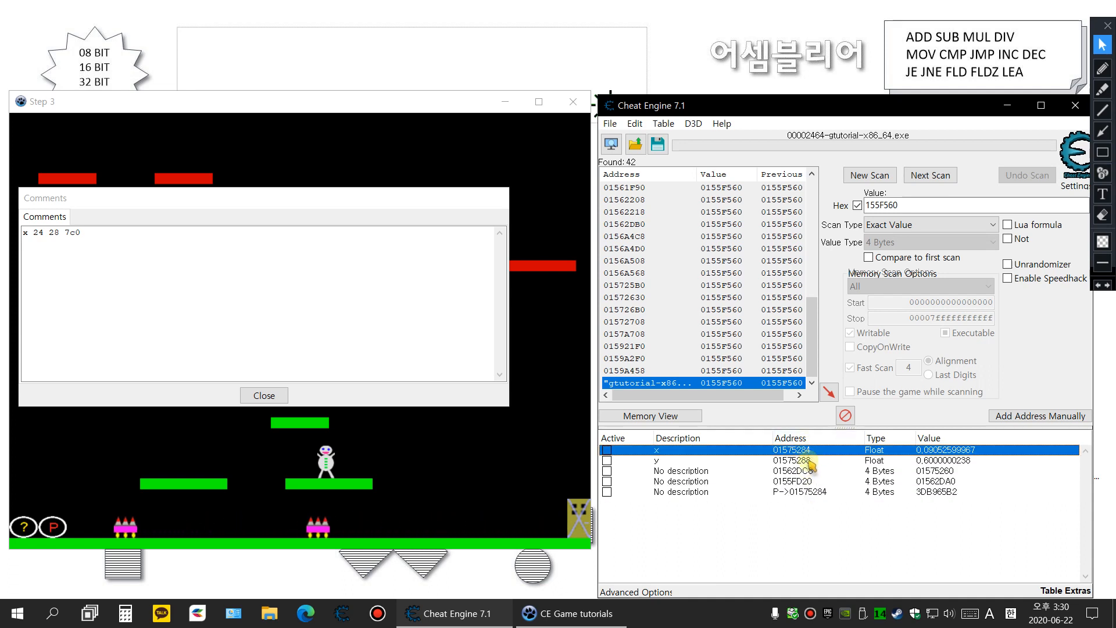
click(810, 460)
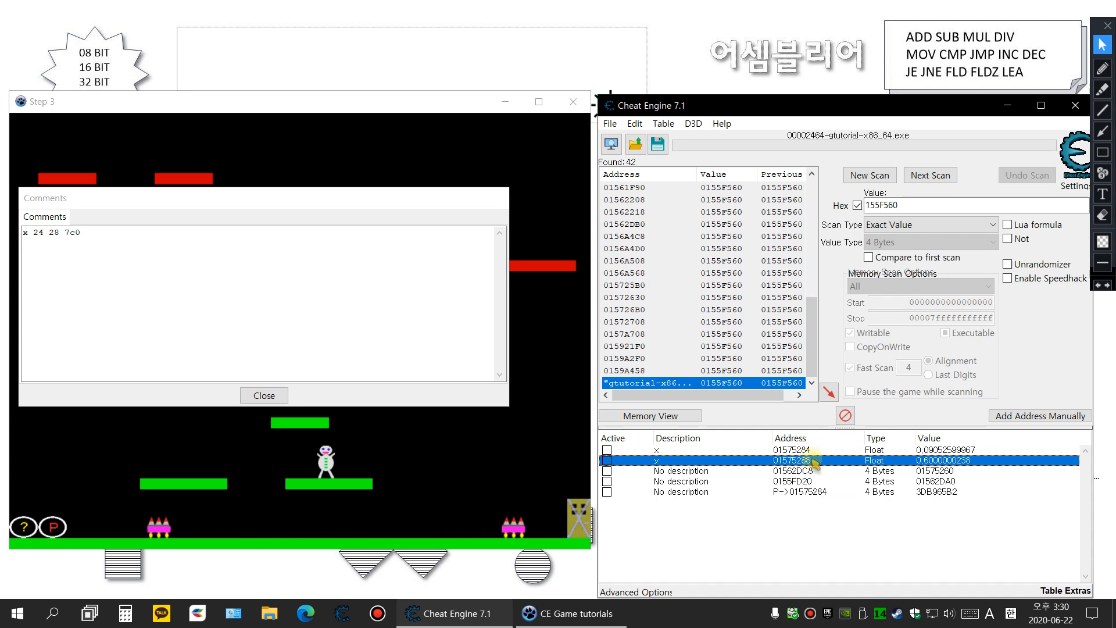
click(810, 491)
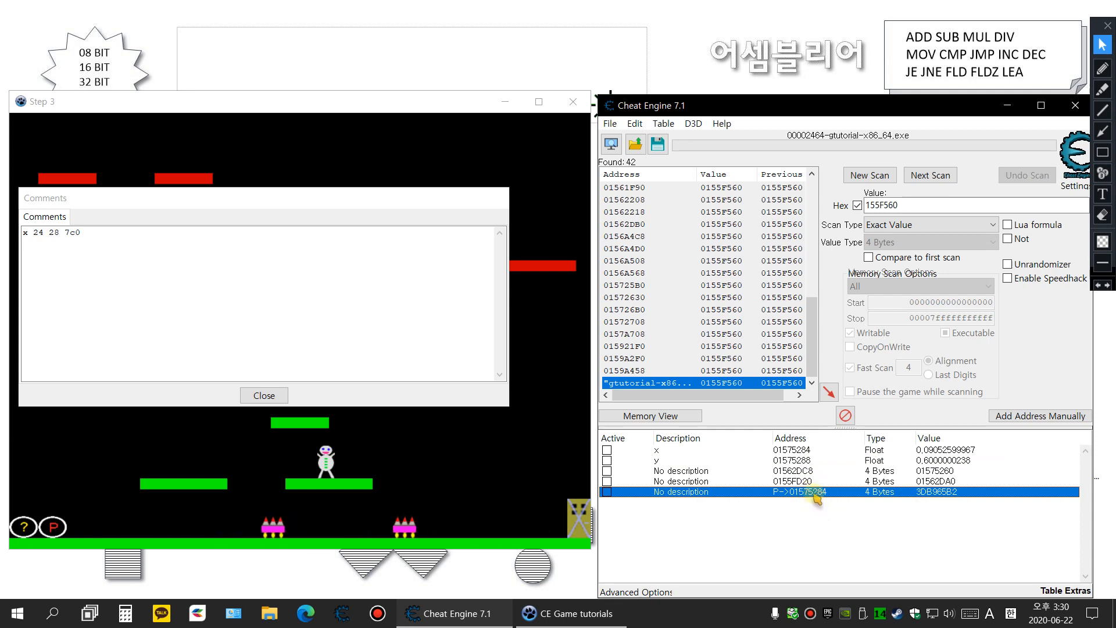
Step: Duplicate the pointer entry in the address list by copying and pasting it without any text replacement or address adjustment
right_click(813, 493)
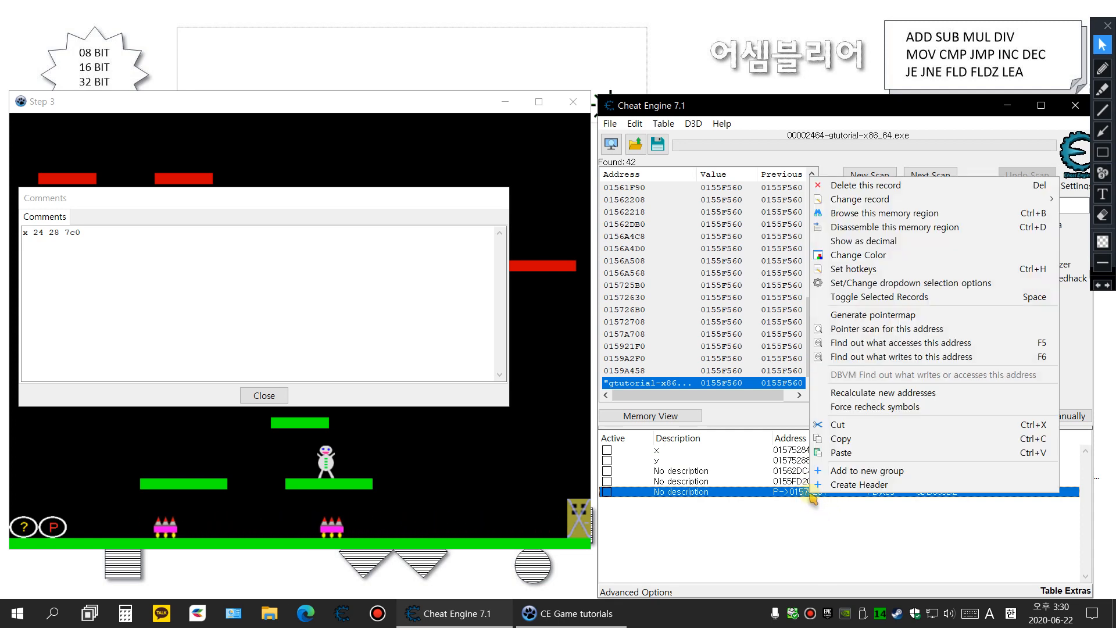
click(835, 439)
click(780, 505)
right_click(780, 505)
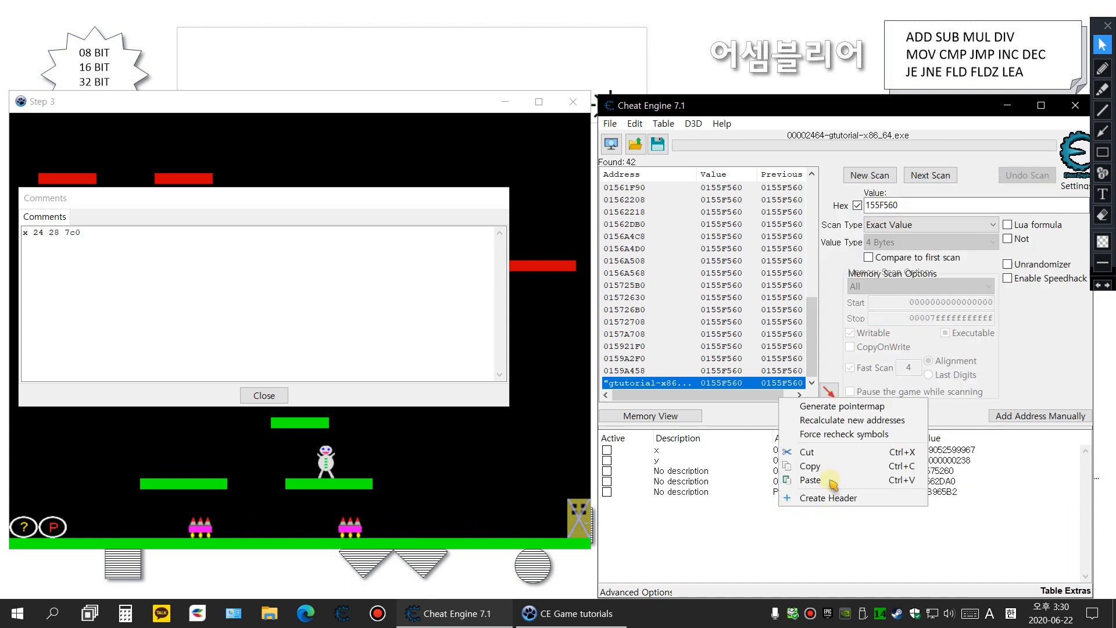
click(831, 481)
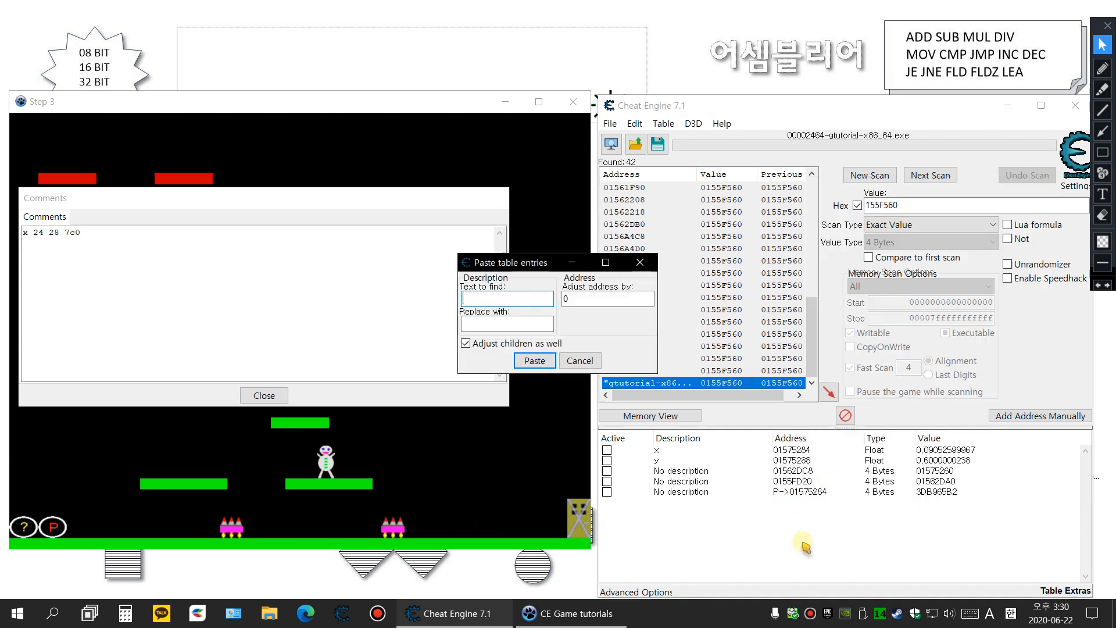
click(534, 362)
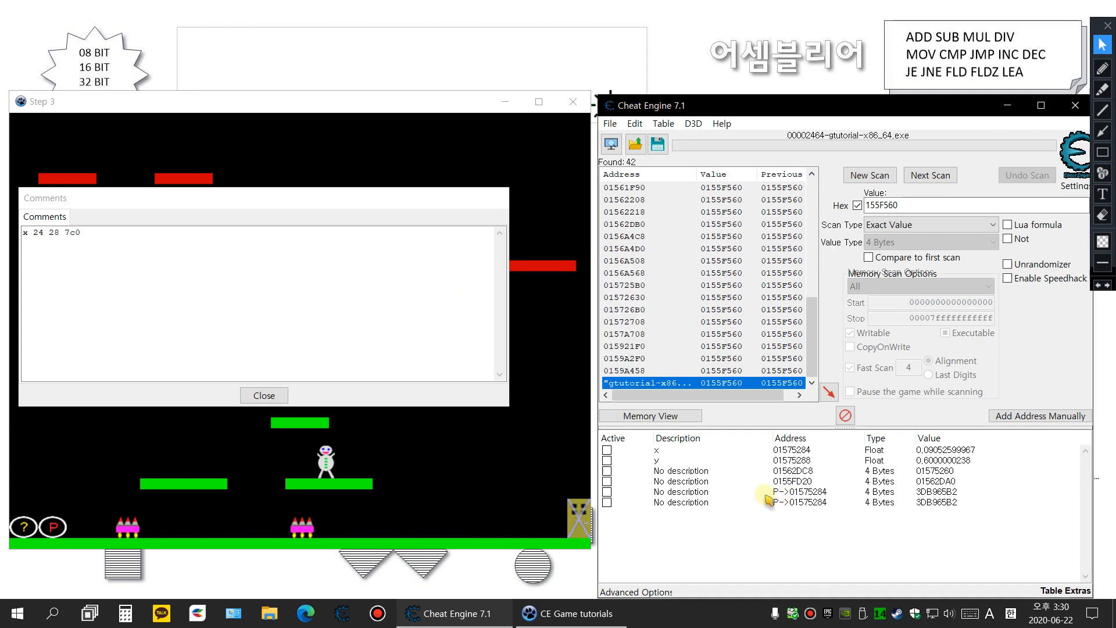
Step: Change the final offset of the duplicated pointer to 28 so that it points to the Y coordinate
double_click(814, 503)
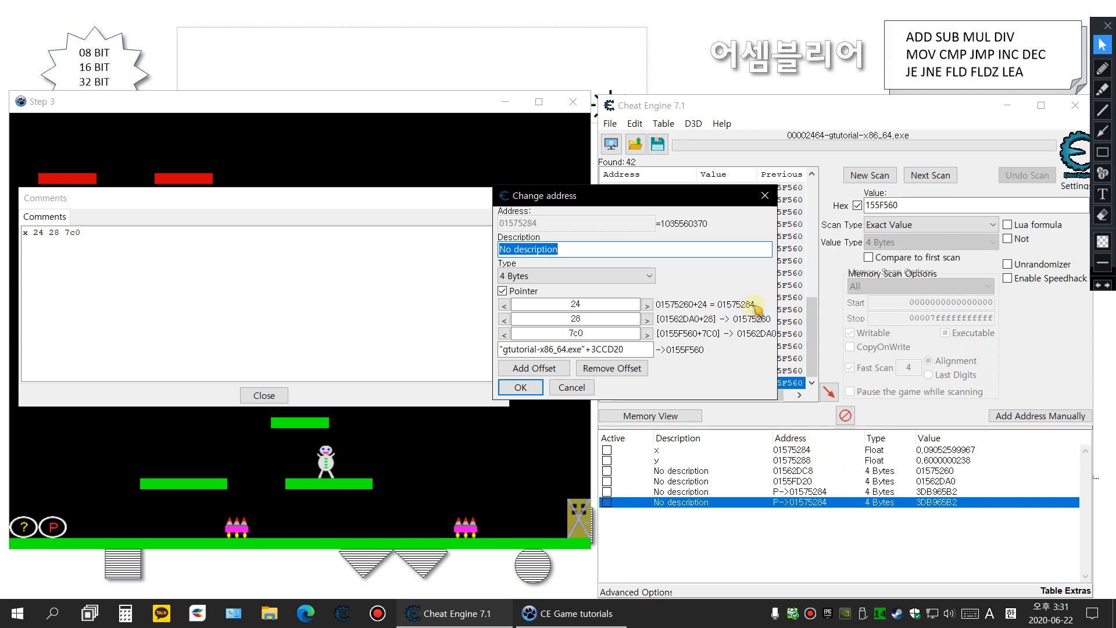
click(575, 305)
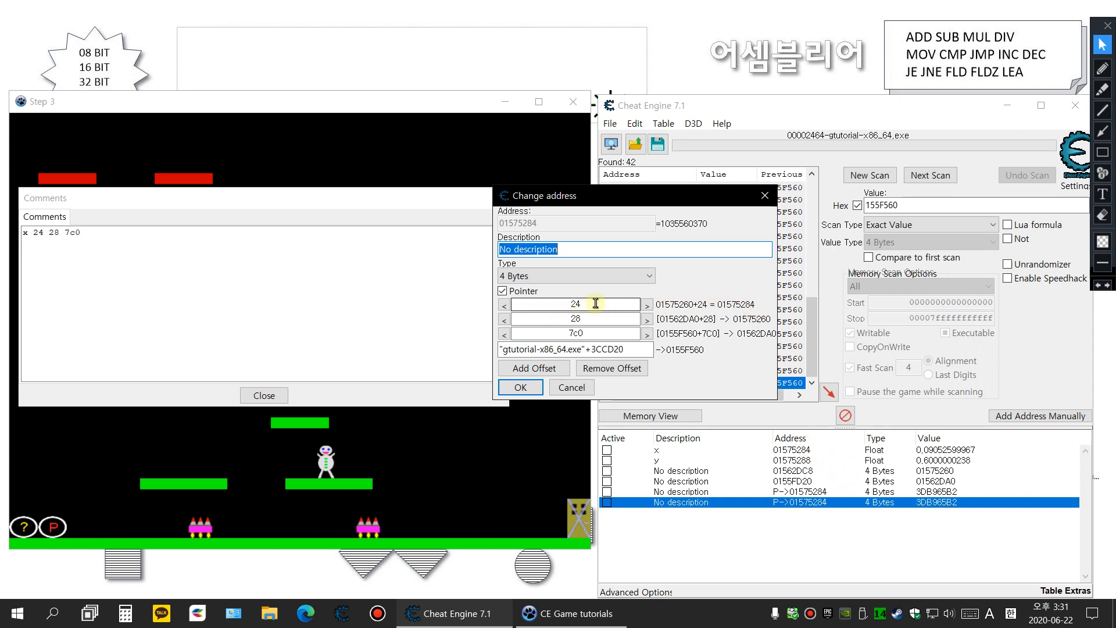
click(647, 305)
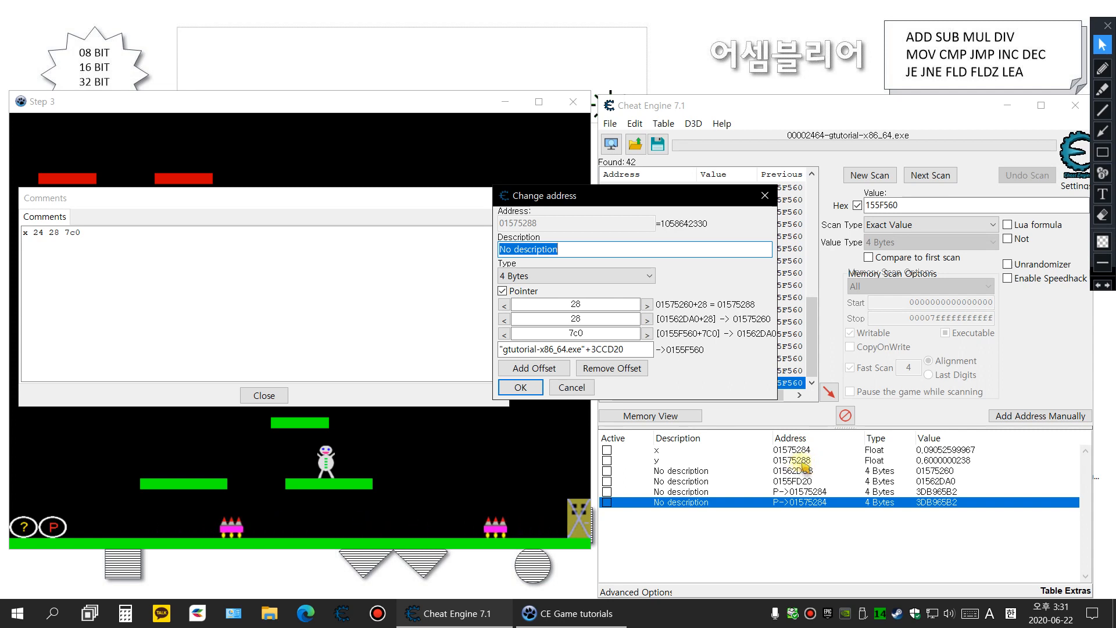
click(520, 387)
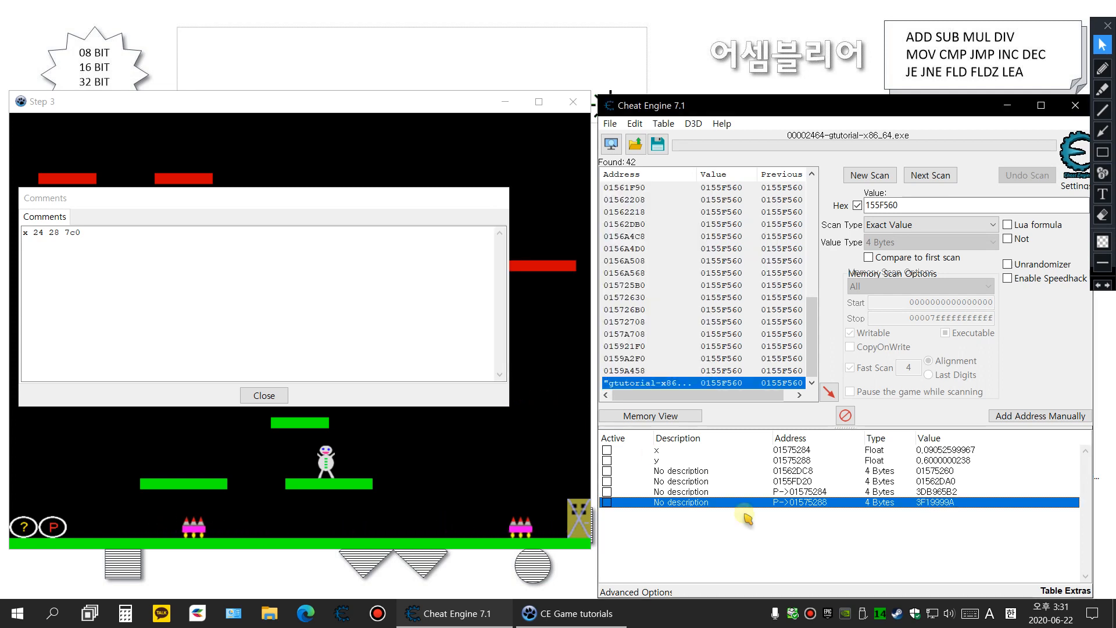
click(810, 528)
click(810, 503)
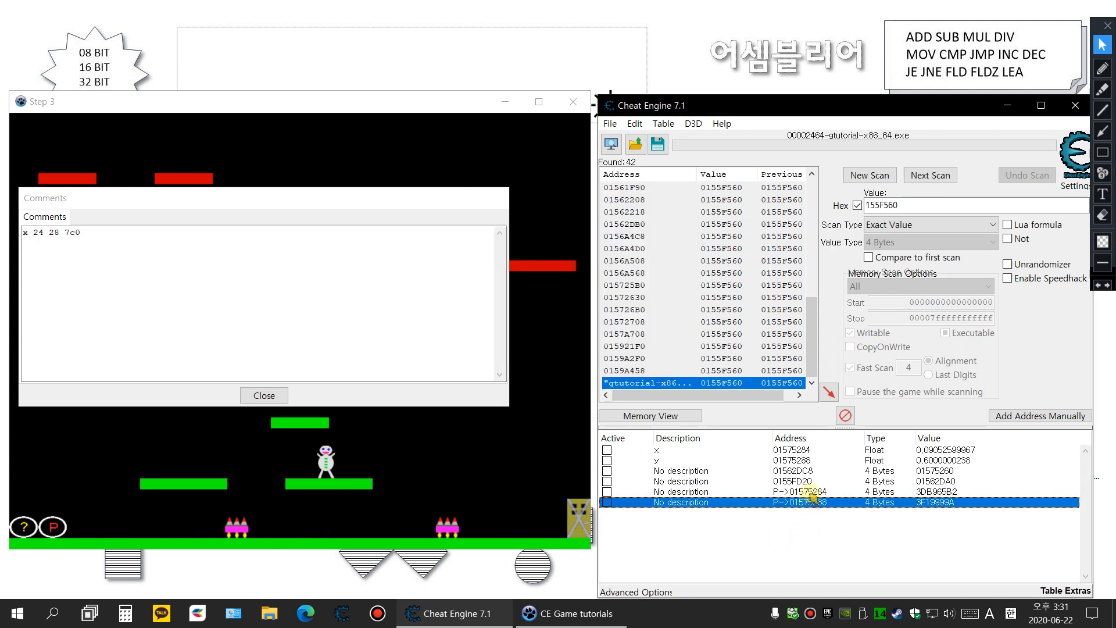
Step: Delete the four non-pointer entries, x, y, 01562DC8 and 0155FD20, from the address list
click(810, 492)
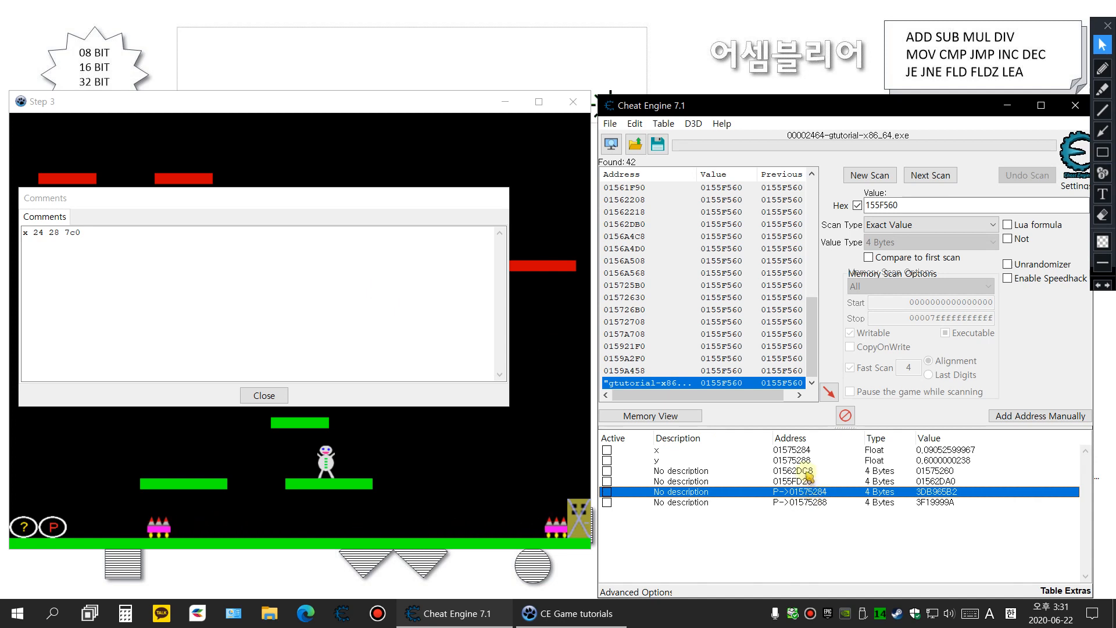
key(Home)
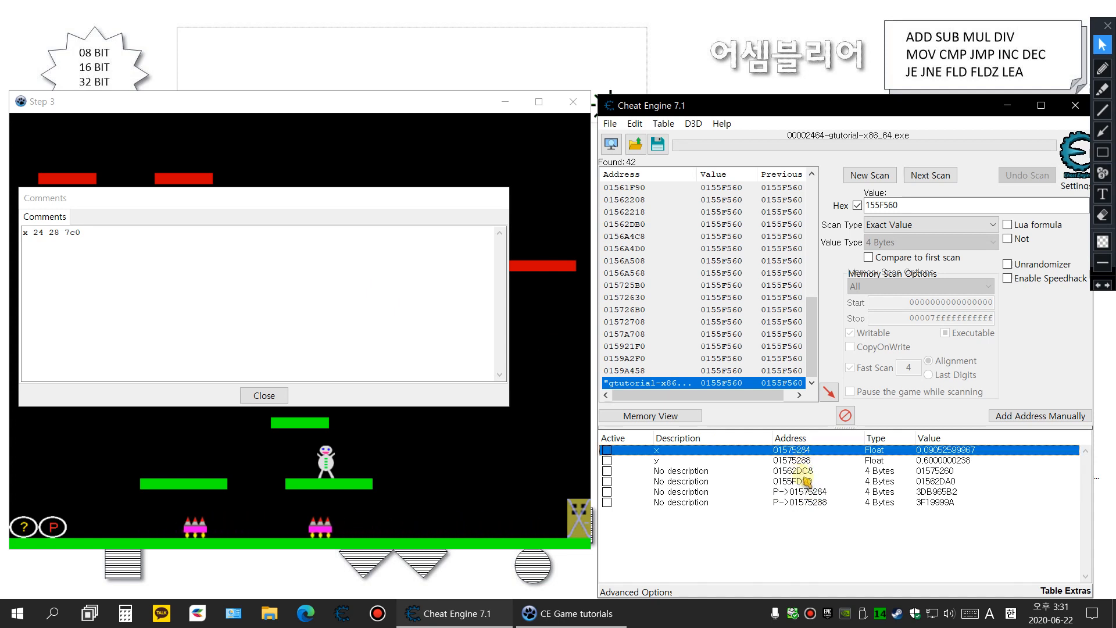
shift+click(807, 480)
right_click(808, 468)
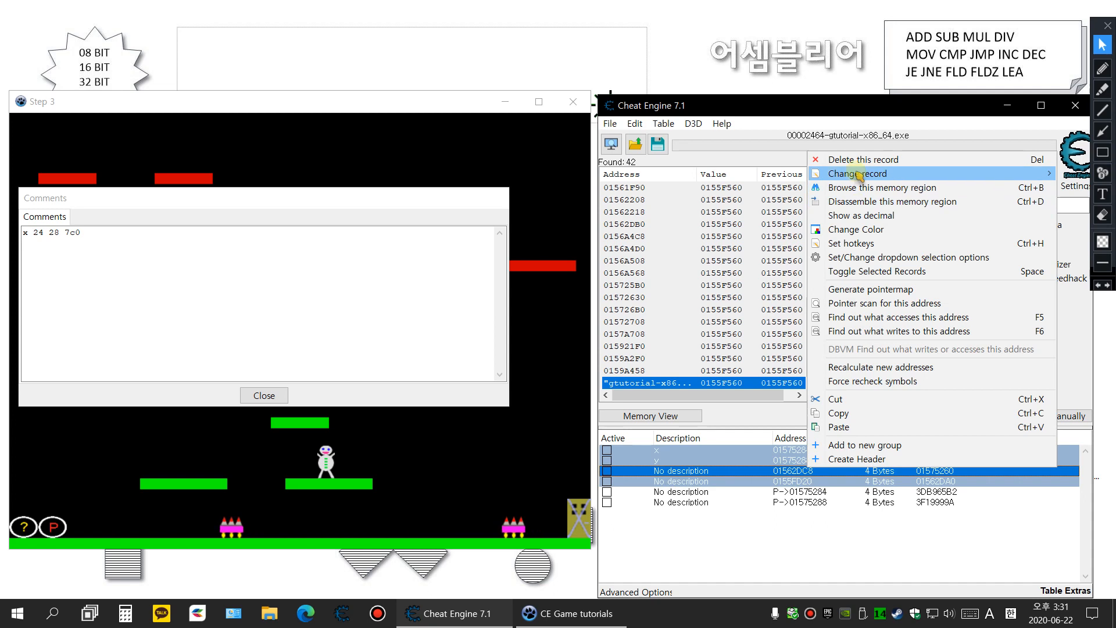
click(861, 159)
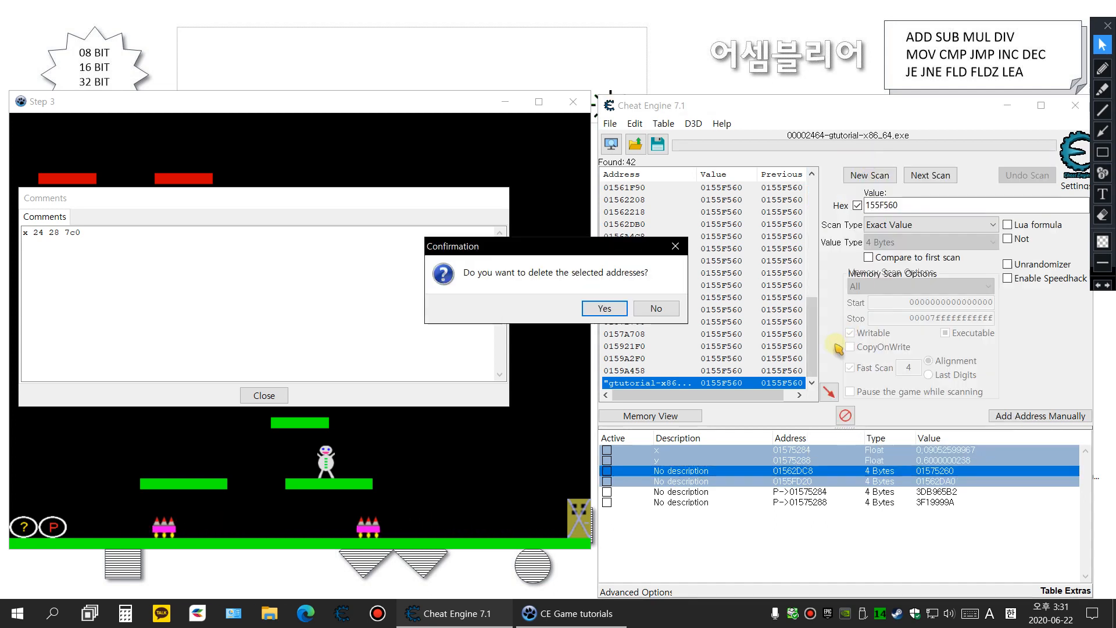
click(606, 309)
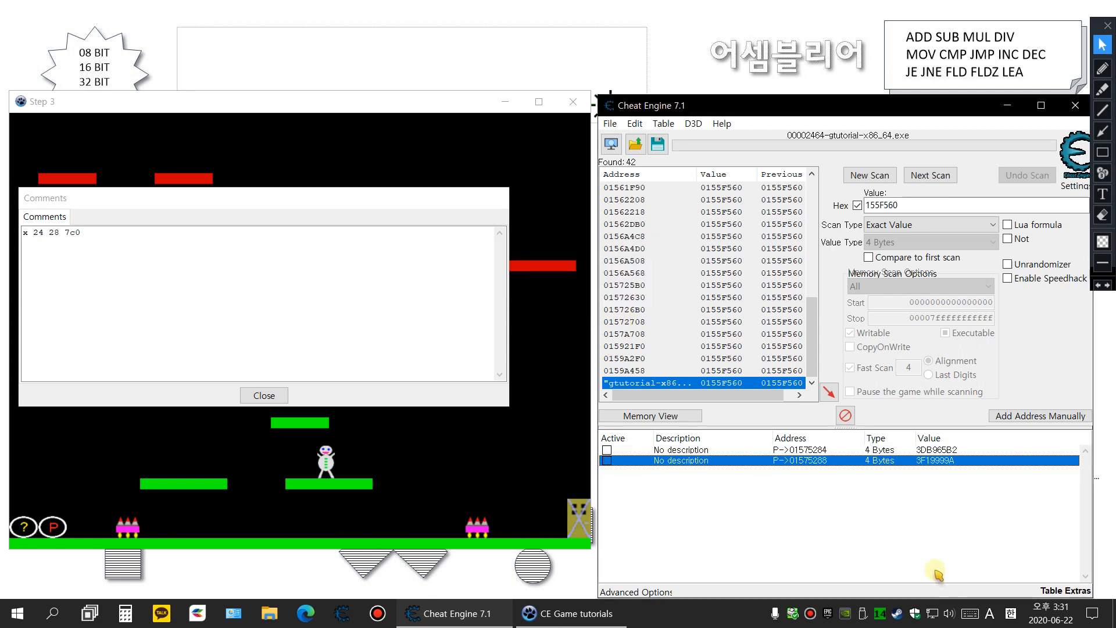
Step: Switch the values of both pointer entries from hexadecimal to decimal display
click(935, 451)
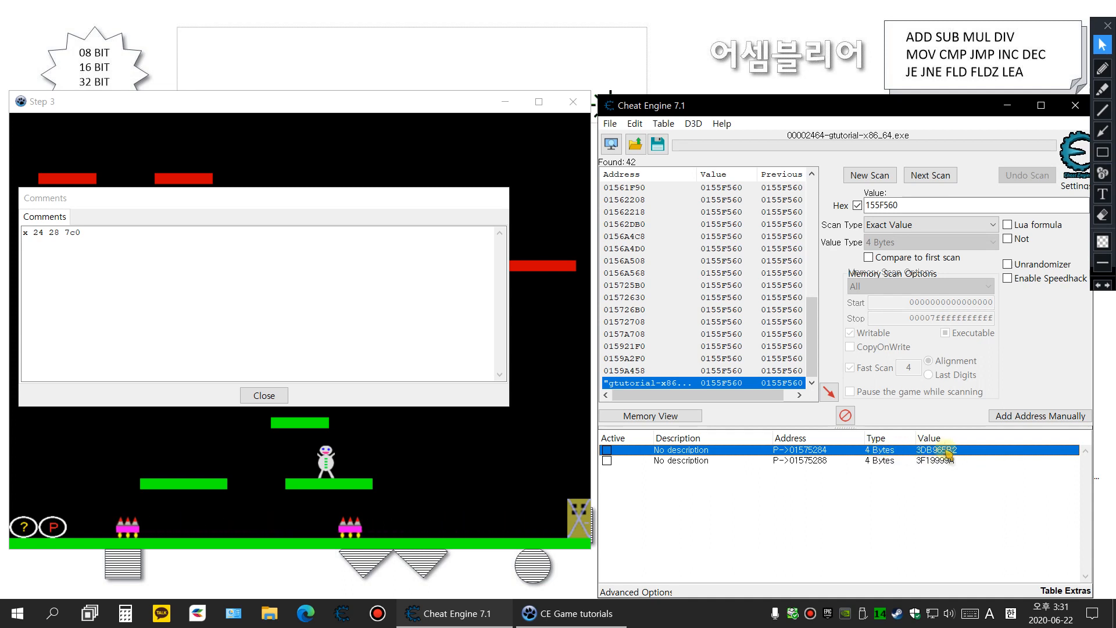
right_click(932, 453)
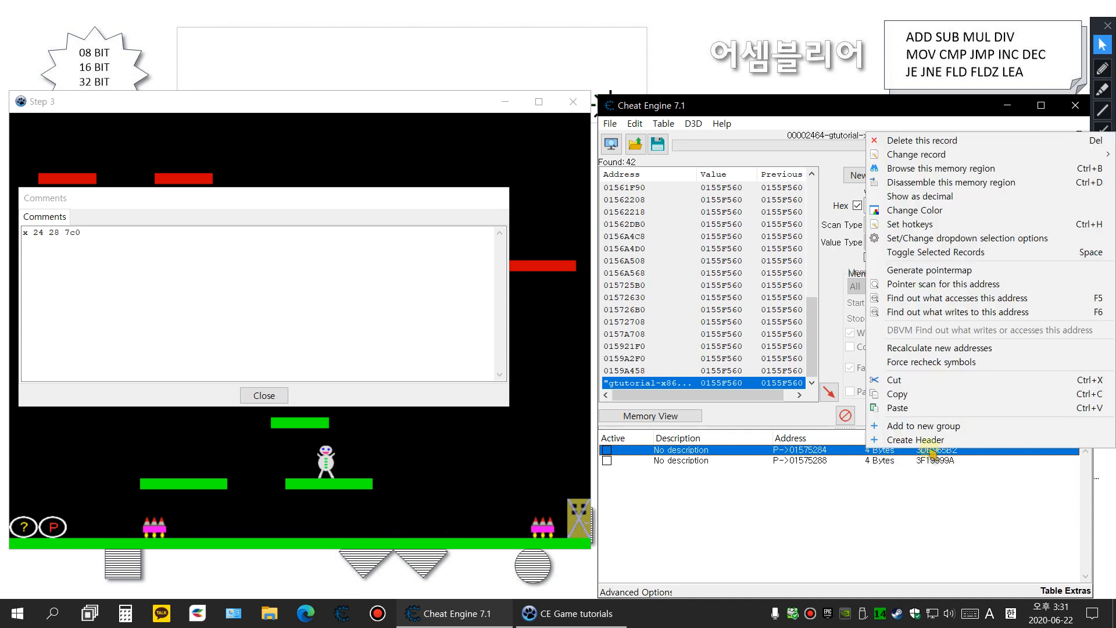
click(938, 197)
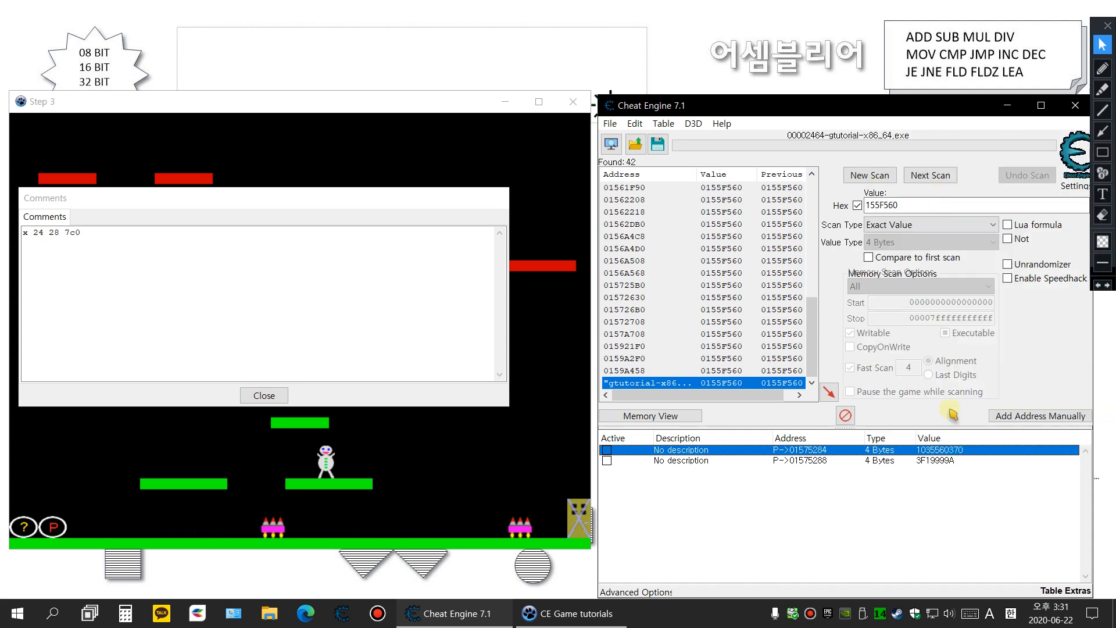
click(930, 460)
right_click(931, 460)
click(948, 209)
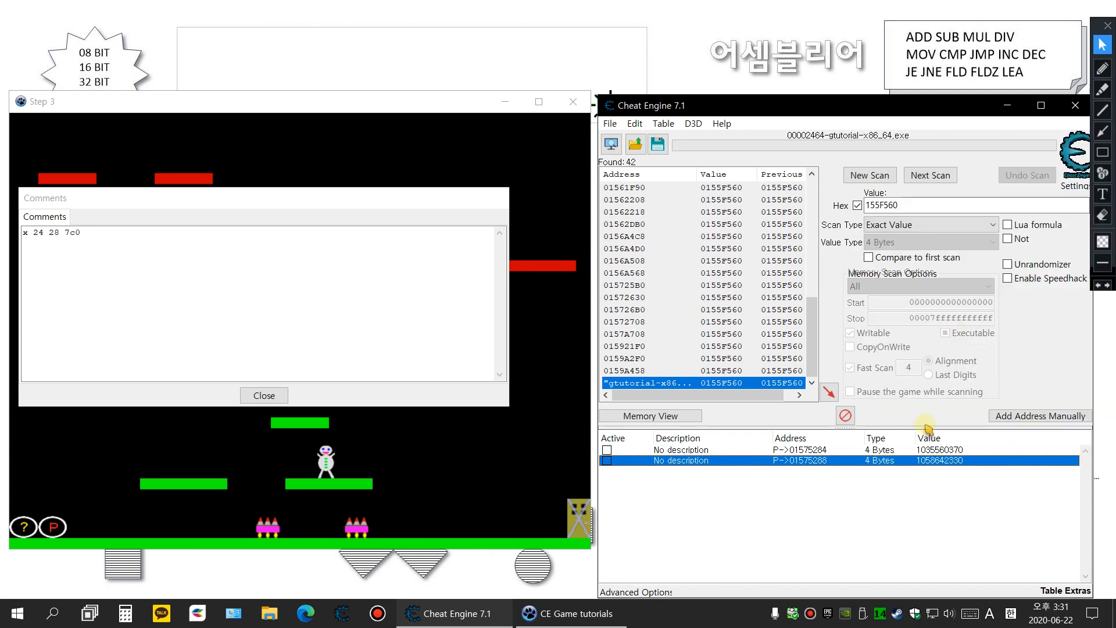
Step: Change the value type of both pointer entries to Float
double_click(881, 450)
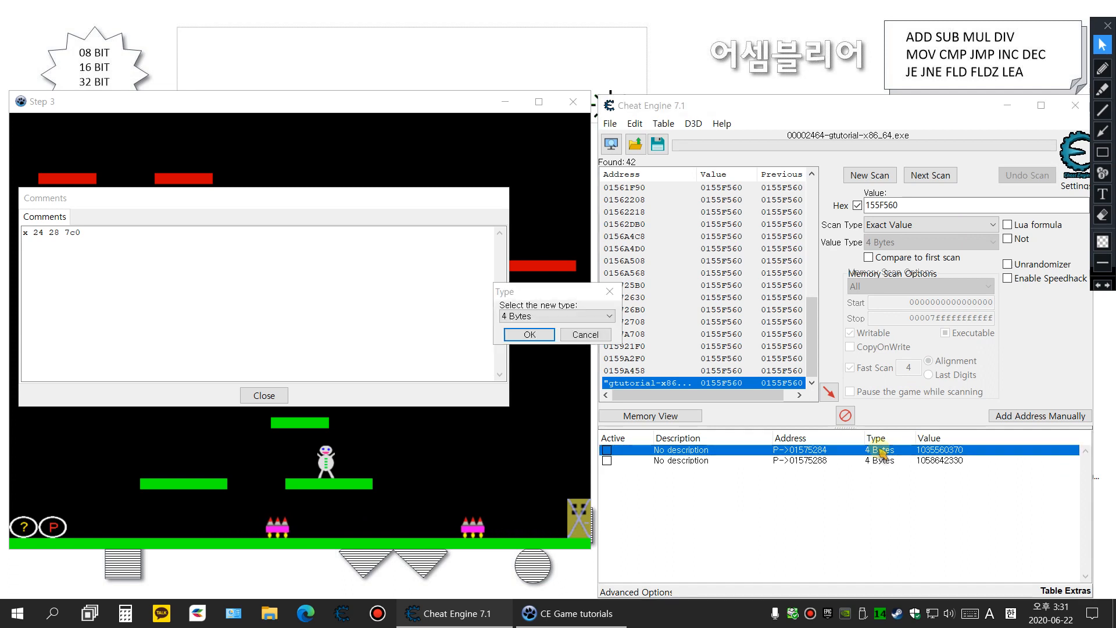
click(564, 316)
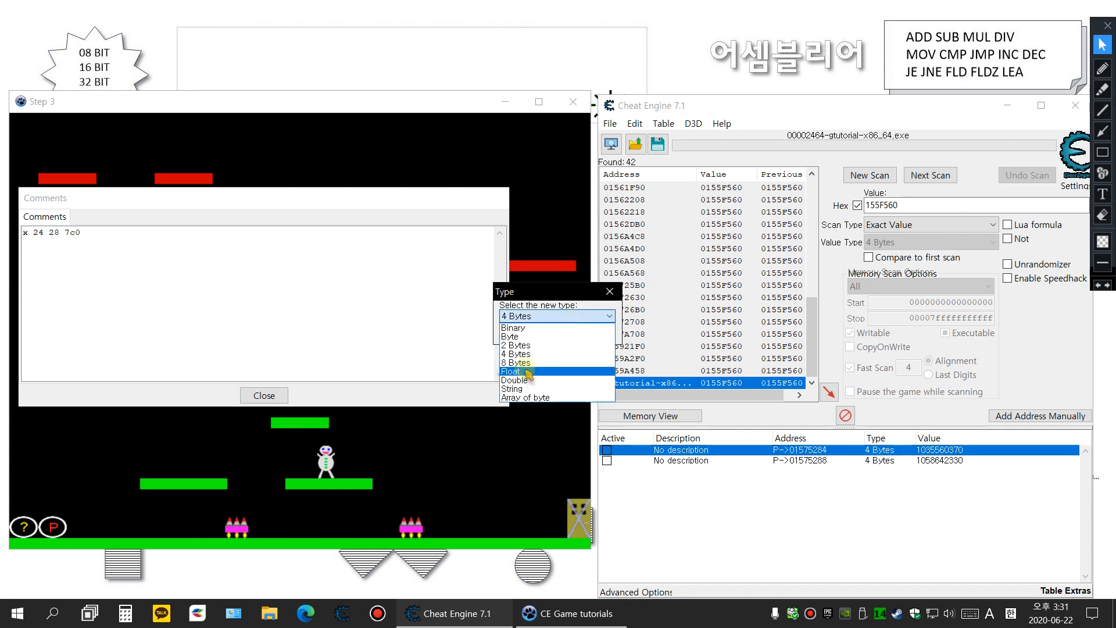
click(555, 367)
click(519, 336)
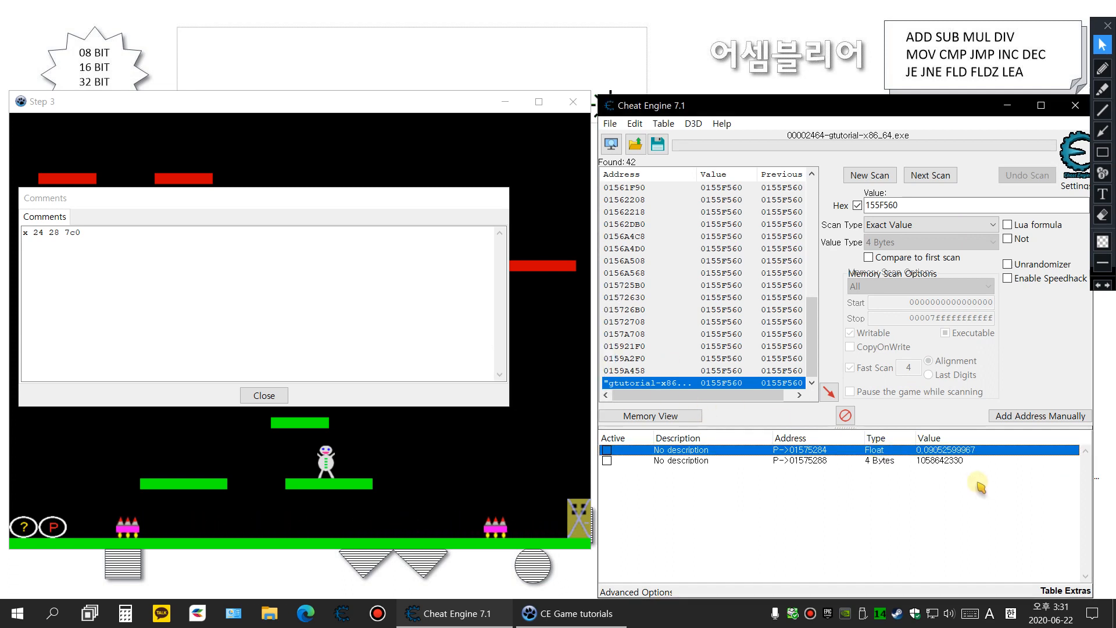
double_click(878, 460)
click(534, 316)
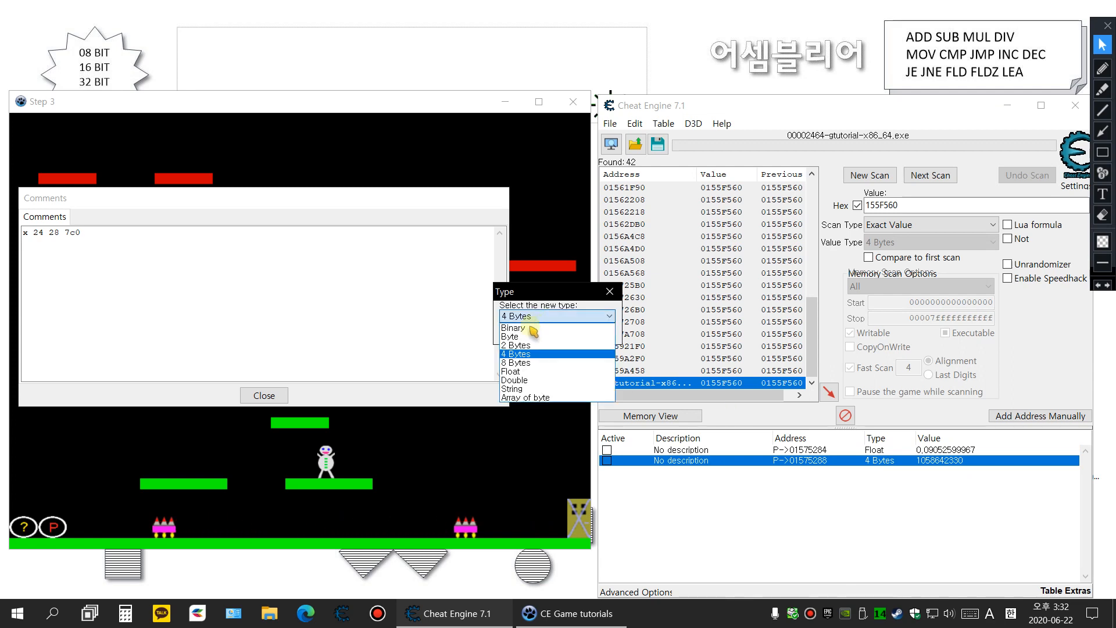
click(512, 371)
click(520, 336)
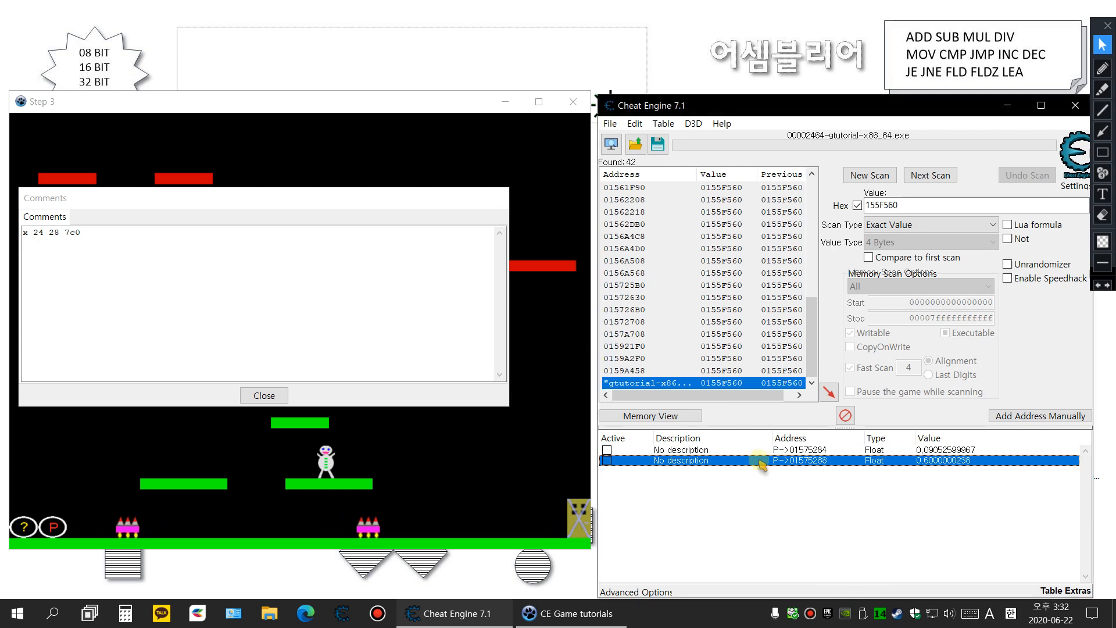
Step: Start a new scan to clear the old results, and select the X coordinate pointer in the address list
click(867, 502)
click(872, 174)
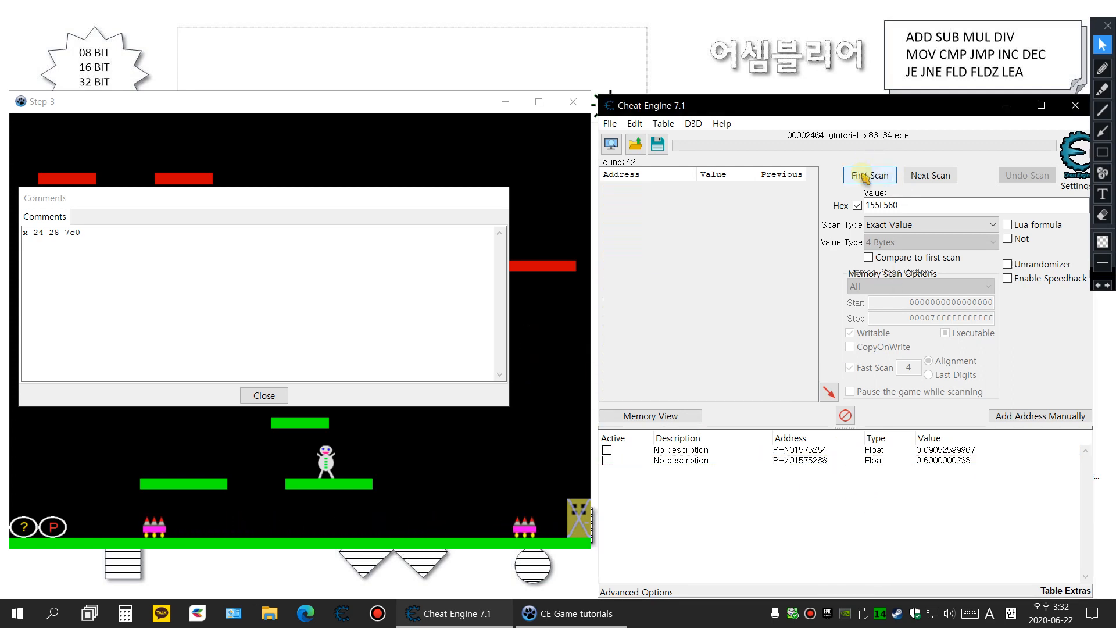
click(813, 453)
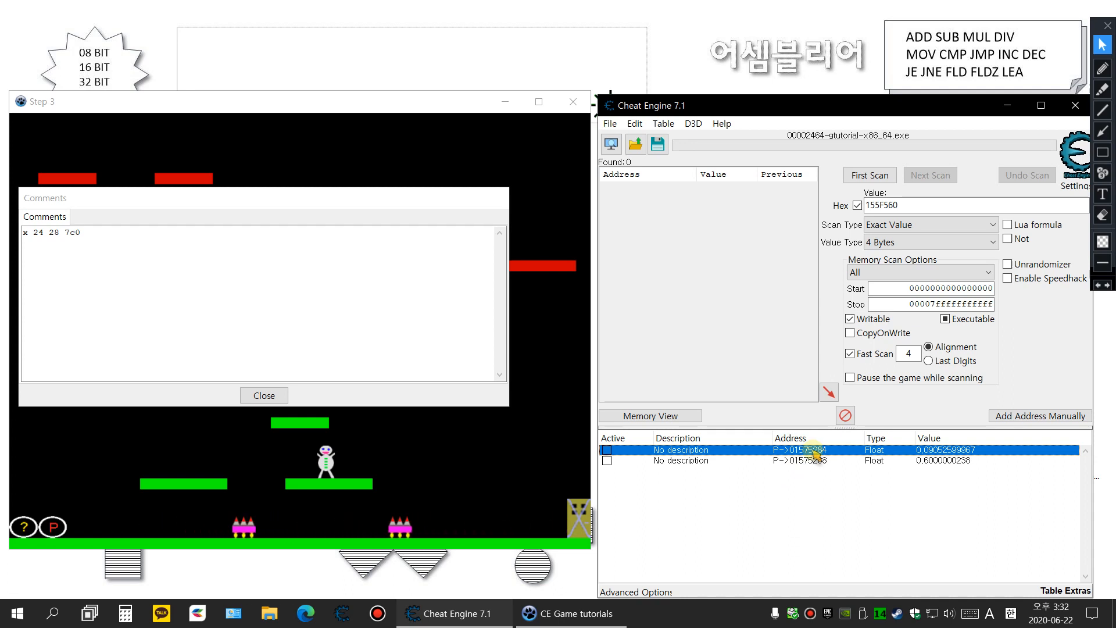
Step: Duplicate the X coordinate pointer entry in the address list by copying and pasting it without adjustments
right_click(816, 454)
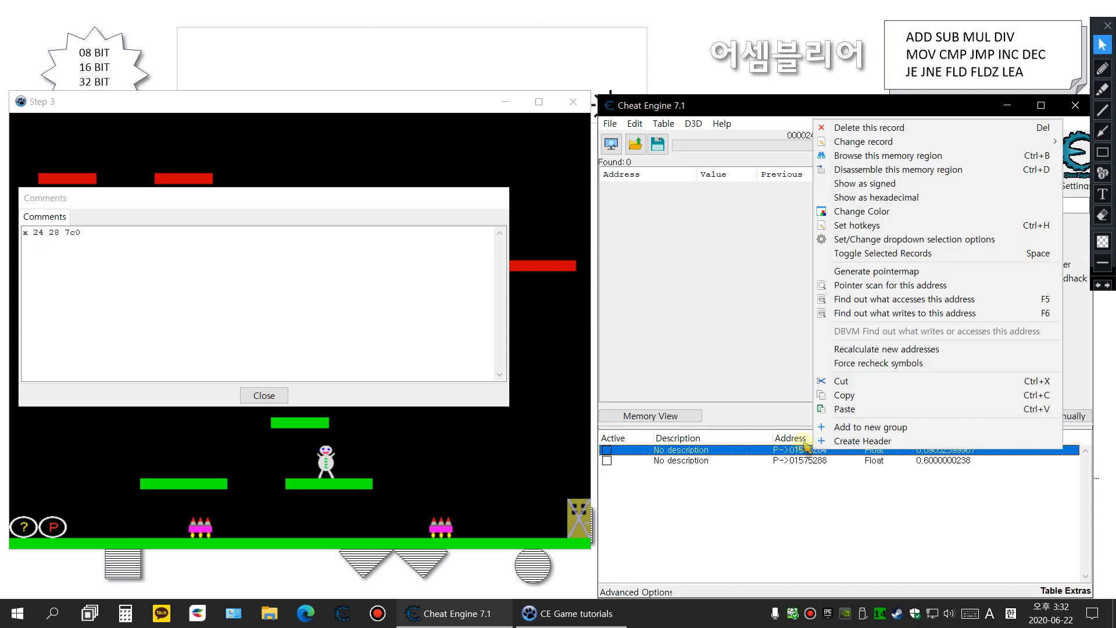
click(746, 506)
click(797, 451)
right_click(797, 450)
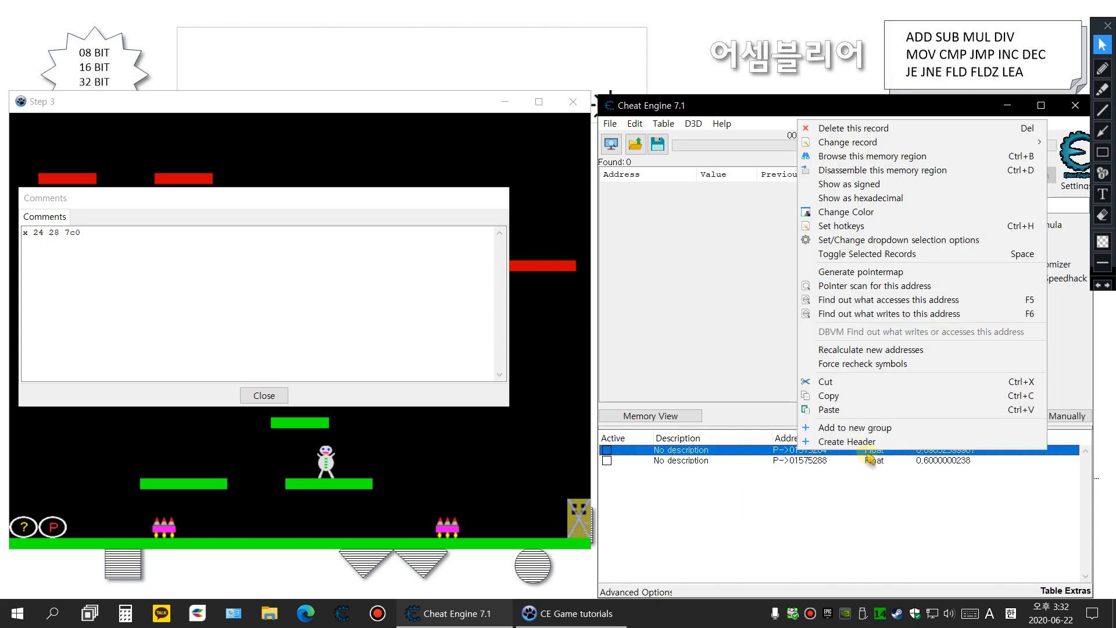
click(841, 396)
click(809, 487)
click(813, 451)
right_click(813, 450)
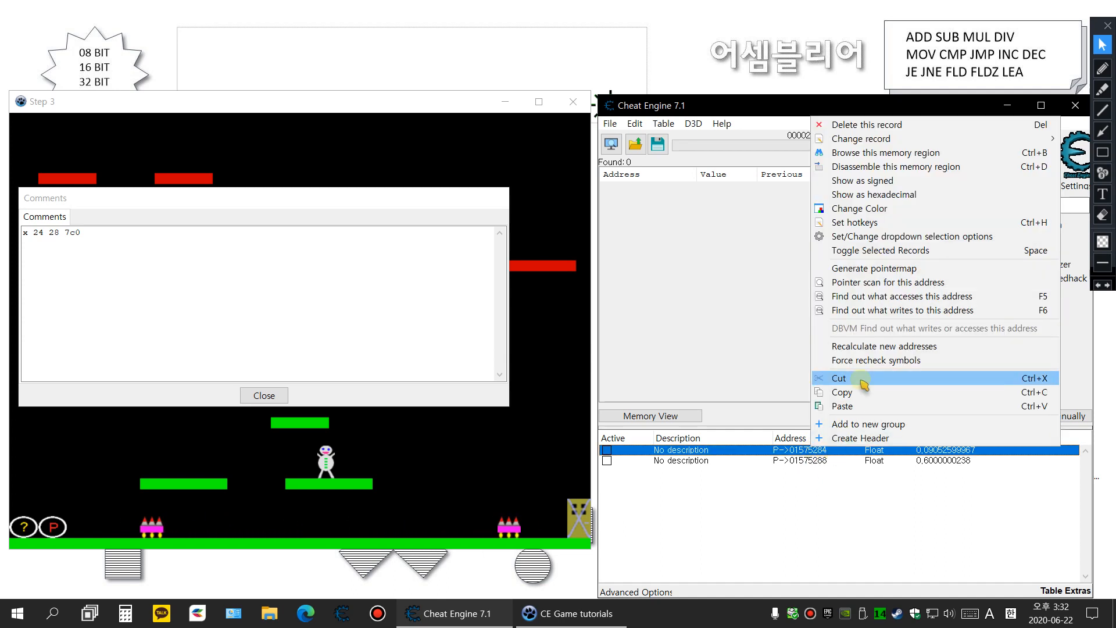
click(855, 407)
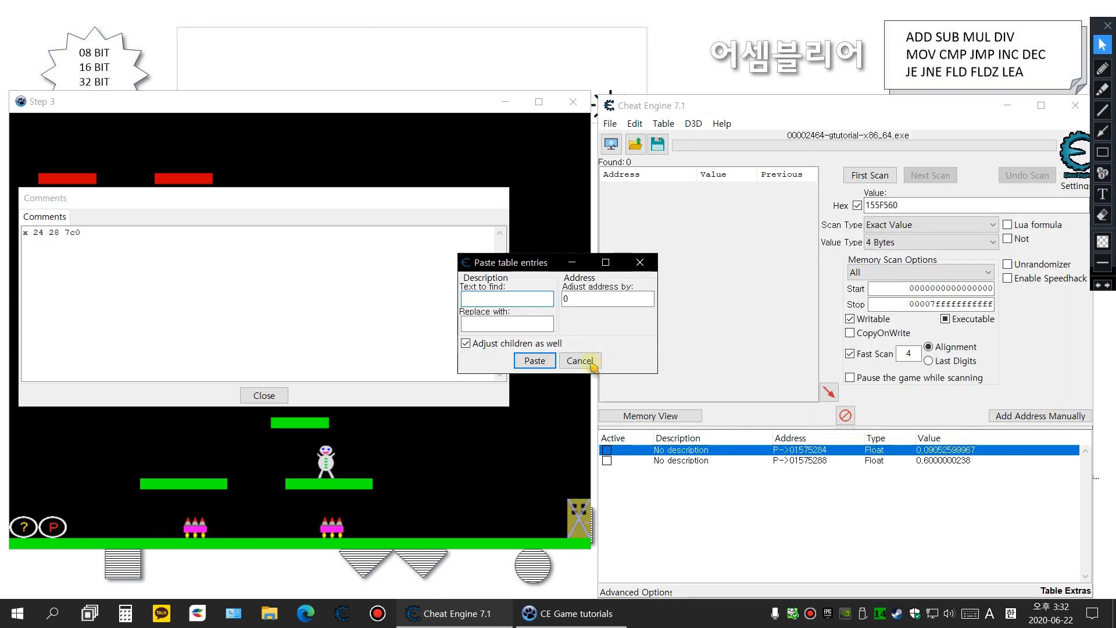
click(532, 362)
Step: Change the final offset 24 of the first X pointer entry so that the pointer resolves to the structure's start at 01575260
click(815, 460)
click(817, 451)
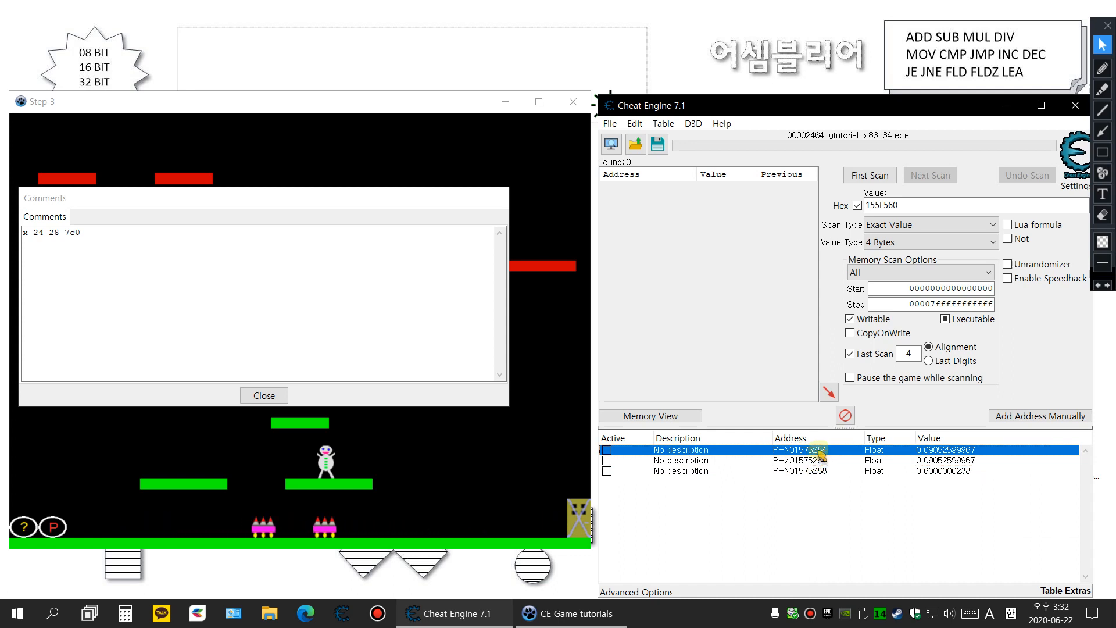
double_click(821, 451)
click(512, 305)
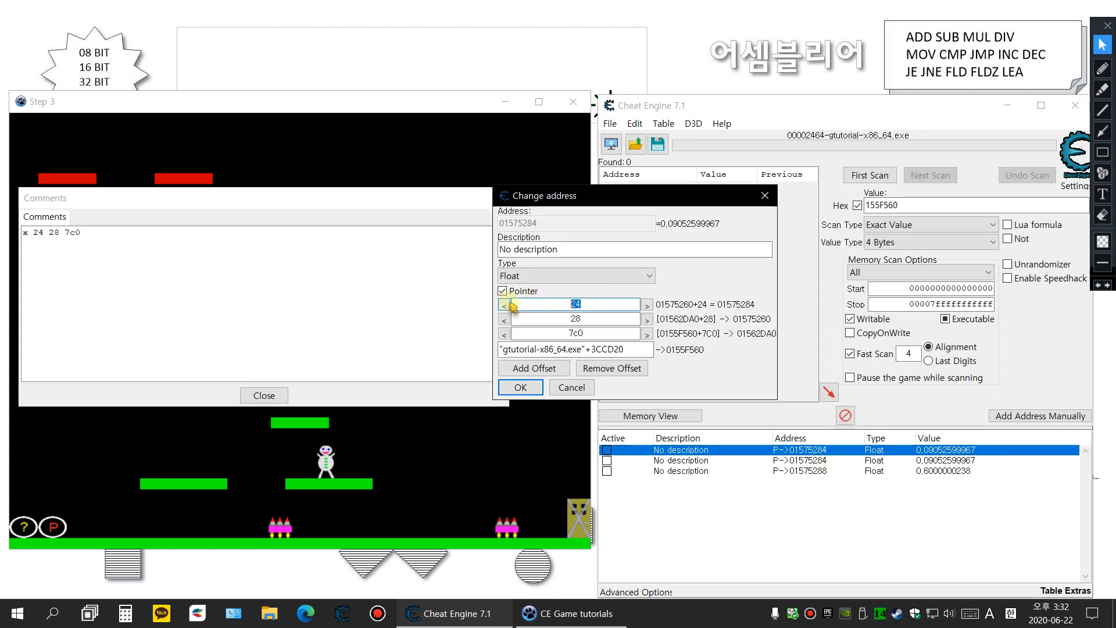
click(531, 390)
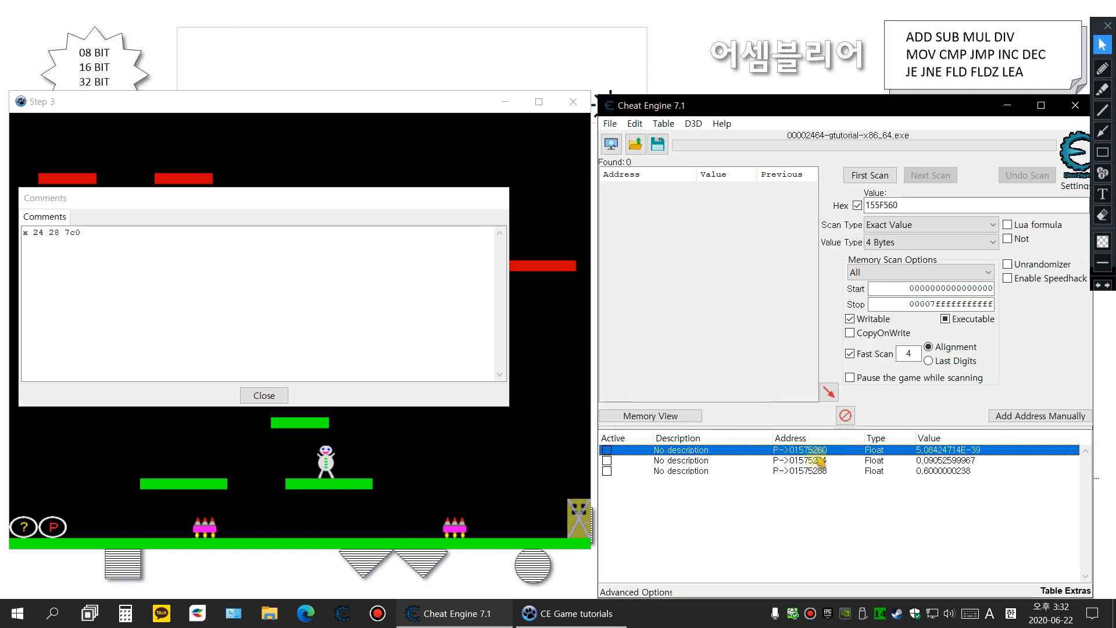
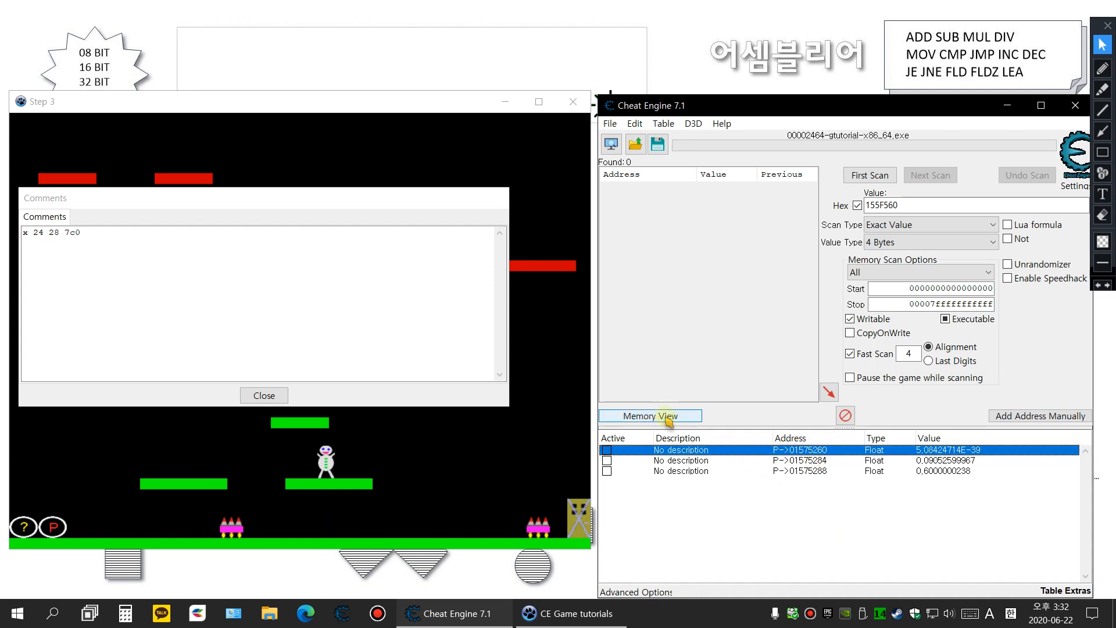
Step: Browse the memory region of the 01575260 pointer entry and place the Memory Viewer beside the game
right_click(808, 452)
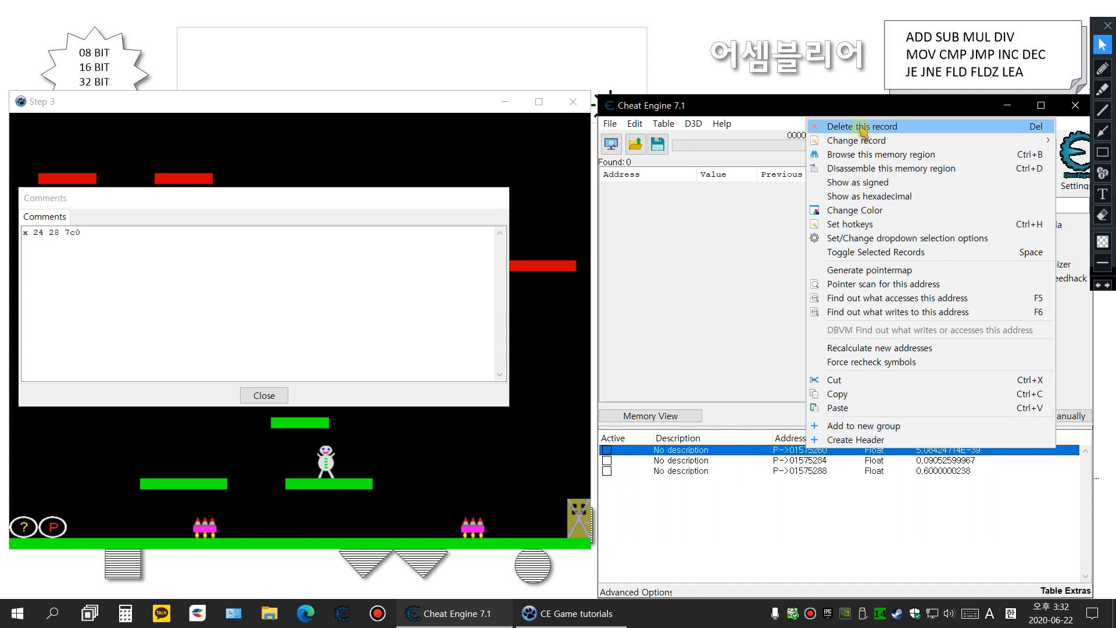
click(710, 281)
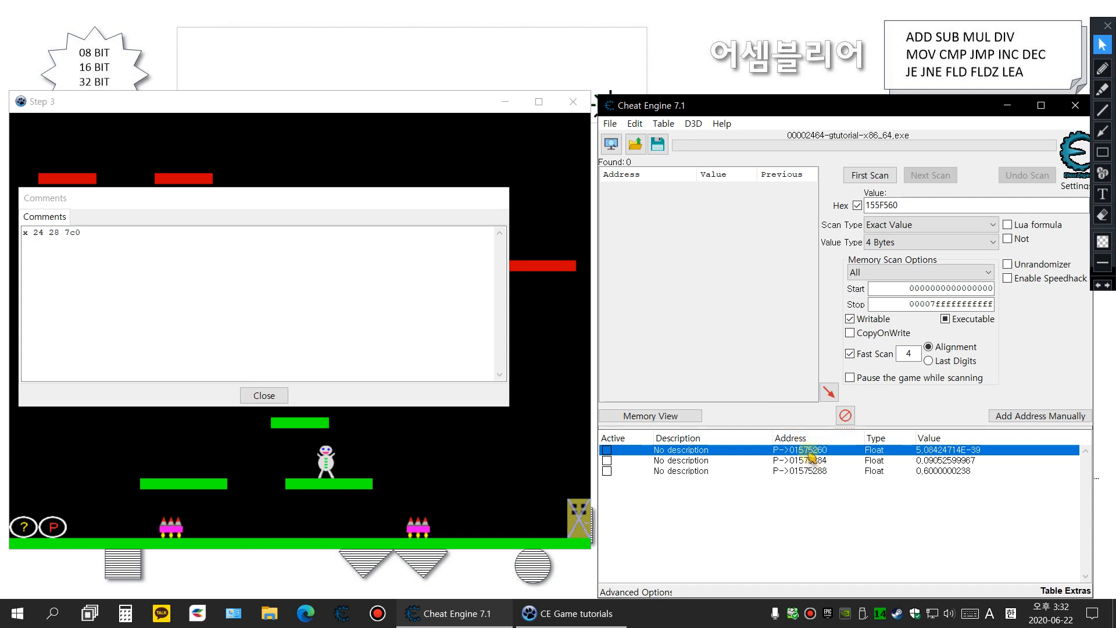
right_click(823, 454)
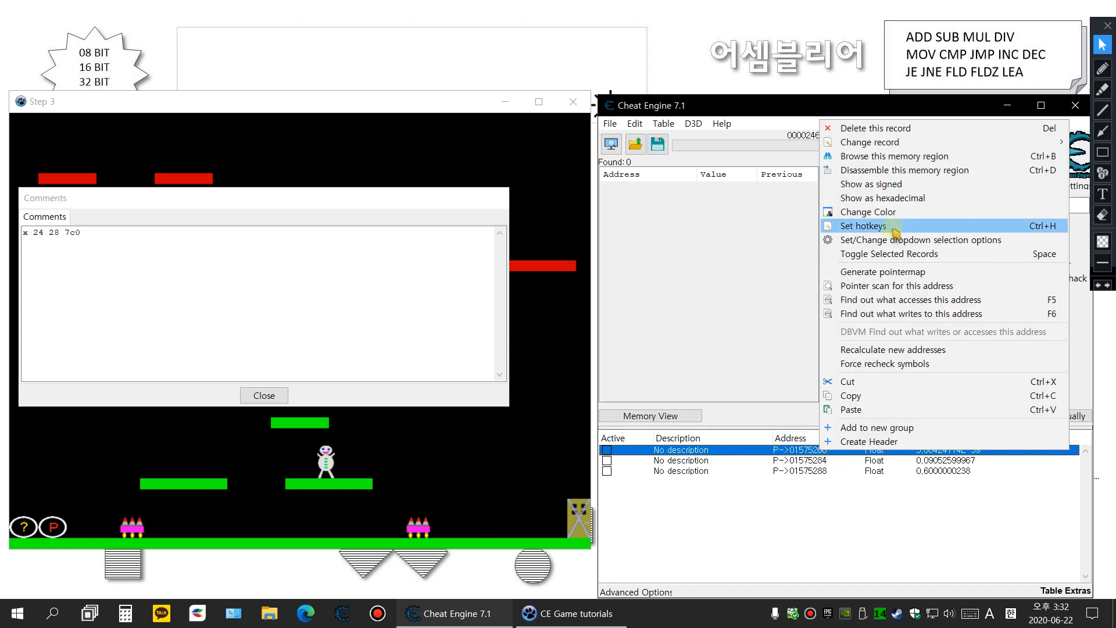
click(933, 157)
drag(771, 61, 836, 50)
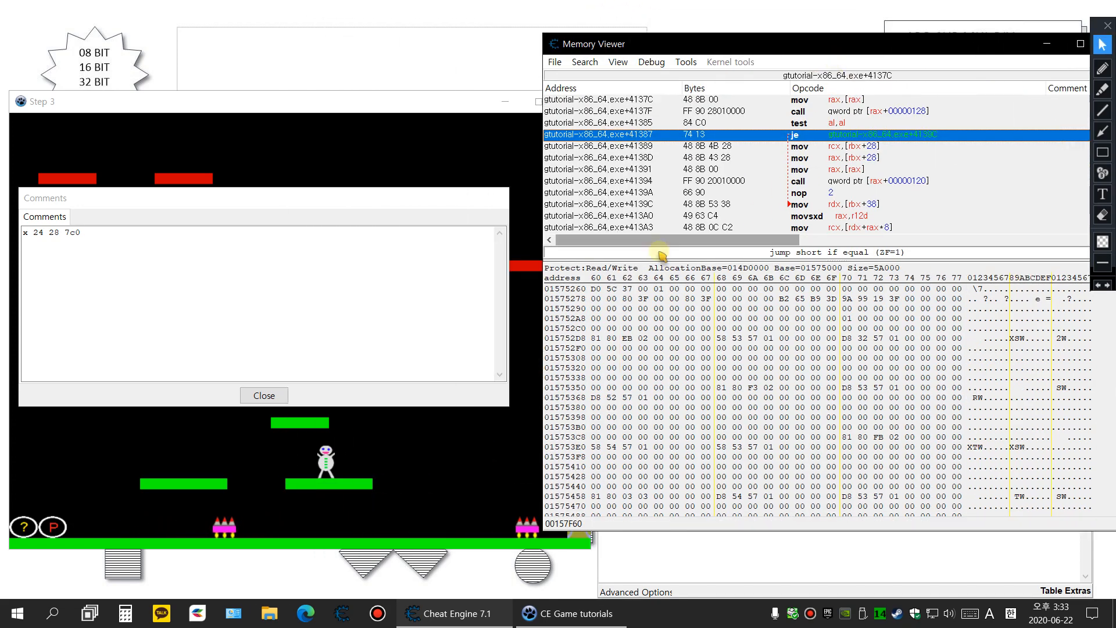
Step: Walk the player back and forth on its platform in Step 3 while watching which bytes change in the memory dump
click(414, 153)
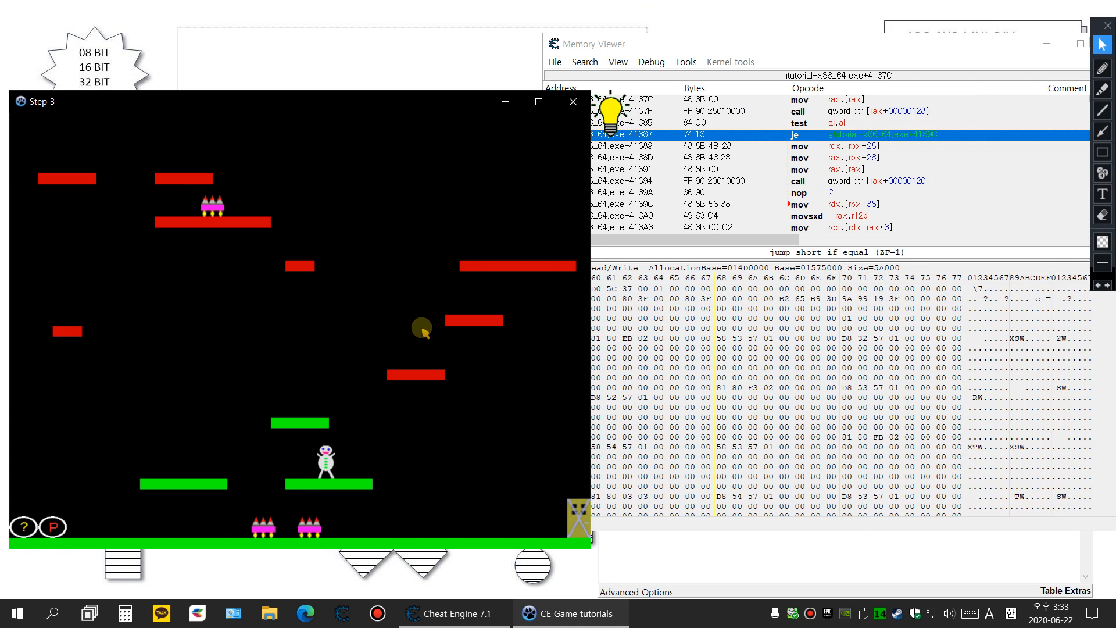
key(Right)
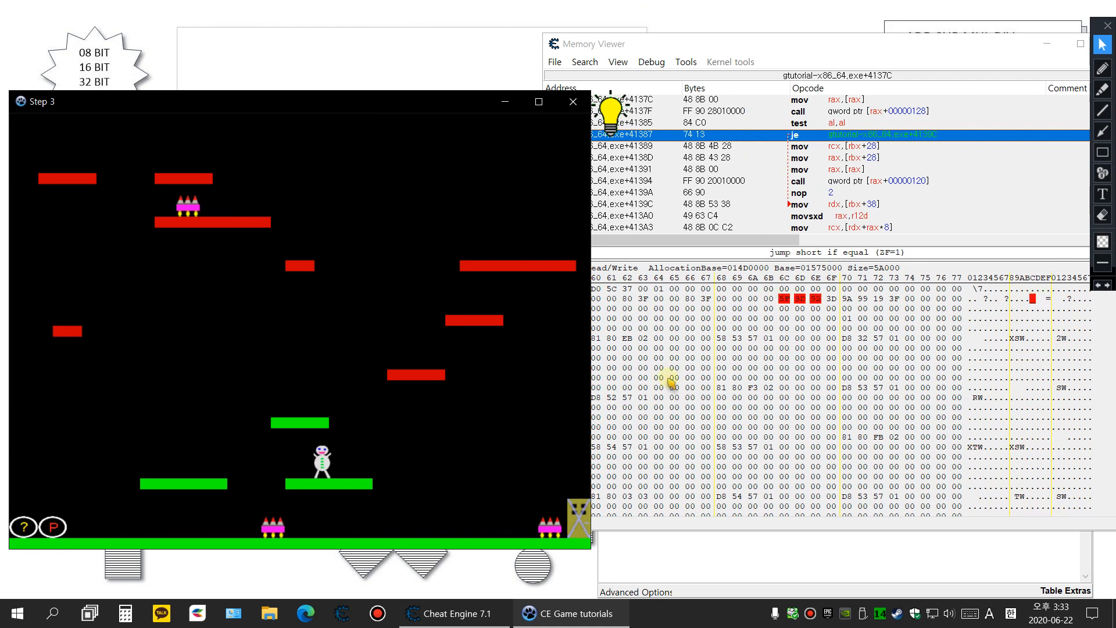
key(Left)
key(Right)
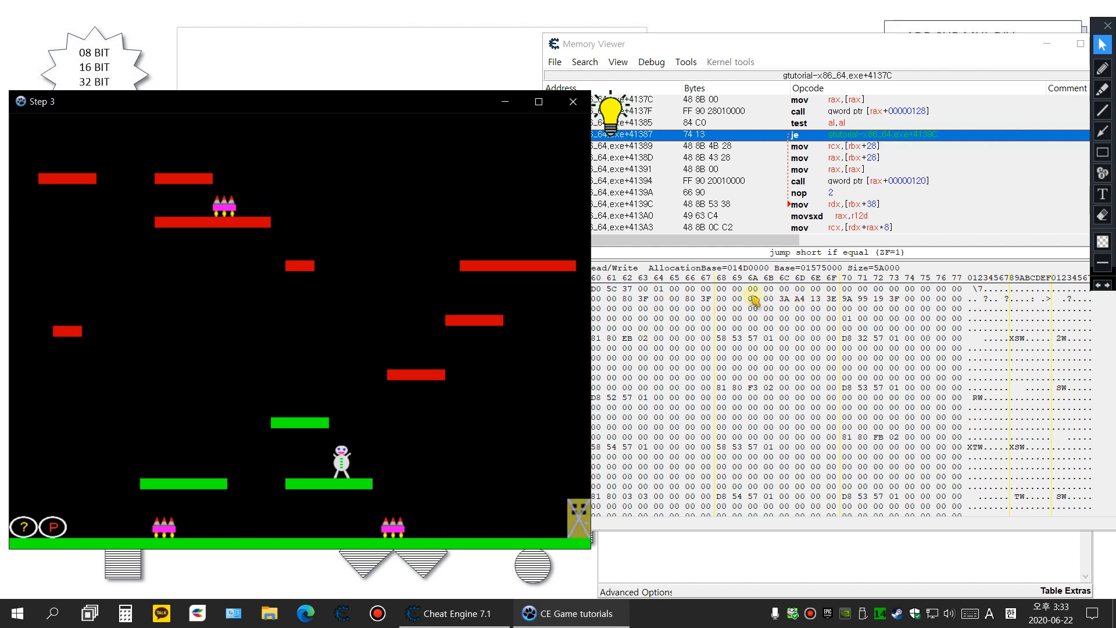
key(Left)
key(Right)
key(Left)
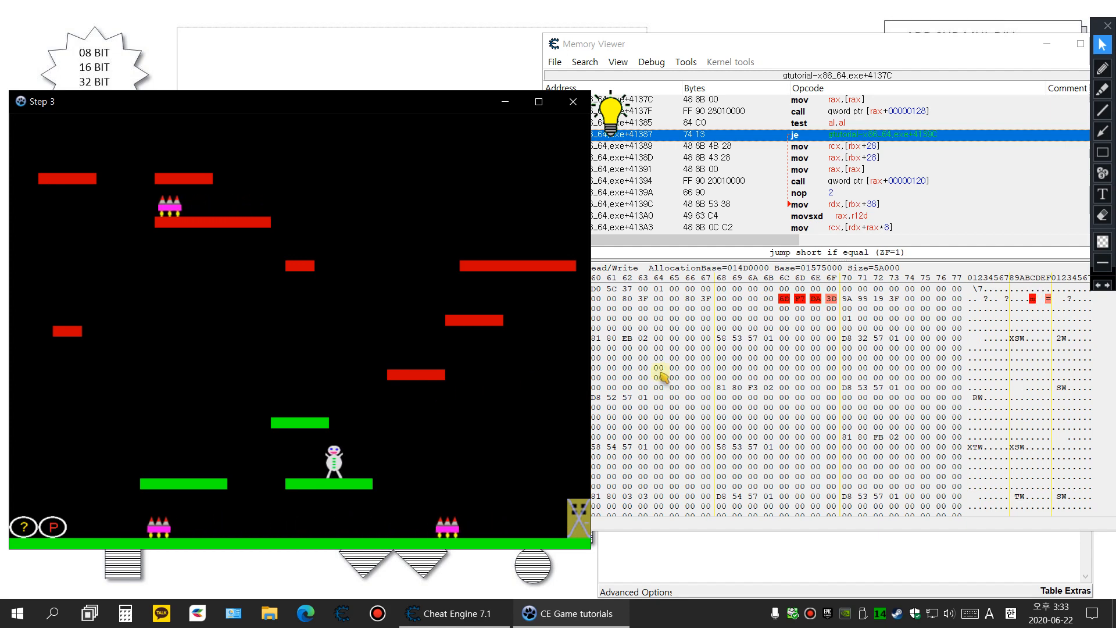
Step: Change the display type of the memory dump to 4 Byte hex
click(757, 318)
right_click(759, 317)
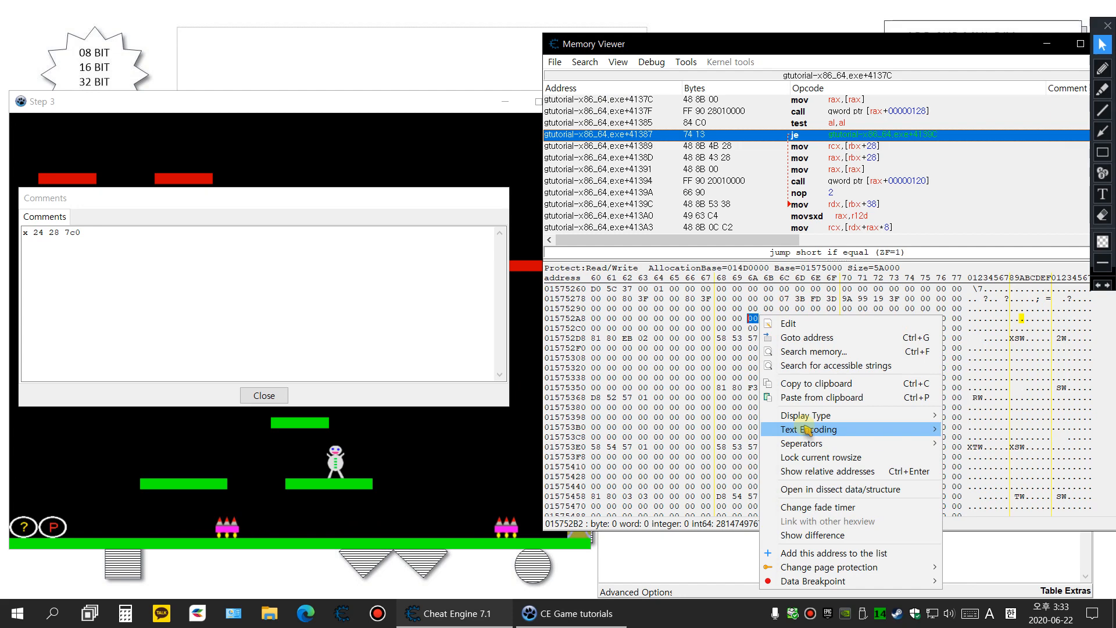
mouse_move(813, 420)
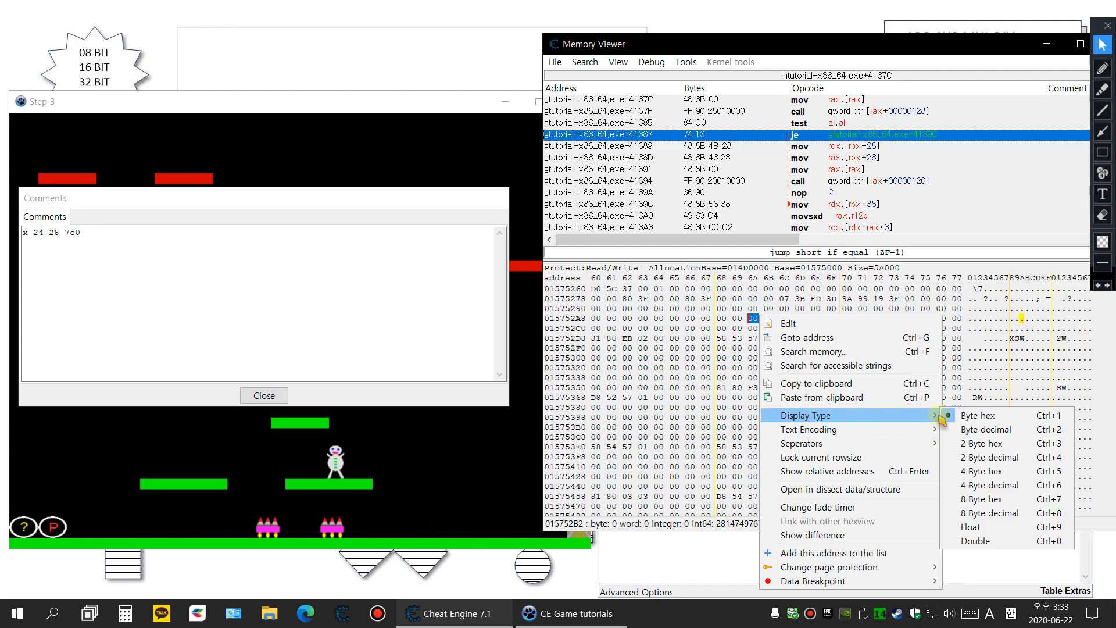
click(995, 475)
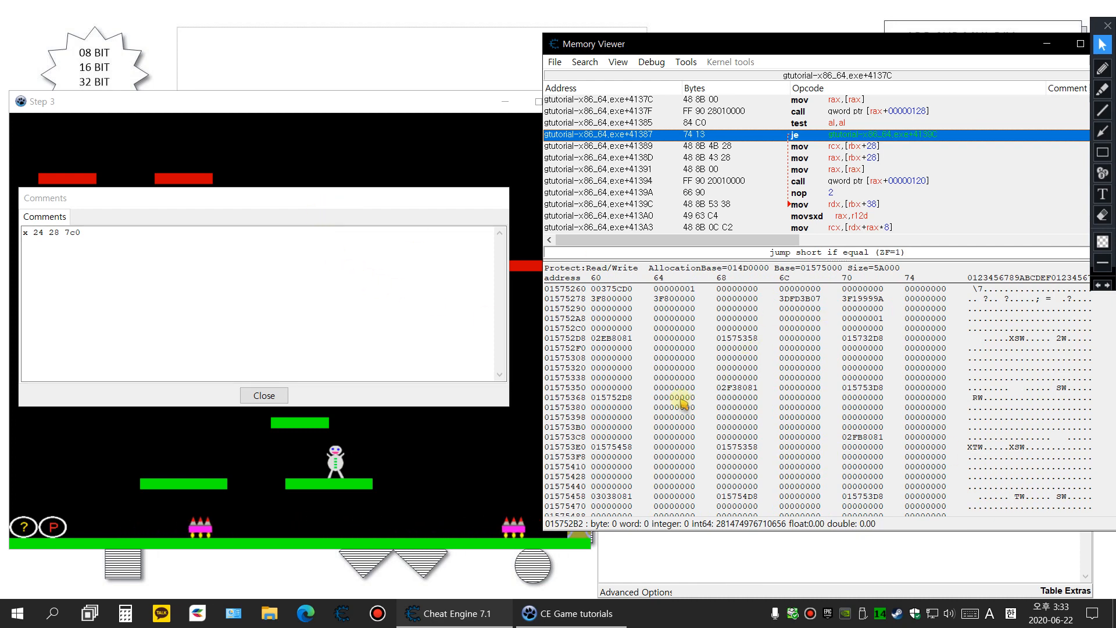
Step: Move the player left and right in the game to check the X coordinate in the 4-byte memory dump
click(346, 105)
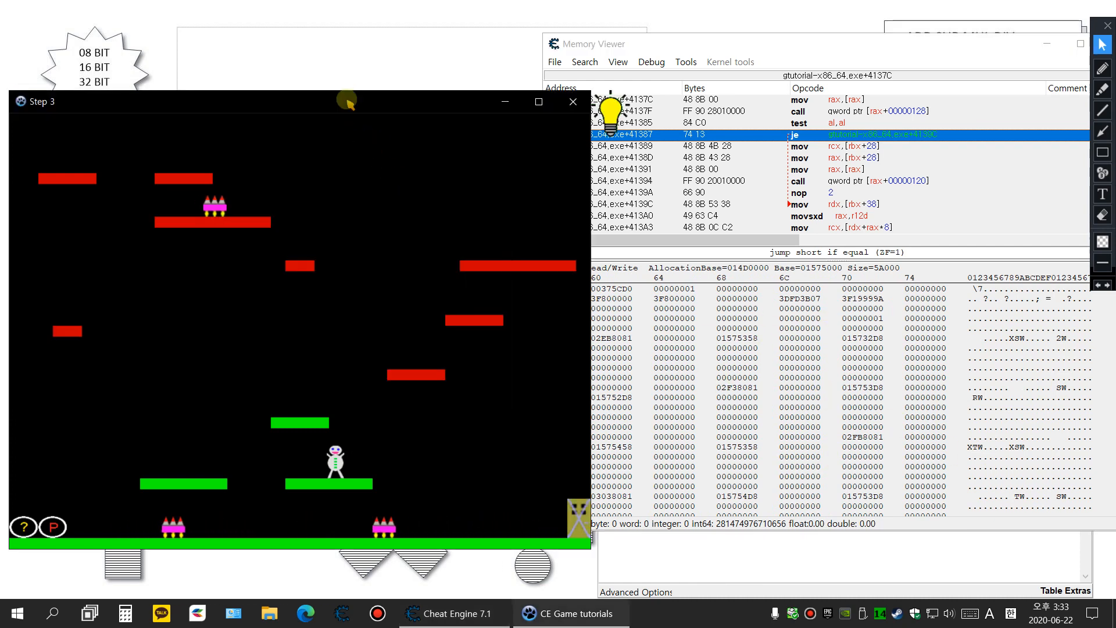
key(Left)
key(Left)
key(Right)
key(Left)
key(Right)
key(Left)
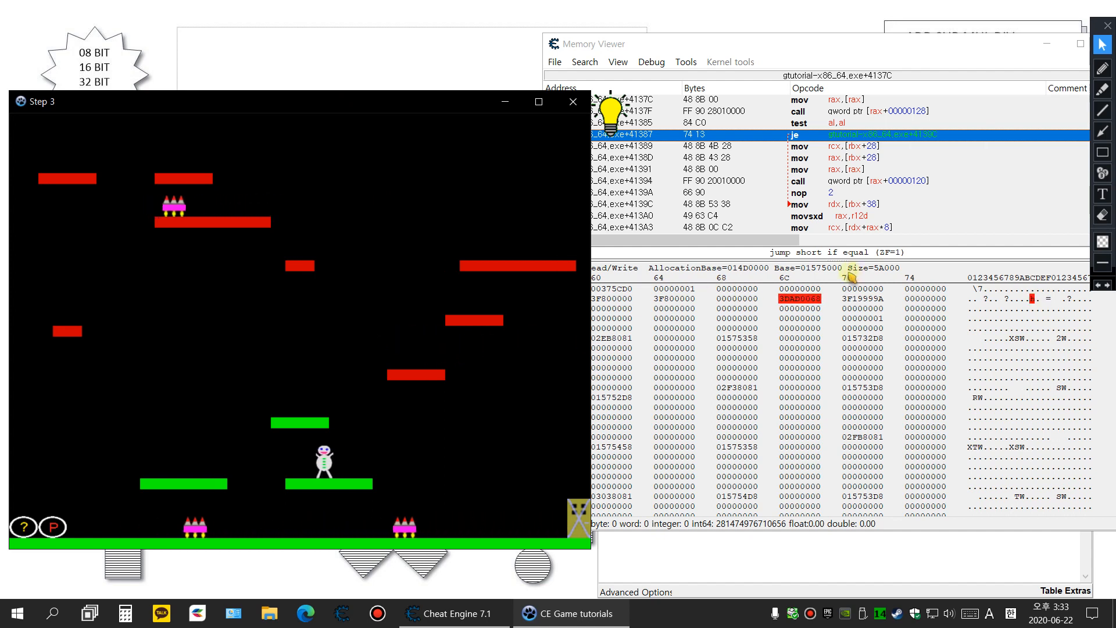
Step: Shift the Memory Viewer clear of the game, and walk and jump the player to compare the X and Y values in the dump
drag(731, 49, 770, 43)
click(431, 107)
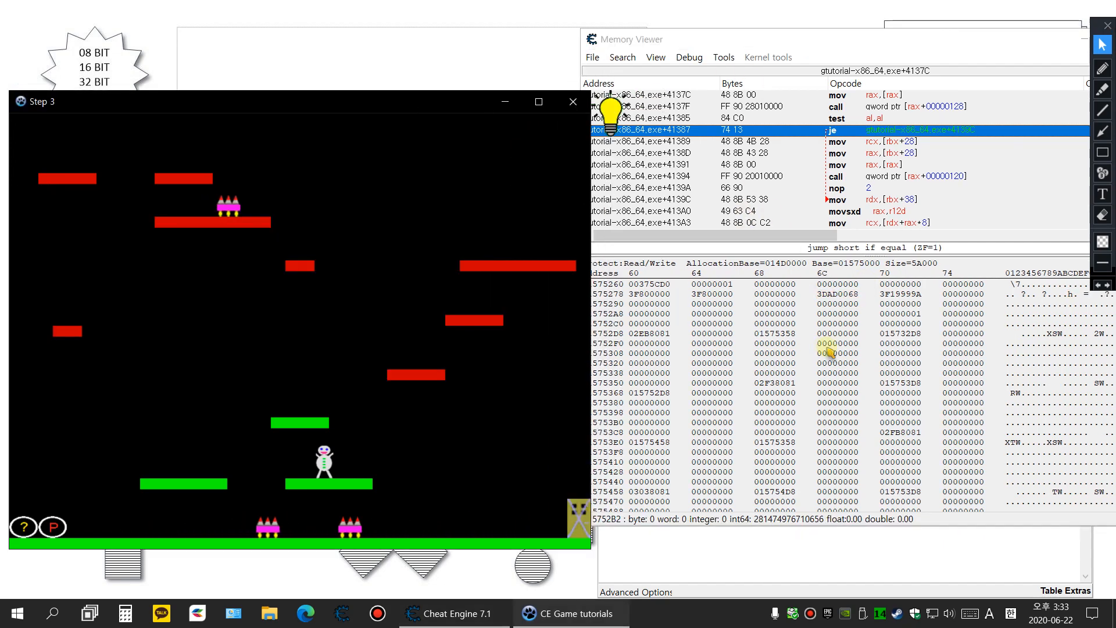
key(Left)
key(Right)
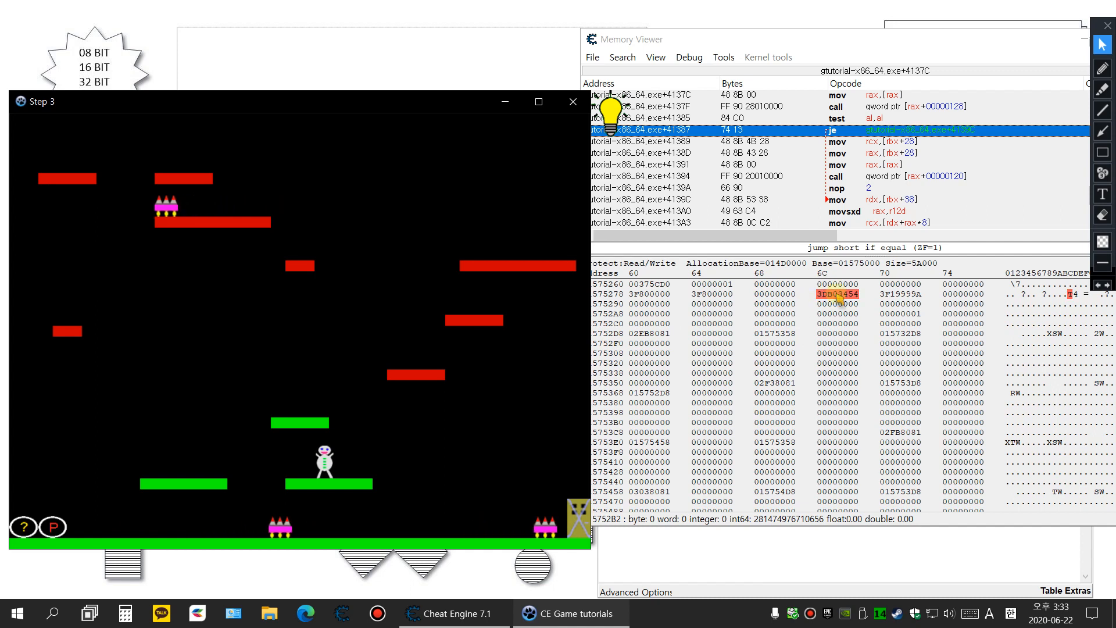
key(Left)
key(space)
key(Right)
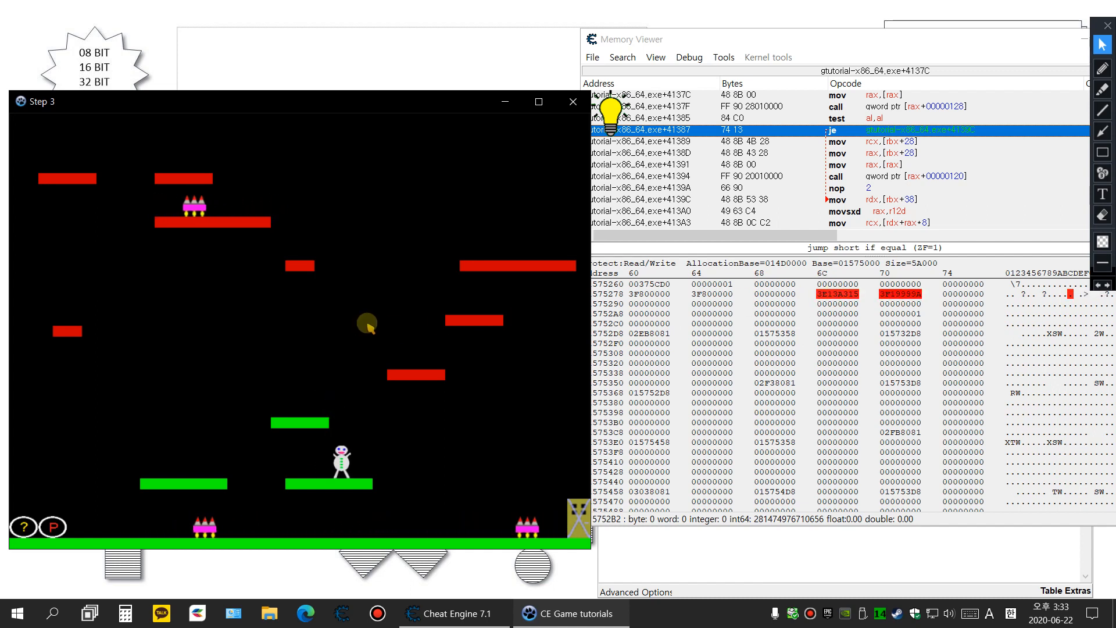
key(space)
key(space)
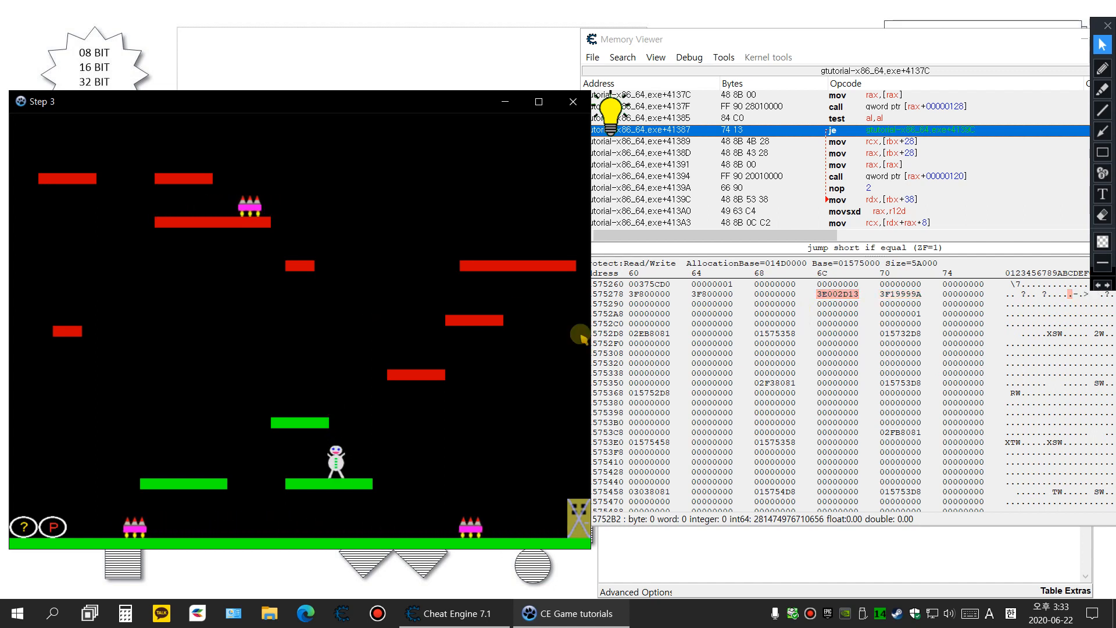
Step: Jump the player off the platforms and walk it to the left end of the ground while watching both coordinate values
key(Left)
key(space)
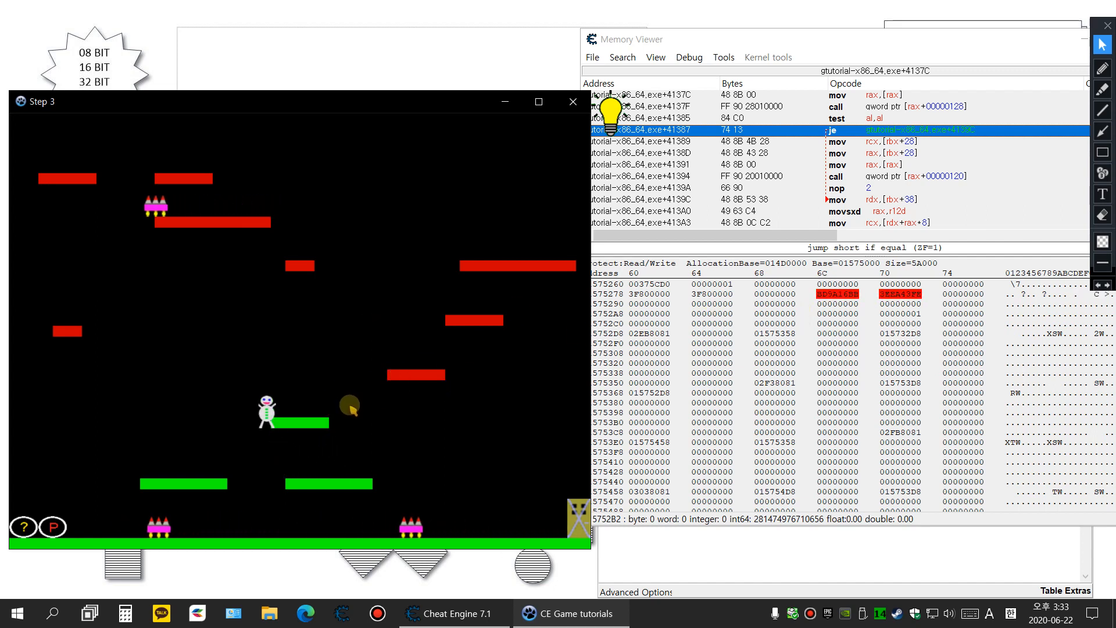
key(Left)
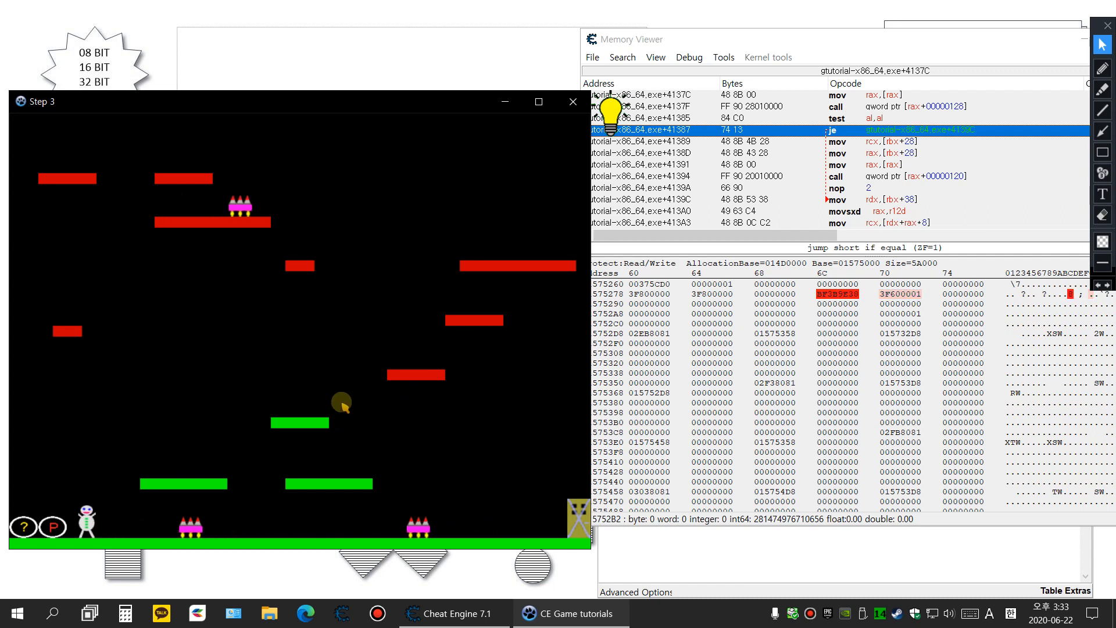
key(Left)
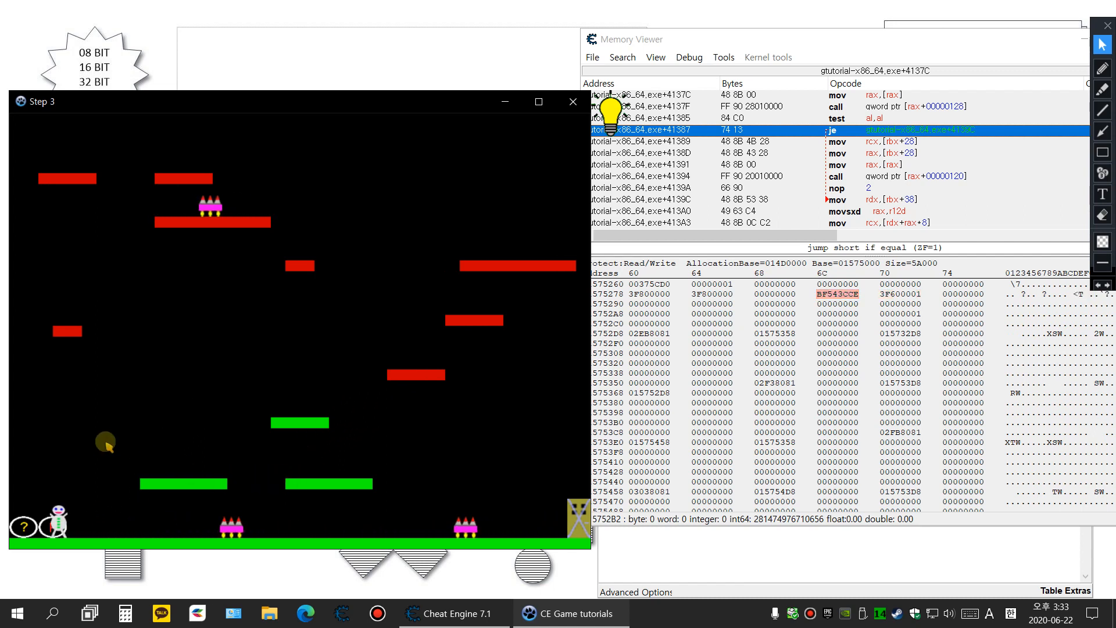
Step: Bring the Cheat Engine address list beside the game and move the player to the level's left edge
key(alt+Tab)
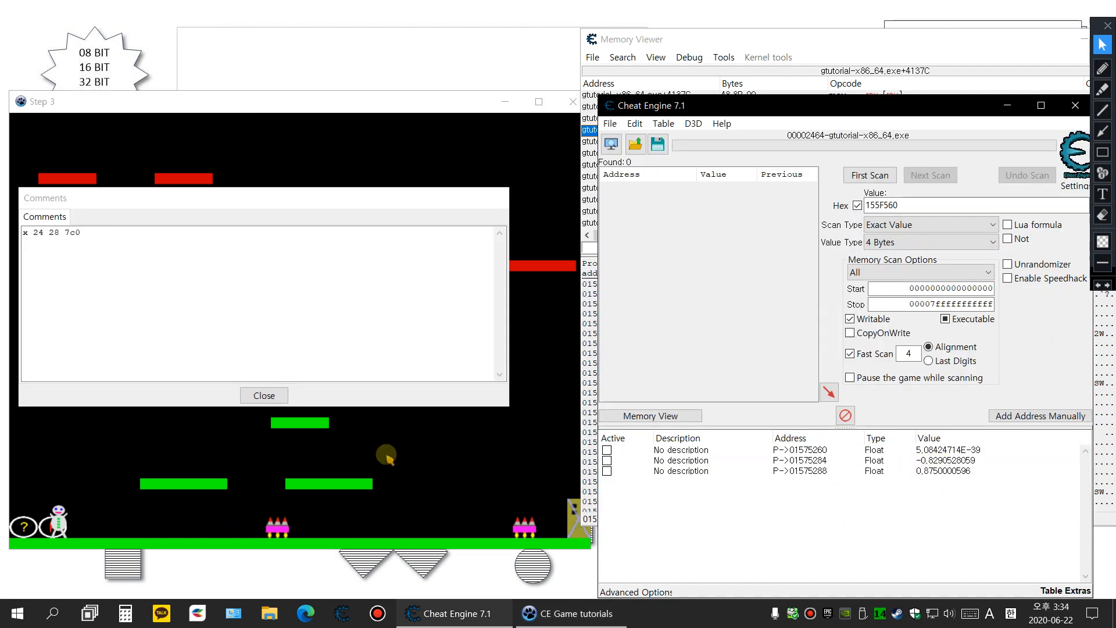
click(242, 124)
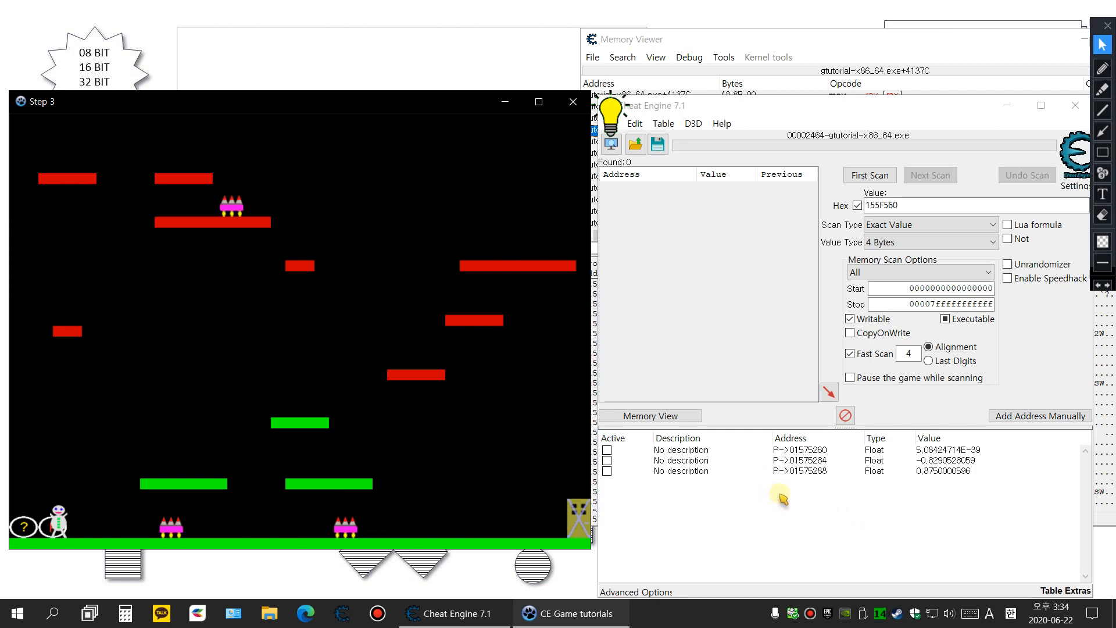
key(Left)
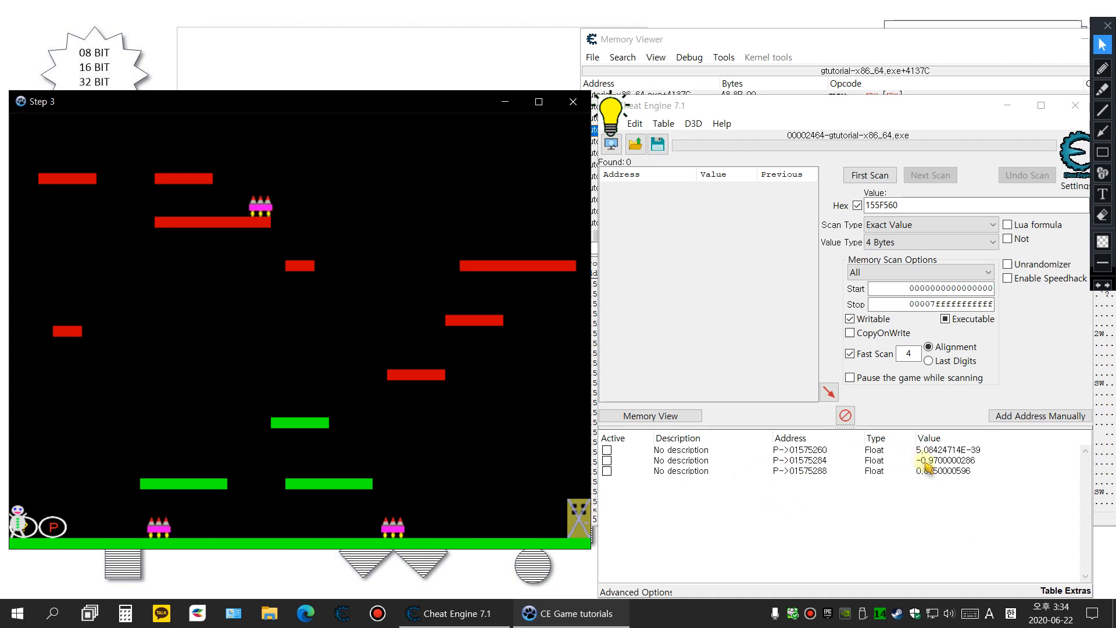
Step: Handwrite -0.97 in red above the player at the left edge and a slashed zero at the level's horizontal centre
click(1103, 68)
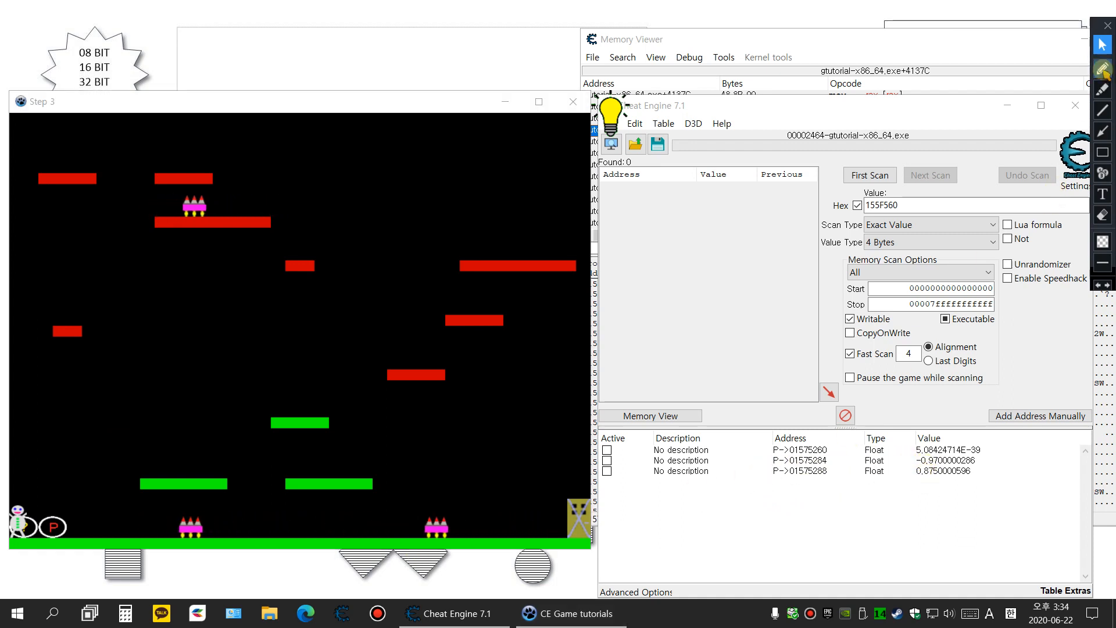
drag(29, 482, 60, 483)
mouse_move(125, 460)
mouse_down()
mouse_move(106, 465)
mouse_move(155, 488)
mouse_up()
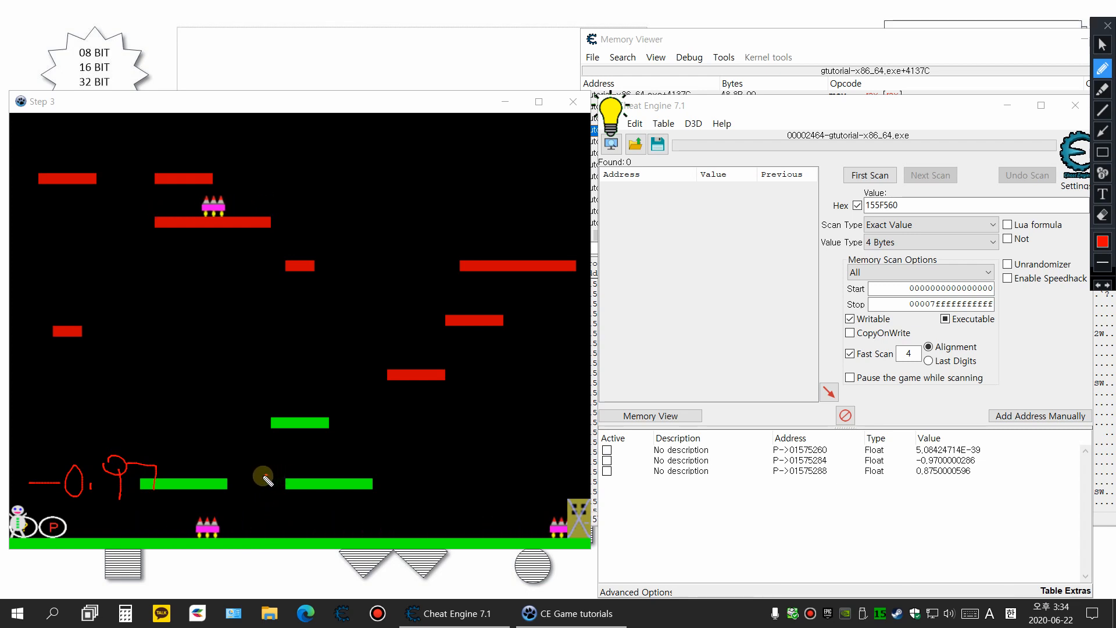
drag(260, 505, 297, 513)
drag(281, 467, 261, 483)
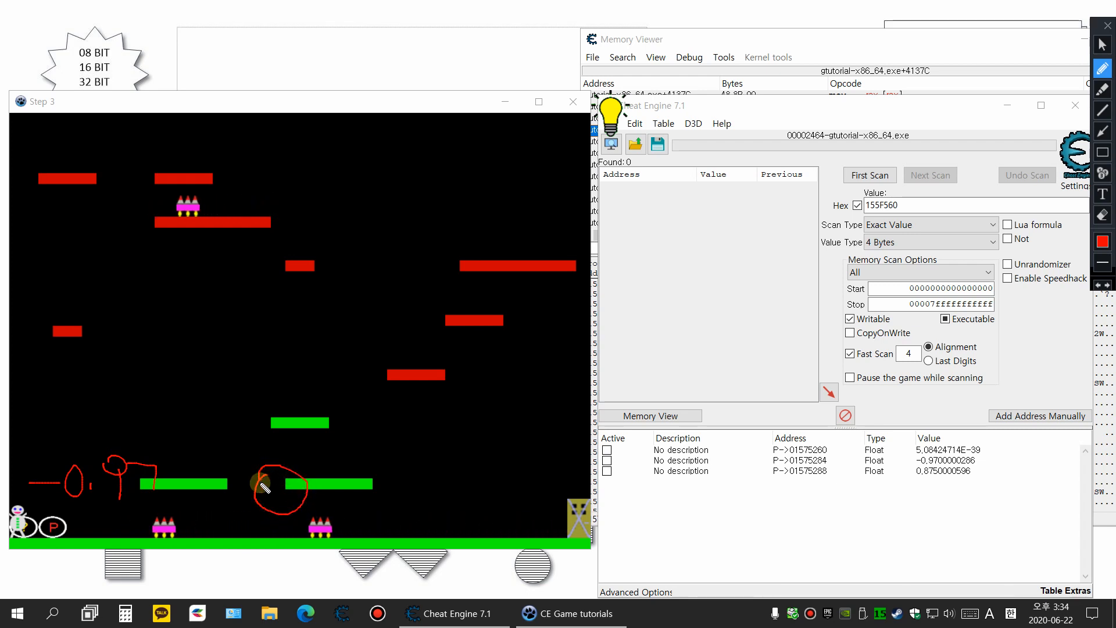
drag(301, 458, 299, 462)
Step: Draw arrows leading left and right from the centre zero and handwrite +0.97 near the door
drag(241, 500, 201, 478)
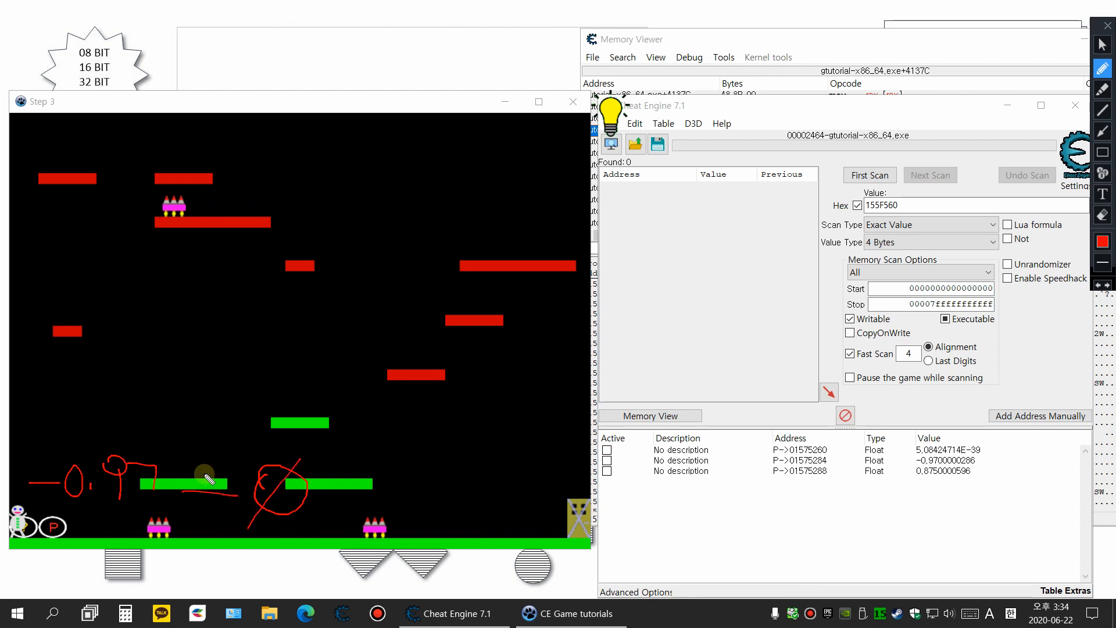
mouse_move(347, 496)
mouse_down()
mouse_move(395, 494)
mouse_move(401, 483)
mouse_move(385, 508)
mouse_up()
click(492, 488)
drag(517, 482, 488, 482)
mouse_move(488, 453)
mouse_down()
mouse_move(488, 478)
mouse_move(547, 488)
mouse_up()
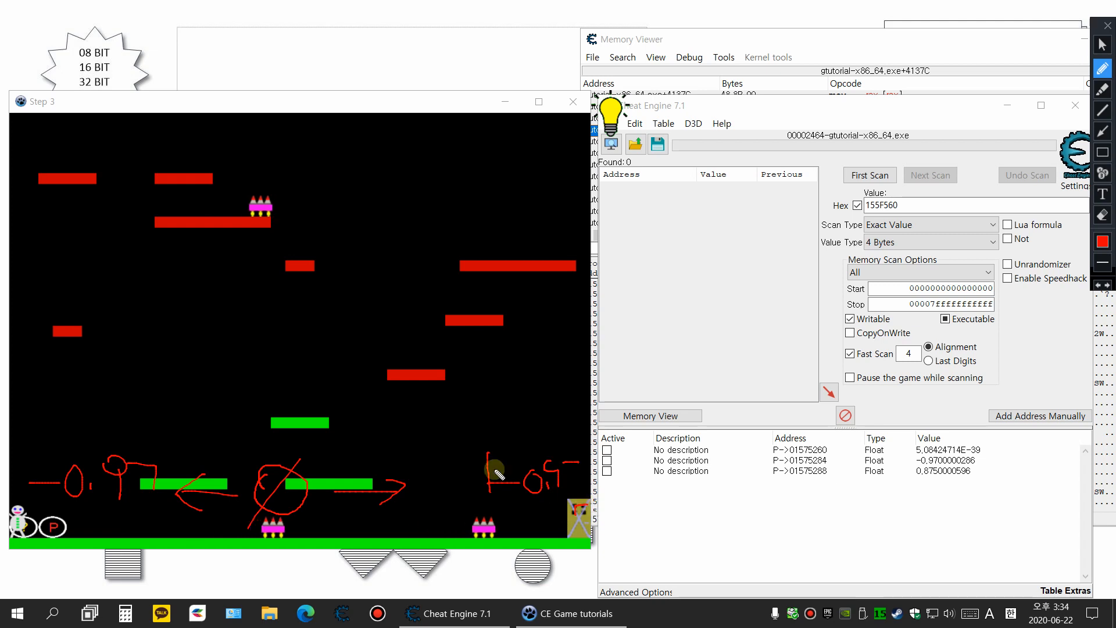
Step: Mark the level's full width with a long double-headed arrow and its midpoint, and clear all pen annotations
drag(226, 396, 551, 396)
mouse_move(523, 371)
mouse_down()
mouse_move(567, 387)
mouse_move(558, 401)
mouse_up()
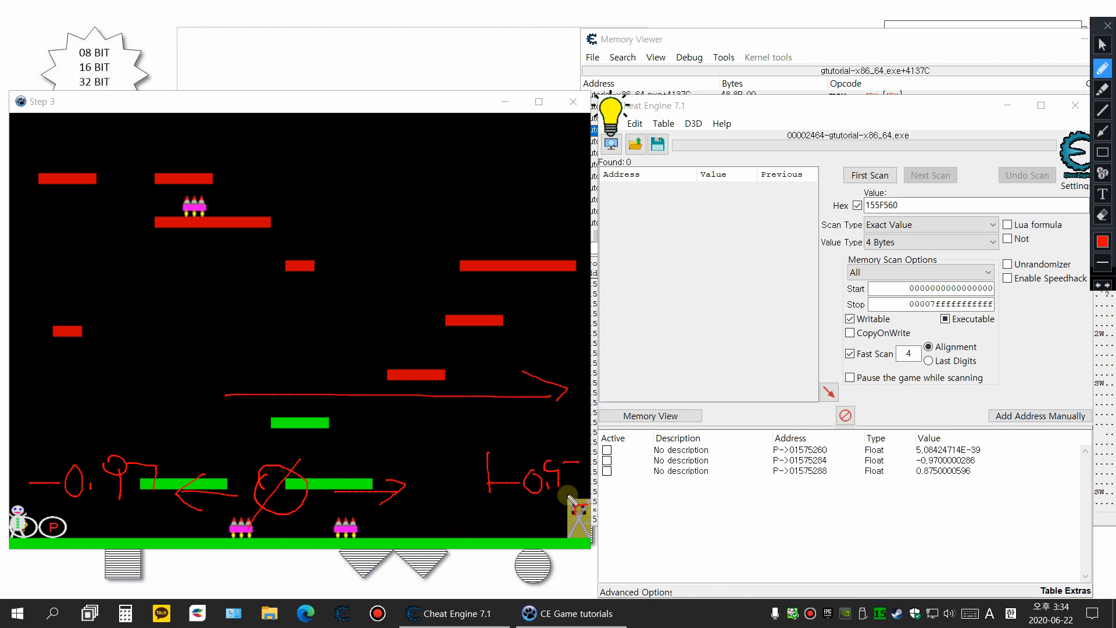
mouse_move(528, 494)
mouse_down()
mouse_move(596, 483)
mouse_move(511, 497)
mouse_up()
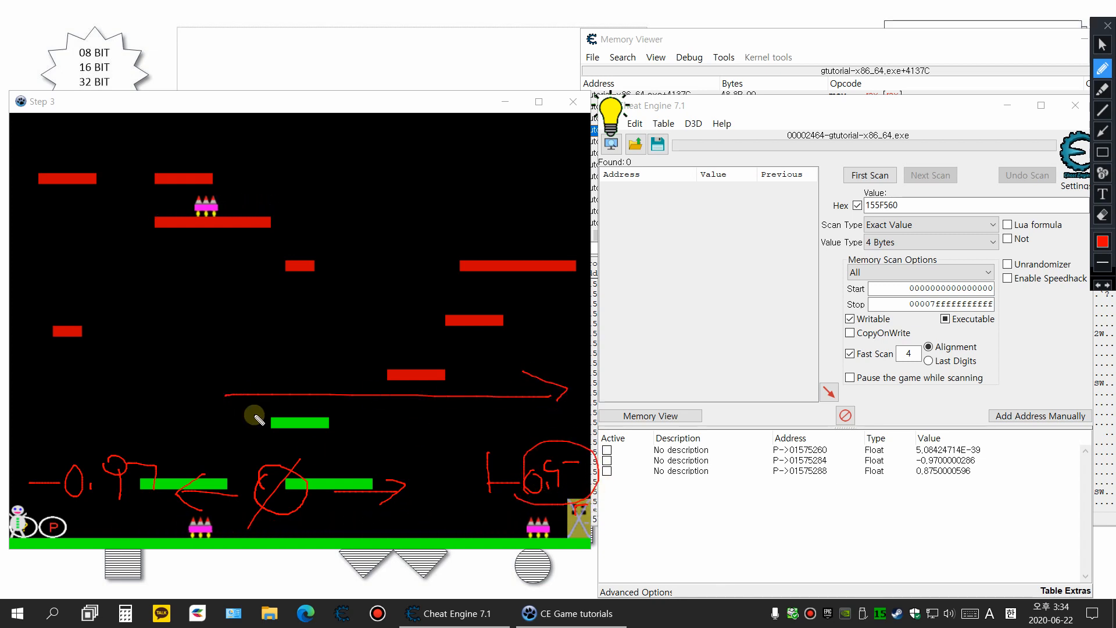
mouse_move(246, 397)
mouse_down()
mouse_move(26, 402)
mouse_move(47, 372)
mouse_move(73, 435)
mouse_up()
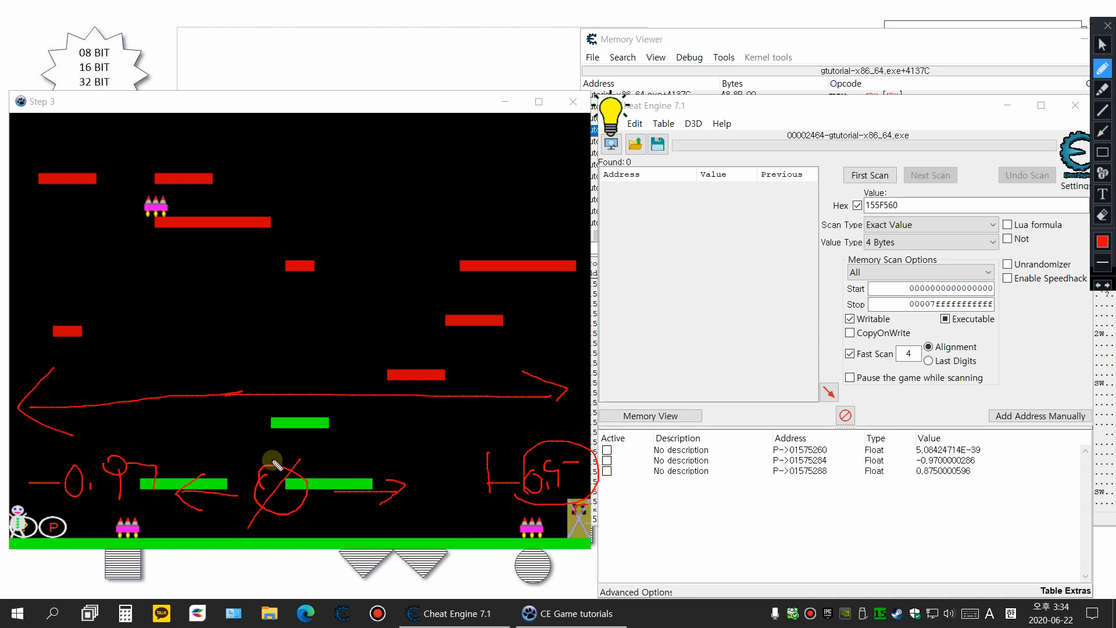
mouse_move(304, 397)
mouse_down()
mouse_move(334, 446)
mouse_move(303, 426)
mouse_up()
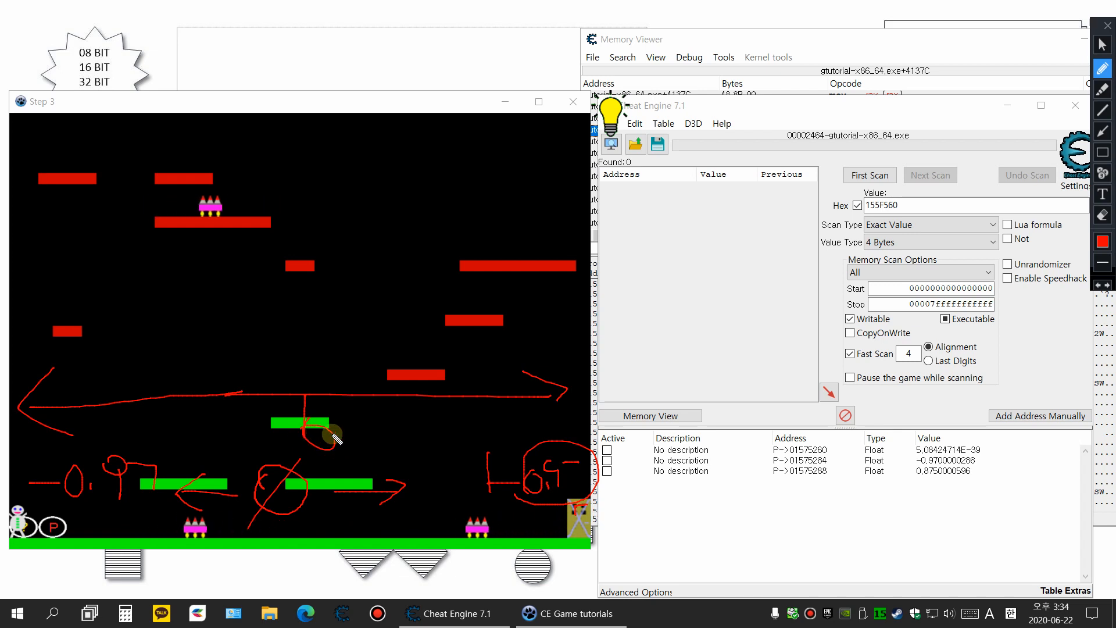
key(Delete)
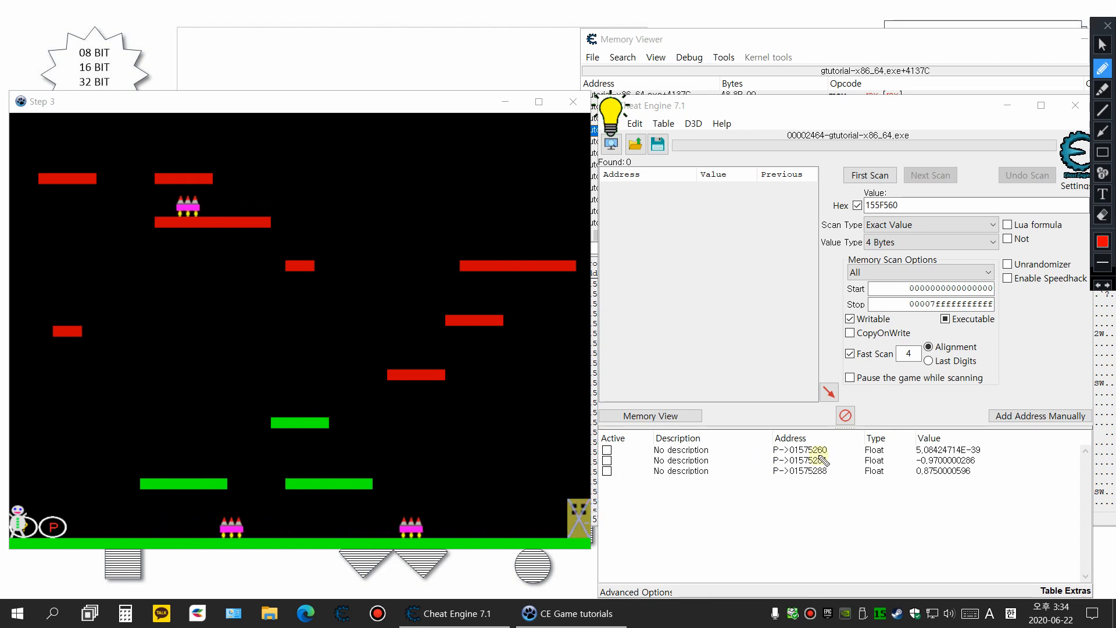
Step: Underline the coordinate entries and set the descriptions of address 01575284 to x and 01575288 to y
drag(624, 476, 997, 481)
click(1103, 44)
double_click(680, 460)
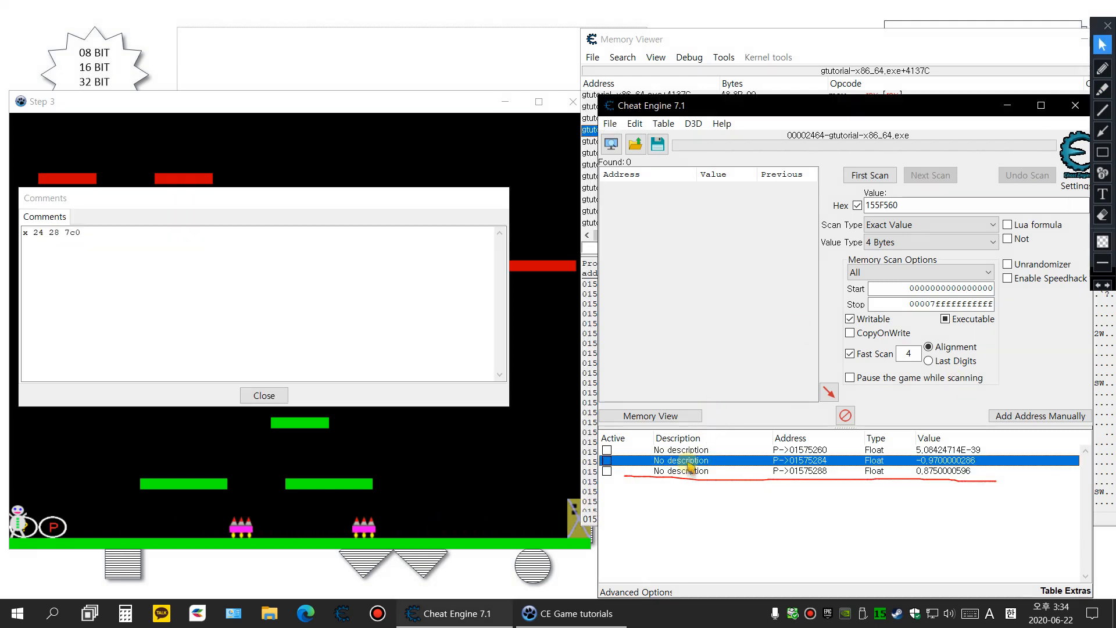
text(x)
click(602, 341)
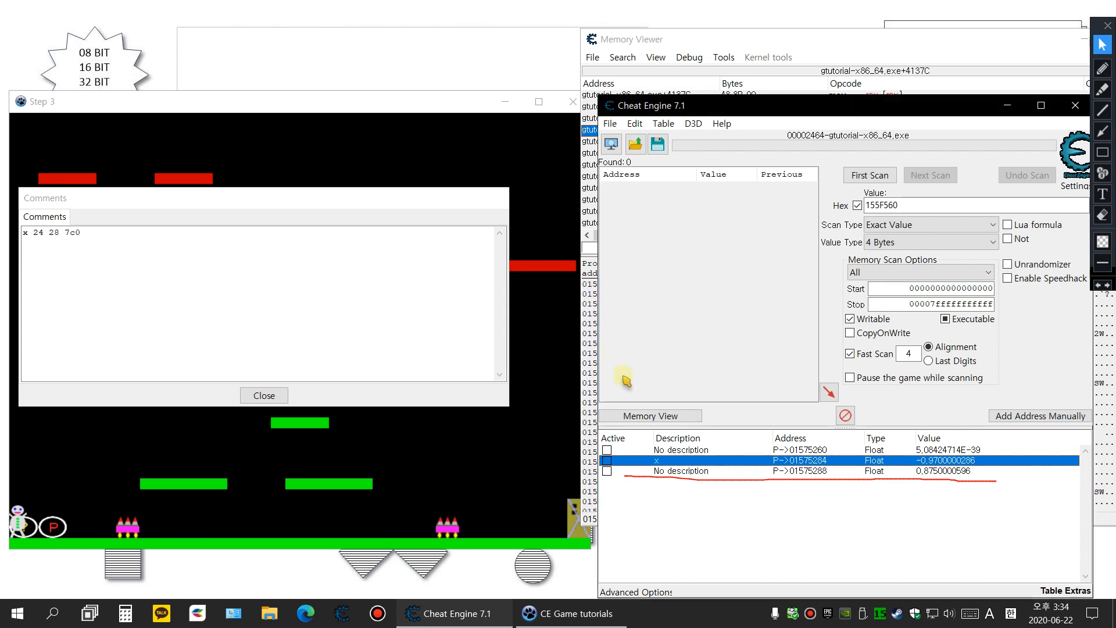
double_click(680, 471)
text(y)
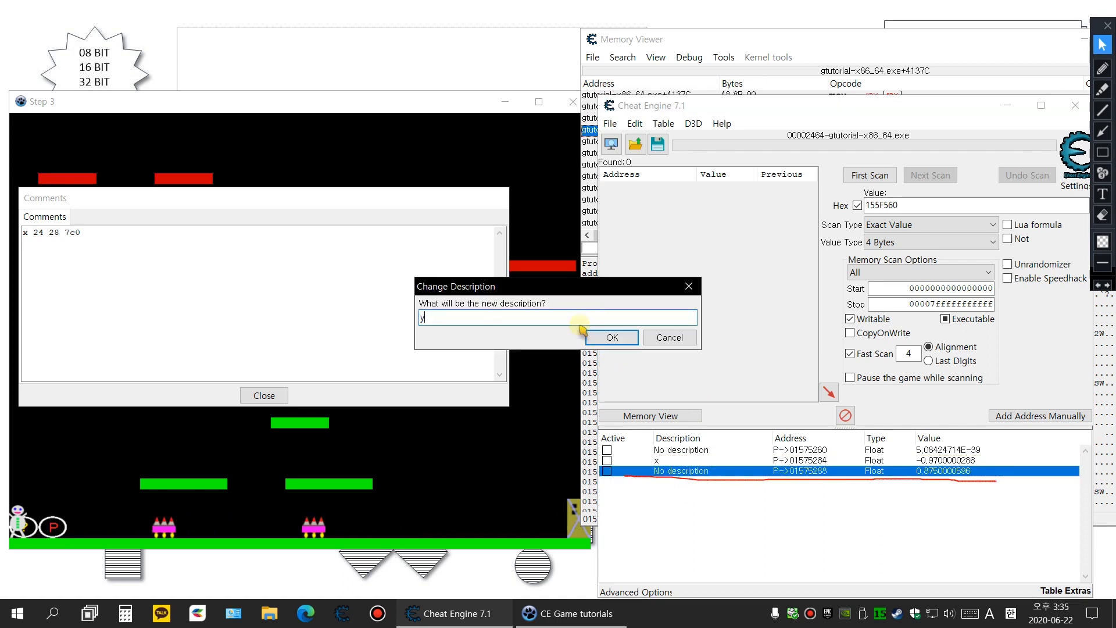
click(610, 337)
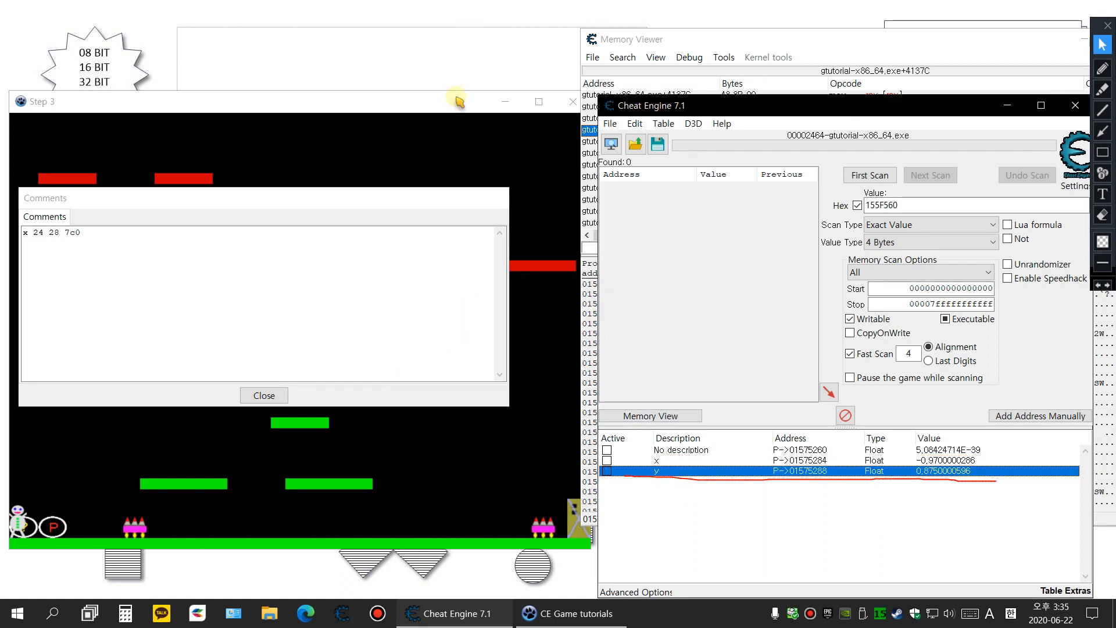
Step: Draw a vertical red axis over the game with a zero mark at mid-height and circle the player
click(467, 110)
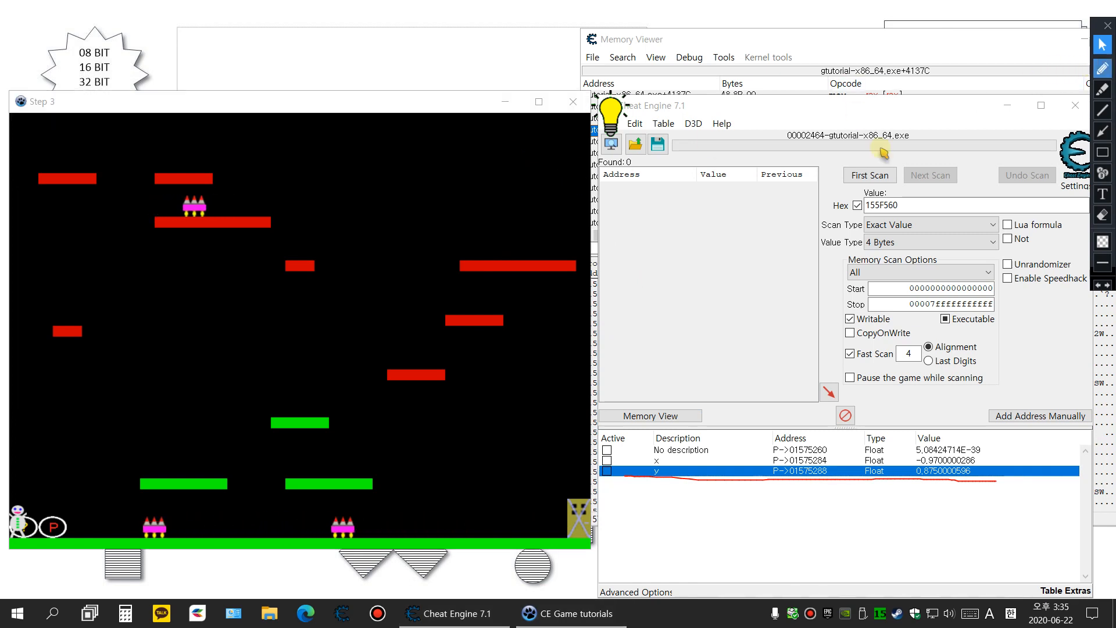
click(242, 253)
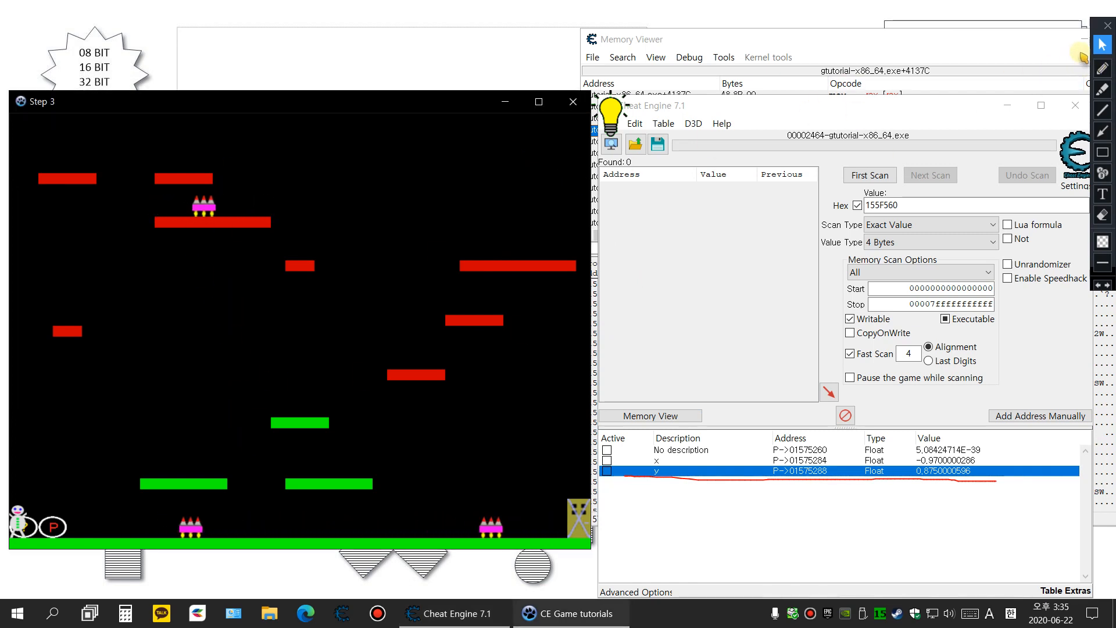
click(1103, 69)
drag(117, 178, 114, 535)
mouse_move(115, 349)
mouse_down()
mouse_move(105, 364)
mouse_move(227, 360)
mouse_up()
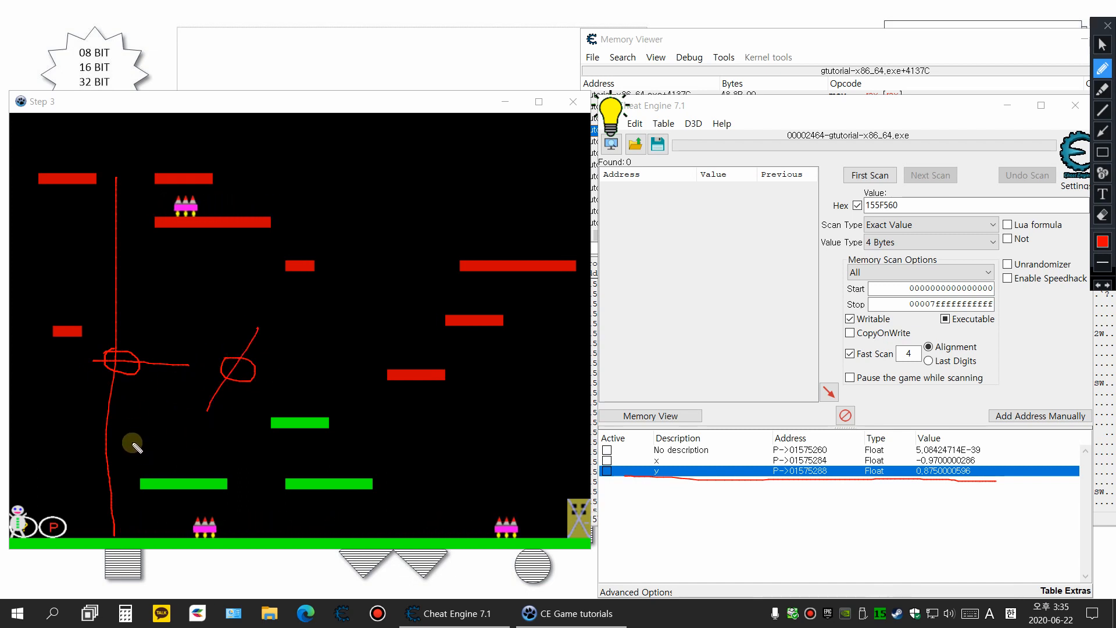
drag(30, 499, 36, 526)
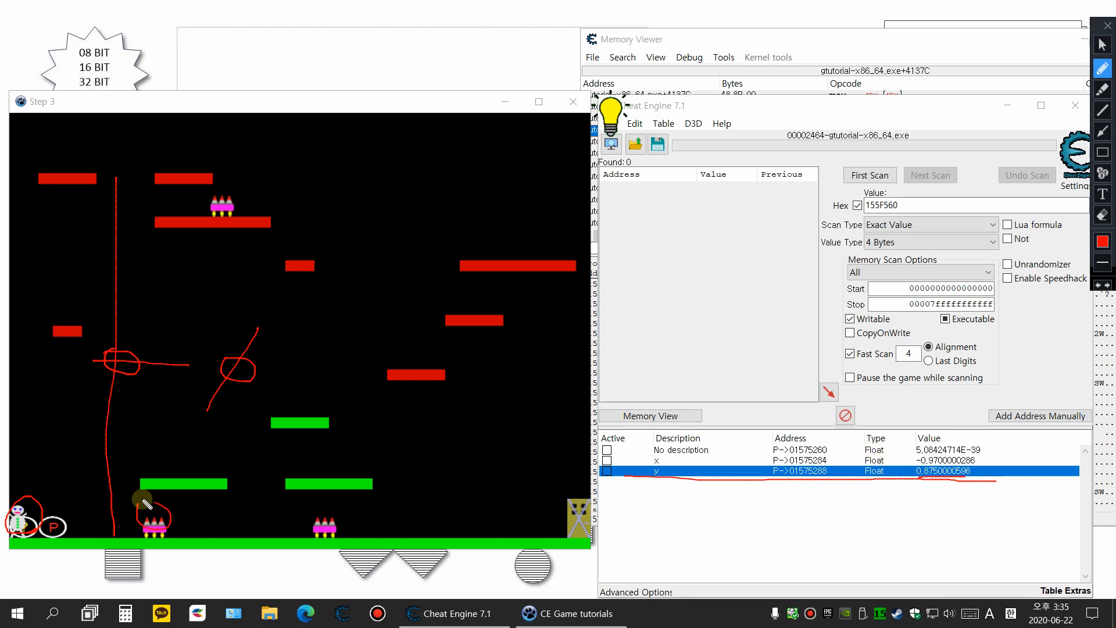
Step: Handwrite 0.87 near the ground with an upward arrow toward the zero mark and an arrow leading to another zero
drag(188, 528, 190, 528)
mouse_move(224, 490)
mouse_down()
mouse_move(229, 526)
mouse_move(281, 527)
mouse_up()
mouse_move(197, 492)
mouse_down()
mouse_move(194, 414)
mouse_move(278, 434)
mouse_move(277, 457)
mouse_up()
drag(321, 419, 320, 450)
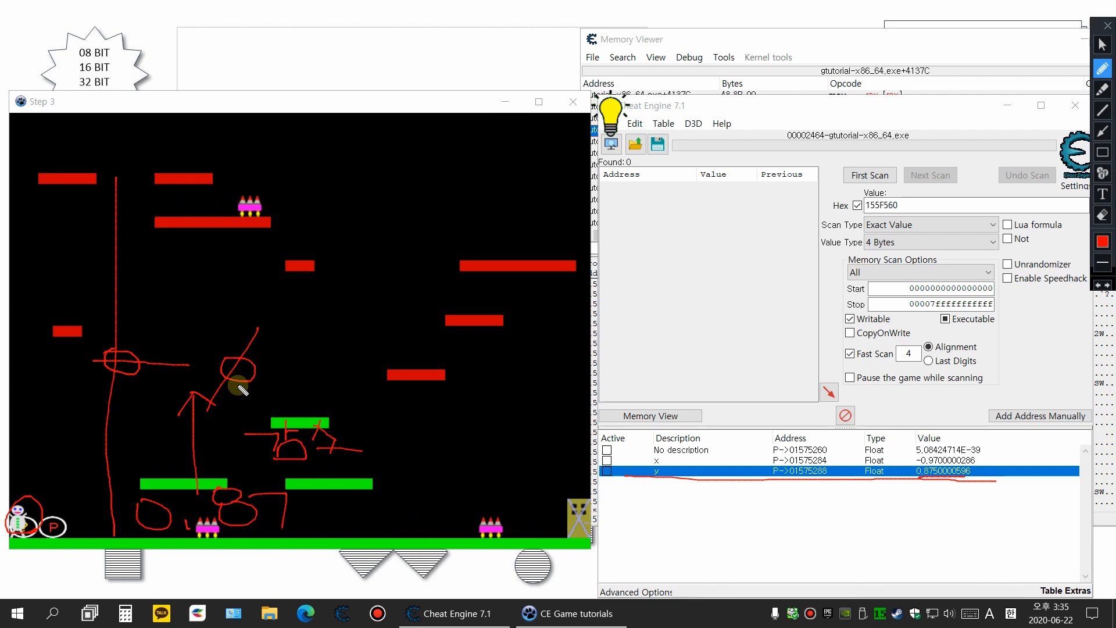
mouse_move(314, 507)
mouse_down()
mouse_move(377, 506)
mouse_move(378, 517)
mouse_up()
drag(444, 498, 449, 519)
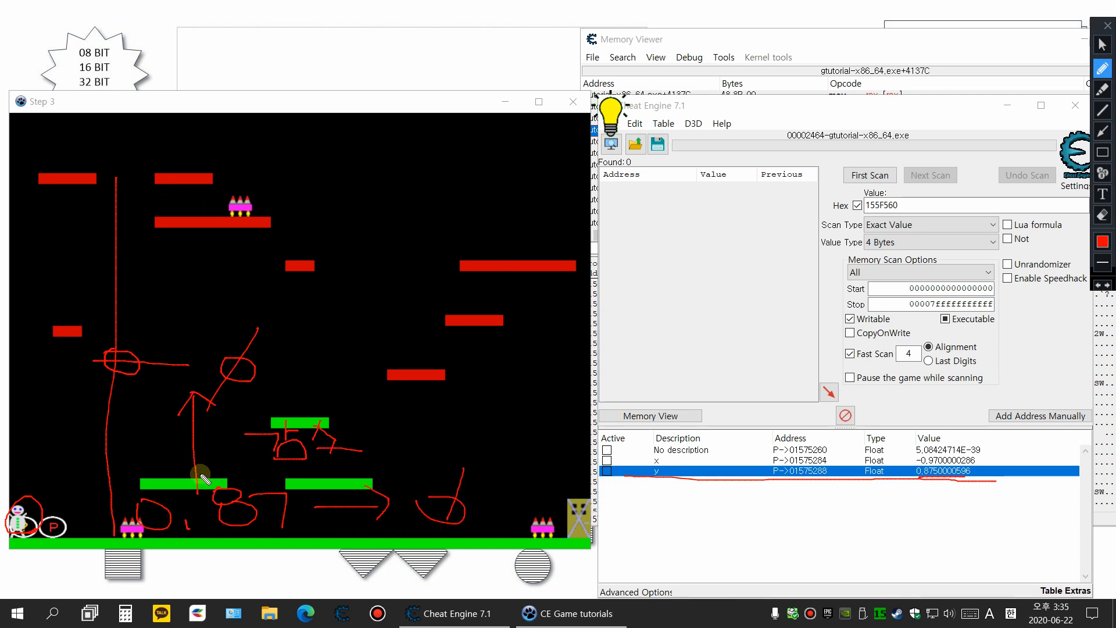
Step: Mark the halfway point of the upward arrow below the zero mark and handwrite 0.43 for that height
mouse_move(198, 396)
mouse_down()
mouse_move(197, 383)
mouse_move(179, 387)
mouse_up()
drag(185, 368, 215, 388)
drag(146, 440, 211, 438)
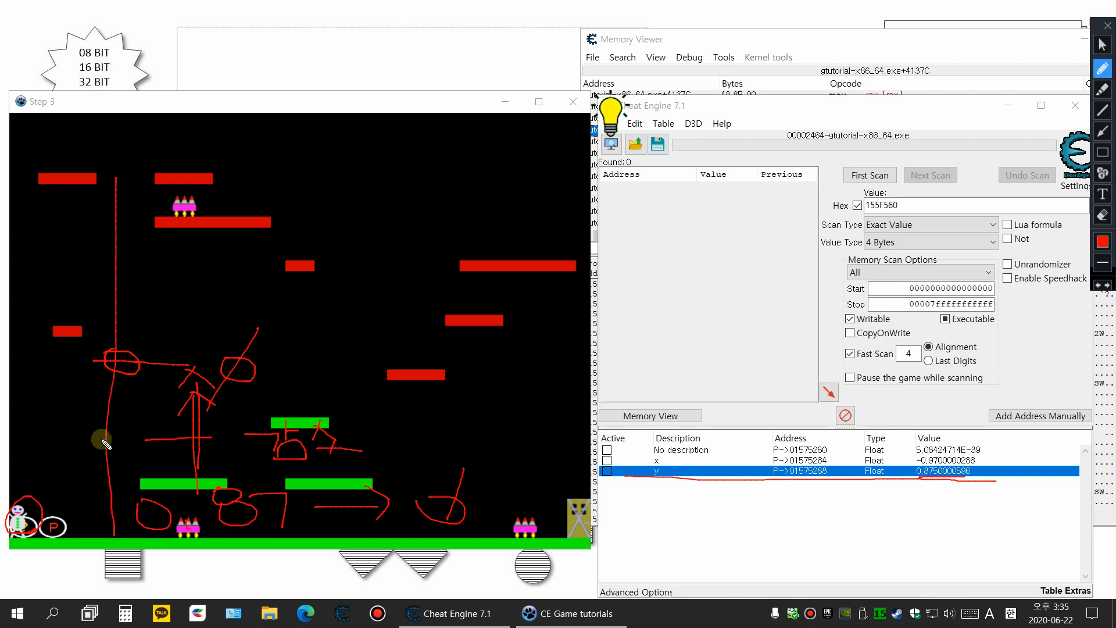
mouse_move(435, 432)
mouse_down()
mouse_move(433, 448)
mouse_move(446, 436)
mouse_move(455, 445)
mouse_up()
mouse_move(481, 409)
mouse_down()
mouse_move(521, 439)
mouse_move(511, 444)
mouse_up()
Step: Draw a vertical line above the zero mark and handwrite -0.87 at its upper end and -0.43 halfway down
drag(202, 296, 205, 309)
drag(197, 155, 204, 307)
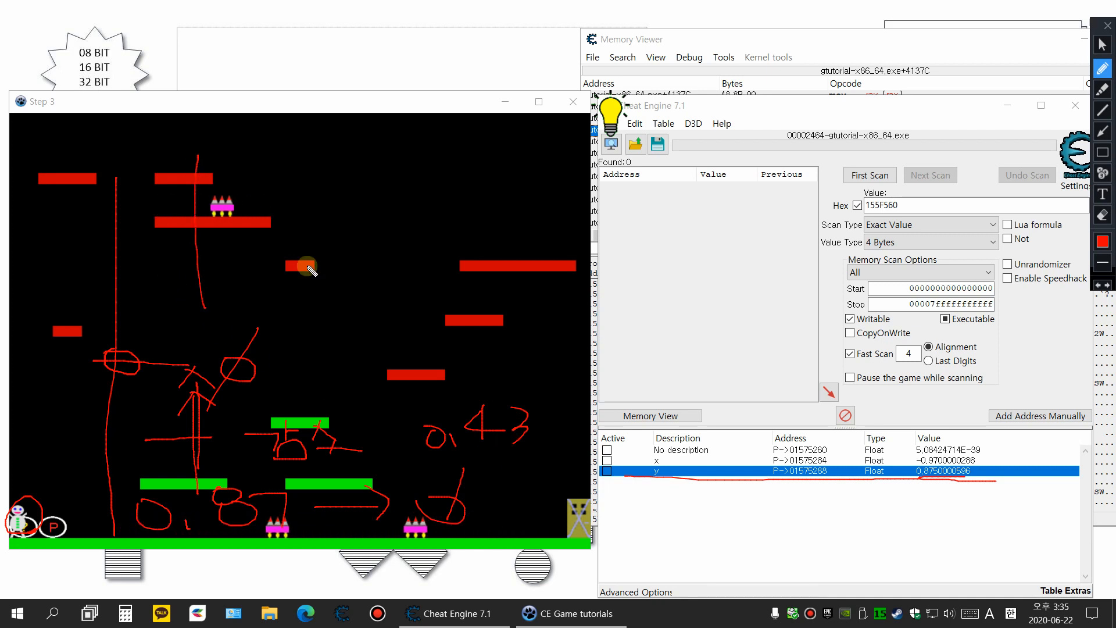
mouse_move(250, 526)
mouse_down()
mouse_move(298, 466)
mouse_move(150, 518)
mouse_move(226, 517)
mouse_up()
mouse_move(251, 168)
mouse_down()
mouse_move(324, 179)
mouse_move(378, 167)
mouse_move(391, 177)
mouse_move(428, 162)
mouse_move(420, 187)
mouse_up()
mouse_move(199, 248)
mouse_down()
mouse_move(279, 245)
mouse_move(341, 259)
mouse_up()
click(390, 269)
mouse_move(414, 235)
mouse_down()
mouse_move(430, 260)
mouse_move(424, 274)
mouse_move(443, 255)
mouse_move(440, 272)
mouse_up()
Step: Circle the red and green platforms across the level, and clear all pen annotations
mouse_move(71, 320)
mouse_down()
mouse_move(58, 319)
mouse_move(82, 308)
mouse_move(76, 322)
mouse_up()
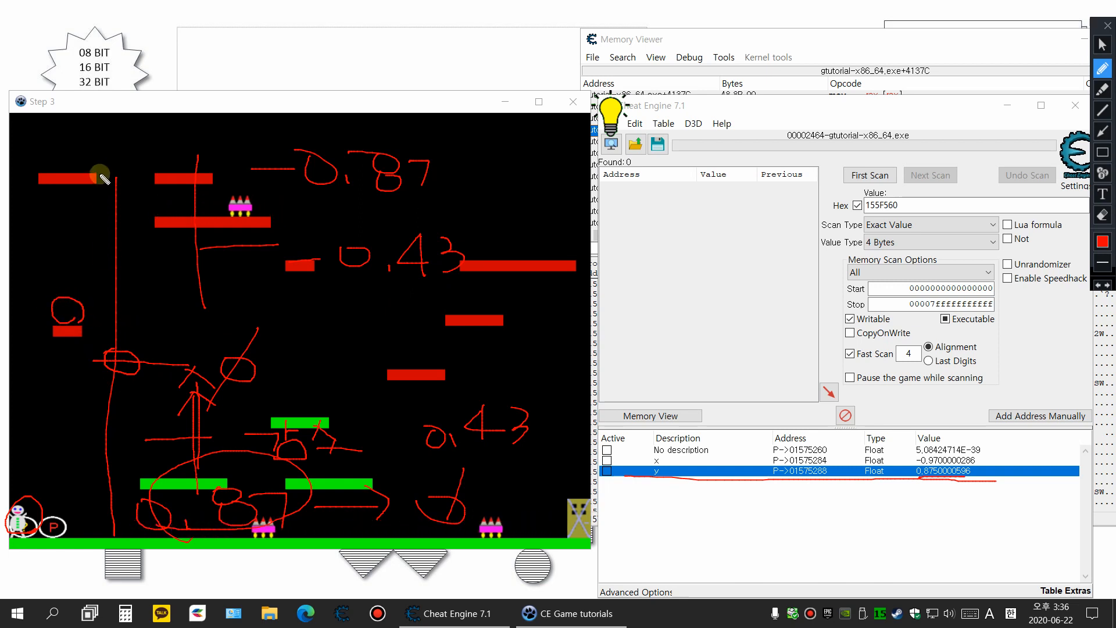
drag(51, 173, 76, 164)
drag(181, 158, 182, 169)
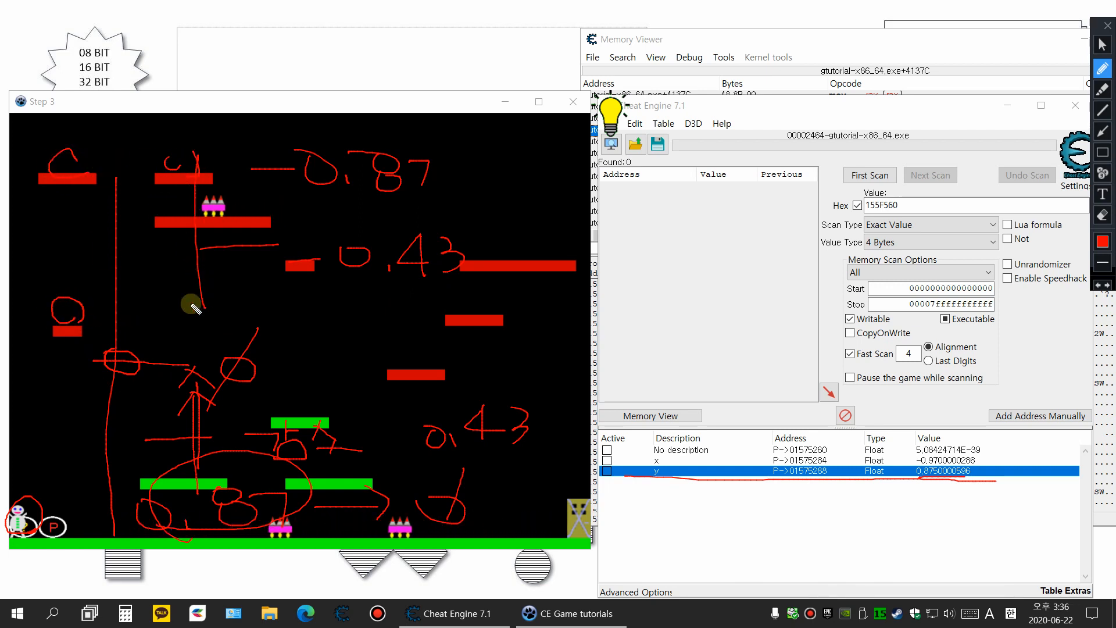
mouse_move(185, 197)
mouse_down()
mouse_move(160, 205)
mouse_move(185, 215)
mouse_move(143, 266)
mouse_up()
drag(72, 307, 63, 349)
mouse_move(313, 256)
mouse_down()
mouse_move(294, 279)
mouse_move(318, 278)
mouse_up()
mouse_move(459, 291)
mouse_down()
mouse_move(431, 319)
mouse_move(465, 336)
mouse_up()
mouse_move(421, 385)
mouse_down()
mouse_move(439, 389)
mouse_move(416, 398)
mouse_up()
mouse_move(320, 432)
mouse_down()
mouse_move(260, 414)
mouse_move(342, 410)
mouse_up()
drag(362, 495, 332, 485)
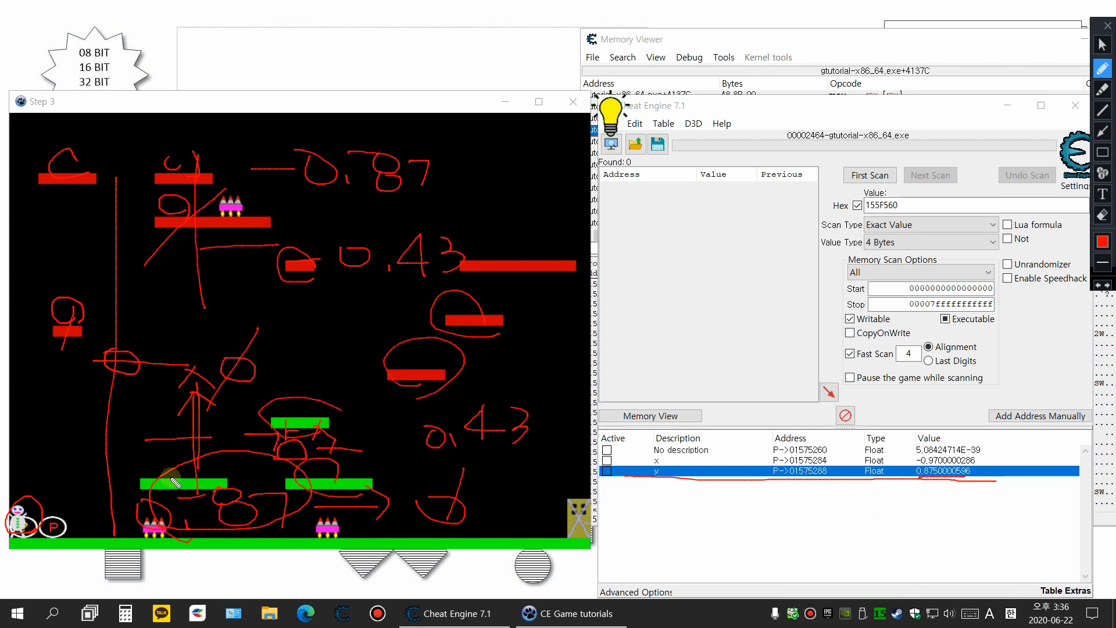
key(Delete)
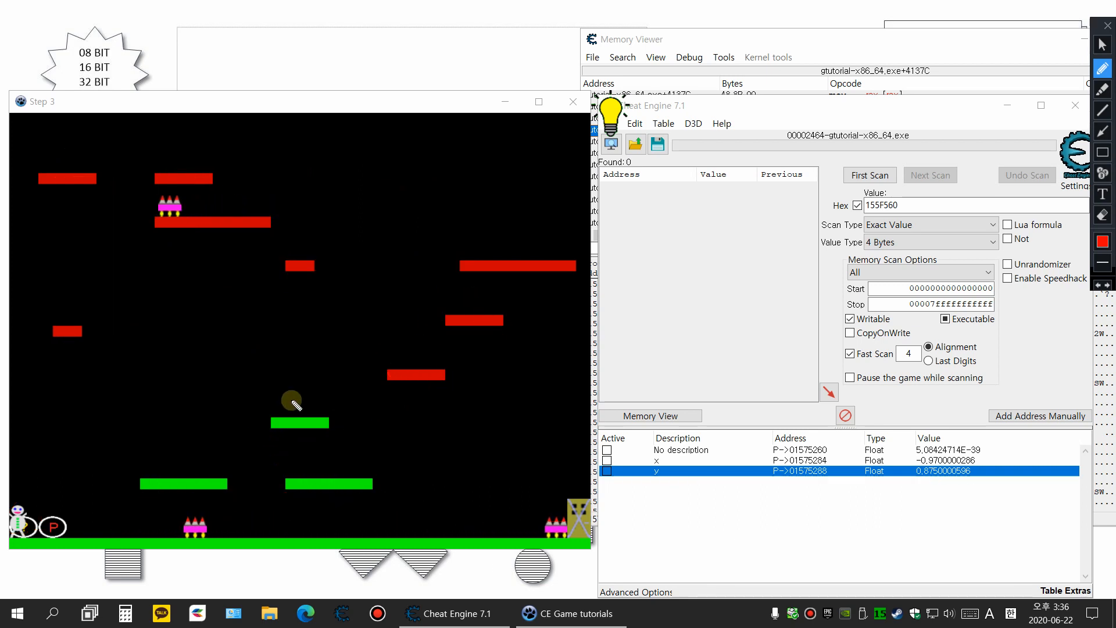
click(1103, 45)
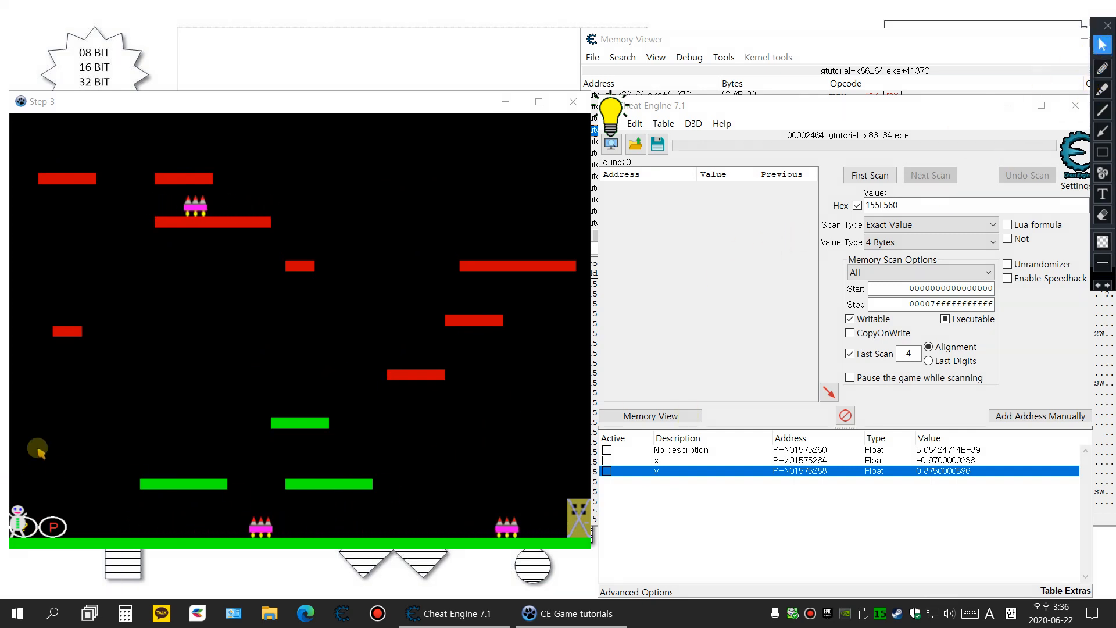
Step: Bring the Memory Viewer to the front and close the table comments window
click(130, 424)
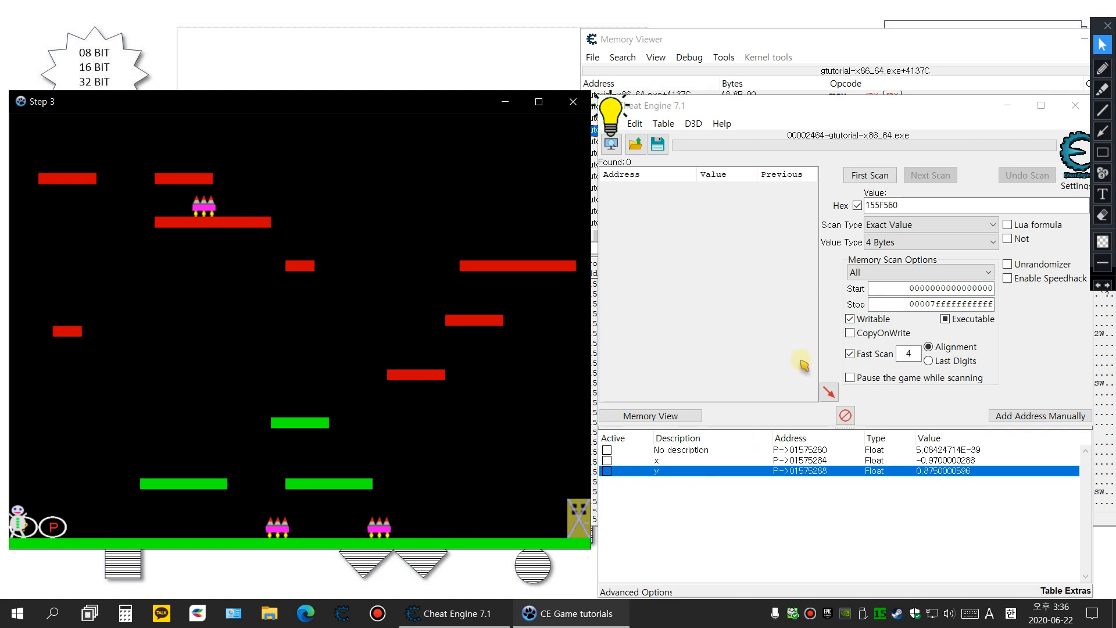
click(723, 39)
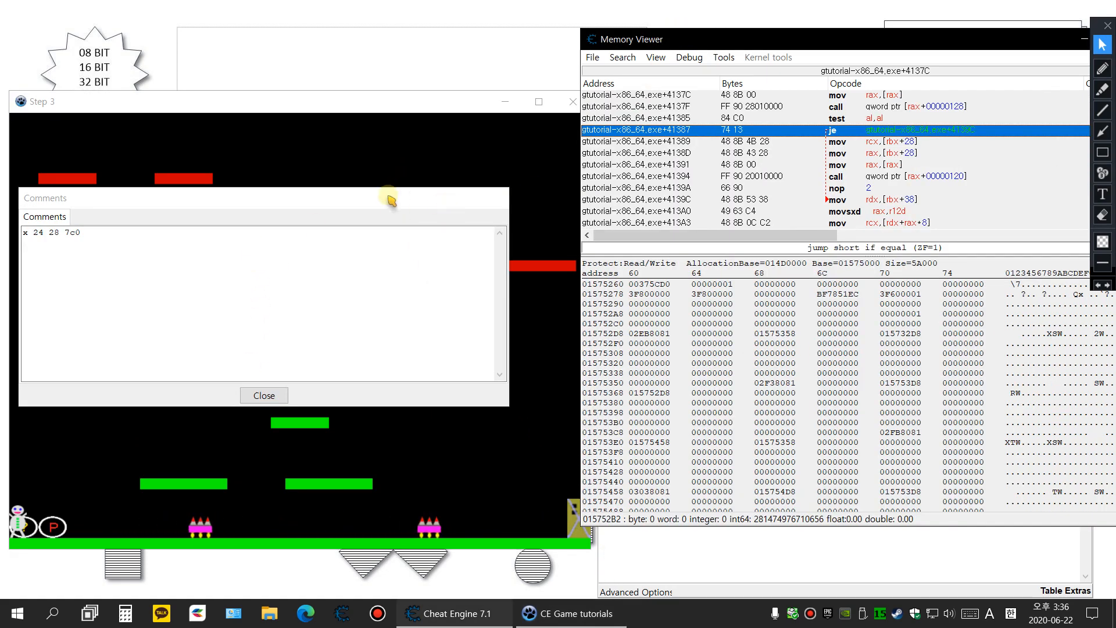
click(264, 395)
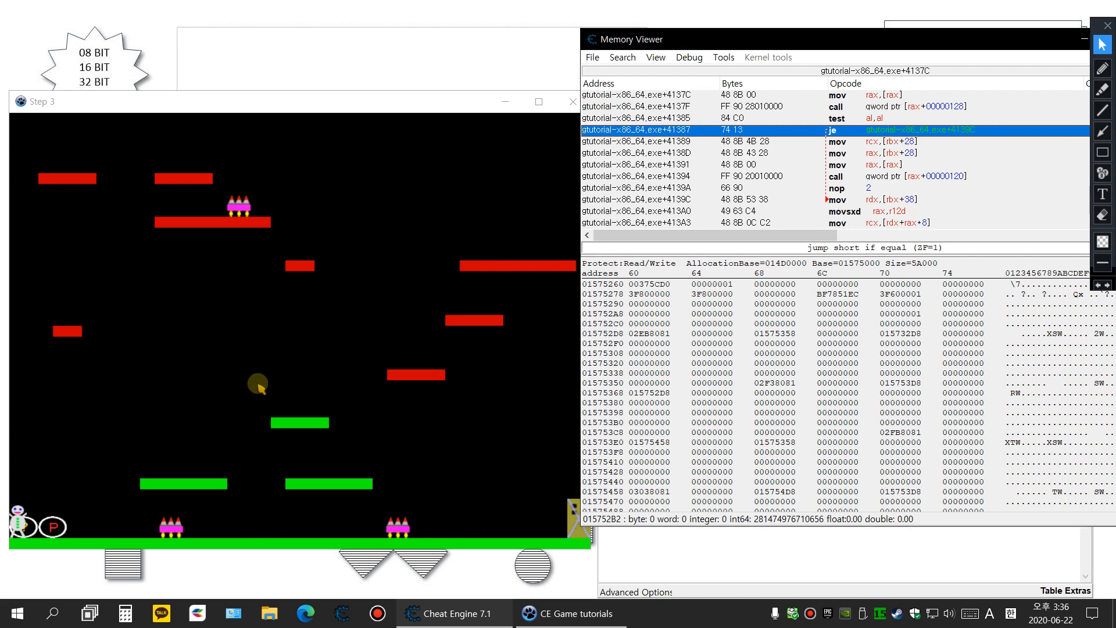
Step: Move the player right in the game while watching the memory region starting at 01575260
click(266, 384)
key(Right)
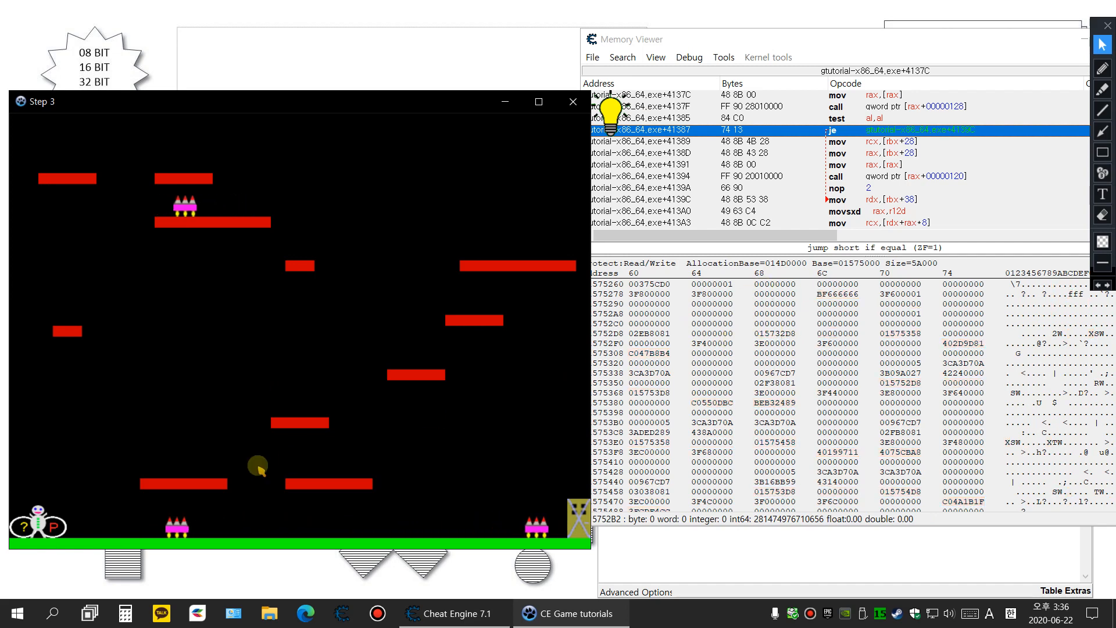
key(Right)
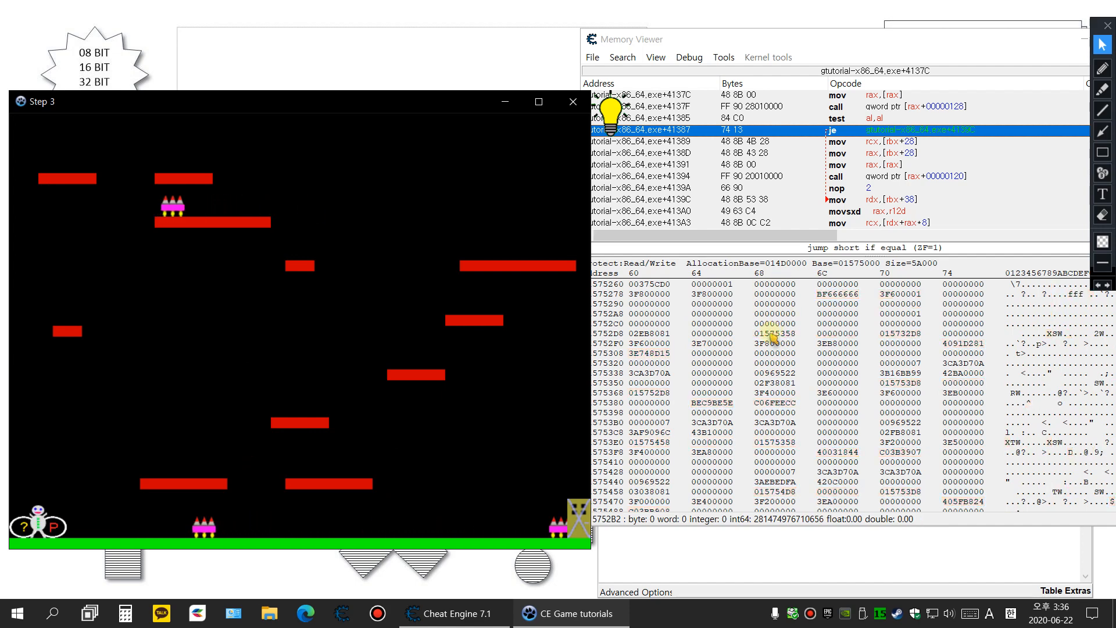
Step: Change the display type of the memory region in the Memory Viewer to Byte hex
key(Right)
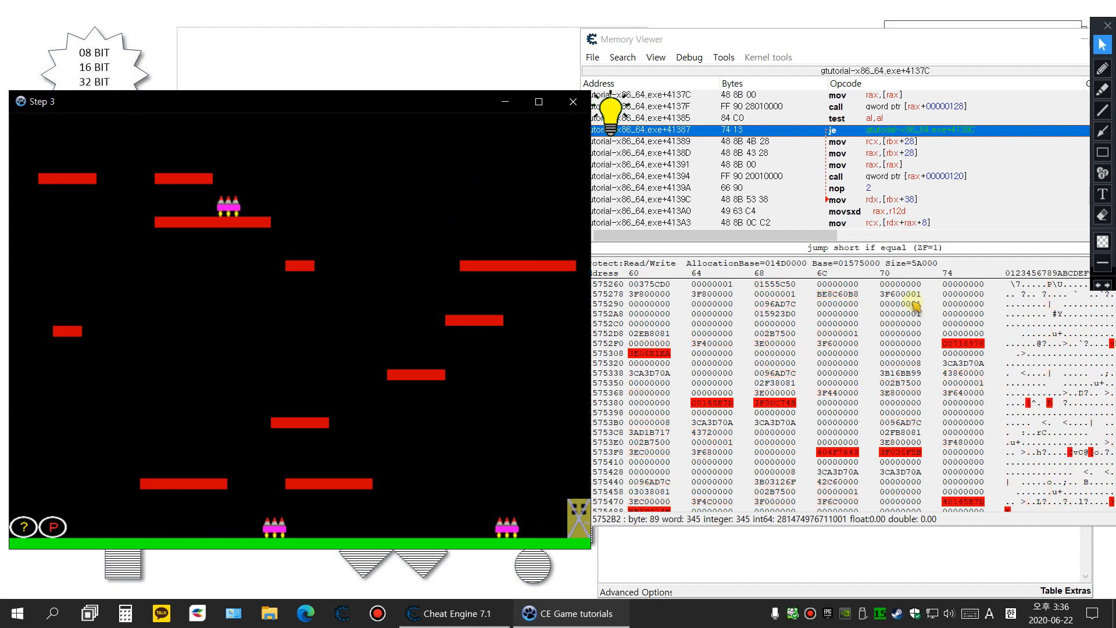
click(800, 324)
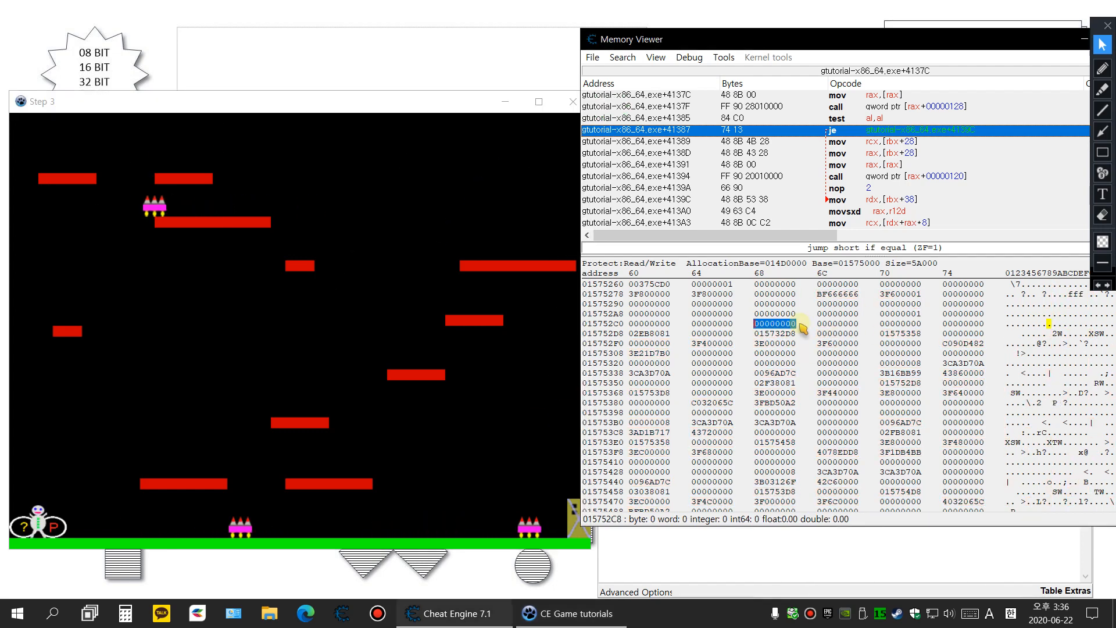
right_click(801, 324)
click(714, 324)
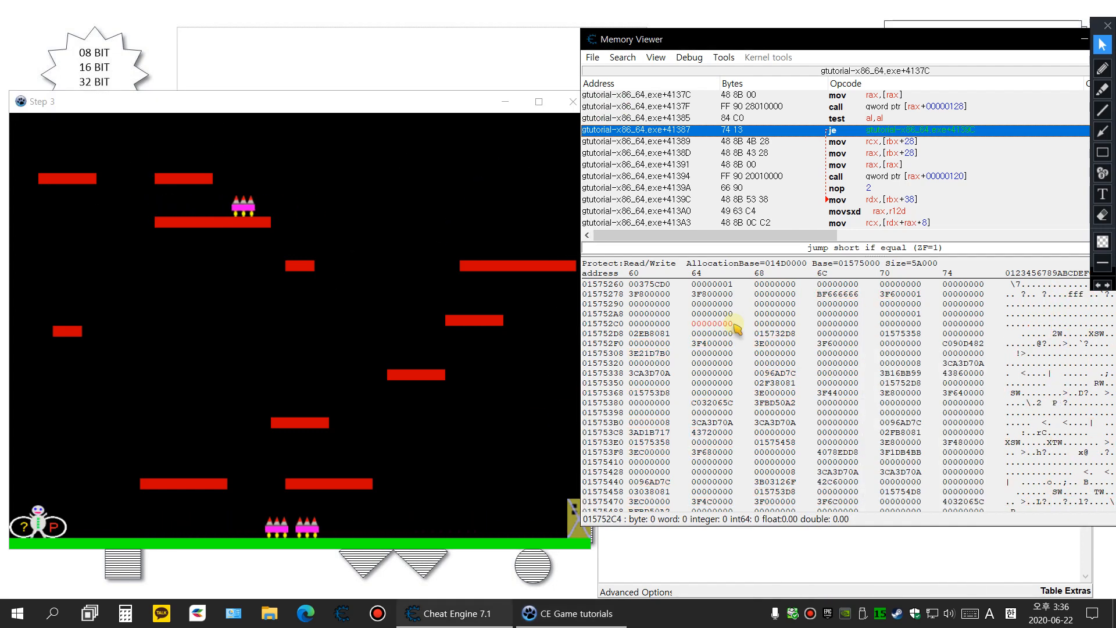
right_click(743, 326)
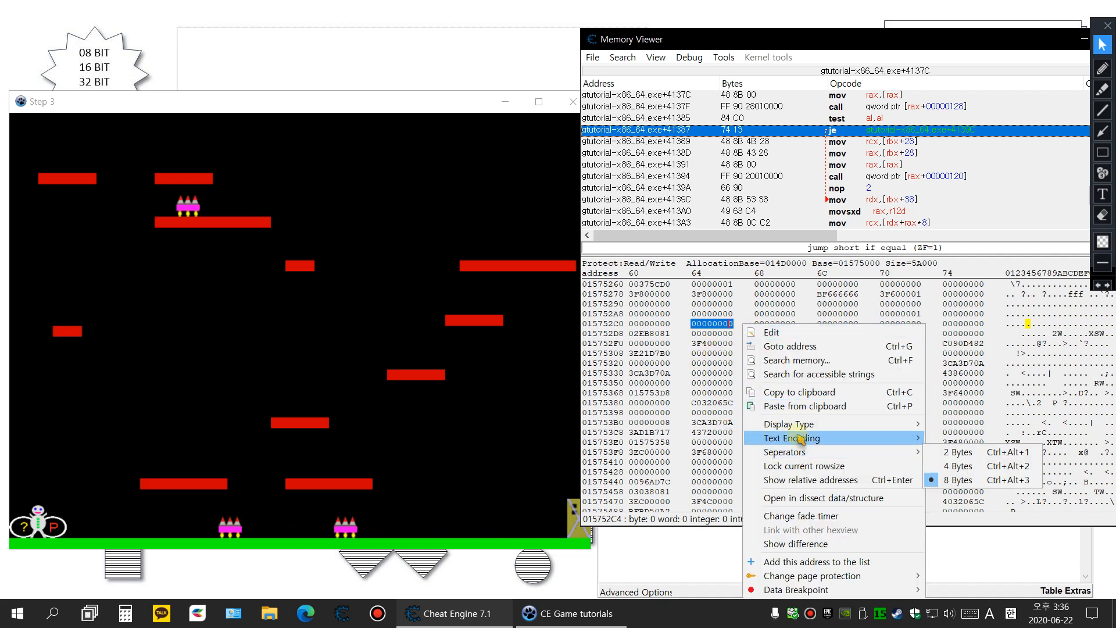
mouse_move(866, 429)
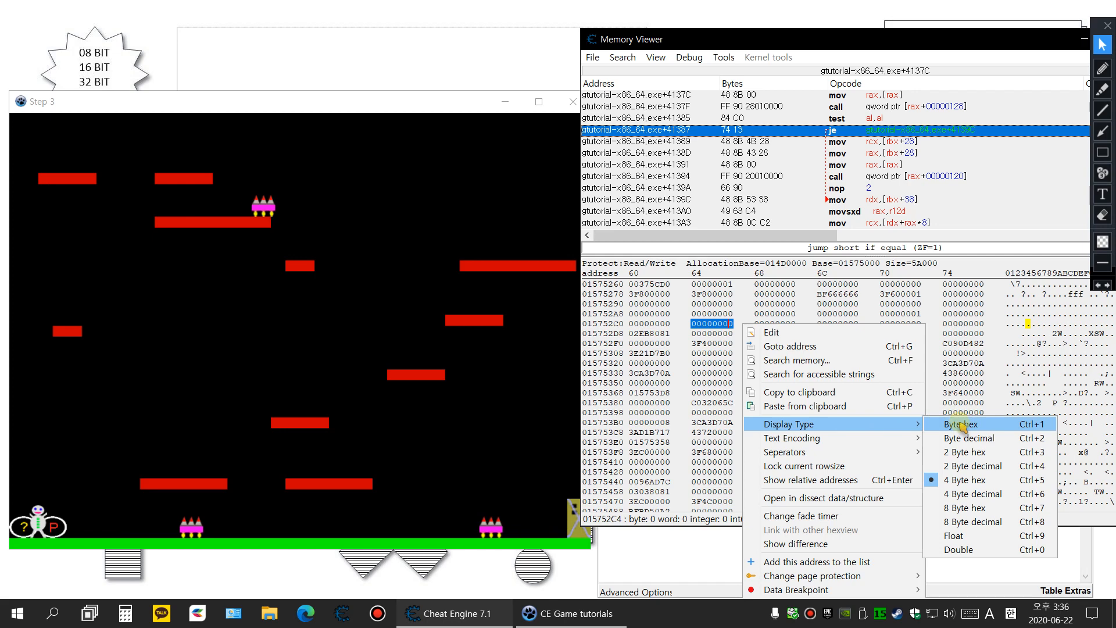
click(980, 429)
Step: Display the memory region as 4 Byte decimal and move the player right toward the enemies in the game
right_click(745, 333)
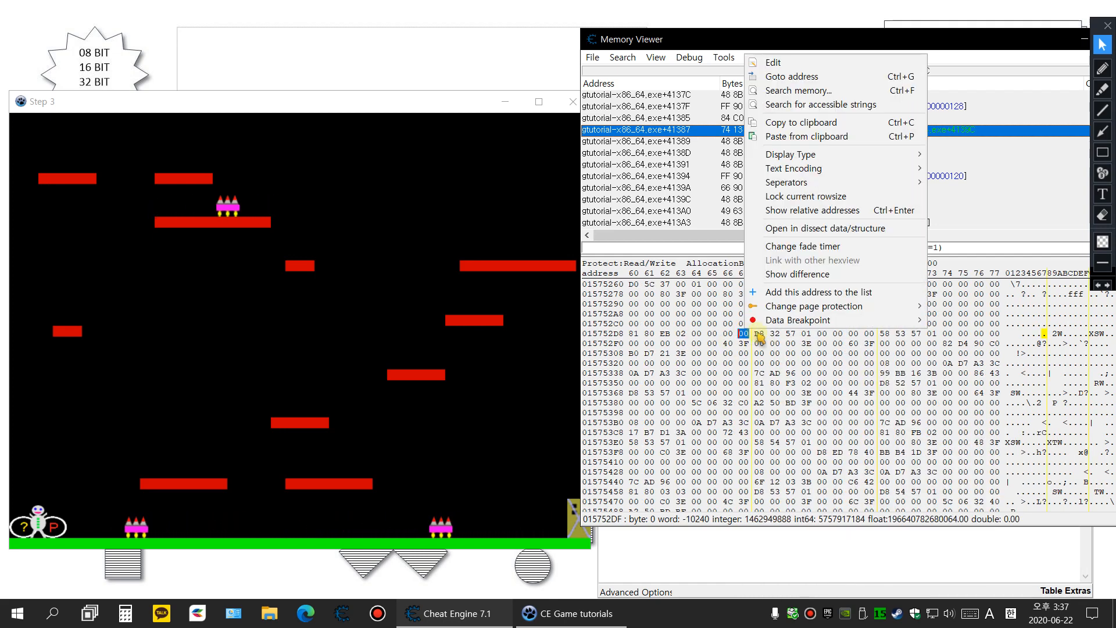
mouse_move(802, 158)
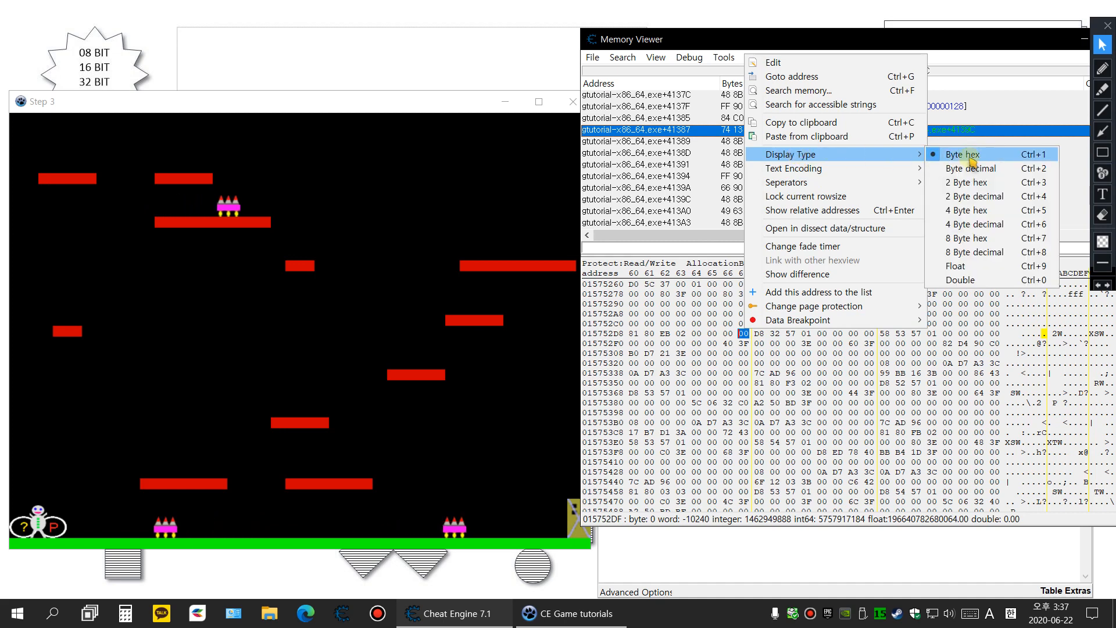
click(970, 229)
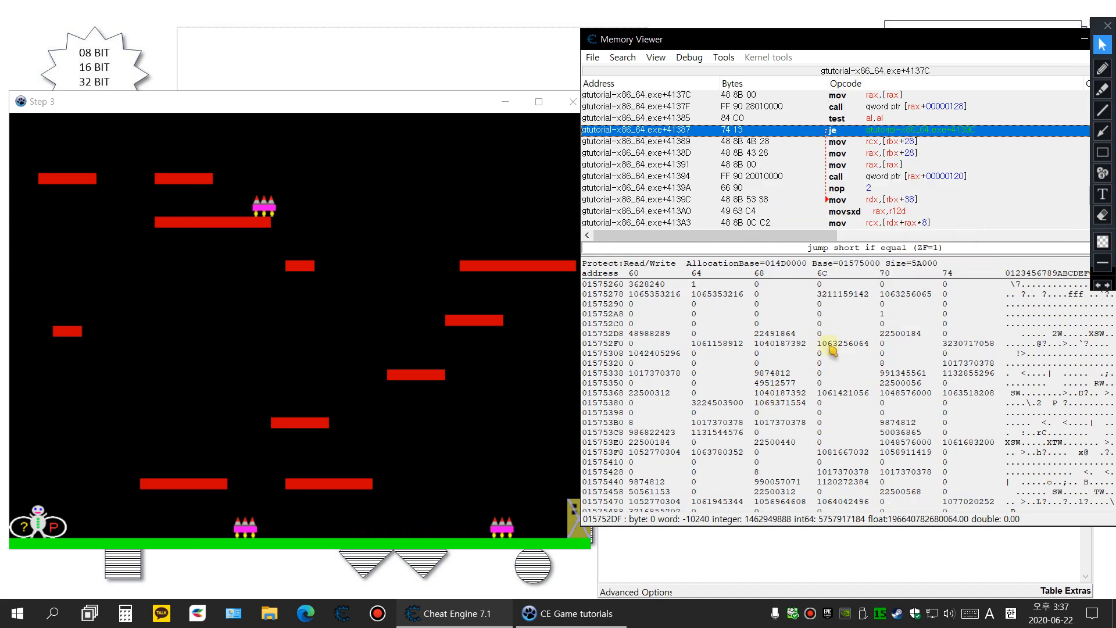
click(236, 381)
key(Right)
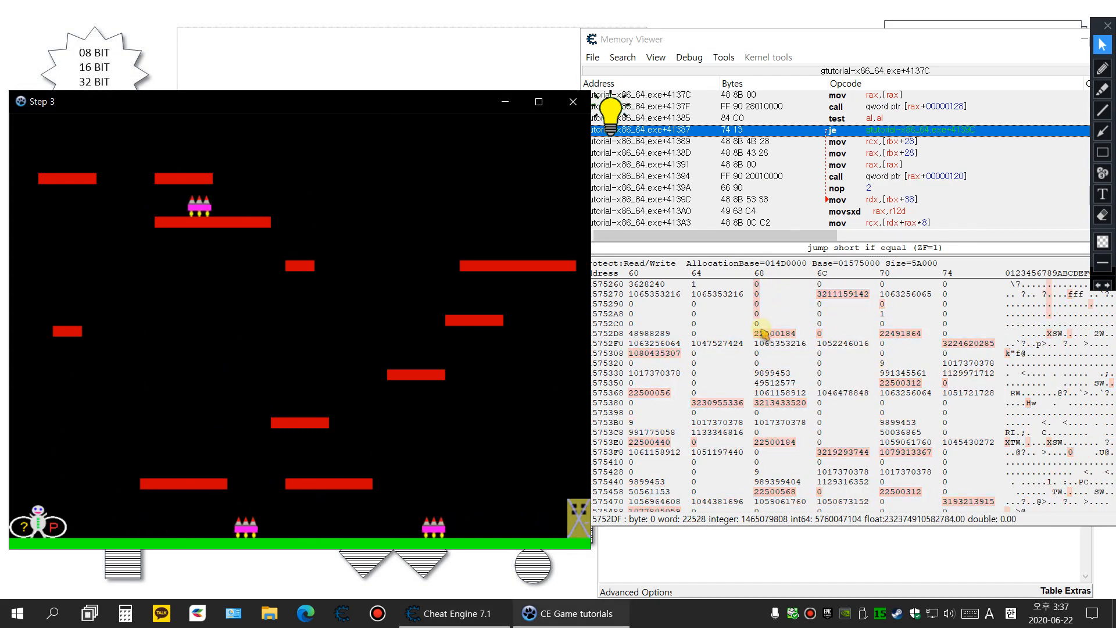
Step: Add memory address 015752B8 to the address list as 4 Bytes and return to the Memory Viewer
click(884, 314)
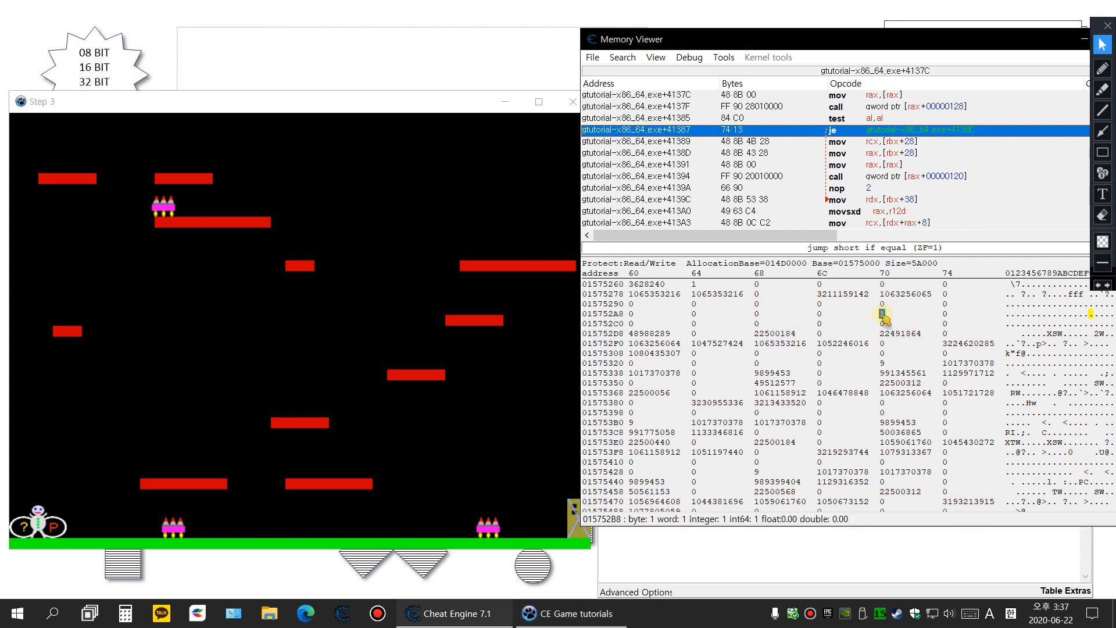
right_click(885, 316)
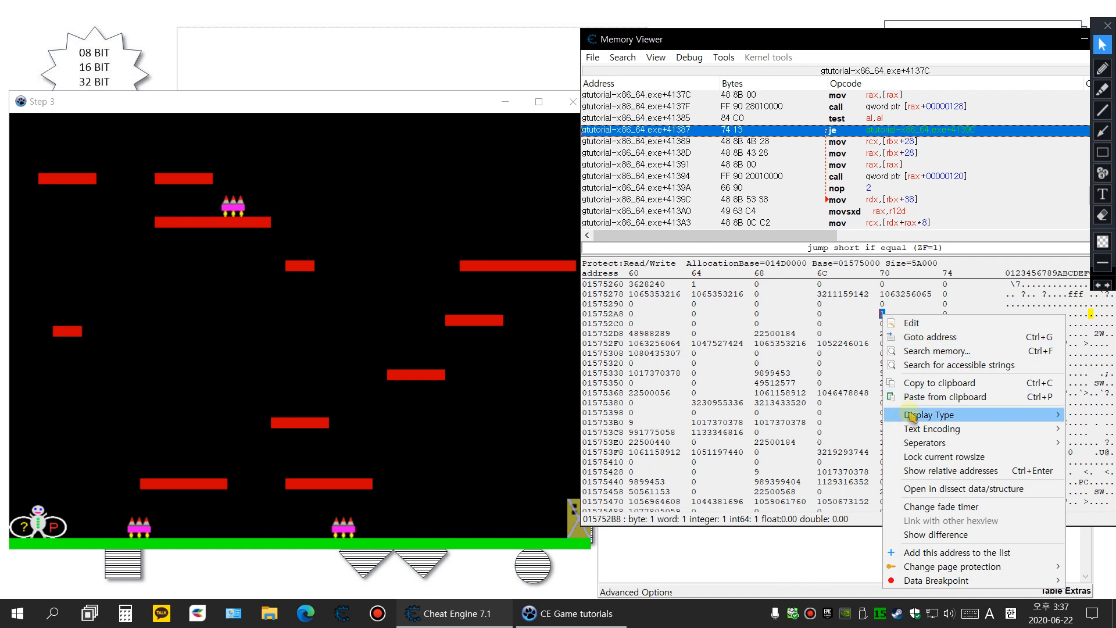
click(954, 553)
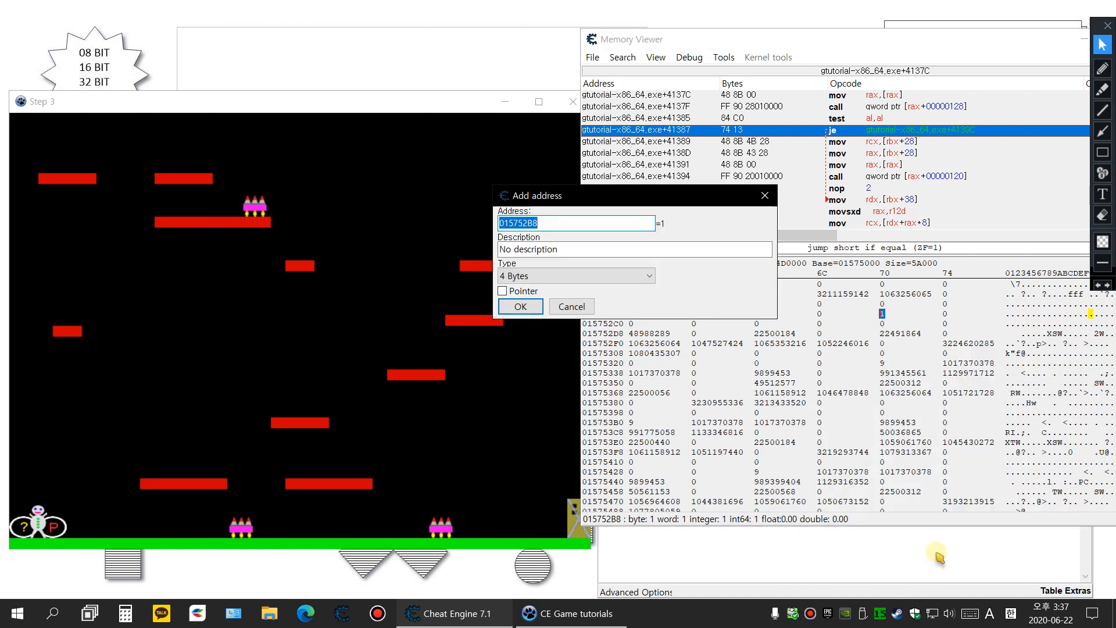
click(523, 308)
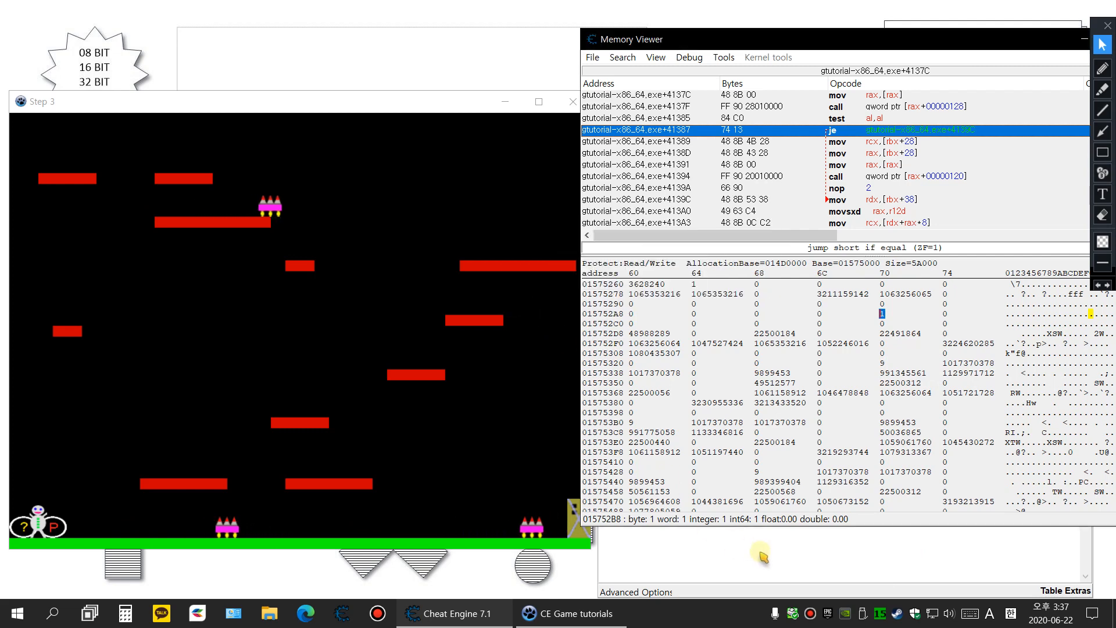
click(762, 555)
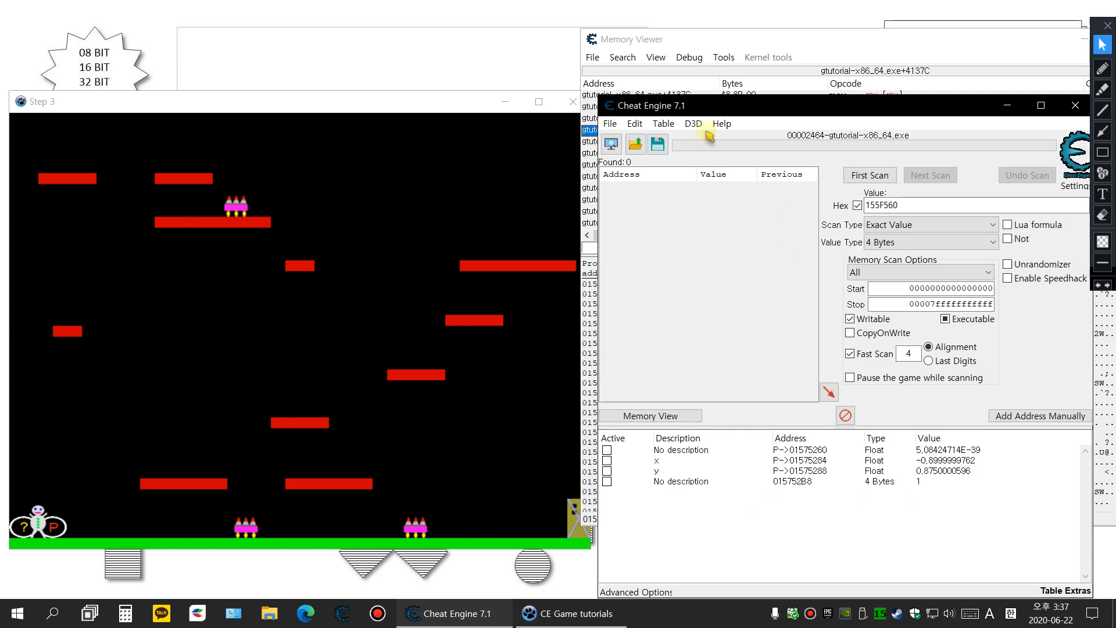
click(759, 42)
click(819, 323)
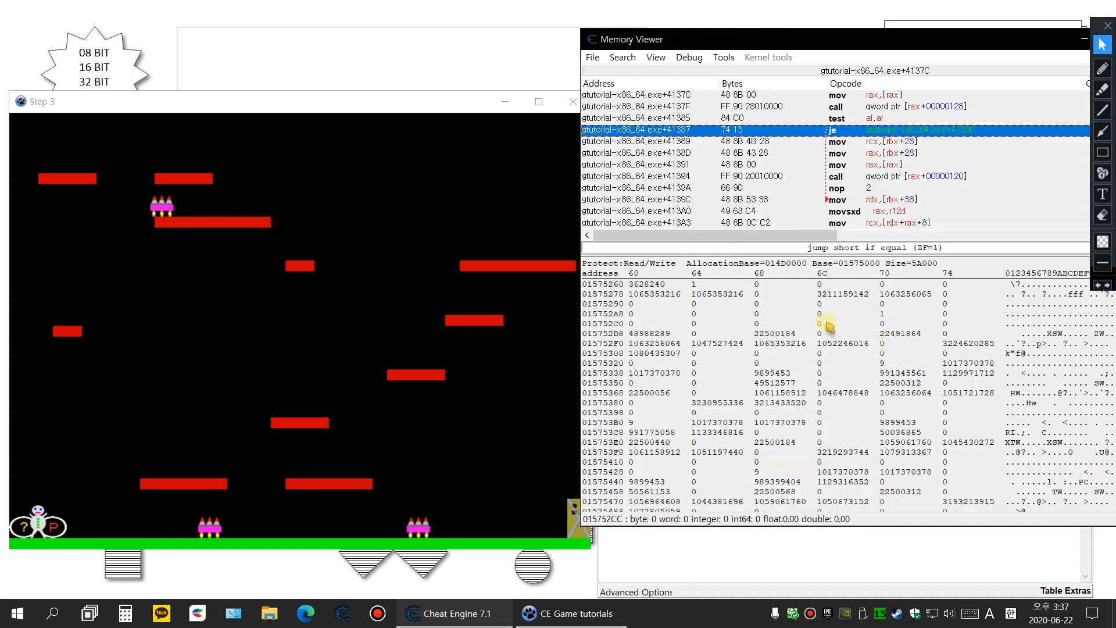
Step: Delete the 015752B8 record from the address list and bring the Memory Viewer back to the front
click(877, 585)
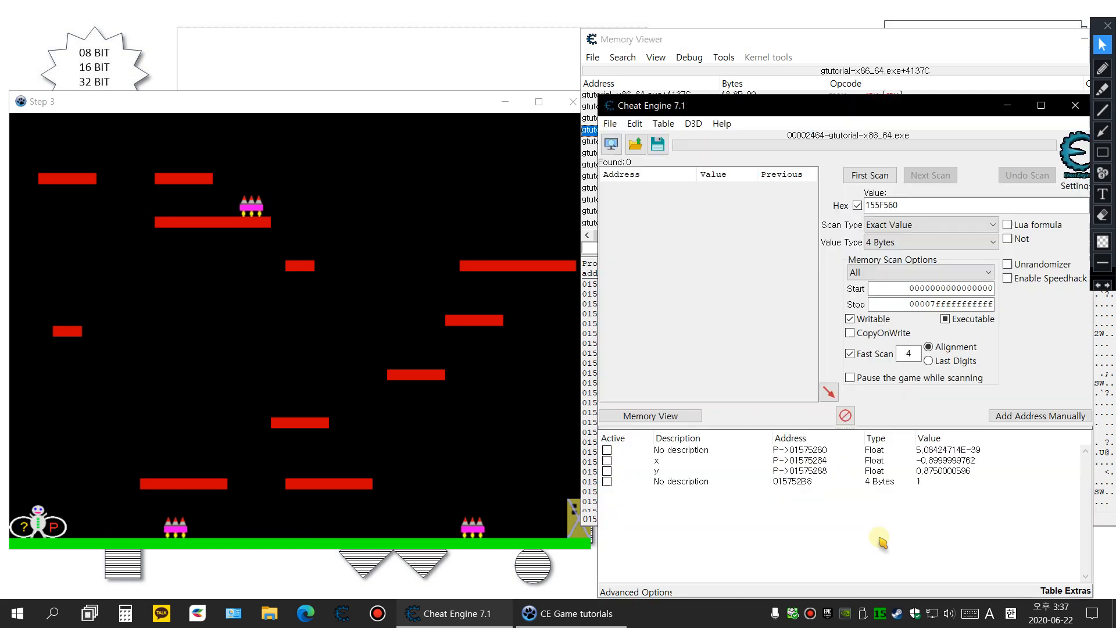
click(663, 483)
right_click(675, 482)
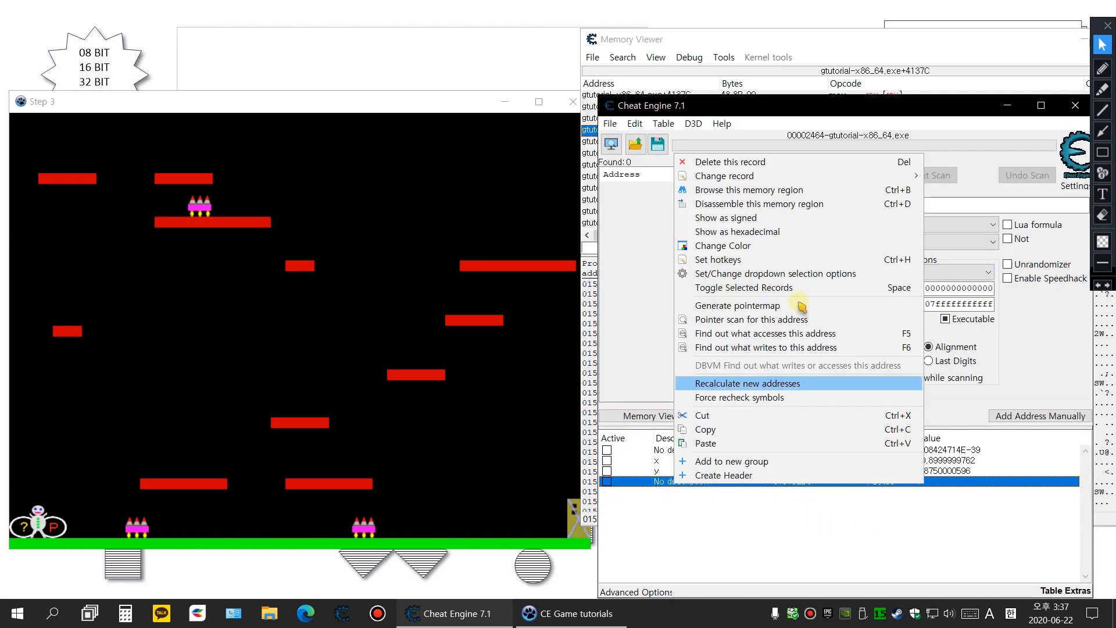
click(750, 162)
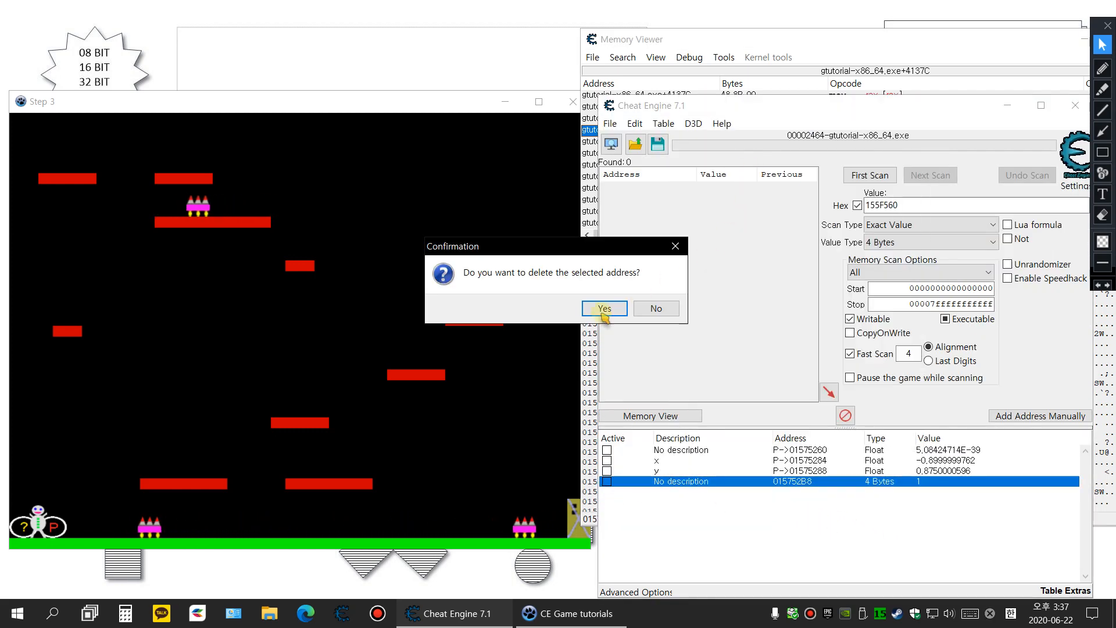
click(603, 311)
click(734, 44)
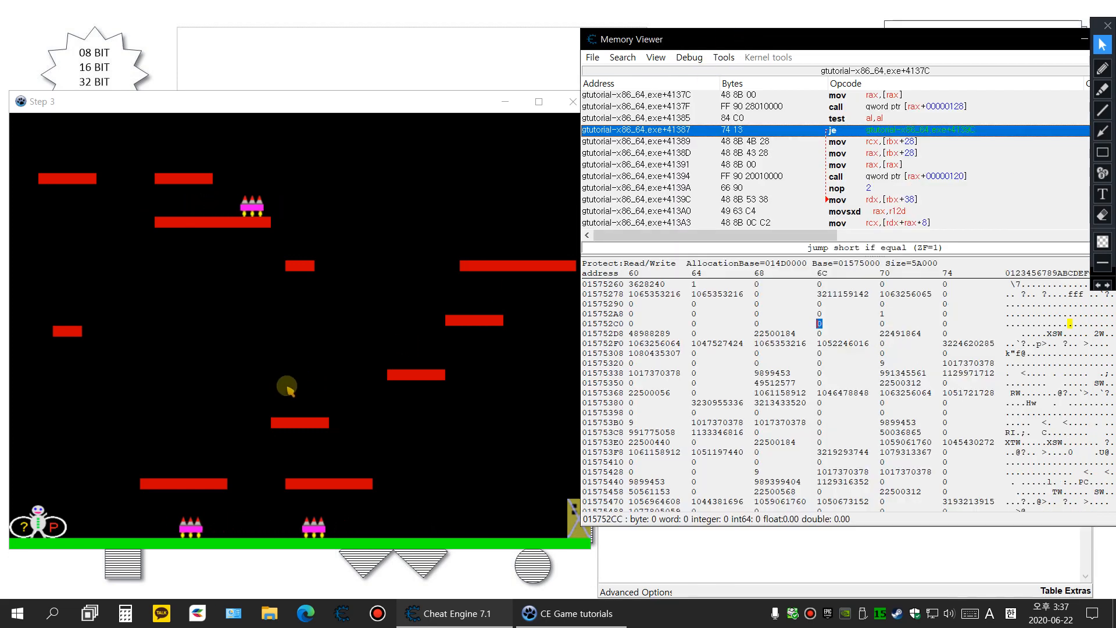
Step: Move the player right in the game and examine the memory values at 01575288 and 015752A0
click(284, 386)
key(Right)
key(Right)
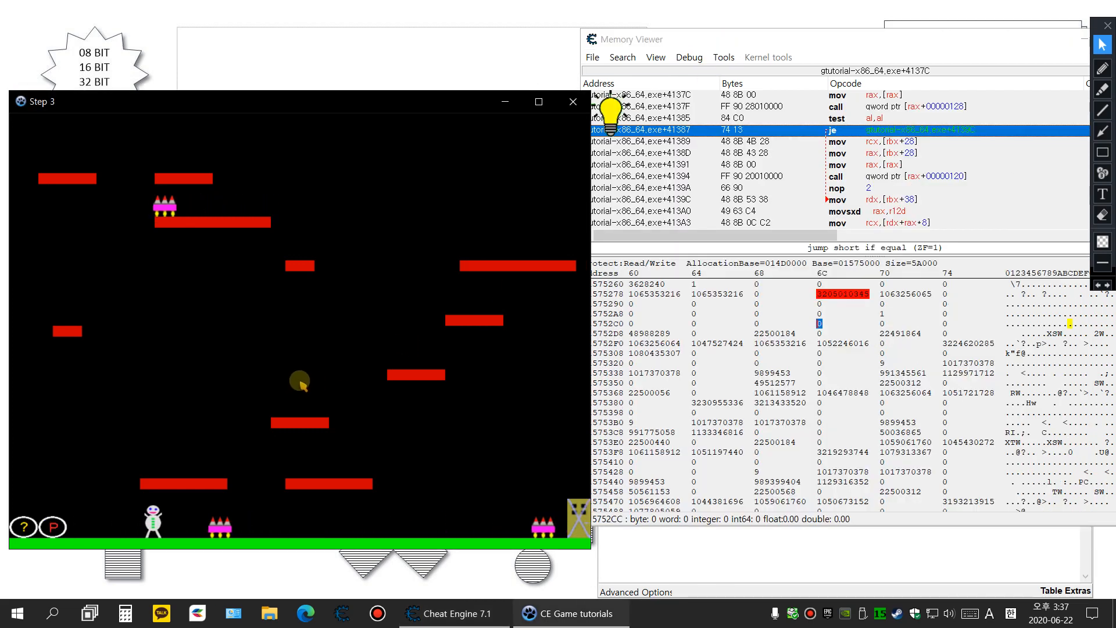
click(883, 304)
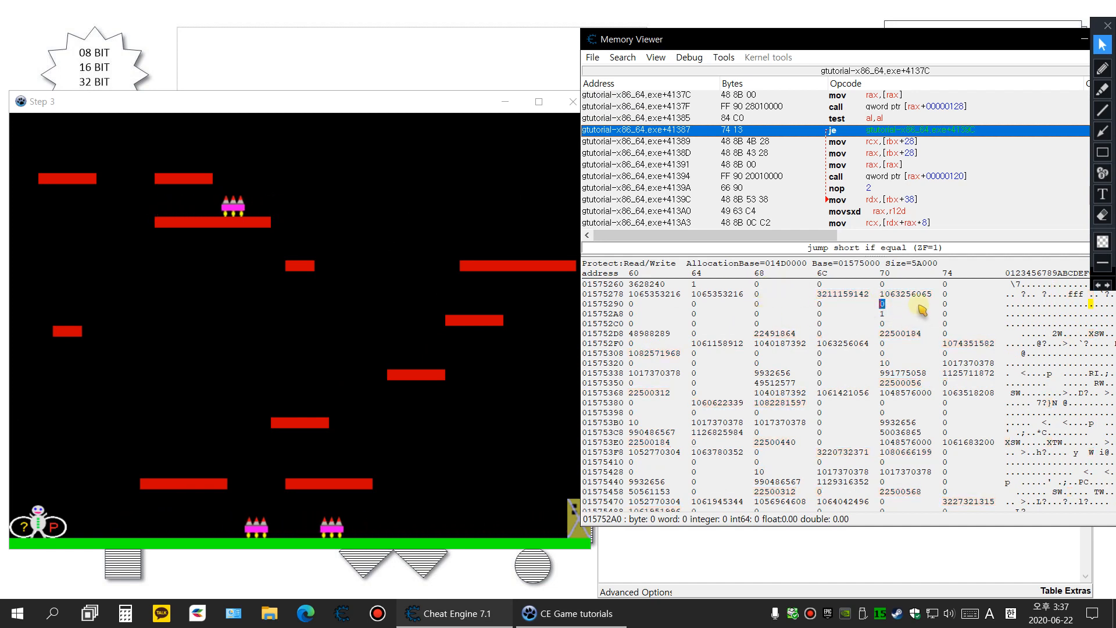
click(896, 295)
click(883, 304)
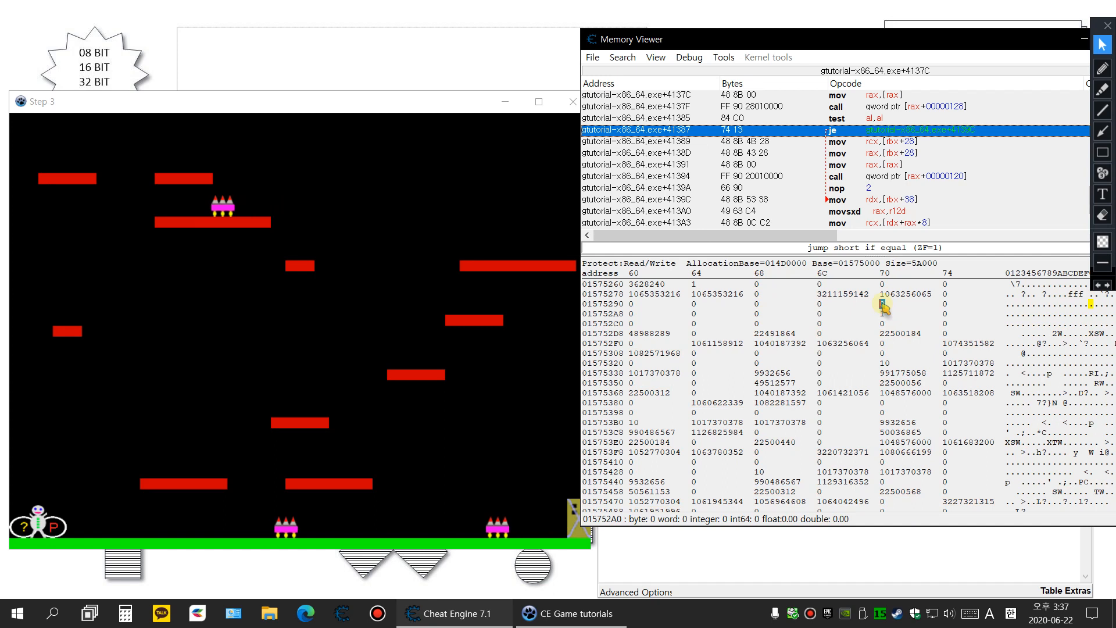
right_click(883, 307)
click(889, 295)
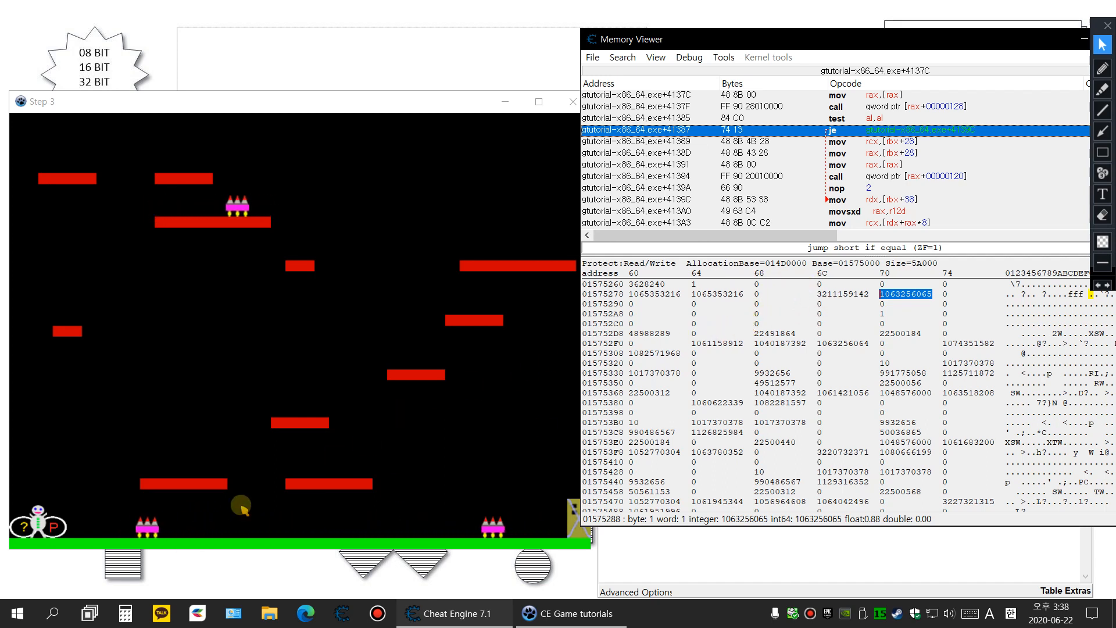
click(883, 304)
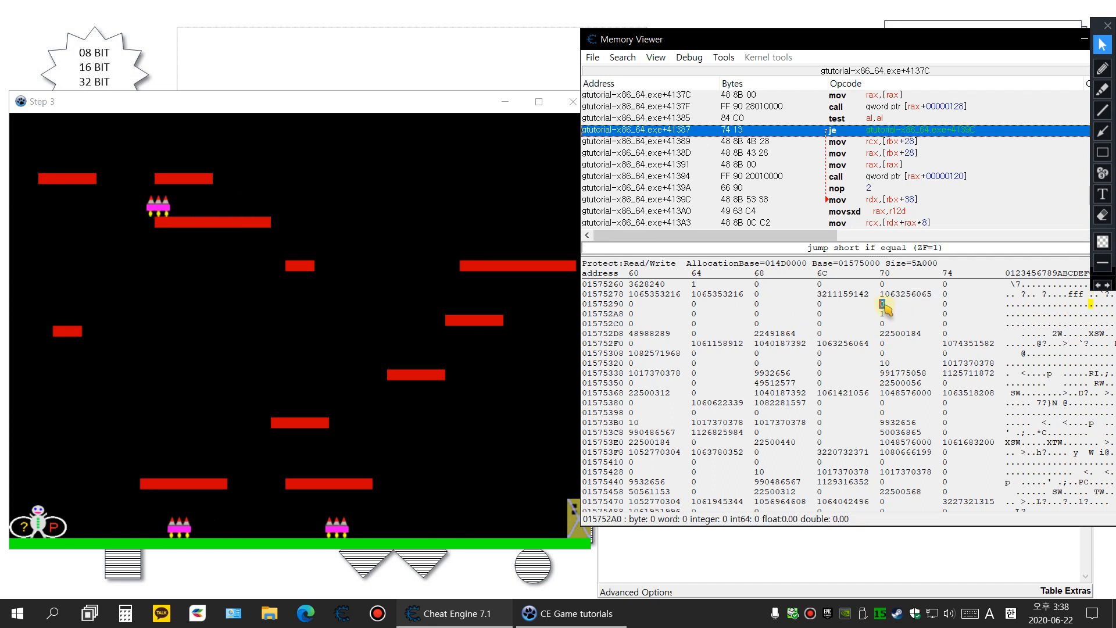
Step: Run the player right into the enemies again while watching the memory value at 015752A0
click(401, 435)
key(Right)
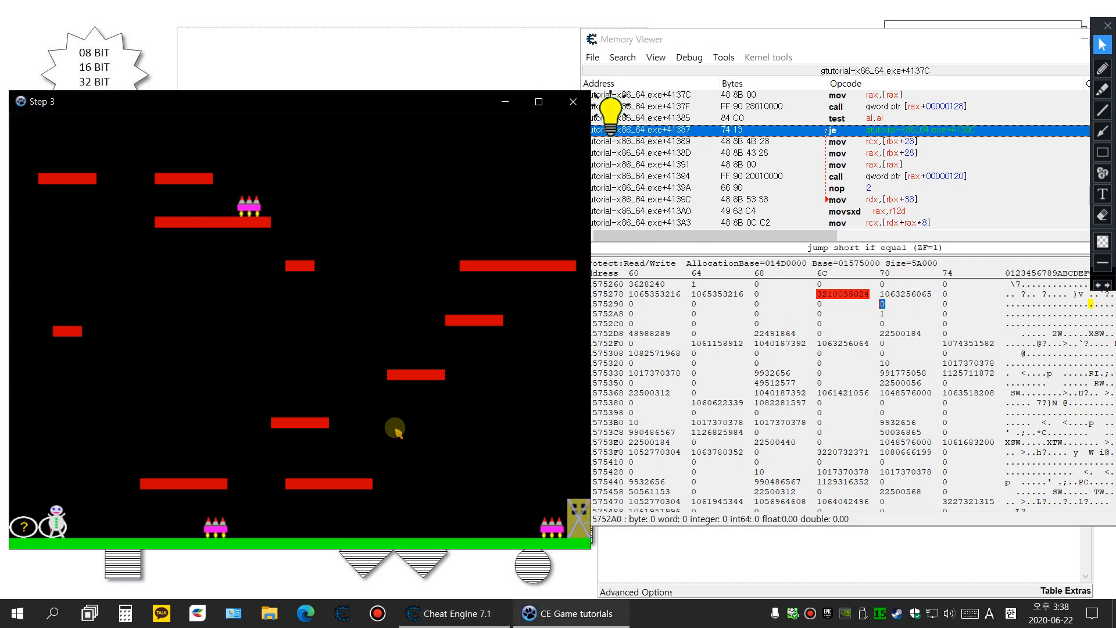
key(Right)
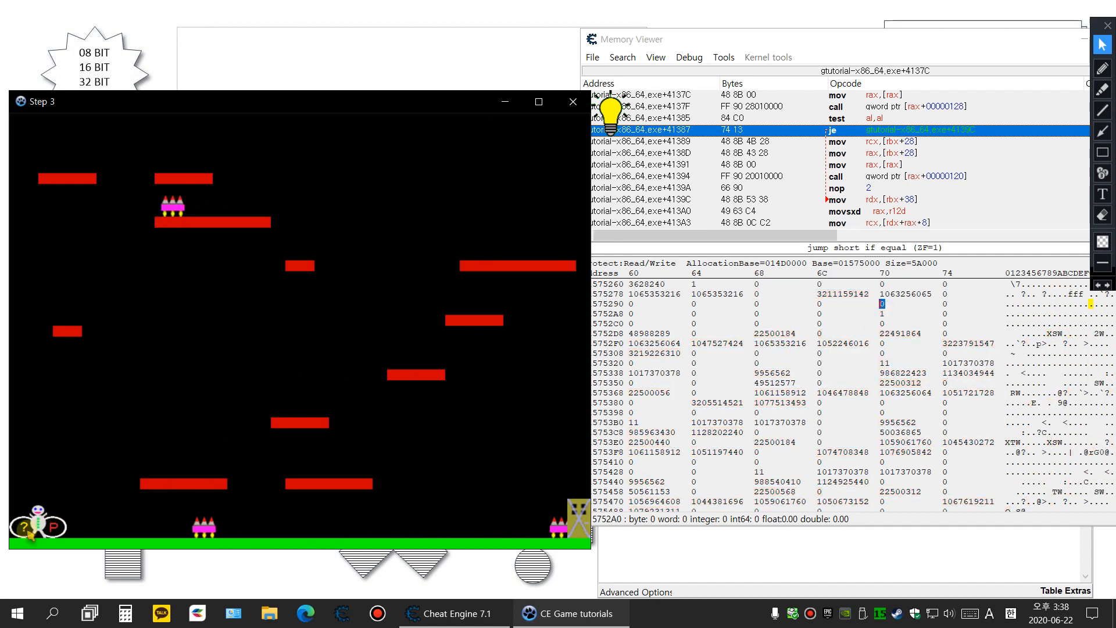
Step: Add memory address 015752A0 to the address list as 4 Bytes and check its record
click(882, 304)
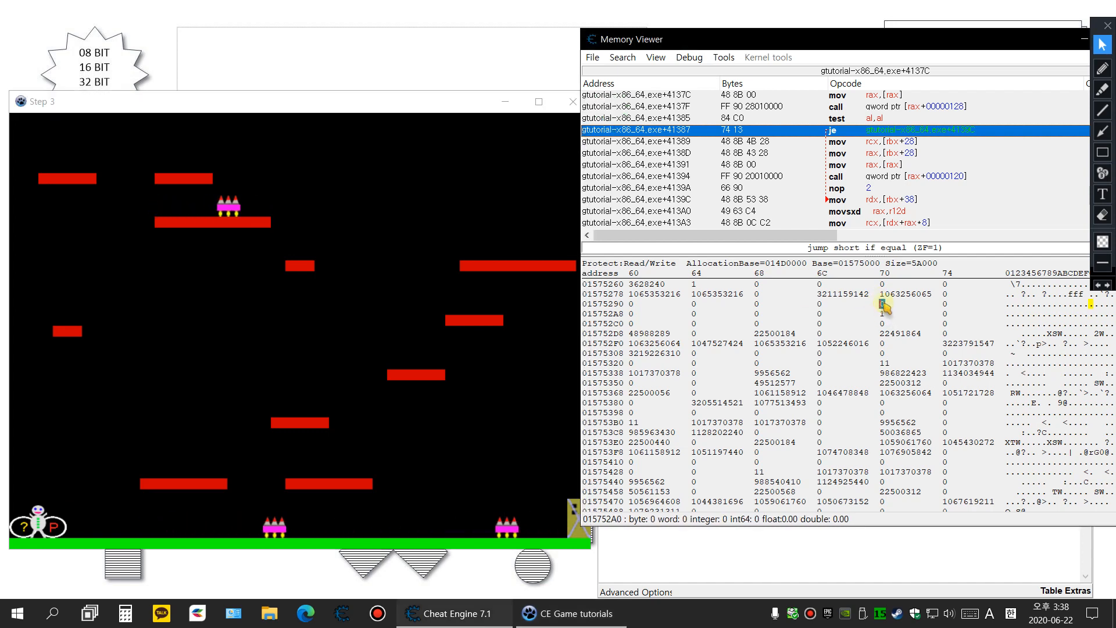
right_click(882, 304)
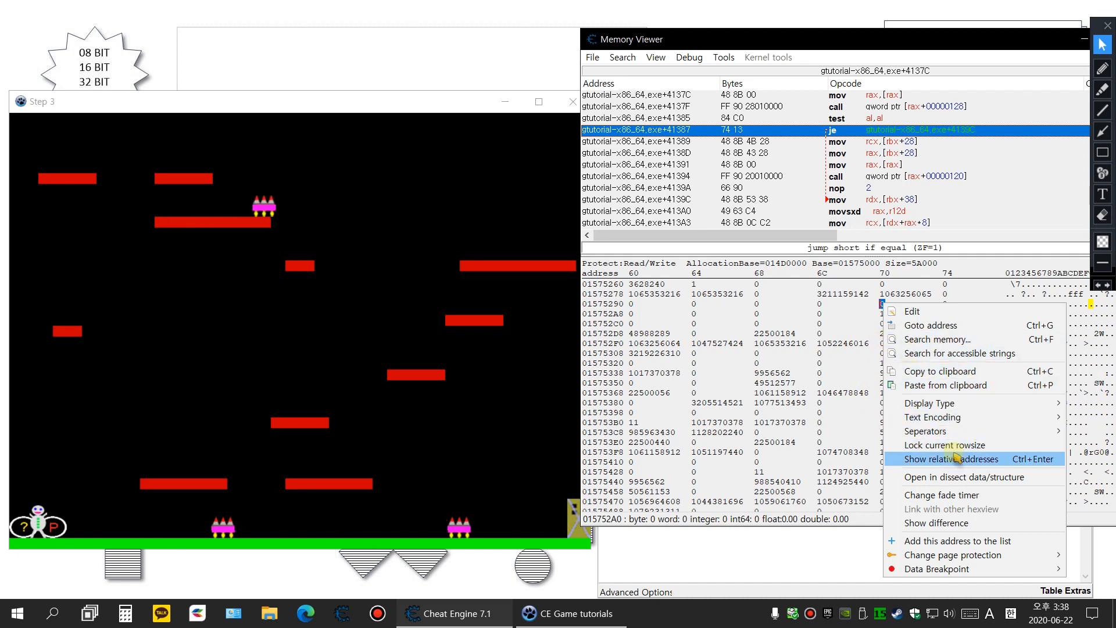
click(940, 541)
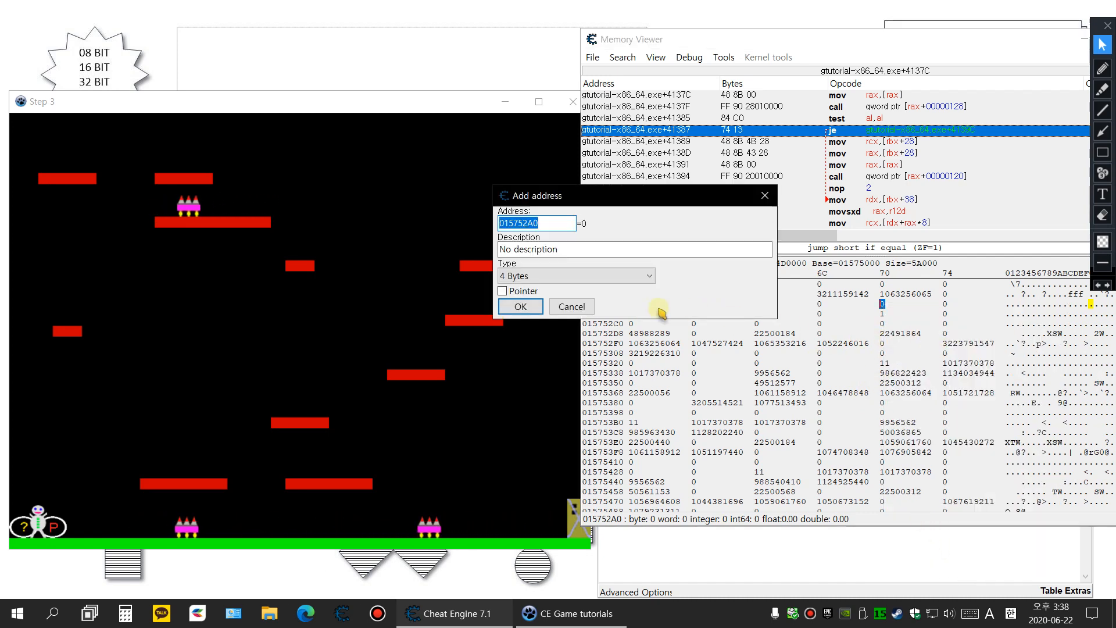
click(520, 308)
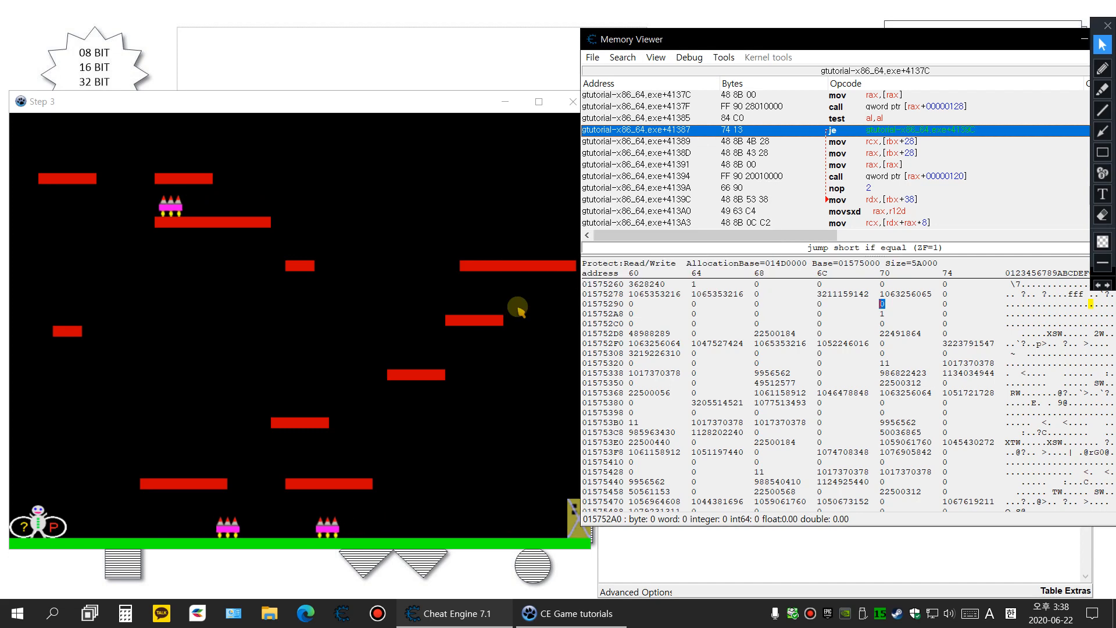
click(837, 552)
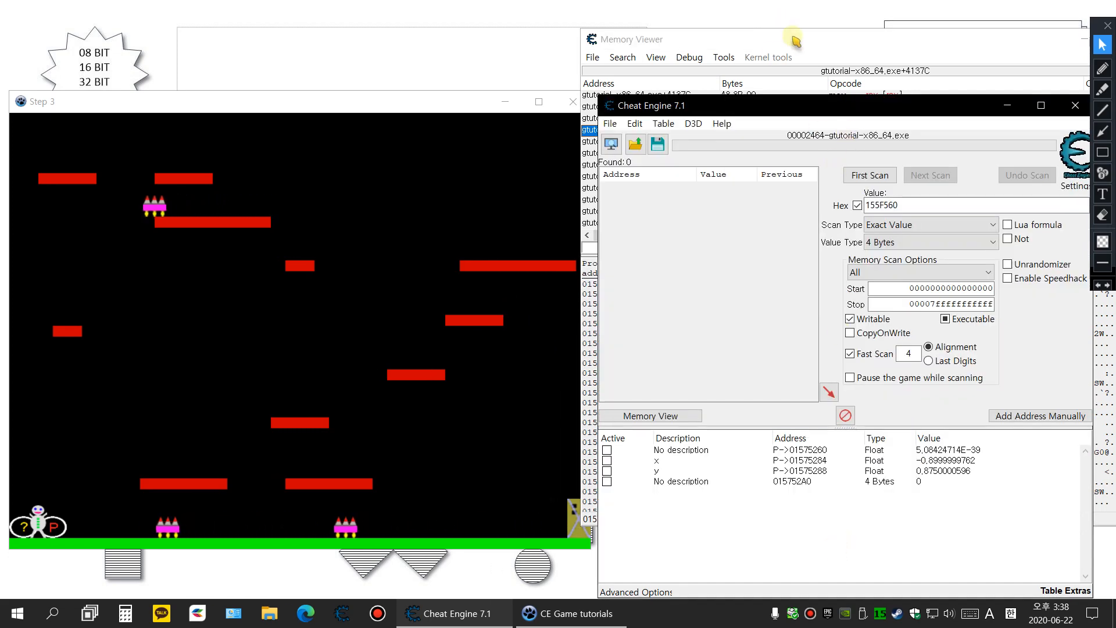
click(777, 43)
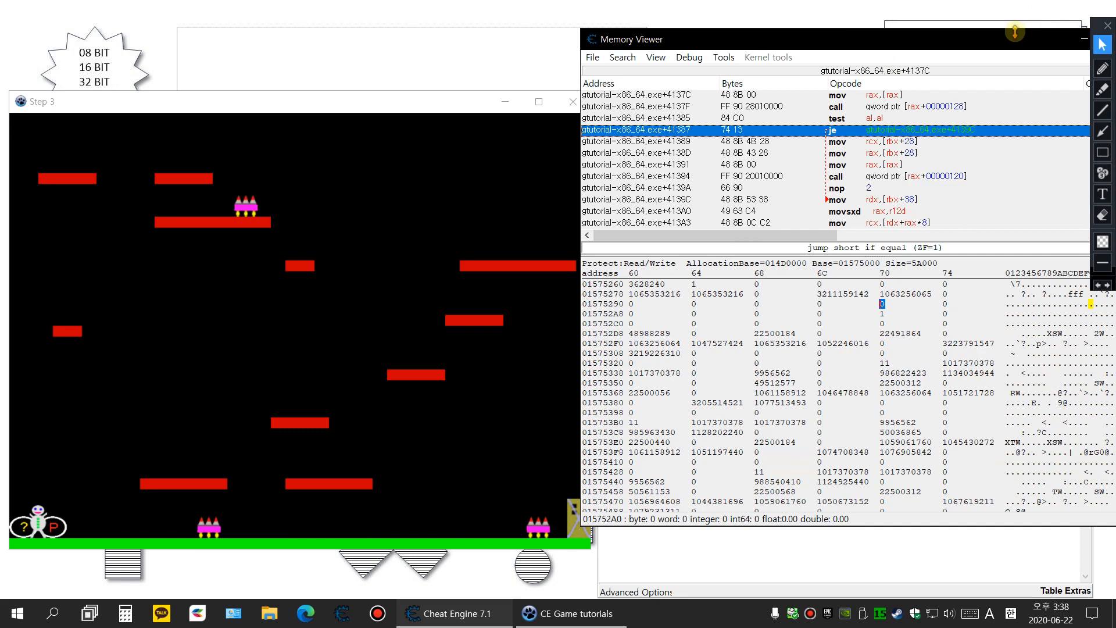
Step: Freeze the 015752A0 record in the address list and test it by moving the player right in the game
drag(1006, 43, 843, 45)
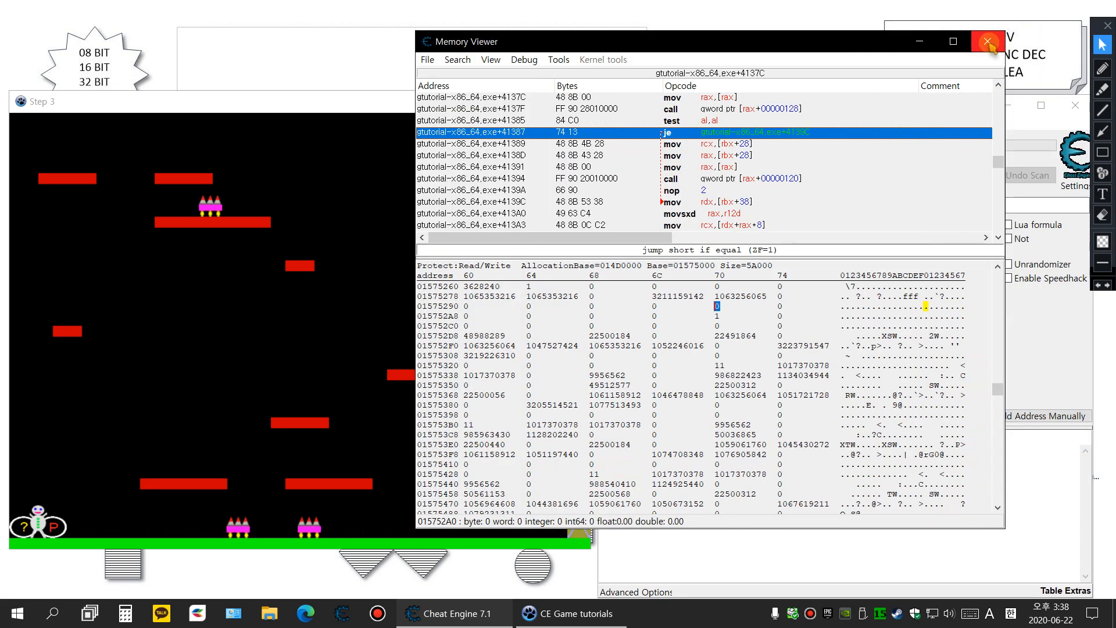
click(991, 43)
click(898, 482)
click(607, 482)
click(638, 516)
click(275, 473)
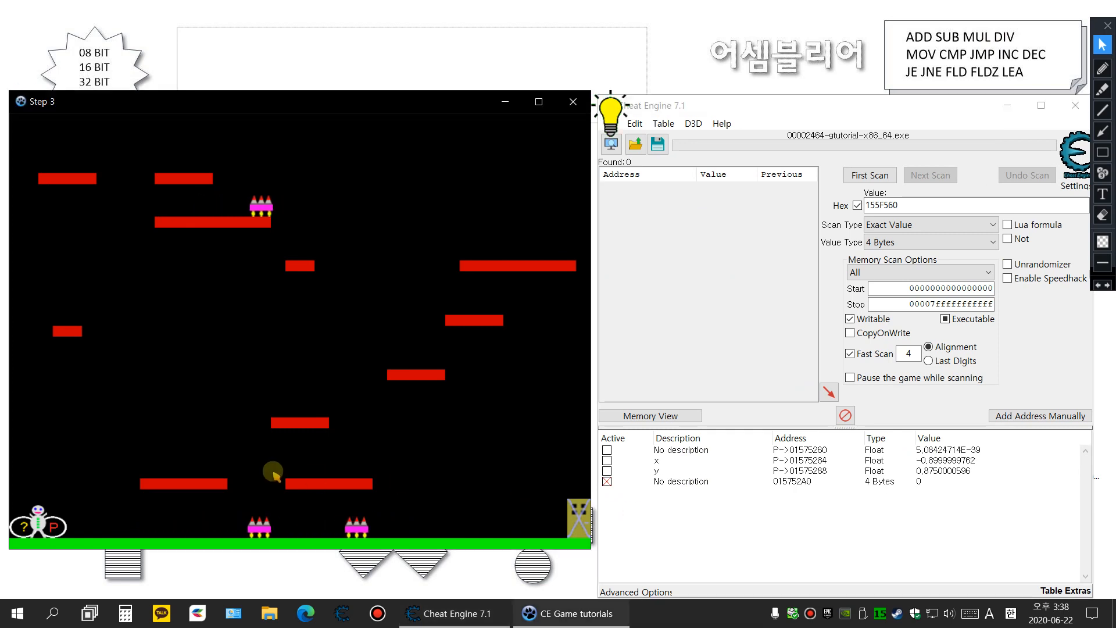
key(Right)
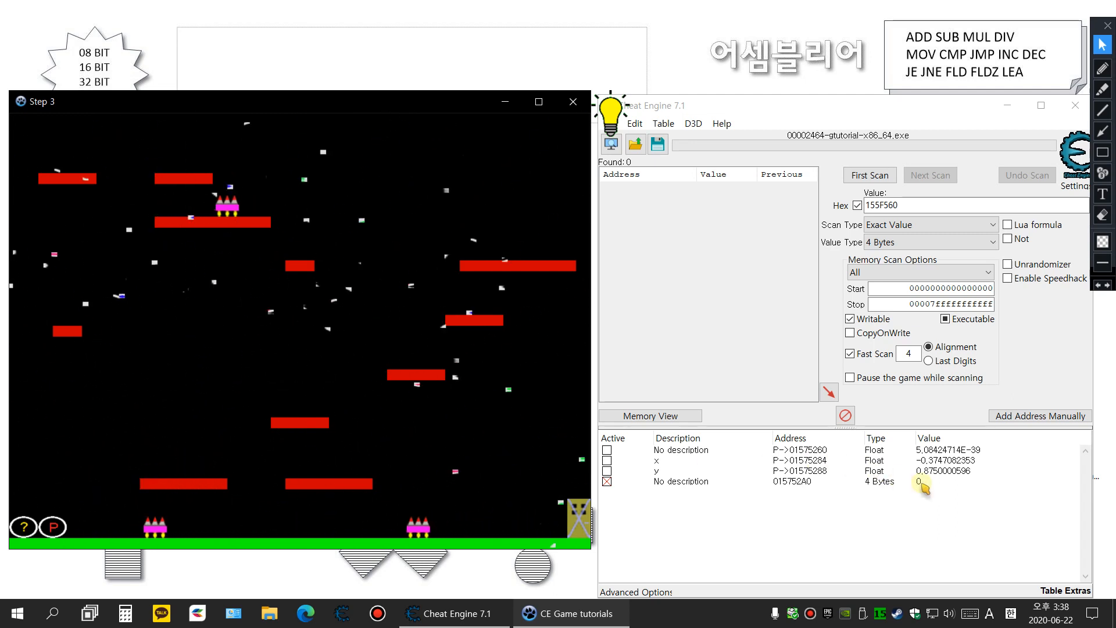
Step: Unfreeze the 015752A0 record in the address list and return to the game to move the player right
click(607, 482)
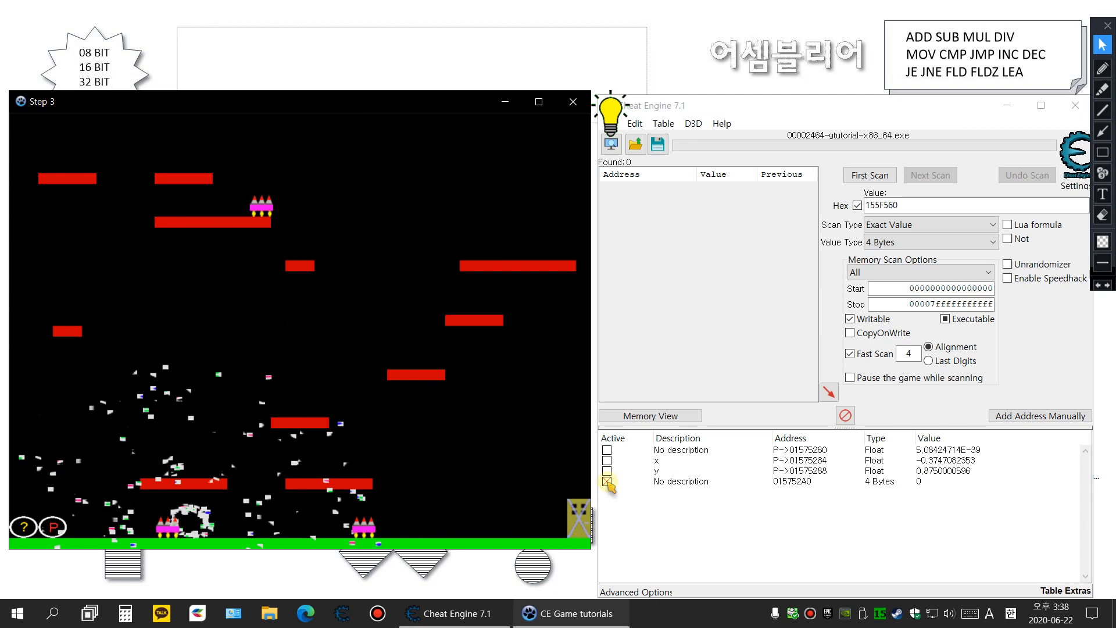
click(607, 482)
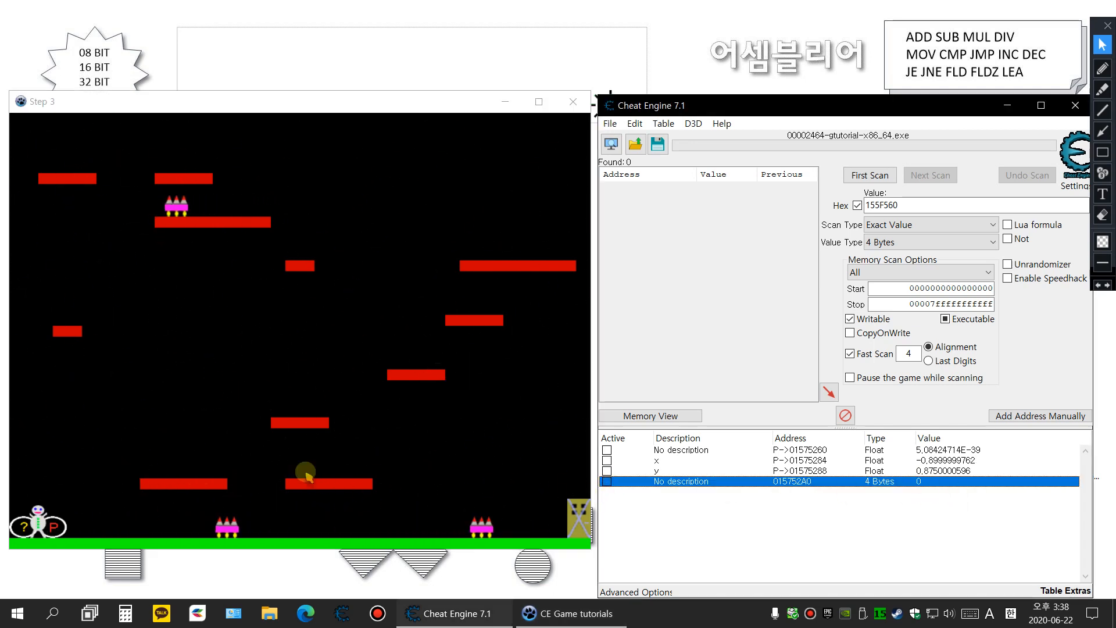
click(232, 460)
key(Right)
key(Right)
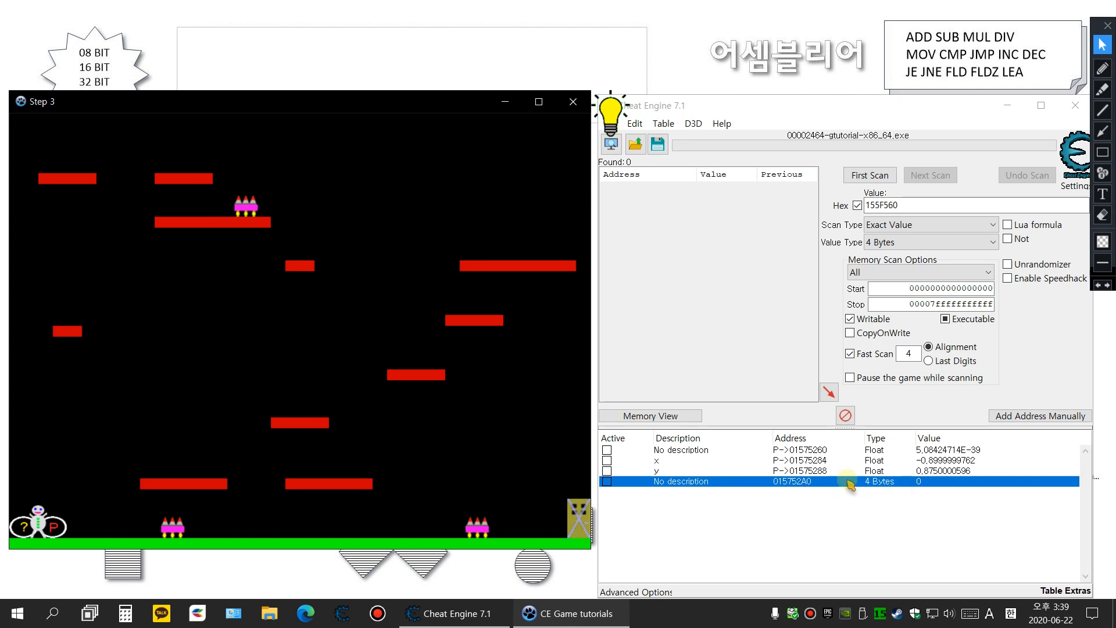
Step: Find out what writes to address 015752A0 and run the player right into the enemies to capture the opcodes
click(809, 481)
right_click(808, 481)
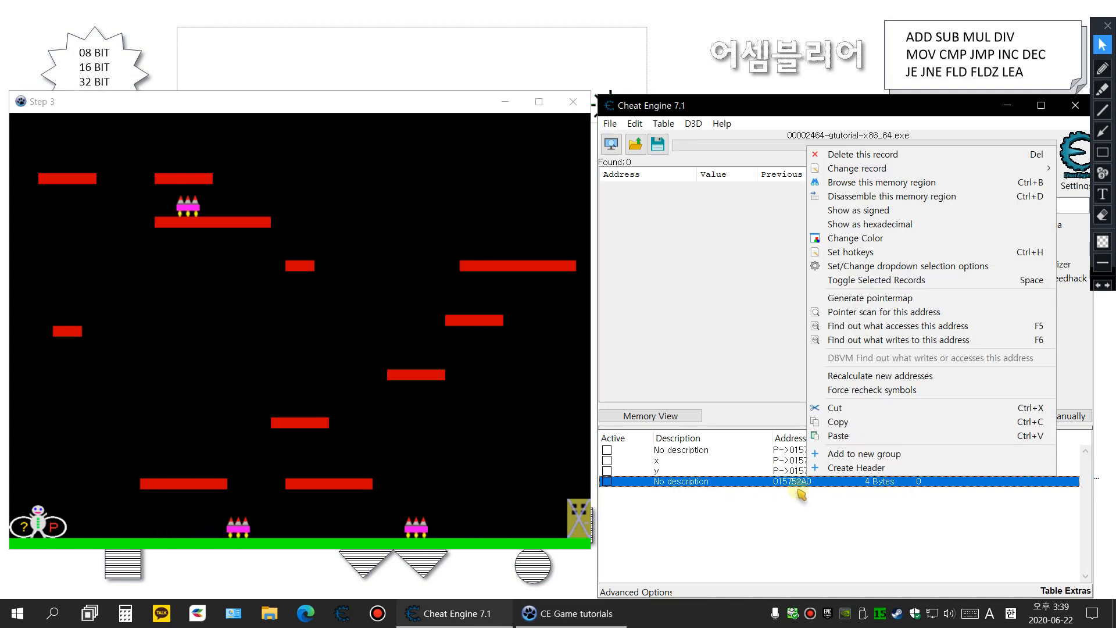
click(906, 340)
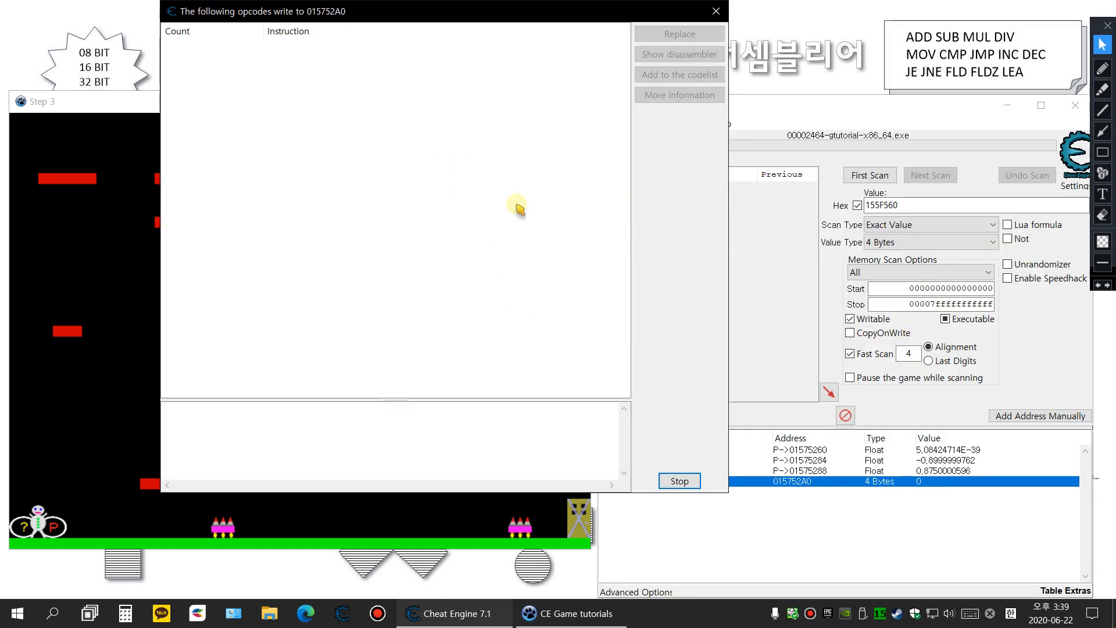
click(108, 355)
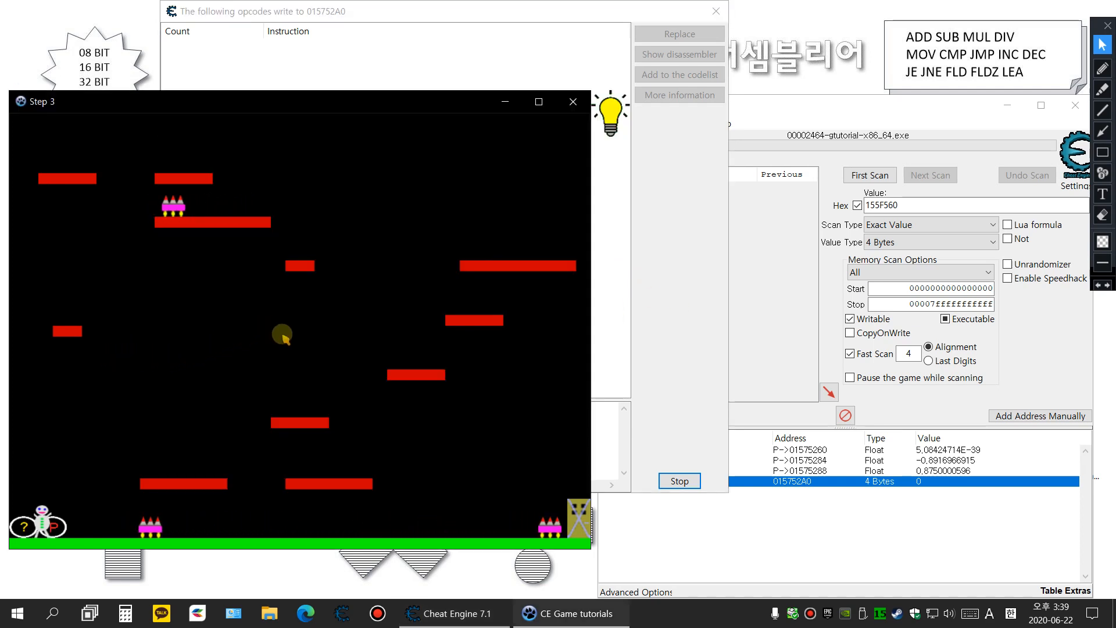
key(Right)
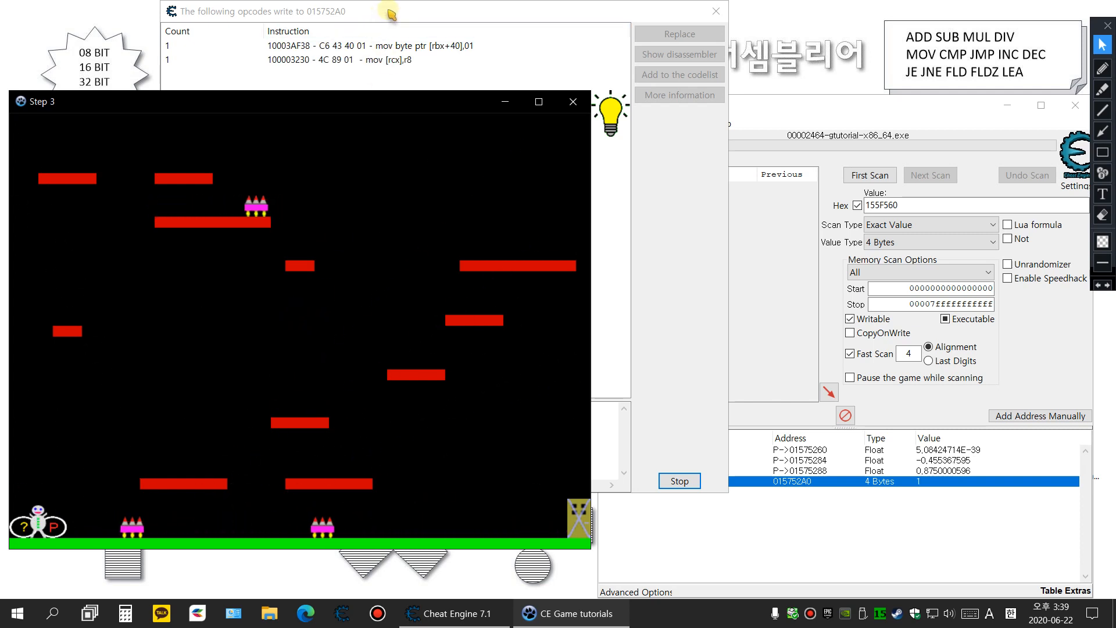
Step: Enlarge the details area of the captured opcodes and examine the registers for mov byte ptr [rbx+40],01
click(638, 49)
drag(638, 49, 693, 40)
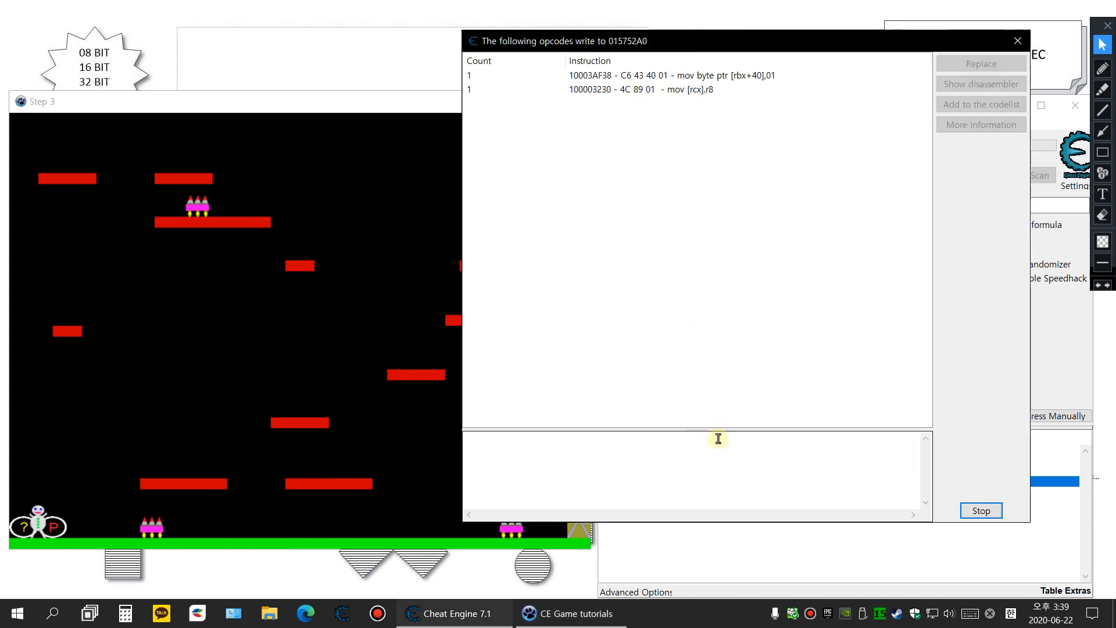
drag(720, 429, 720, 200)
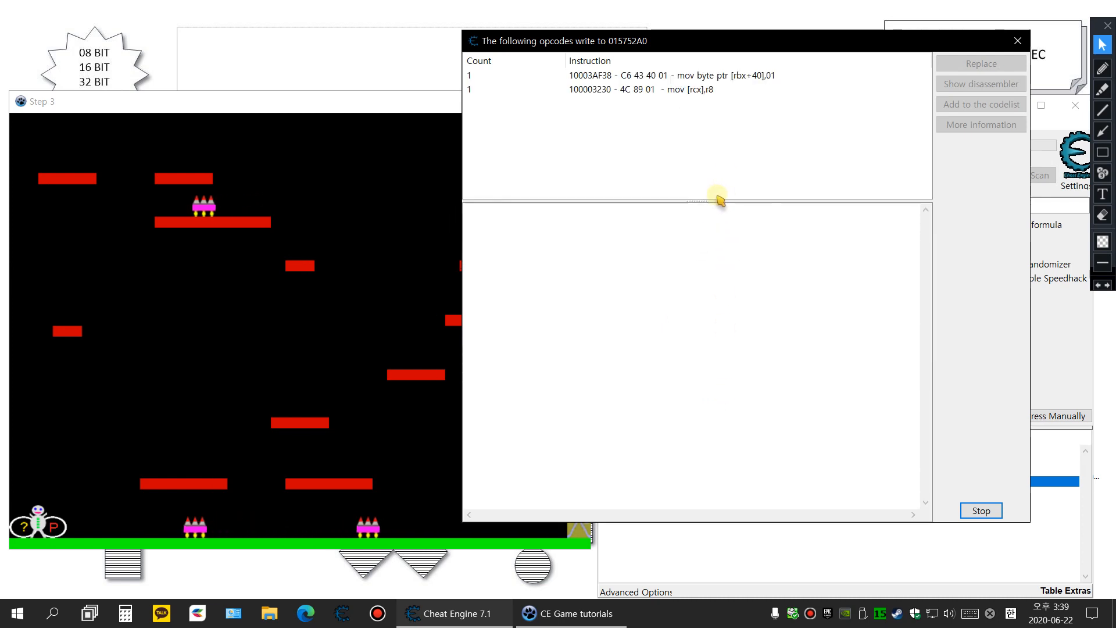
click(705, 75)
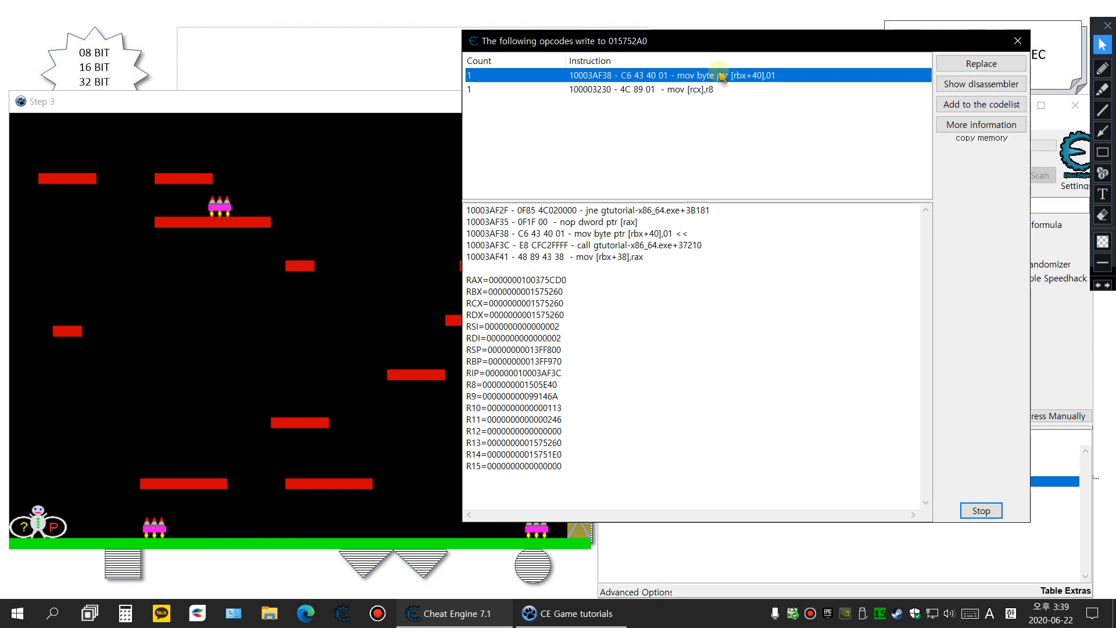
Step: Show the mov byte ptr [rbx+40],01 instruction in the disassembler and examine the compare and jump code just above it
click(956, 85)
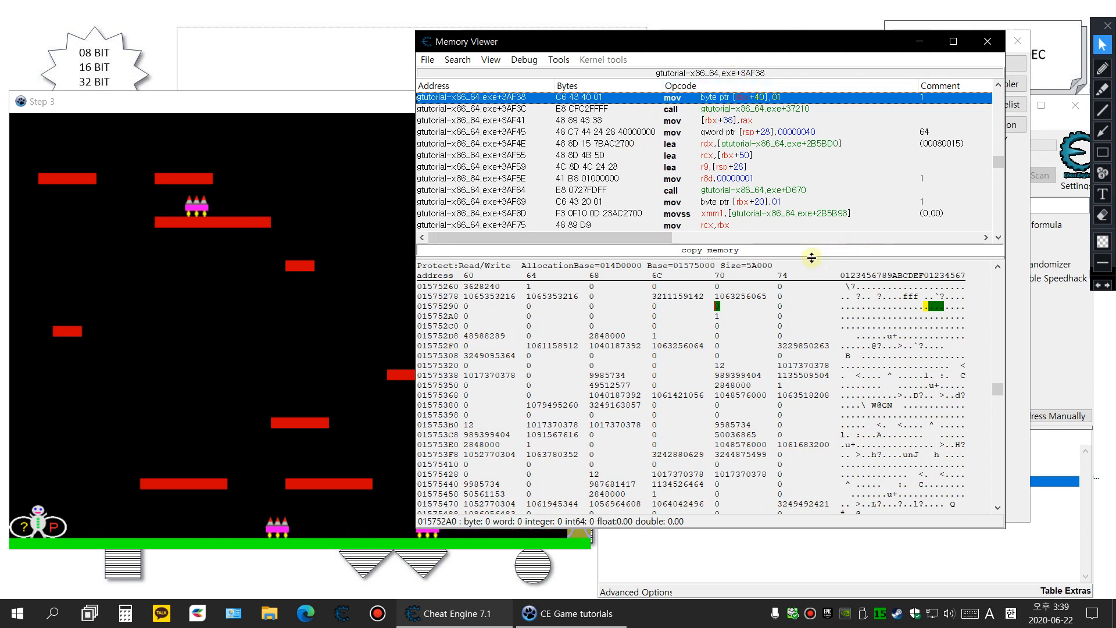
drag(812, 260, 815, 272)
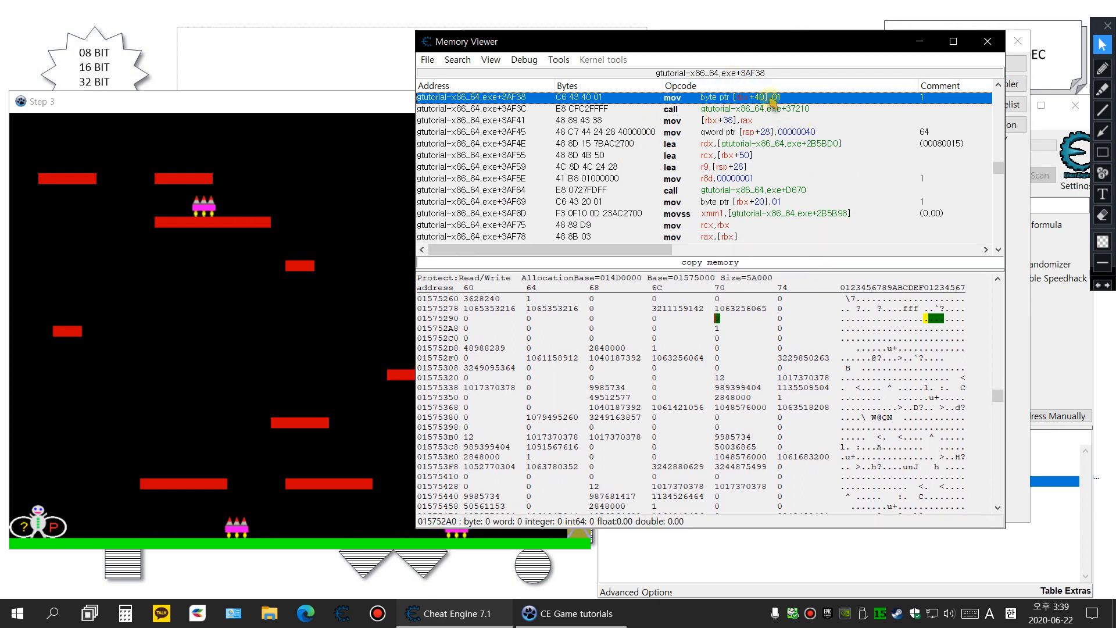
click(999, 86)
click(999, 86)
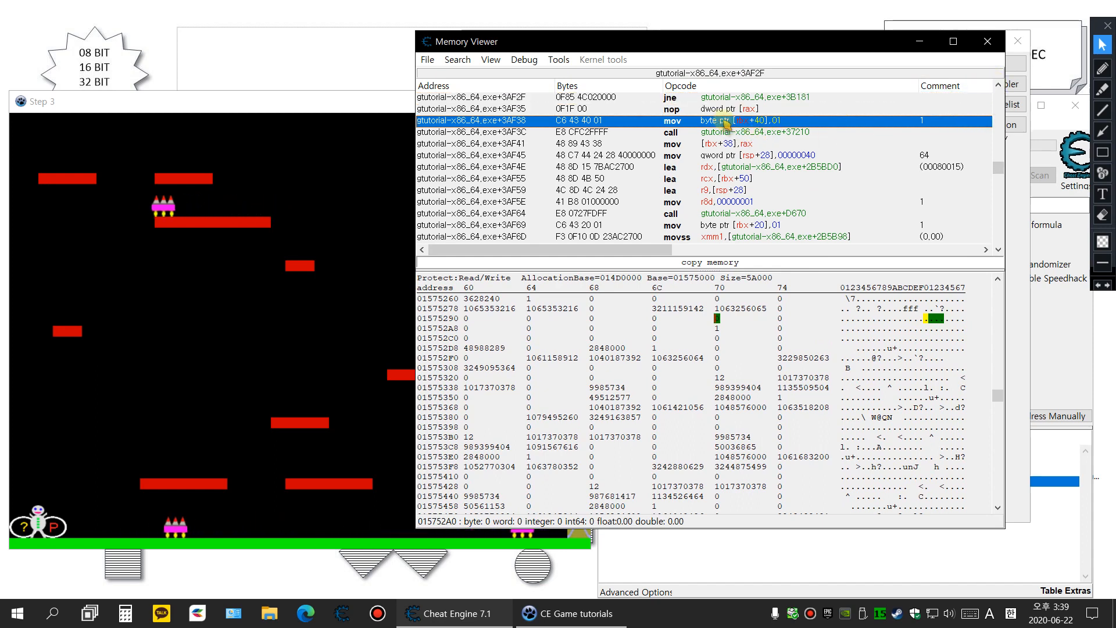
click(999, 88)
click(998, 88)
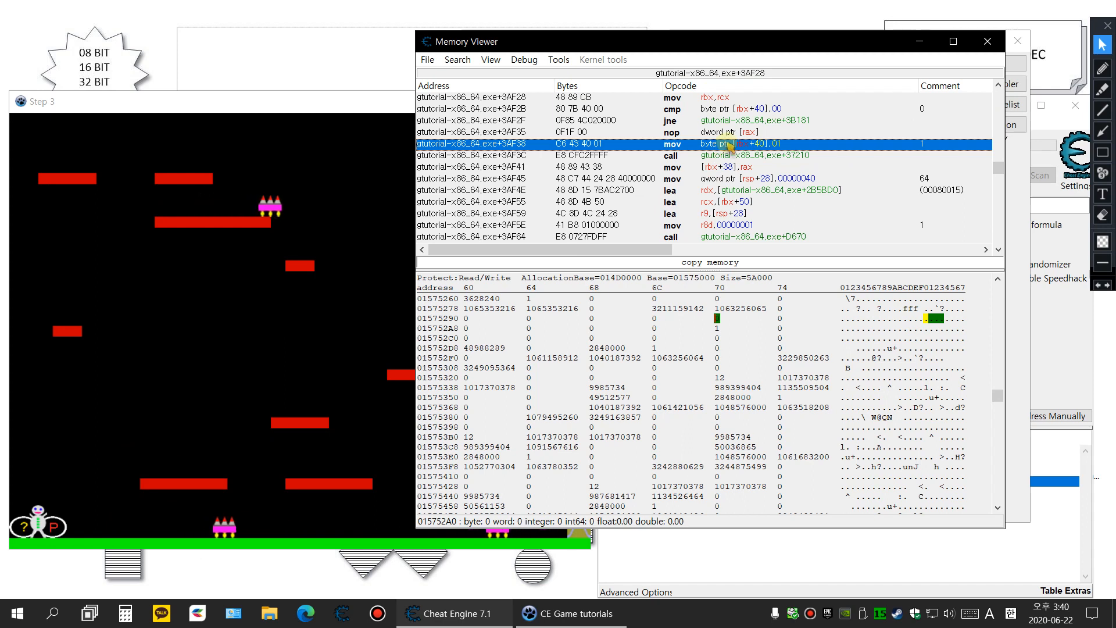
Step: Move the player a short way right in the game, stopping before the ground enemies
click(291, 142)
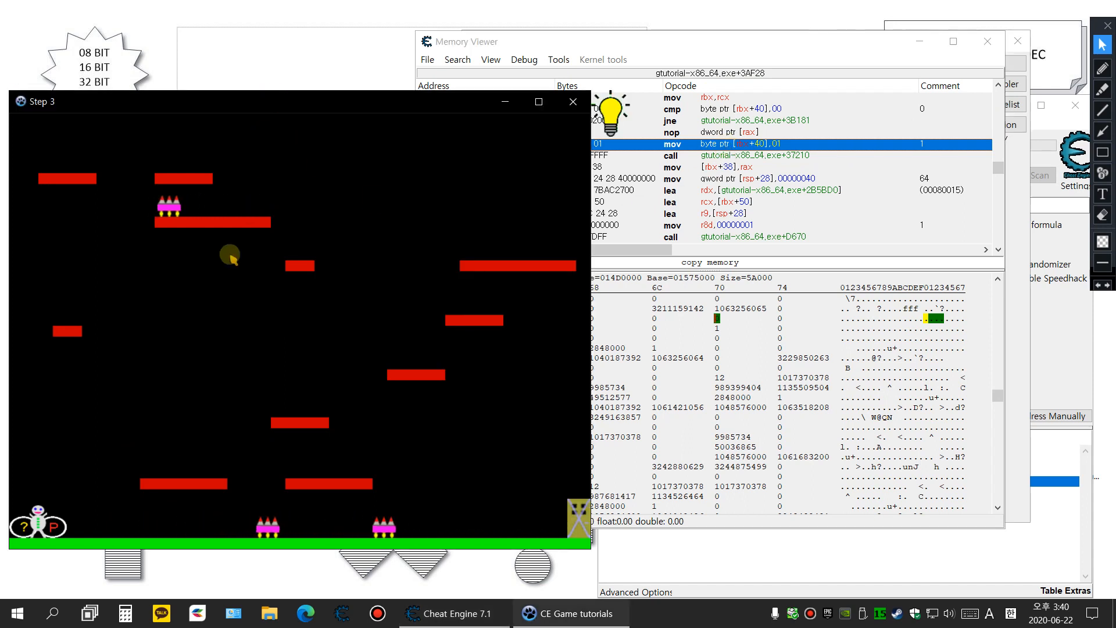
key(Right)
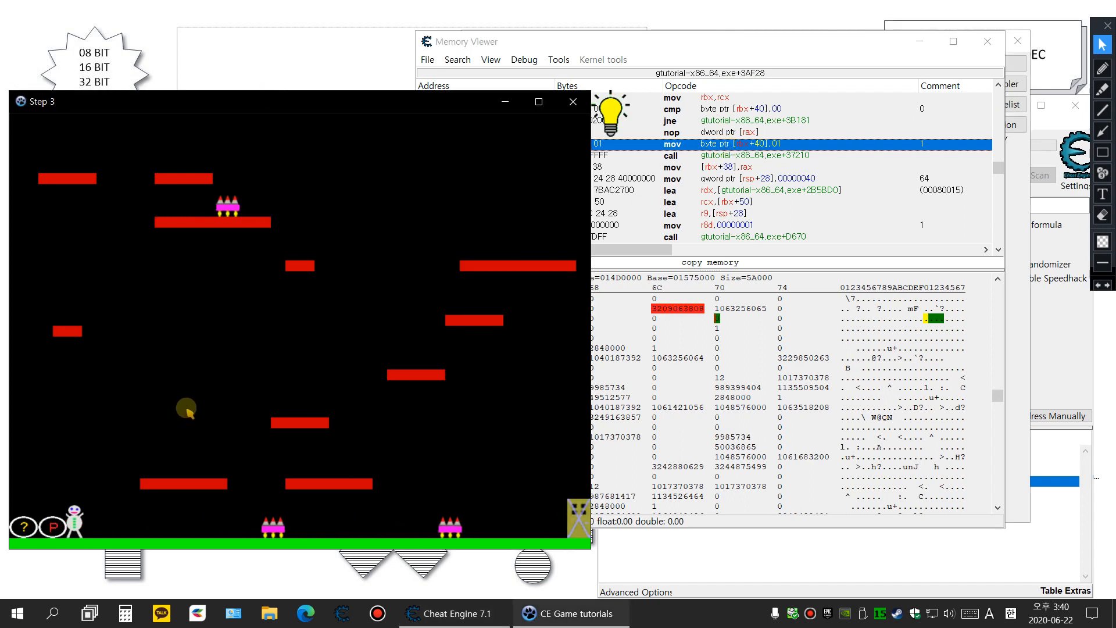
key(Right)
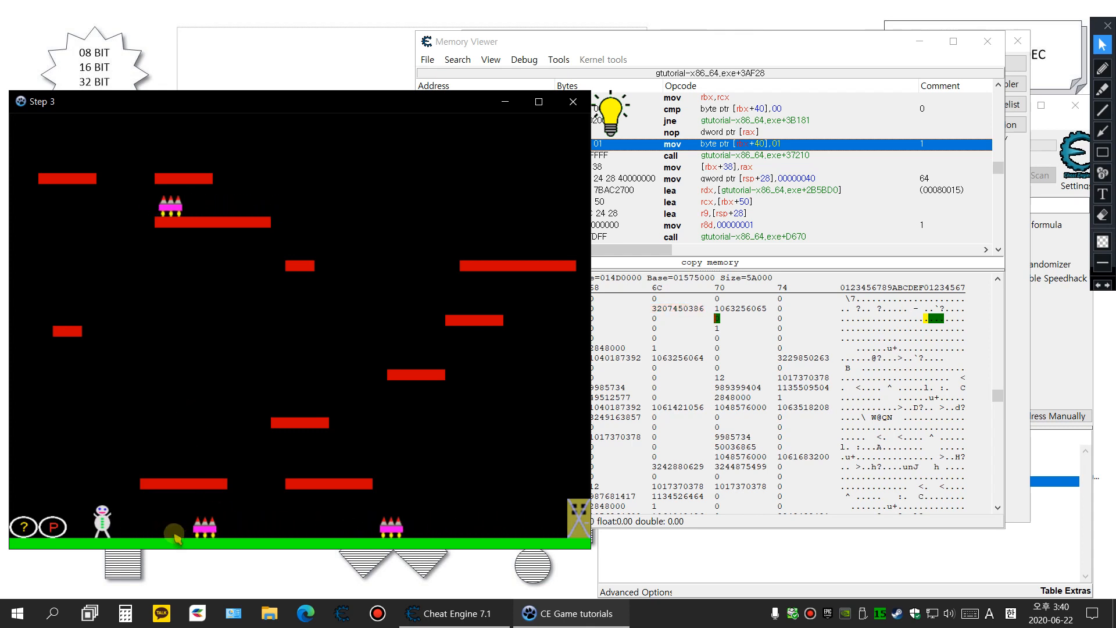
Step: Start a break and trace on mov byte ptr [rbx+40],01 with a maximal trace count of 8000 and a hardware breakpoint
click(768, 42)
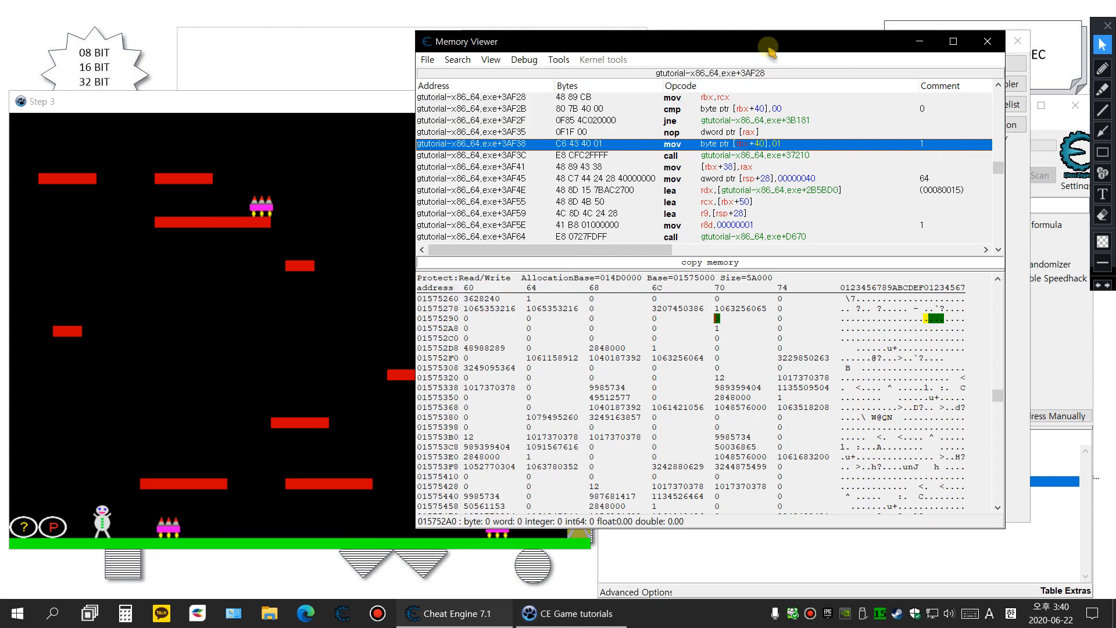
right_click(710, 145)
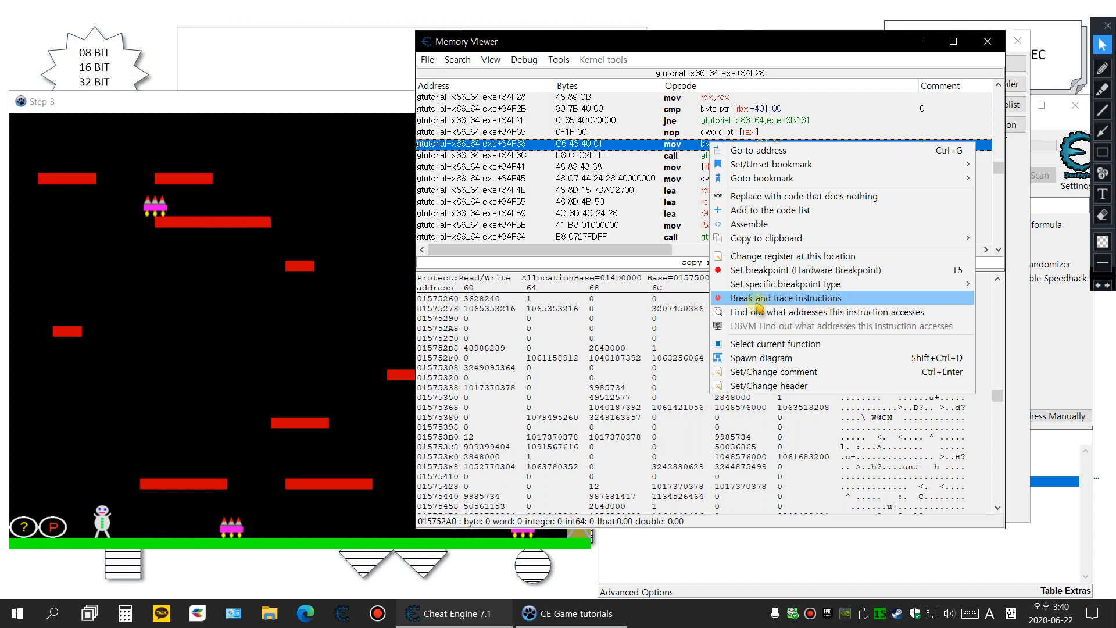
click(837, 299)
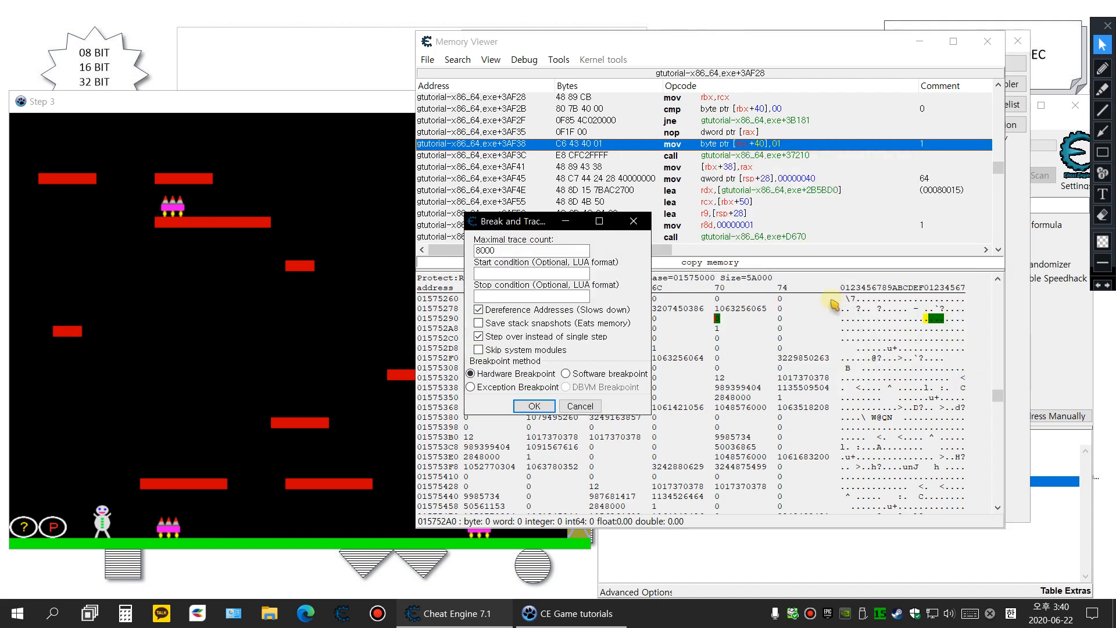
double_click(485, 250)
text(10)
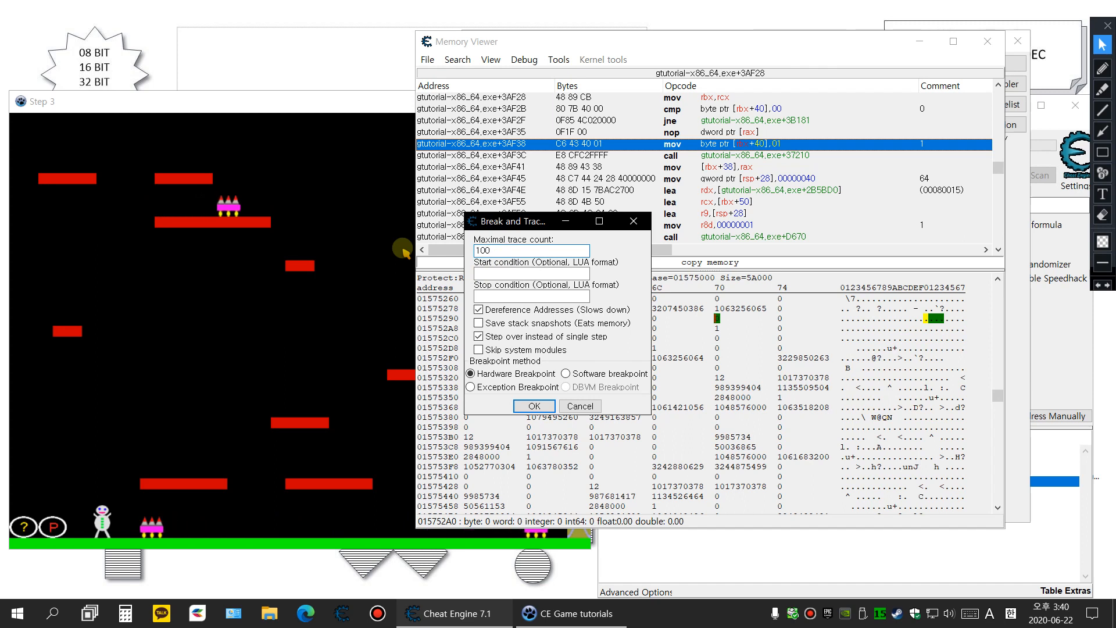
double_click(508, 250)
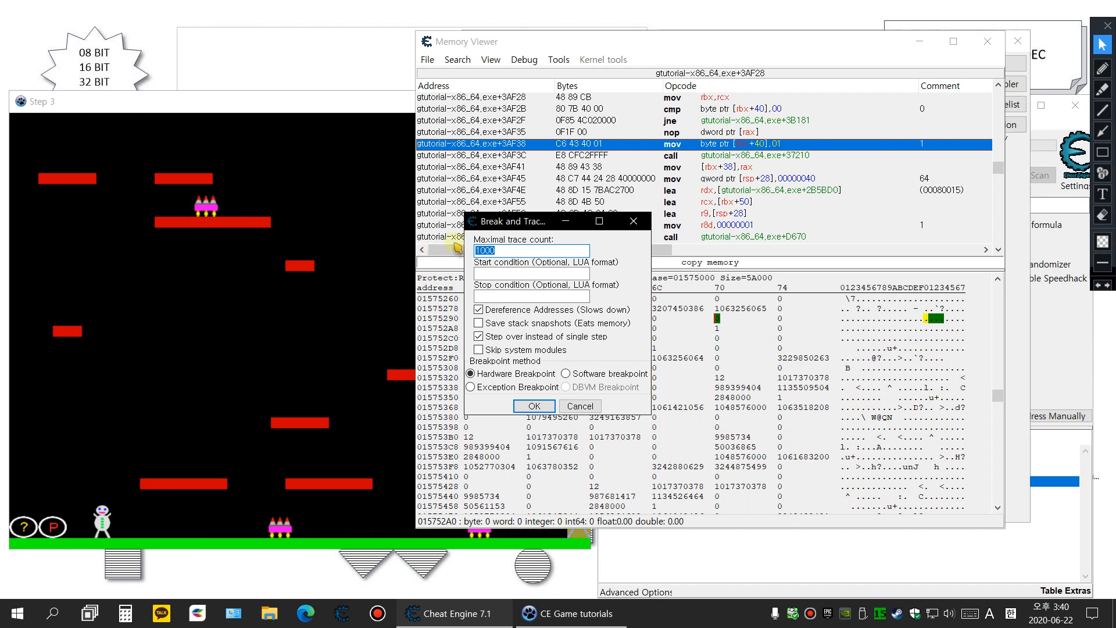
text(80)
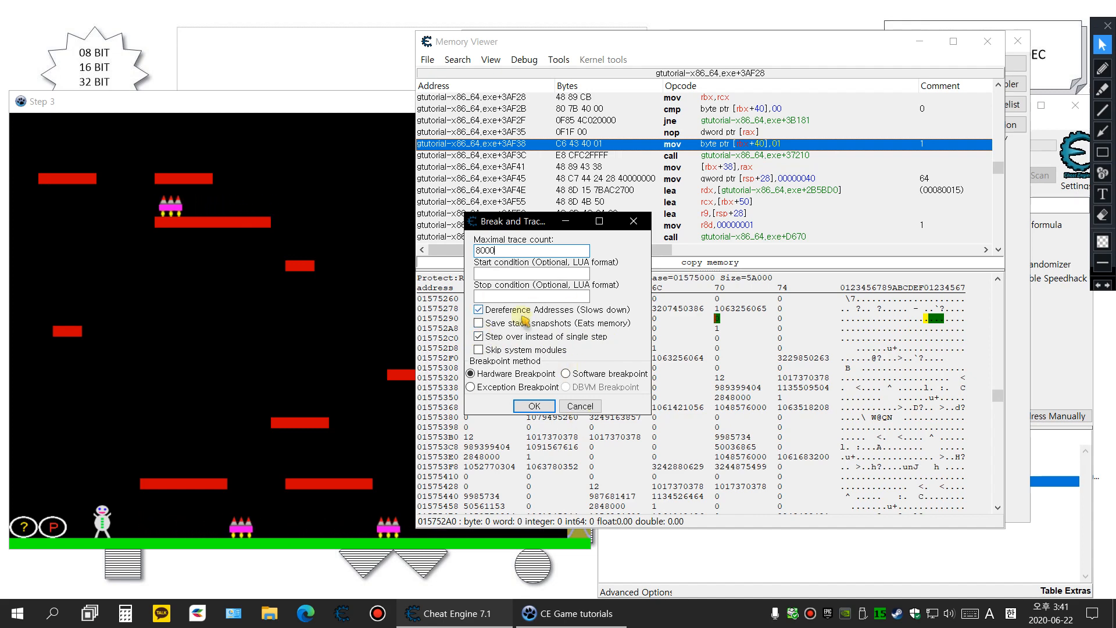
click(545, 407)
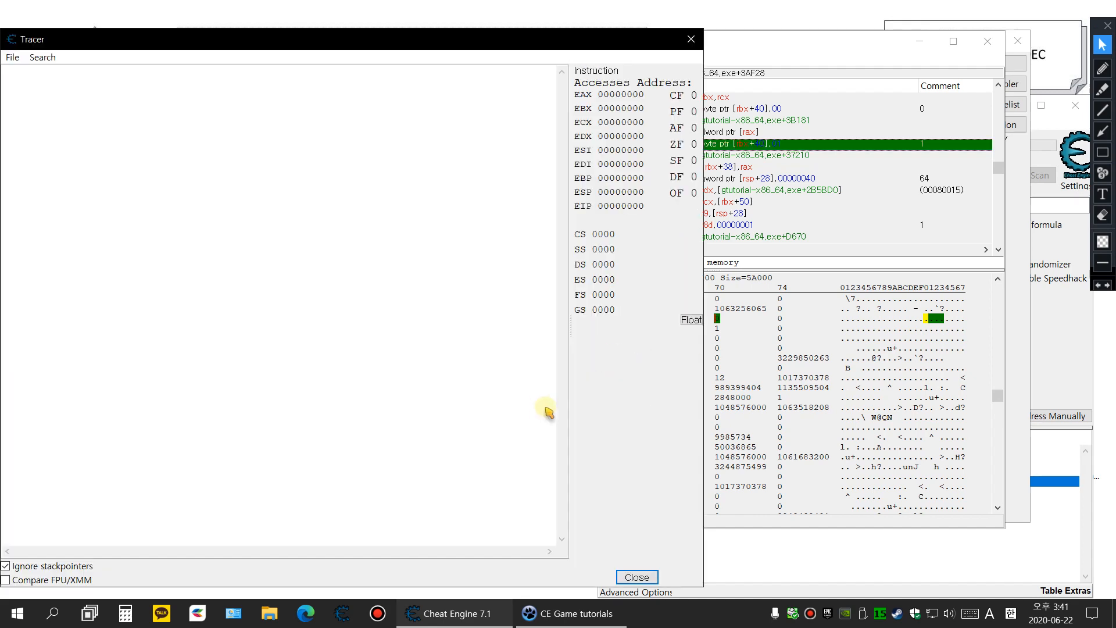
Step: Move the Tracer window off the game and run the player right into the nearest enemy to trigger the trace
drag(304, 50, 716, 35)
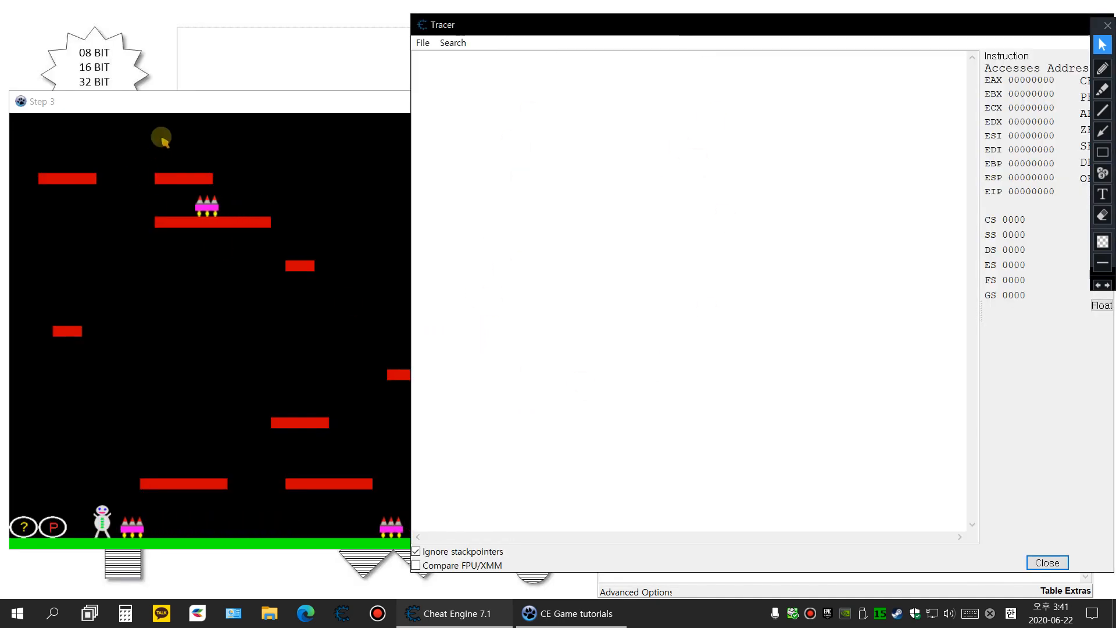
click(220, 106)
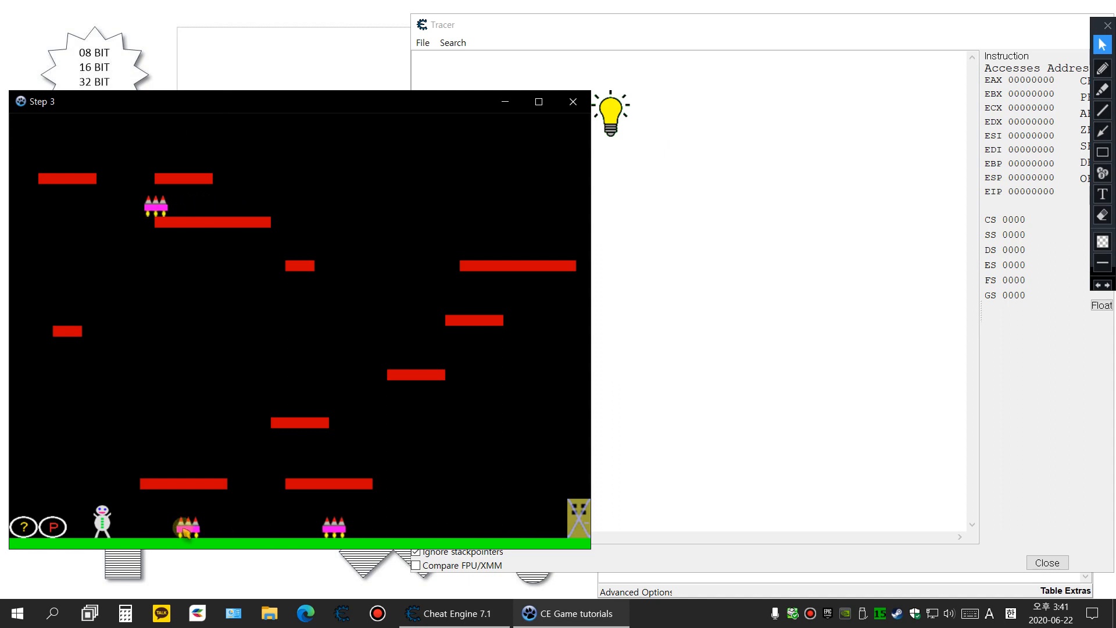
key(Right)
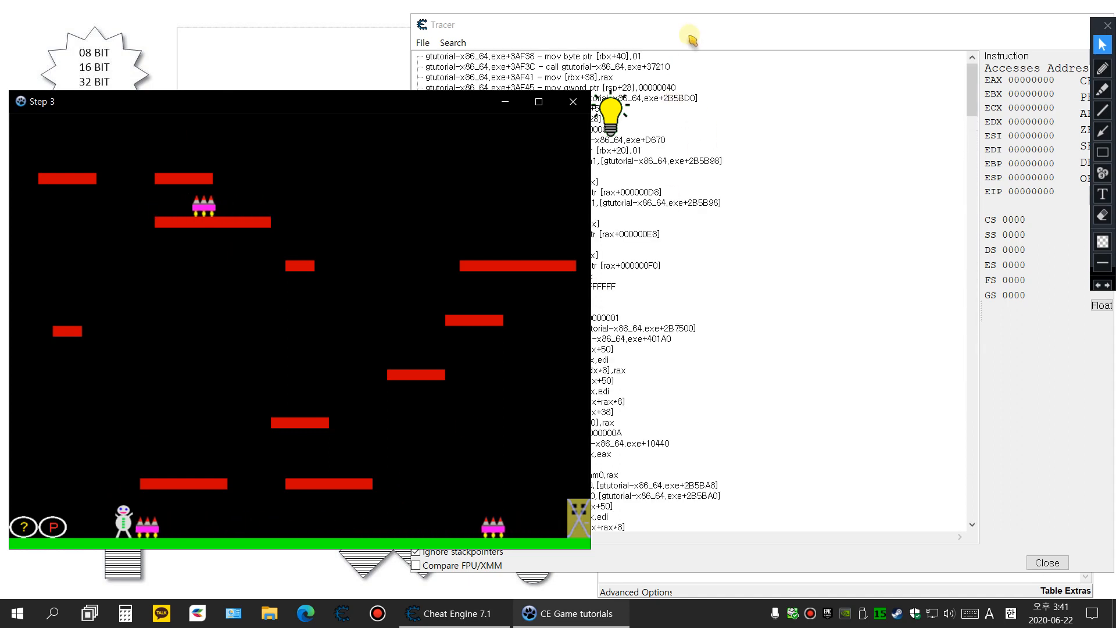
Step: Expand the whole trace tree and inspect the registers recorded for mov byte ptr [rbx+40],01
click(704, 24)
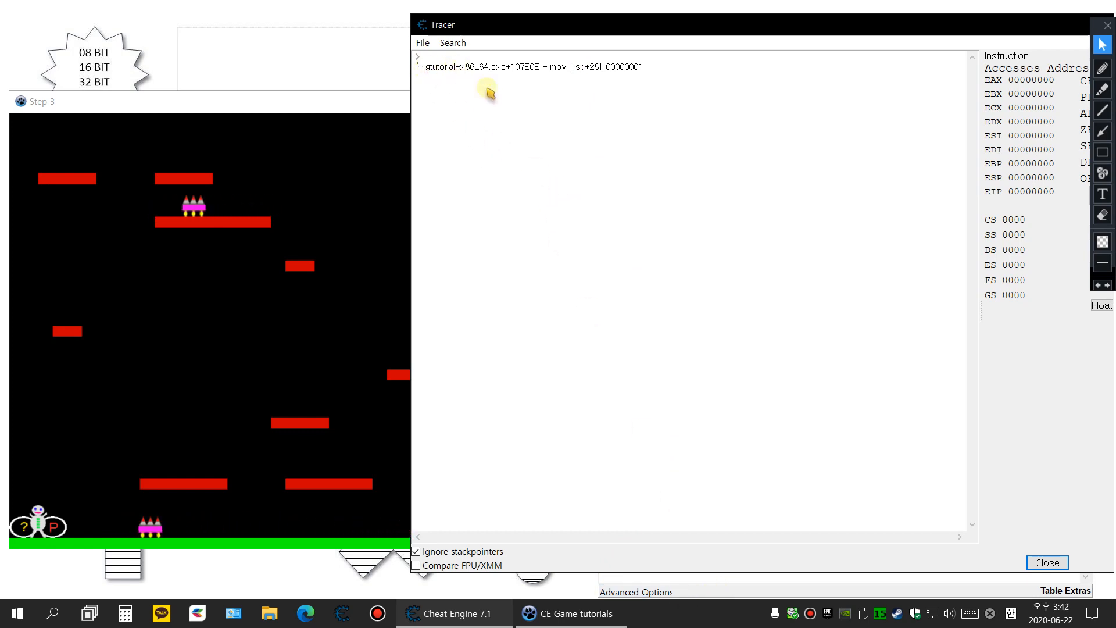
right_click(598, 137)
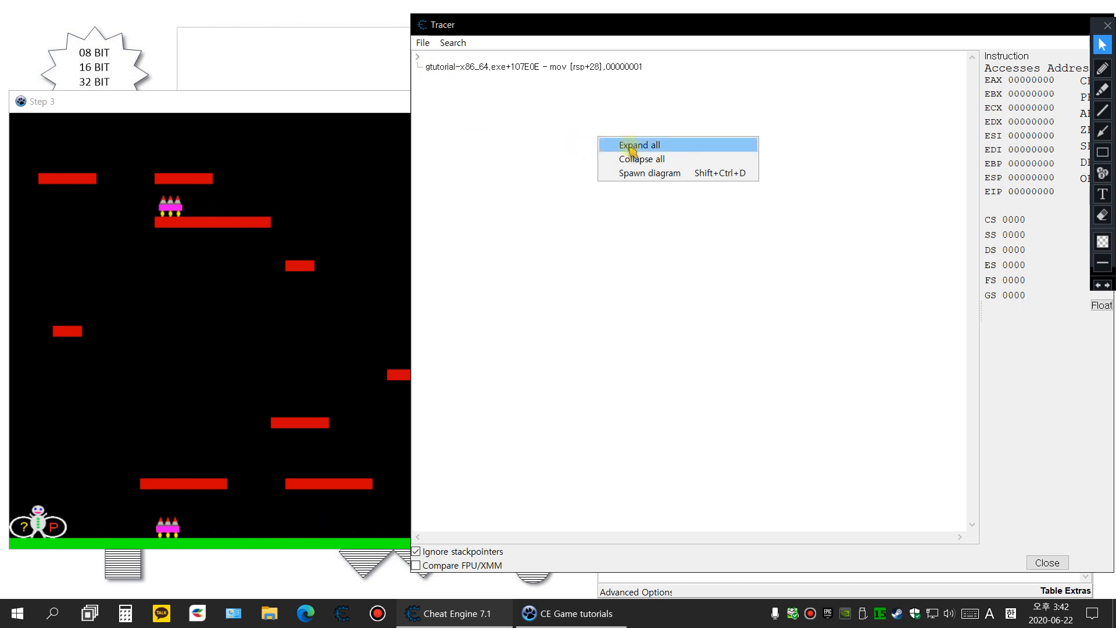
click(662, 149)
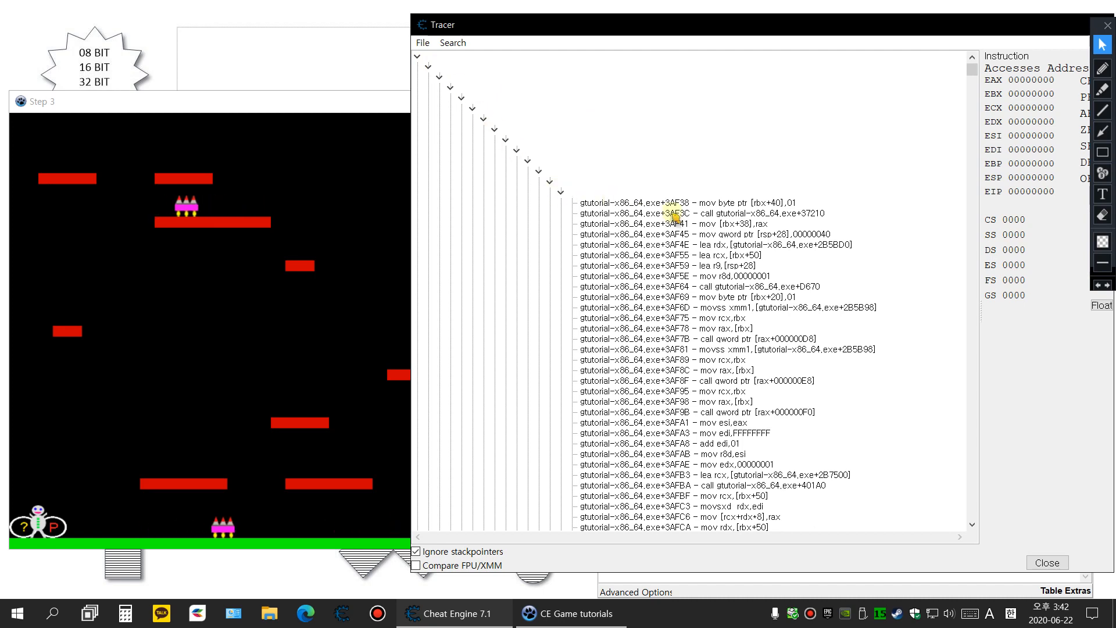
click(705, 204)
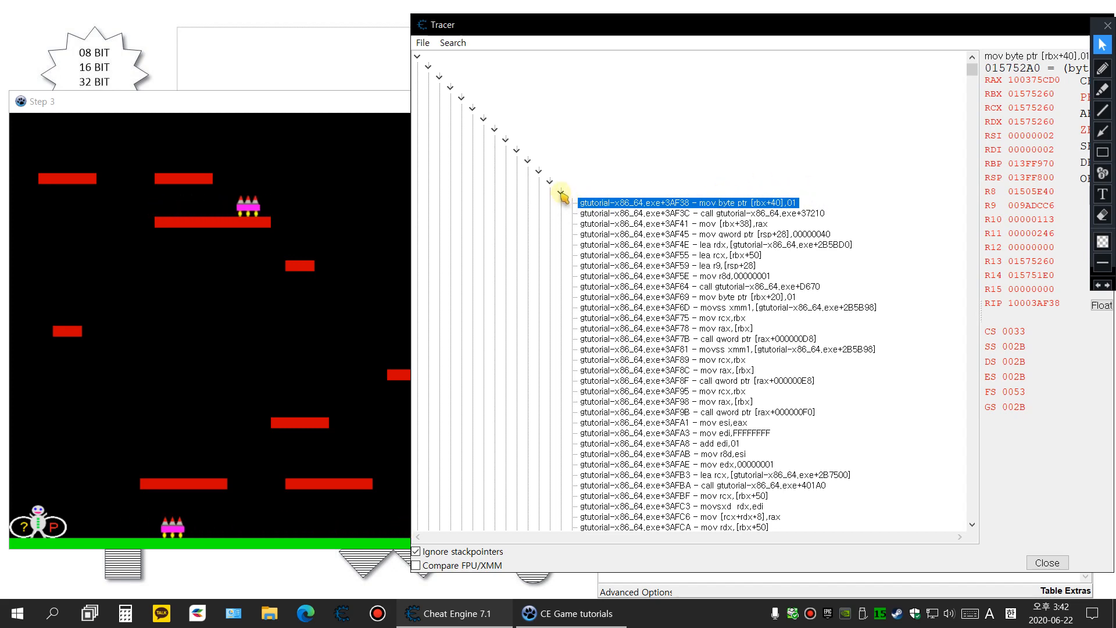
Step: Collapse the innermost trace branch and show mov rdx,[rbx+38] at gtutorial-x86_64.exe+4139C in the disassembler
click(561, 193)
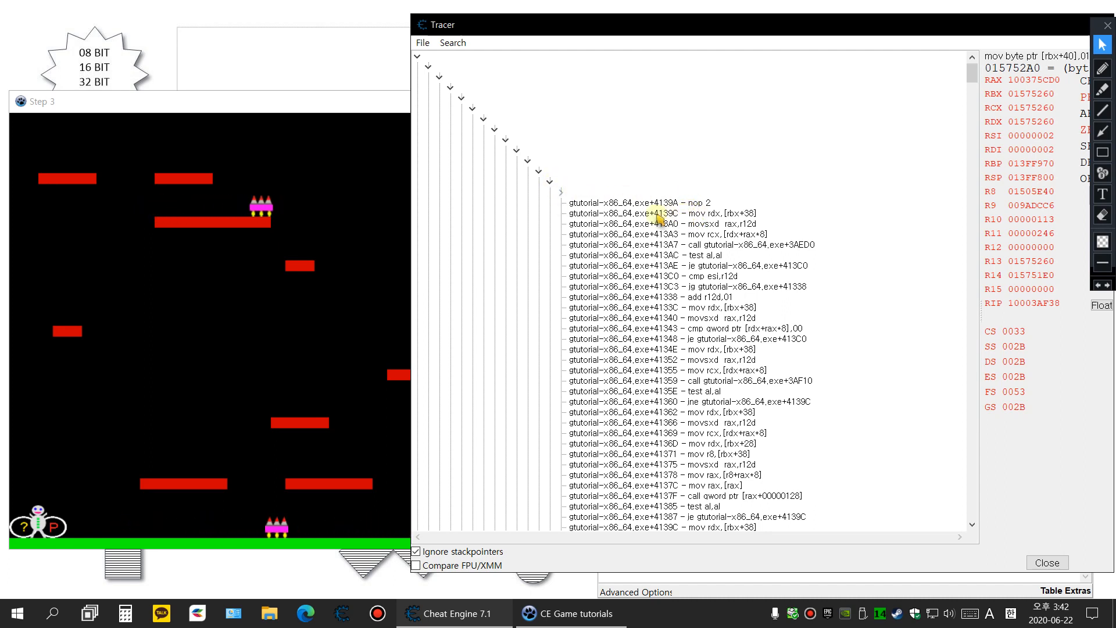
click(709, 214)
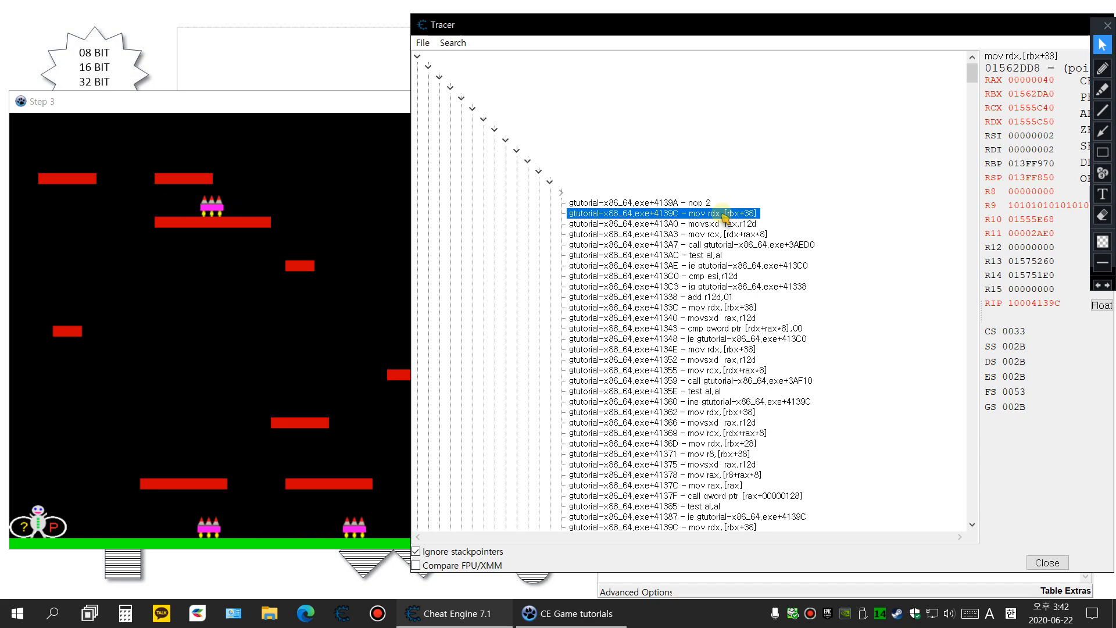
drag(1017, 26, 615, 53)
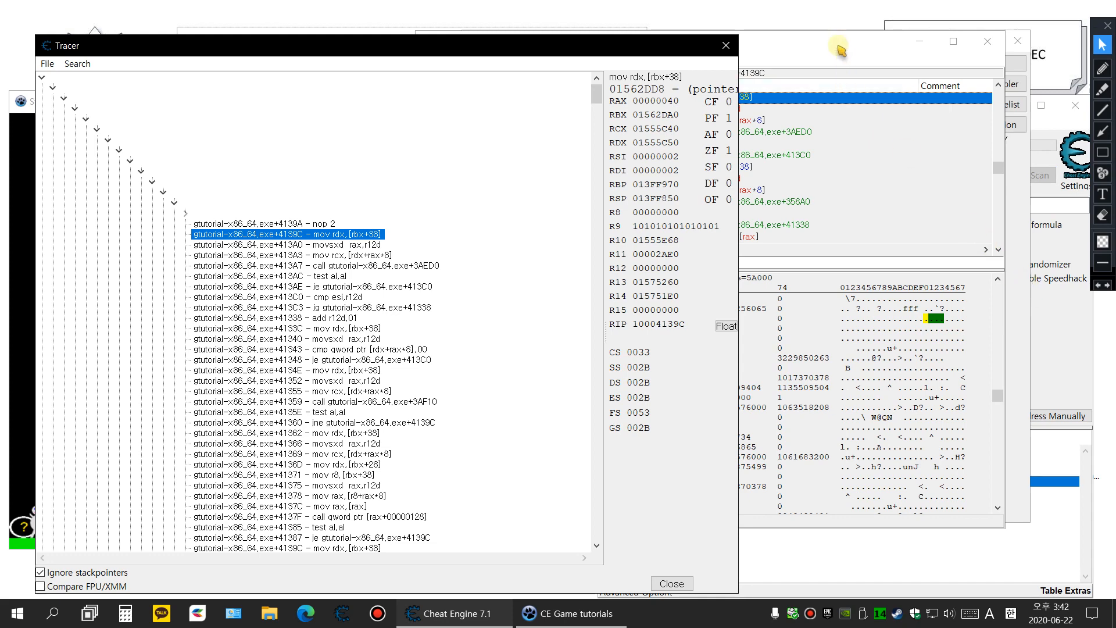
double_click(499, 225)
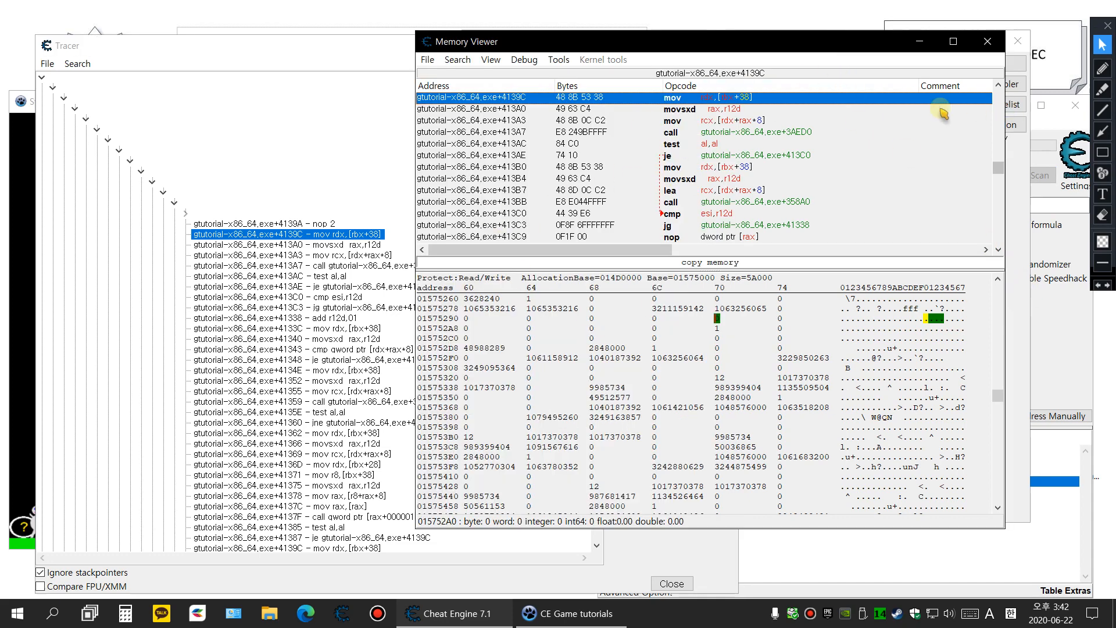
Step: Select the conditional jump je gtutorial-x86_64.exe+4139C at gtutorial-x86_64.exe+41387, above mov rdx,[rbx+38], in the disassembler
click(999, 86)
click(998, 86)
click(998, 86)
click(998, 86)
click(998, 86)
click(998, 86)
click(998, 86)
click(999, 86)
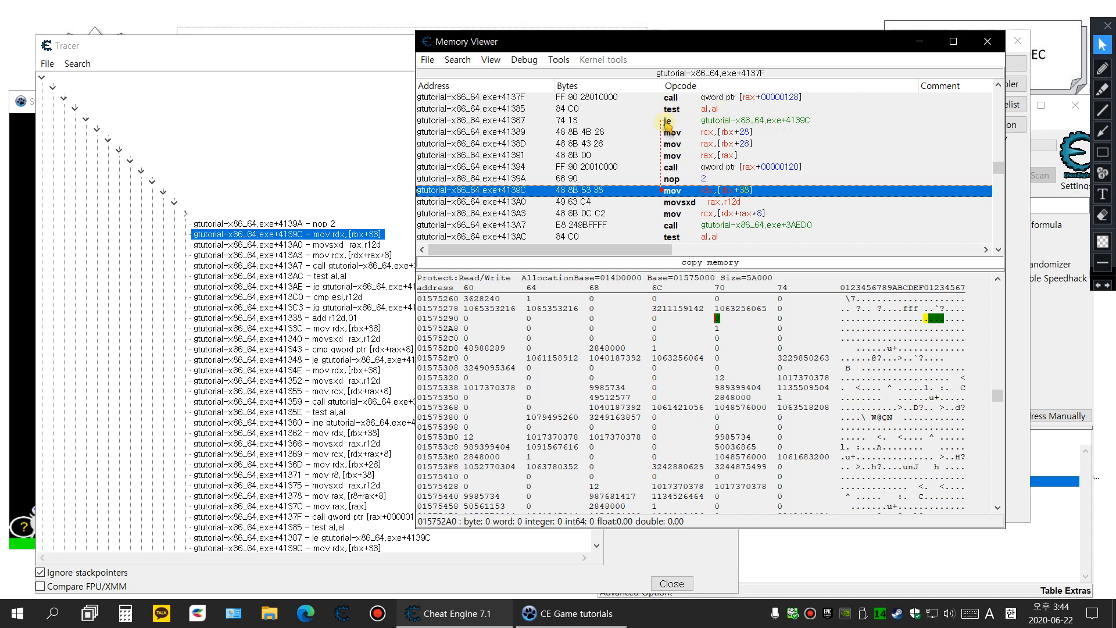
click(724, 121)
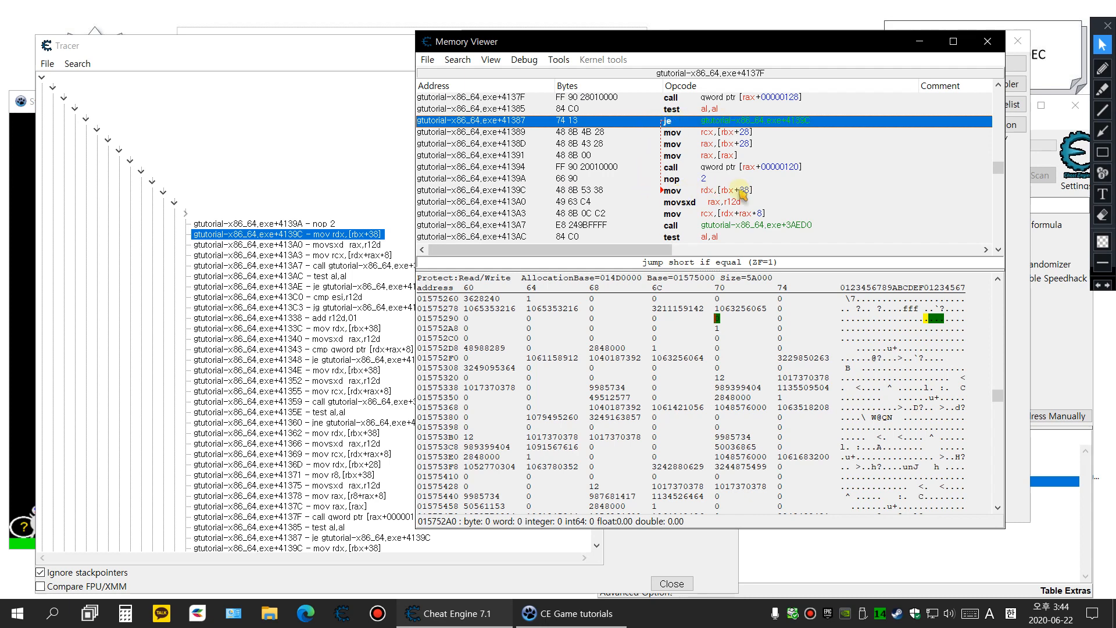
right_click(691, 122)
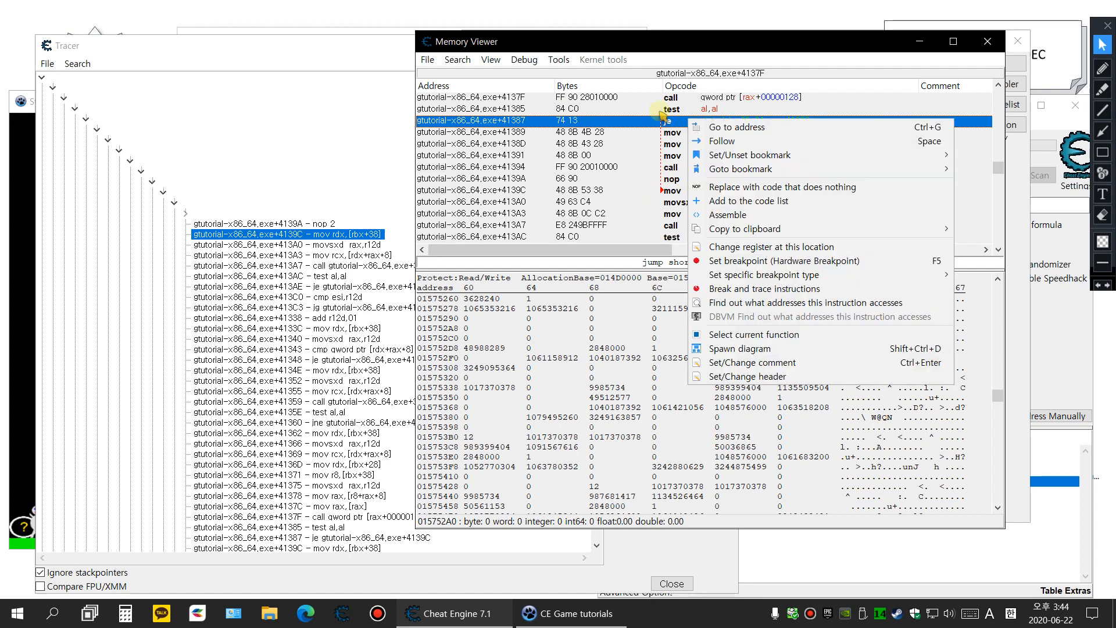
key(Escape)
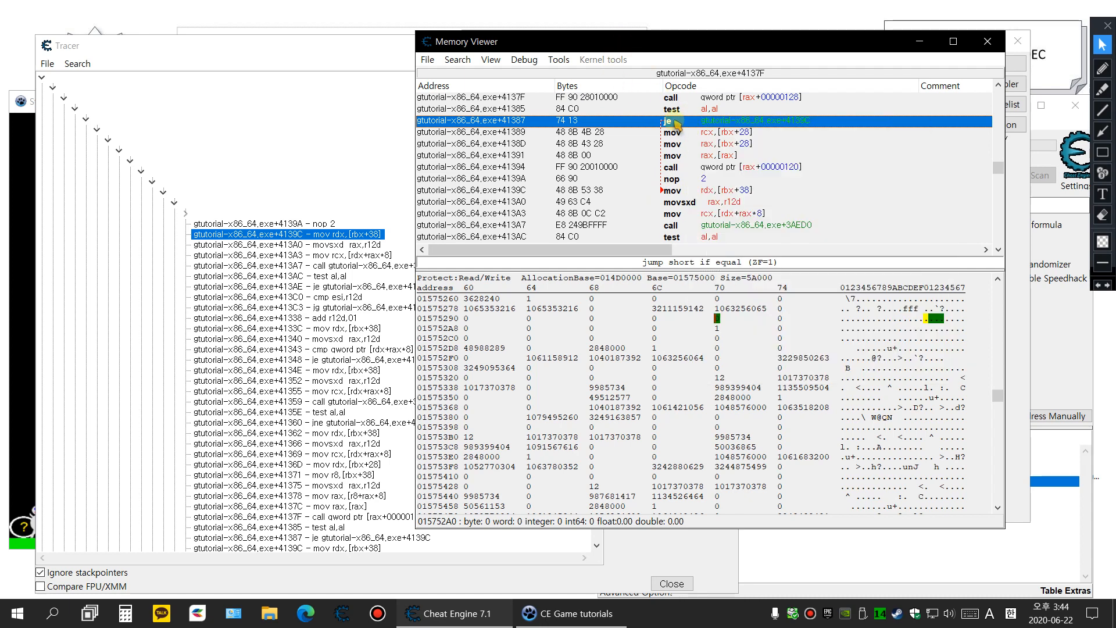
right_click(677, 123)
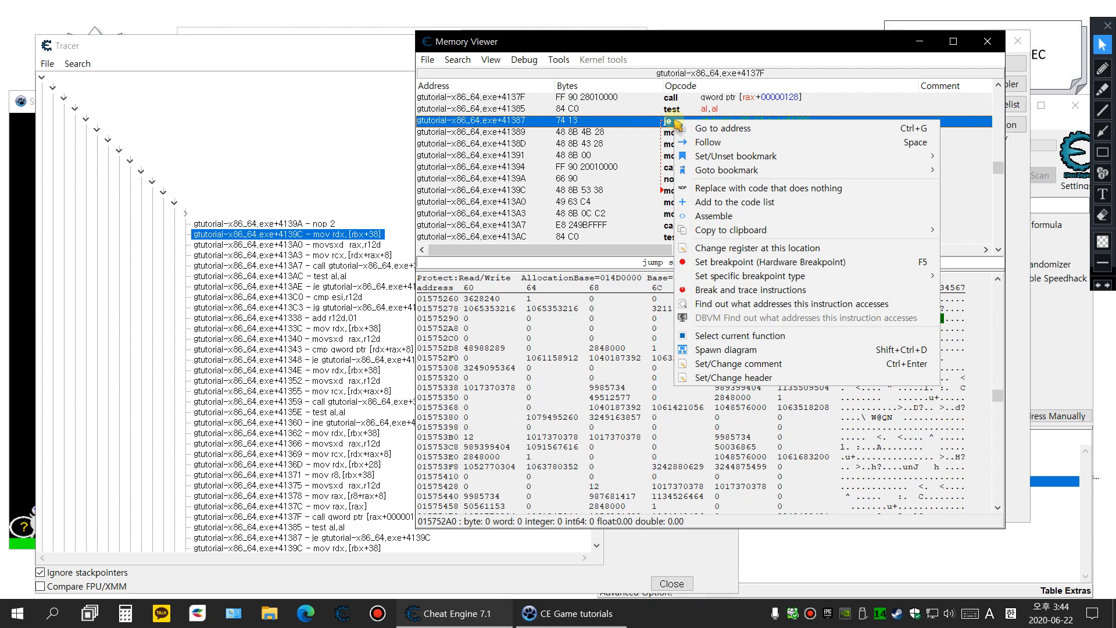
click(747, 216)
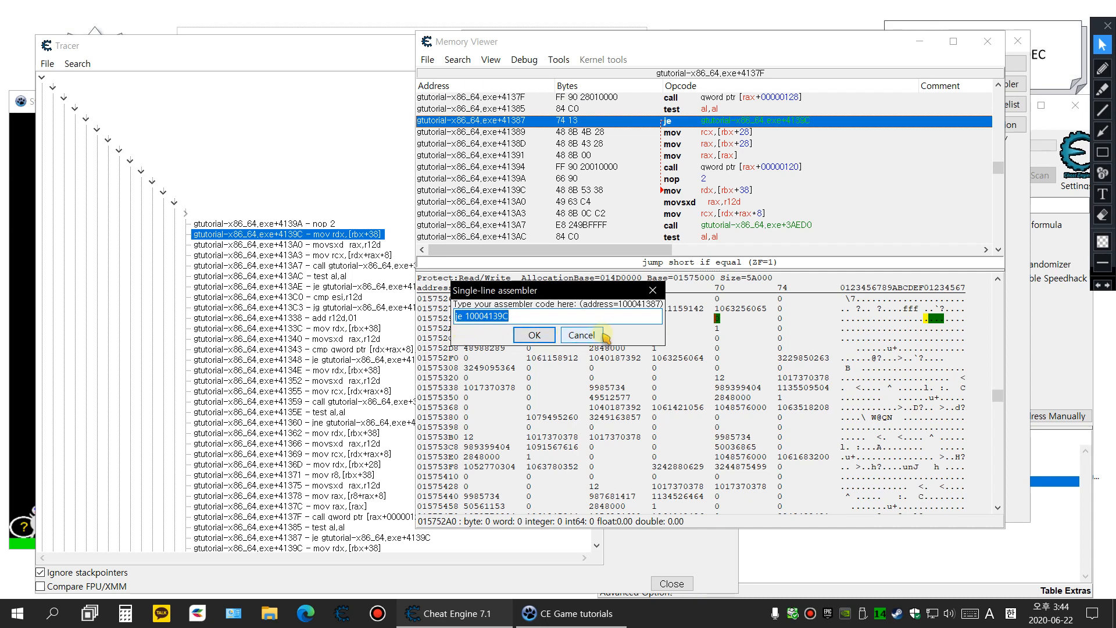
click(459, 317)
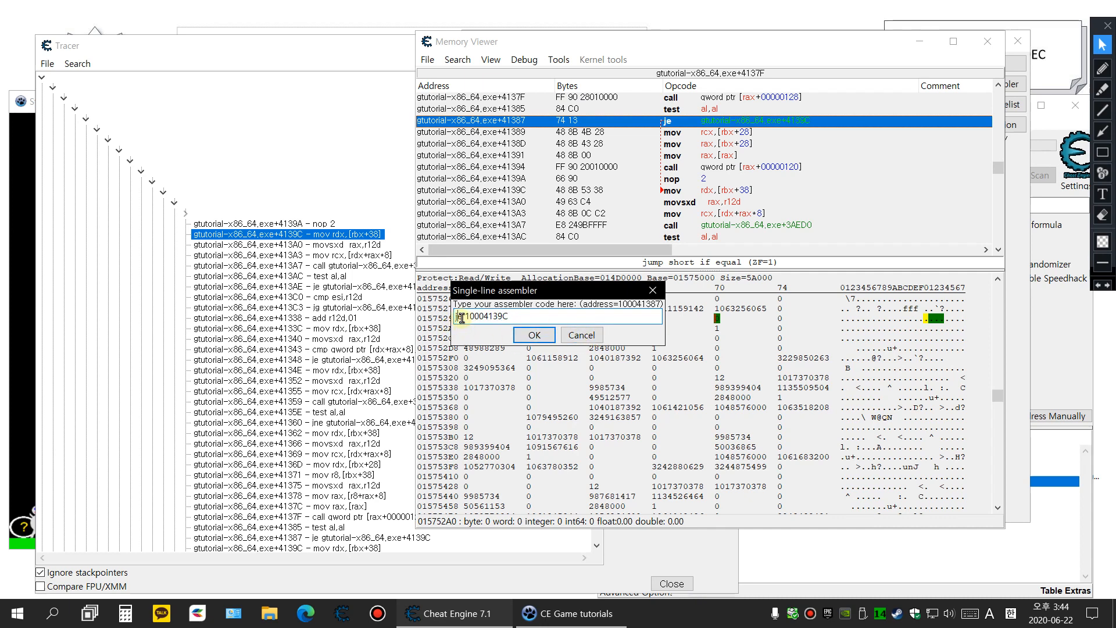
click(581, 336)
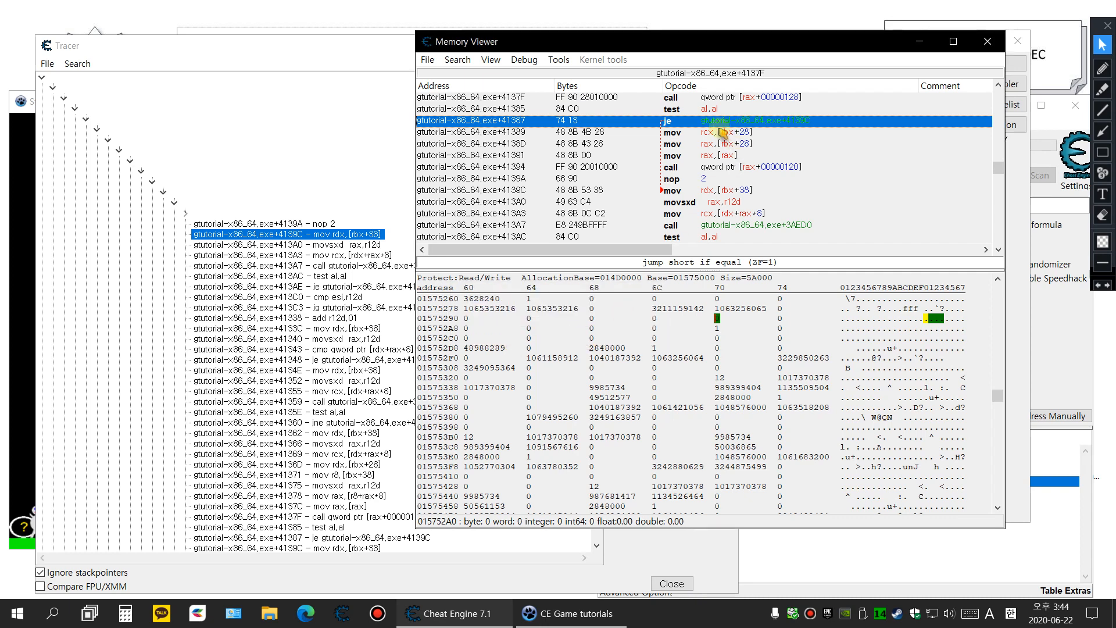
Step: Create an auto assemble script from the cheat table framework code and a code injection template at "gtutorial-x86_64.exe"+41387
click(559, 60)
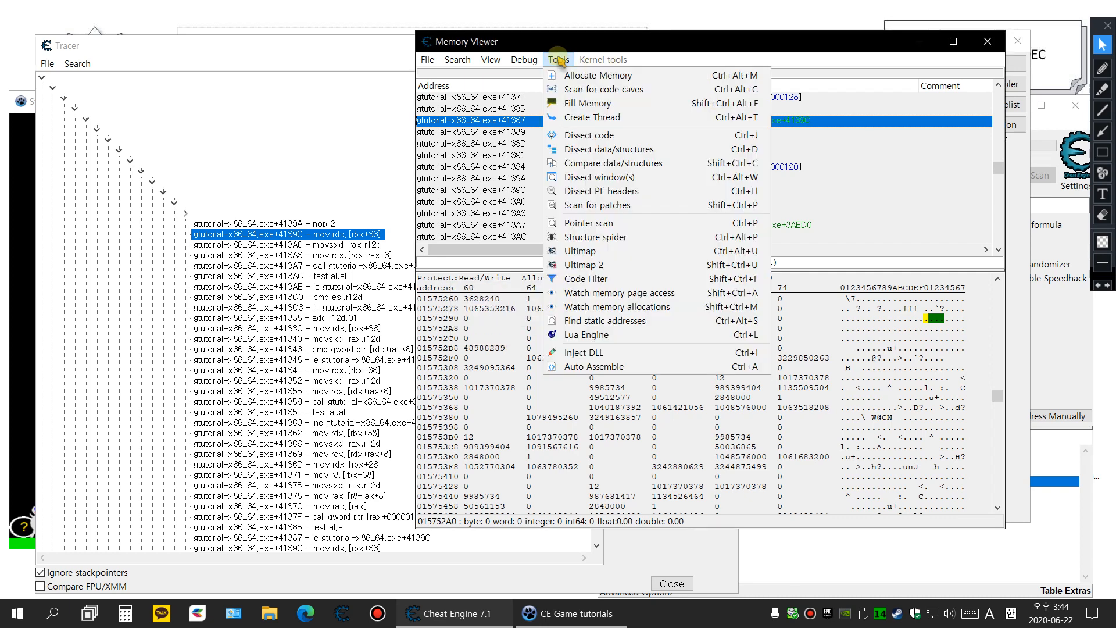
click(597, 367)
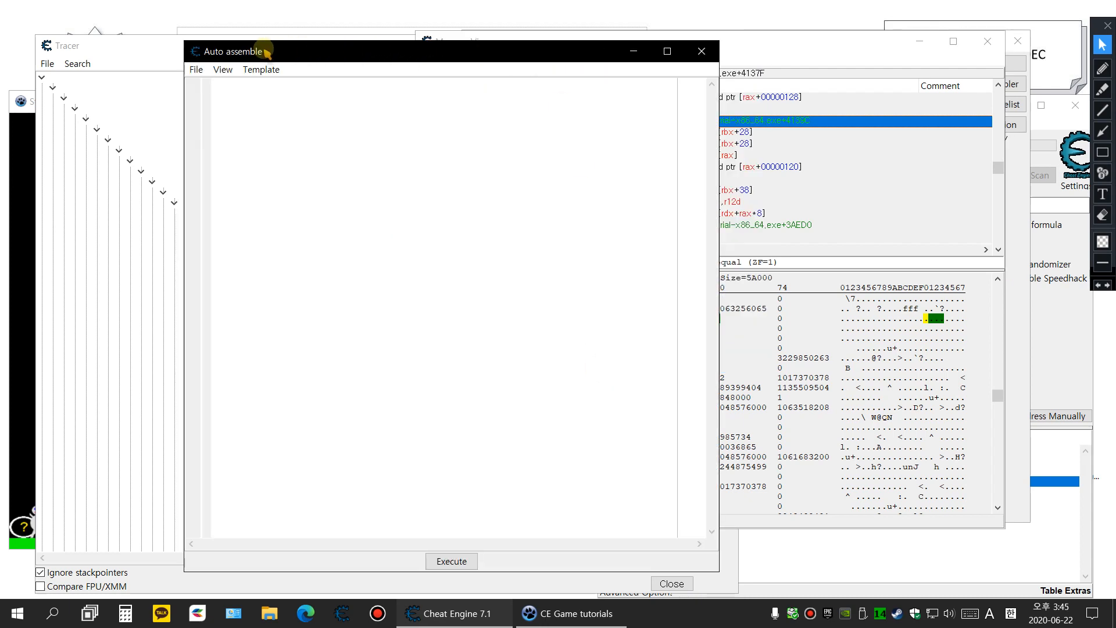
click(262, 70)
click(312, 169)
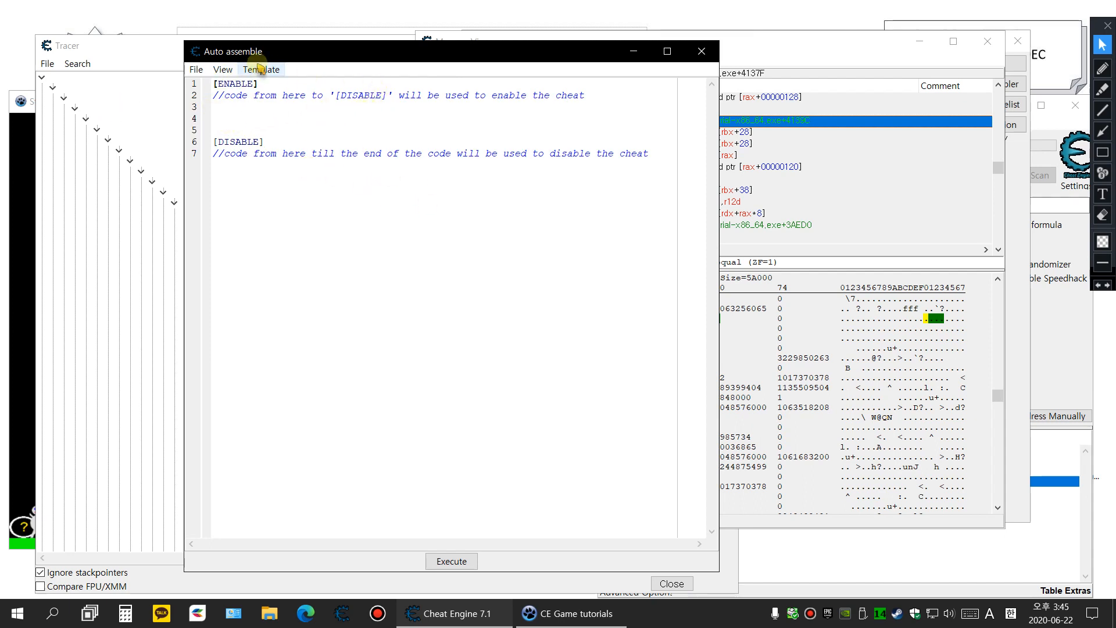
click(261, 71)
click(289, 85)
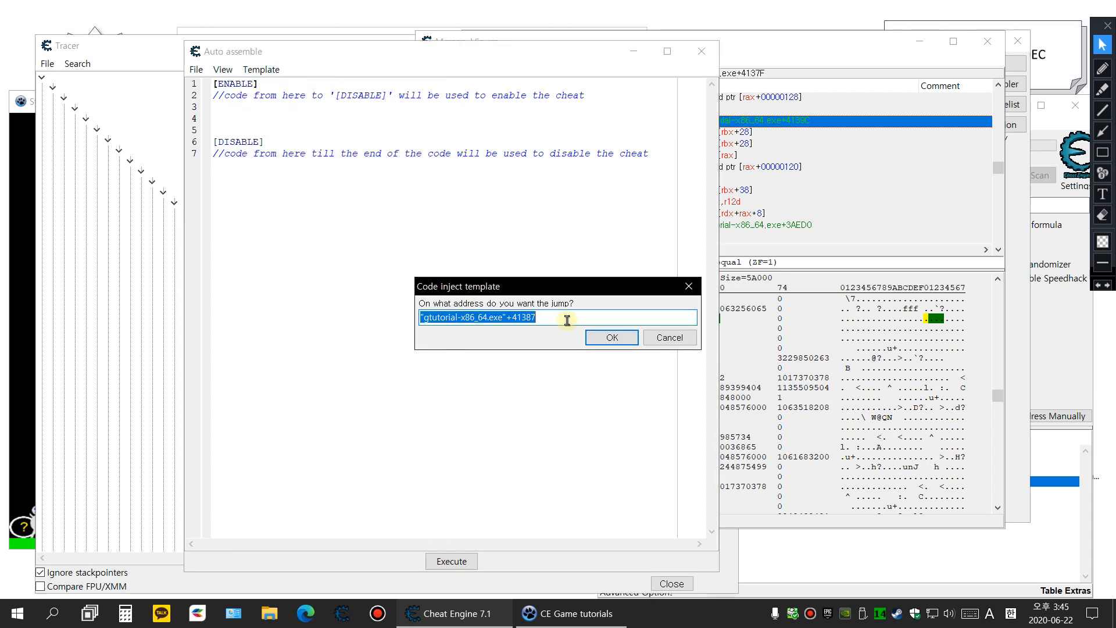
click(613, 337)
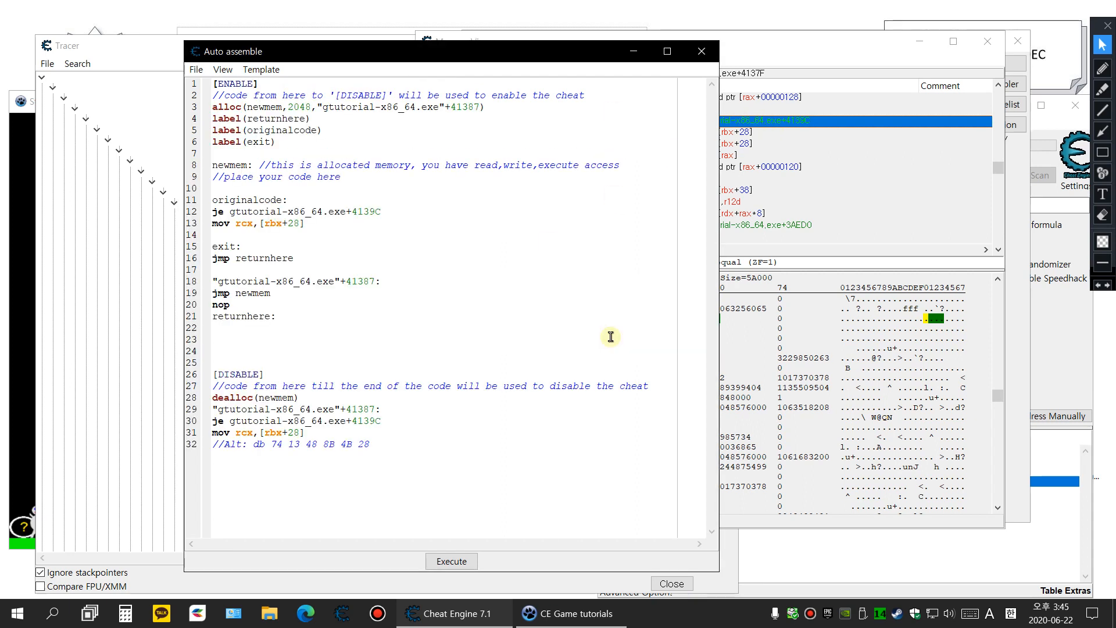
Step: Assign the injection script to the current cheat table and close the Auto assemble window
click(196, 69)
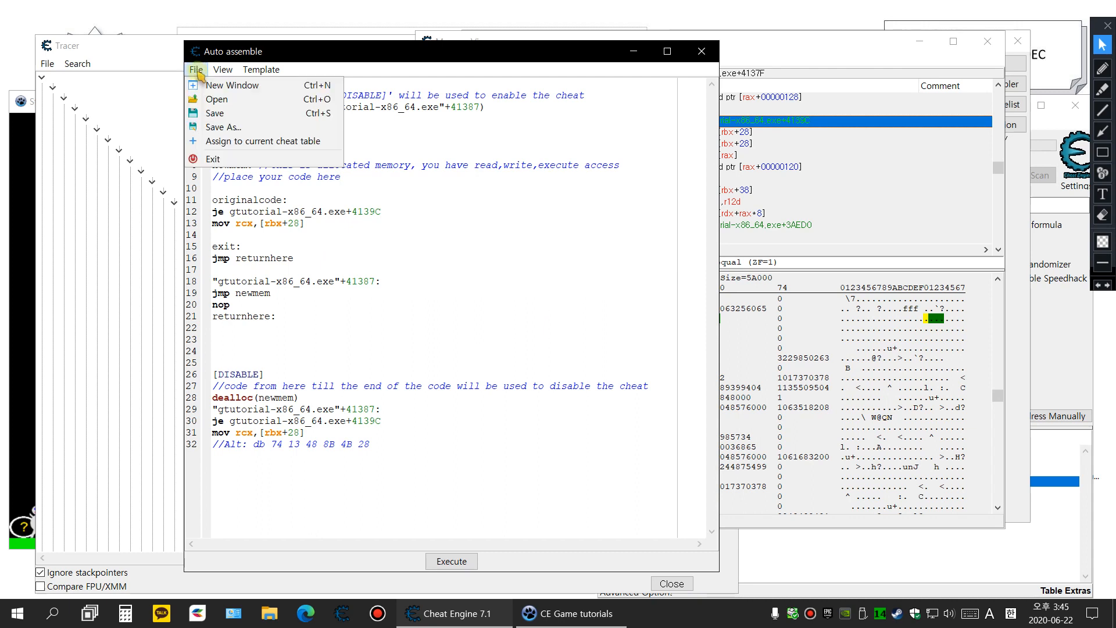
click(225, 142)
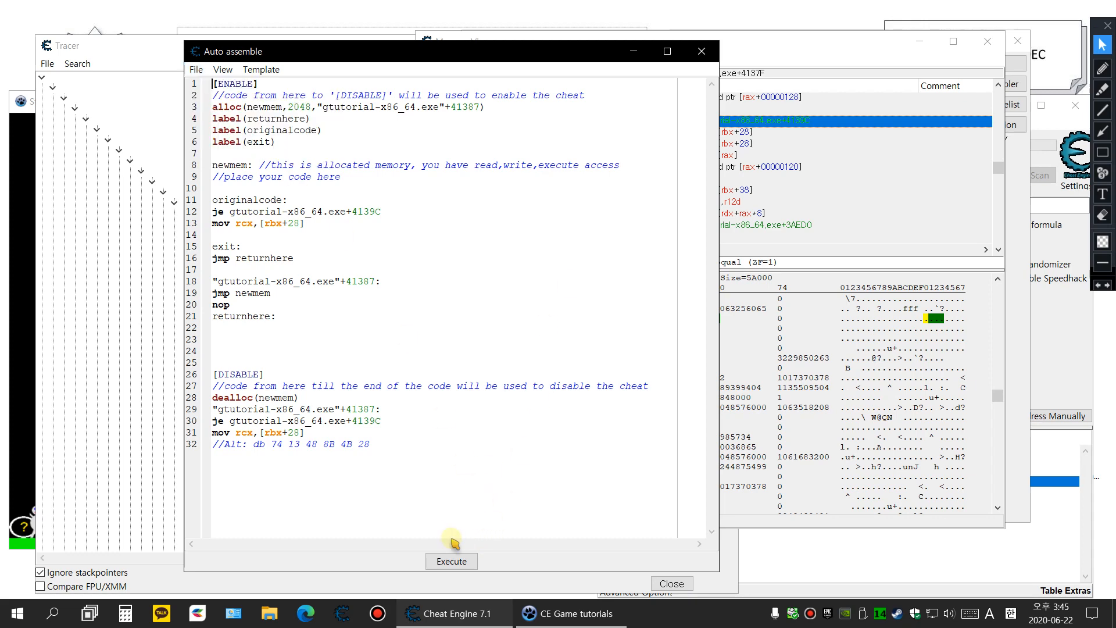
click(700, 51)
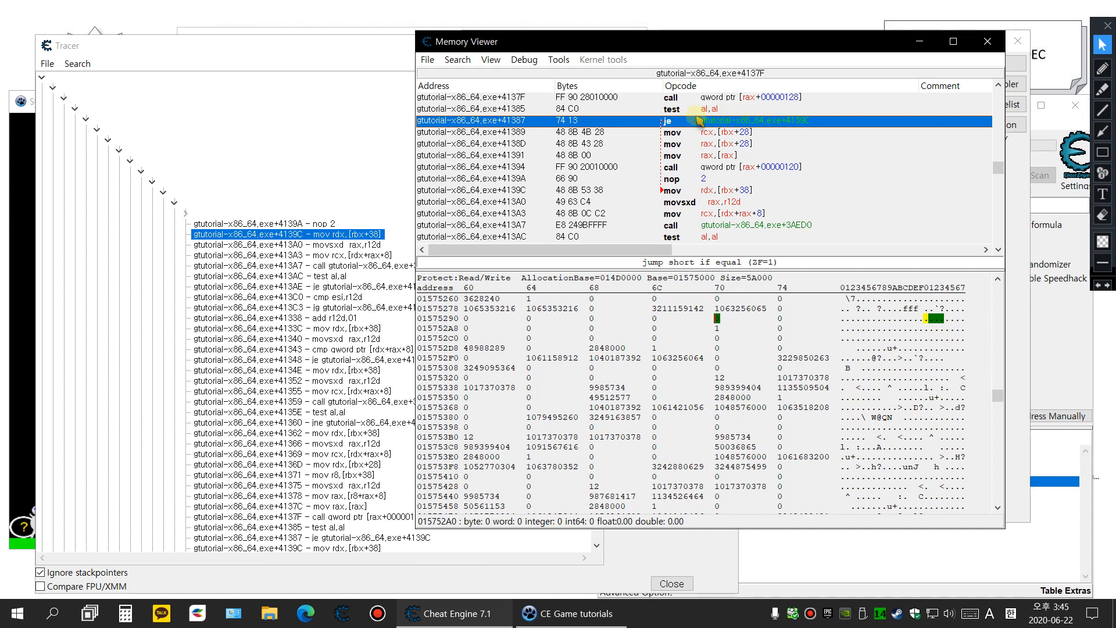
Step: Close the Memory Viewer, the list of instructions writing to the address and the Tracer window
click(987, 43)
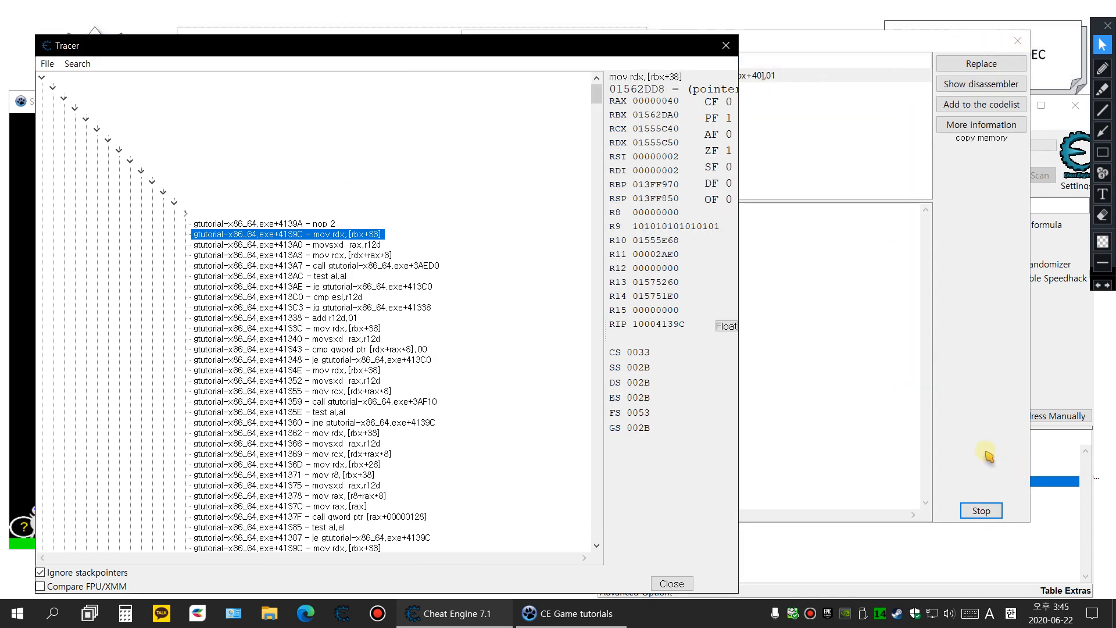
click(975, 482)
click(982, 511)
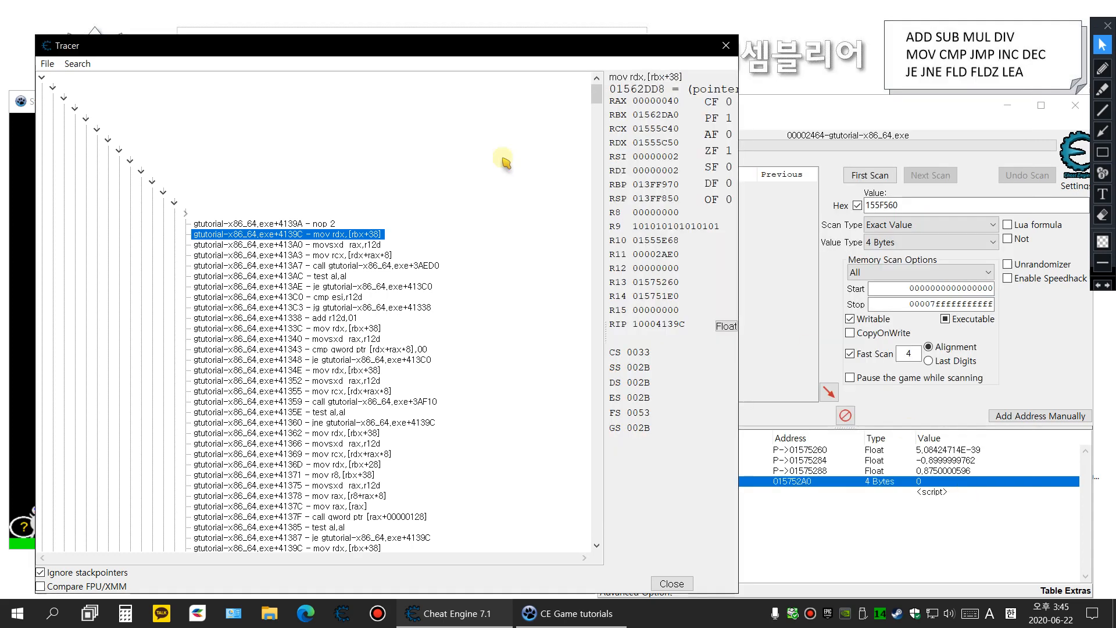
click(727, 45)
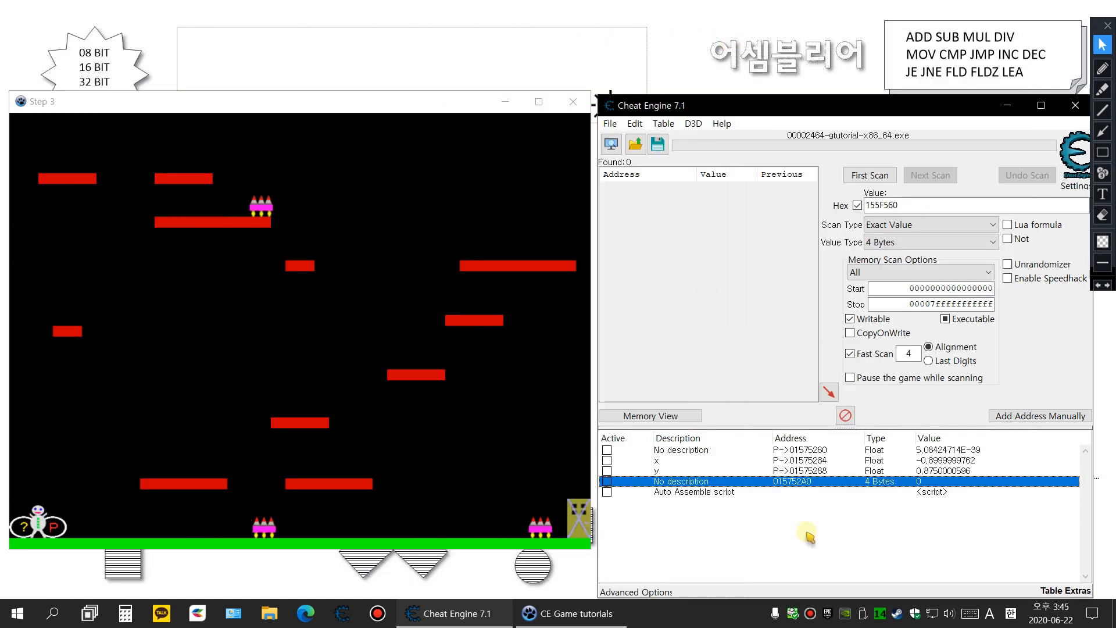
click(782, 509)
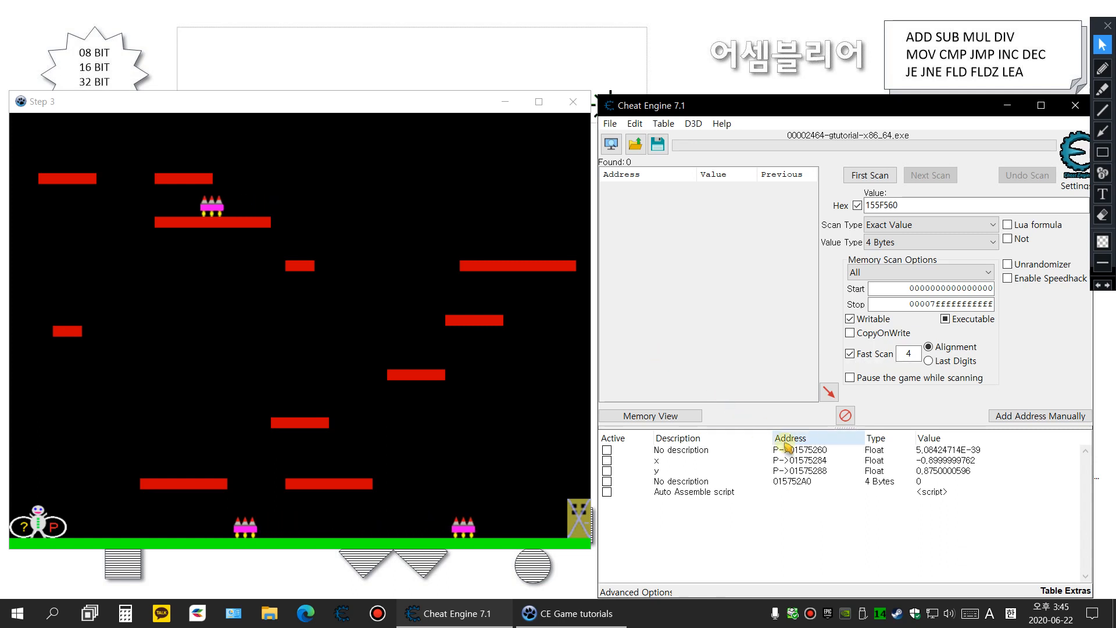
Step: Change je to jmp gtutorial-x86_64.exe+4139C under originalcode in the Auto Assemble script, save it and activate the script
click(931, 492)
double_click(931, 493)
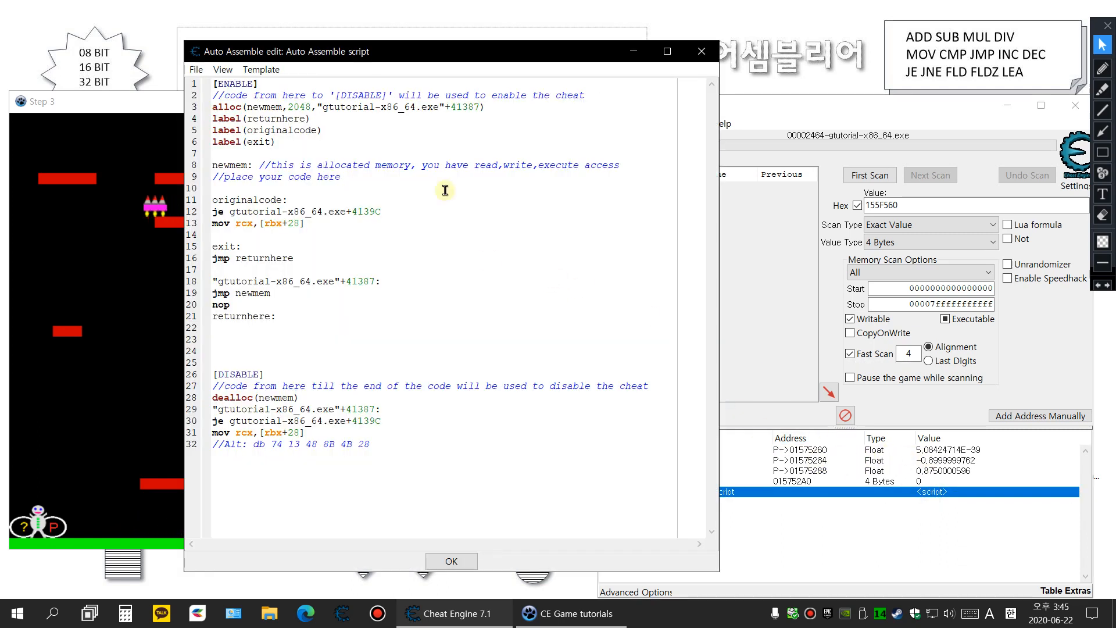
drag(438, 61, 621, 62)
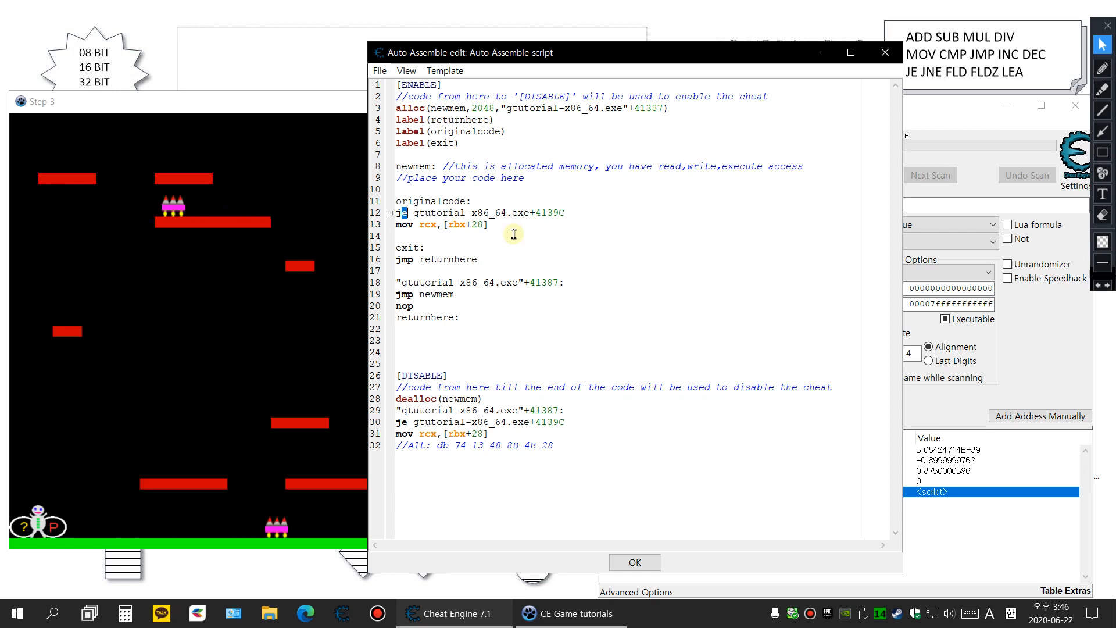
key(Right)
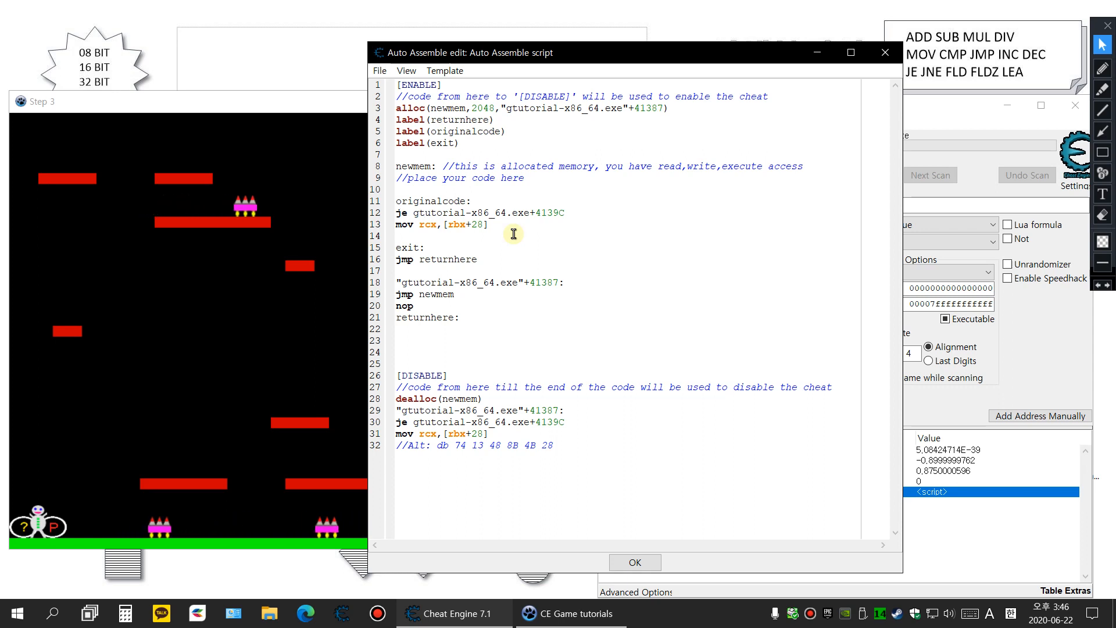
key(Delete)
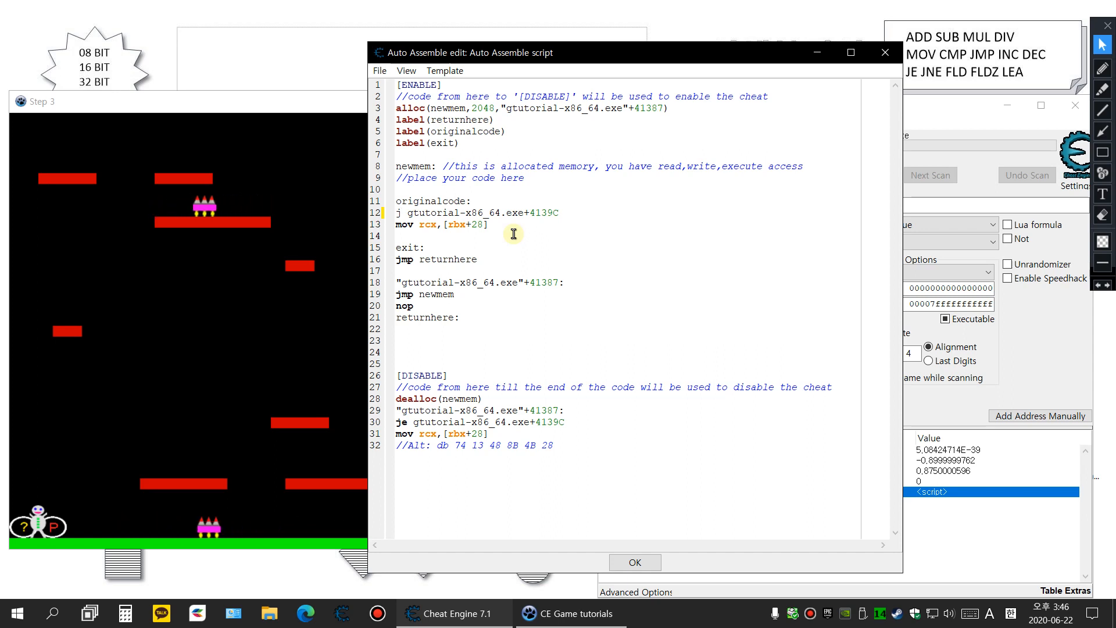
text(mp)
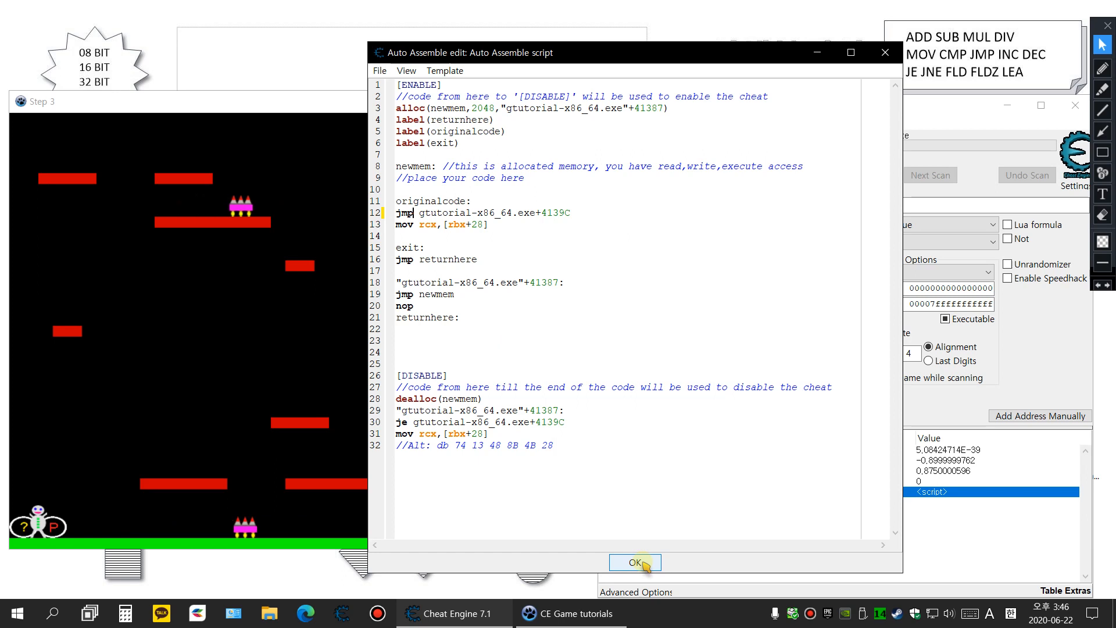
click(635, 562)
click(882, 498)
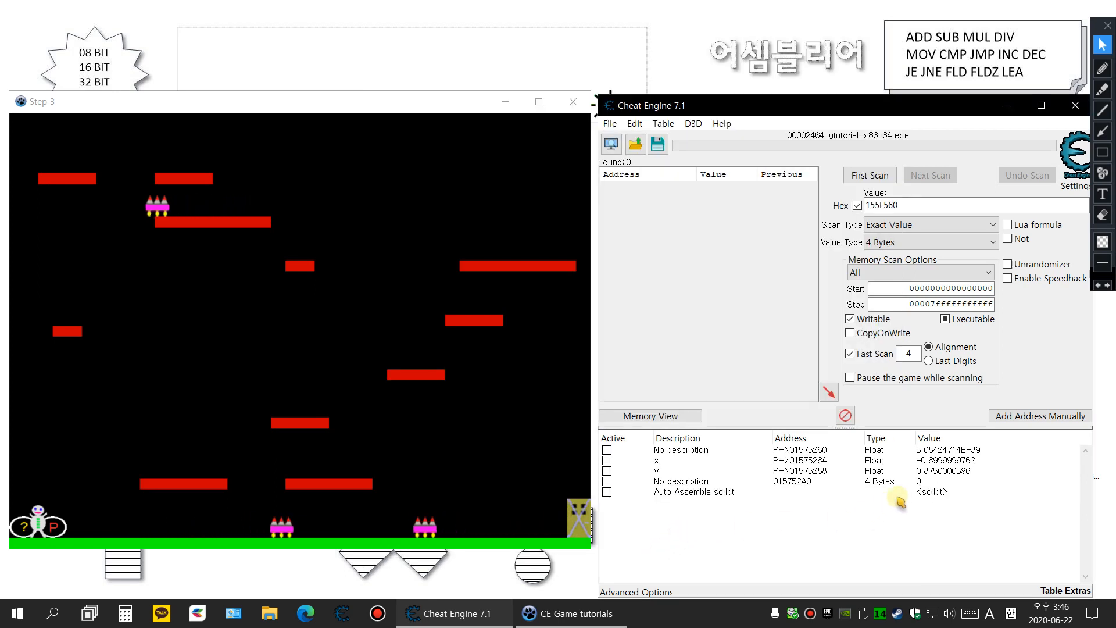
click(607, 492)
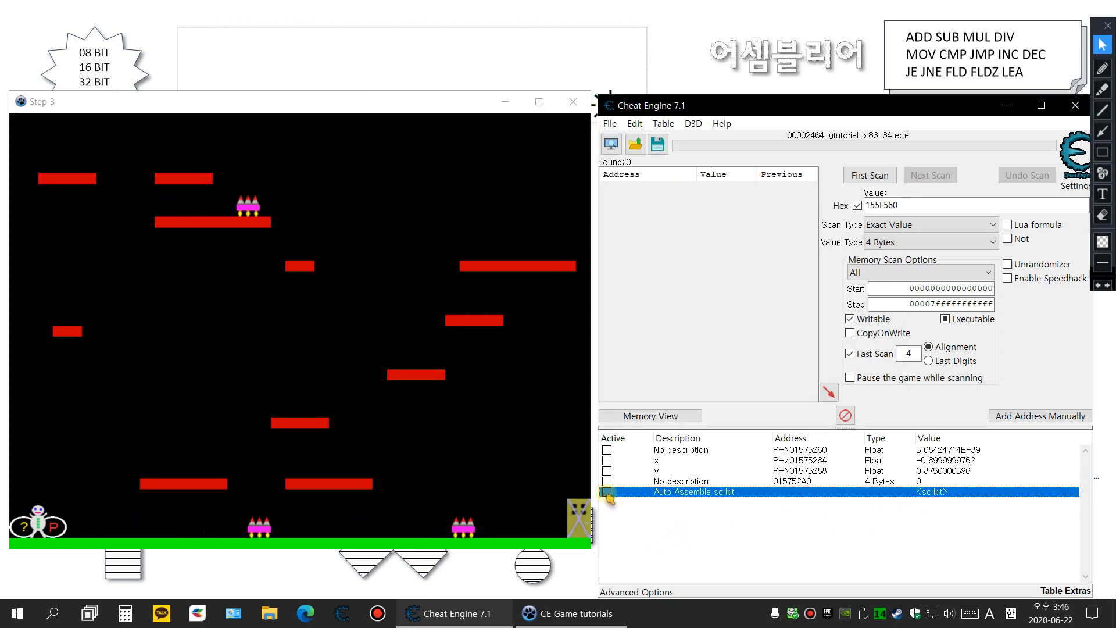
Step: Test the script by running the player back and forth through the ground enemies and jumping onto the lower platform nearer the door
click(262, 448)
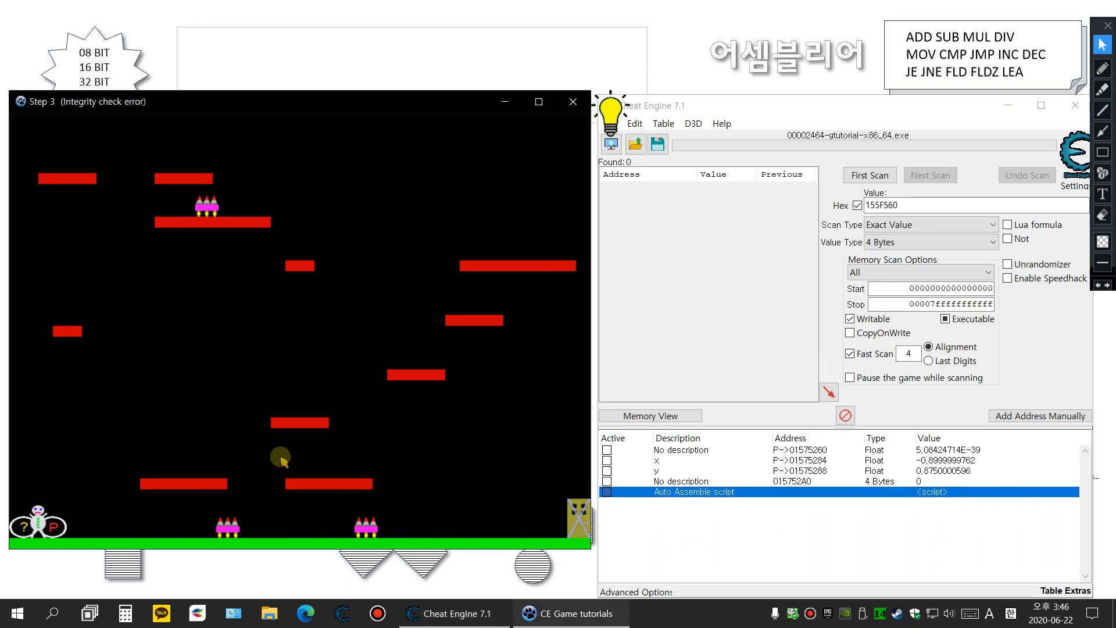
key(Right)
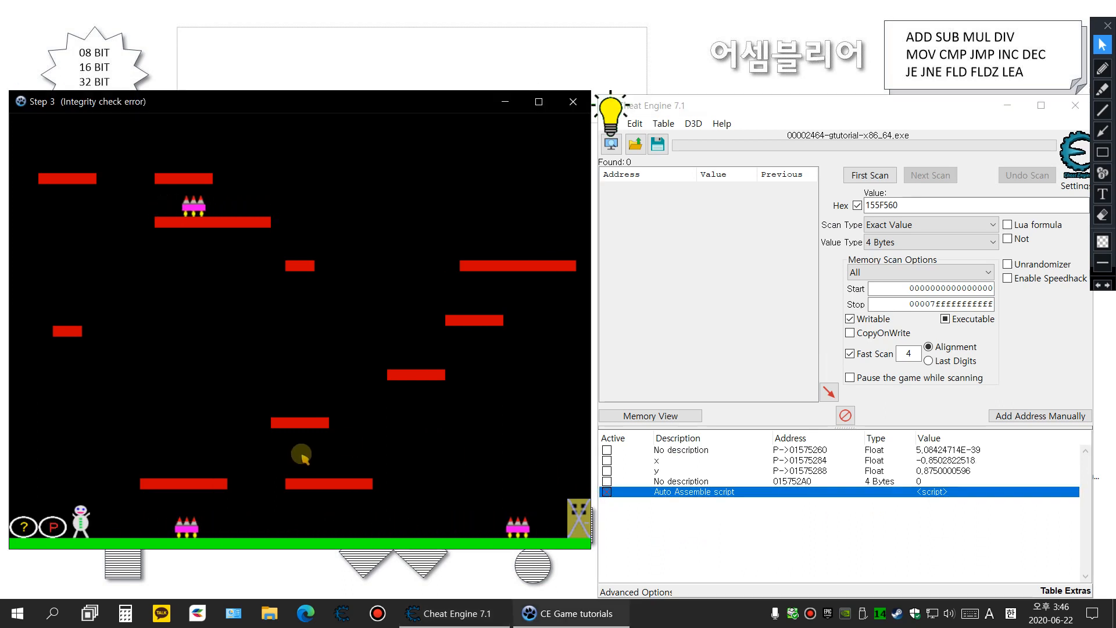
key(Right)
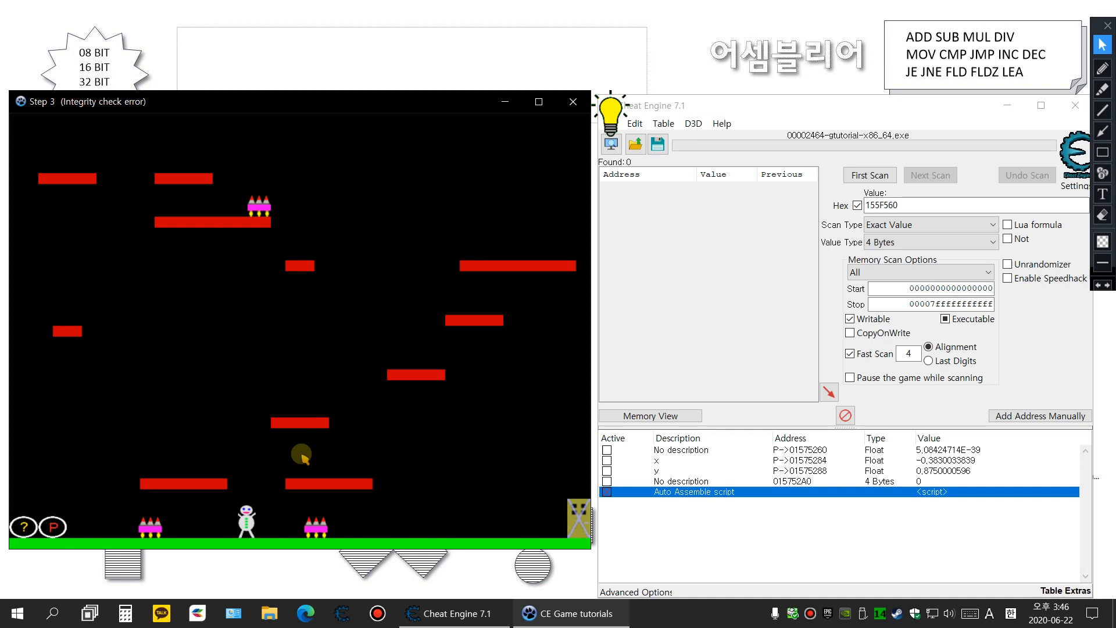
key(Right)
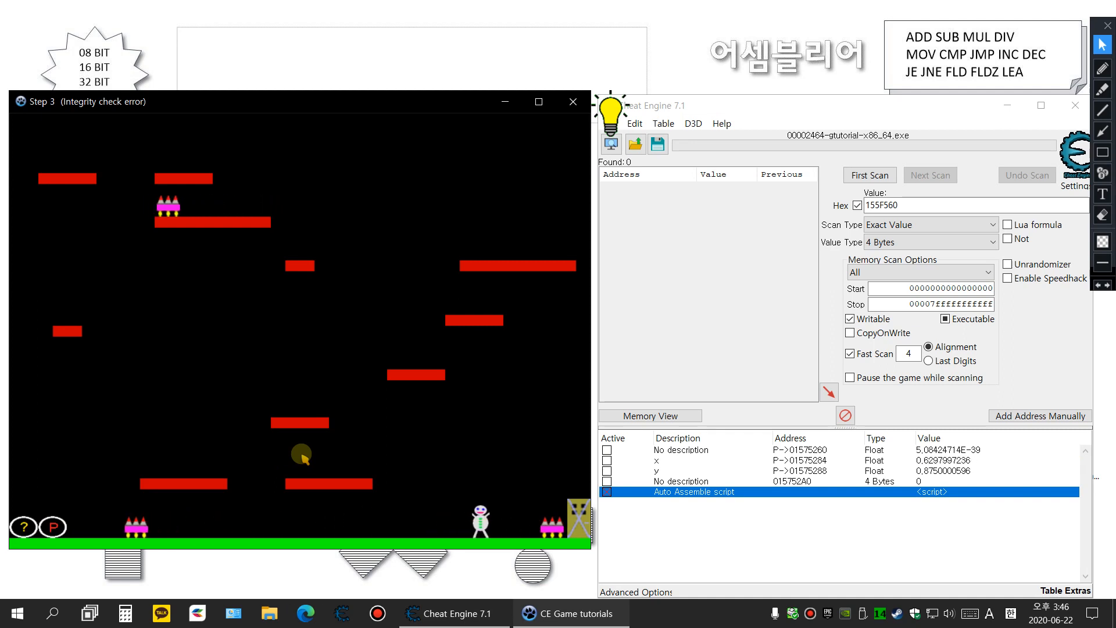
key(Left)
key(Left)
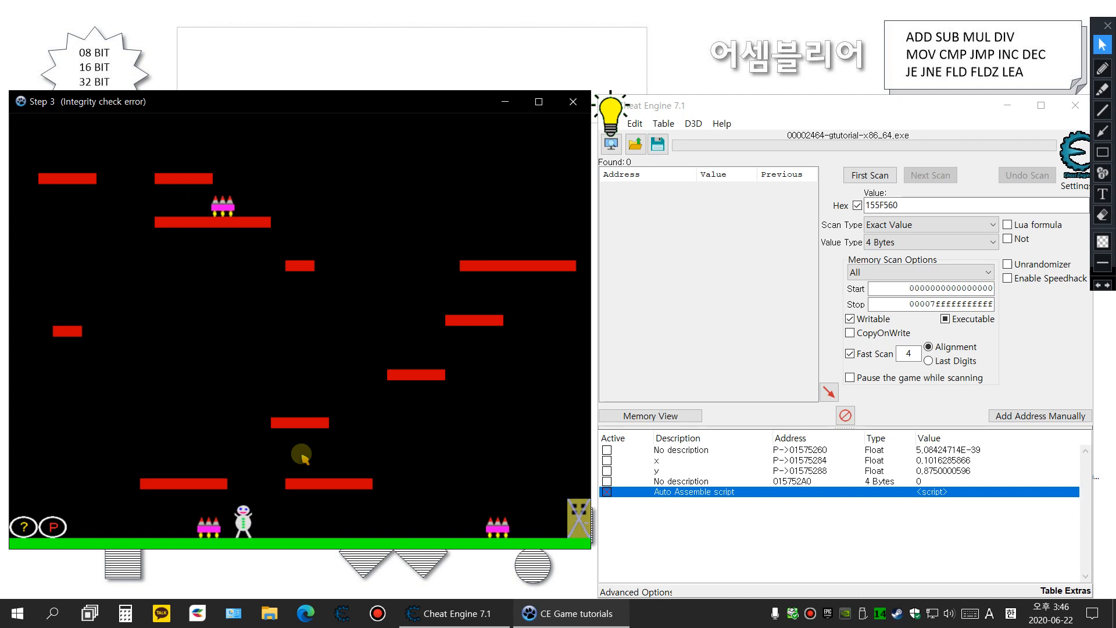
key(Right)
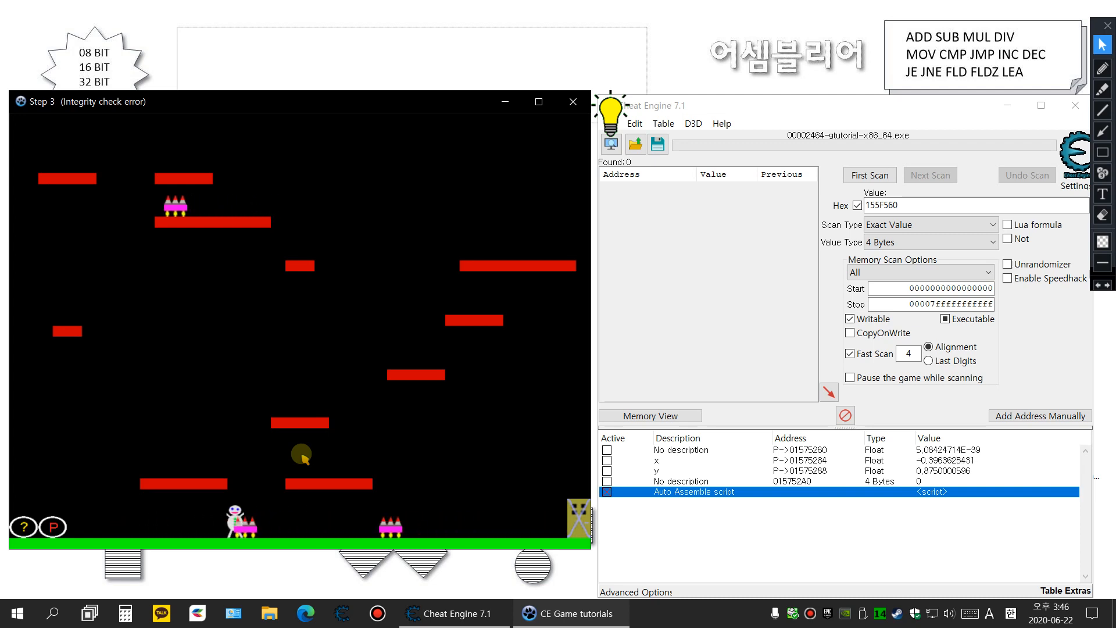
key(Right)
key(Left)
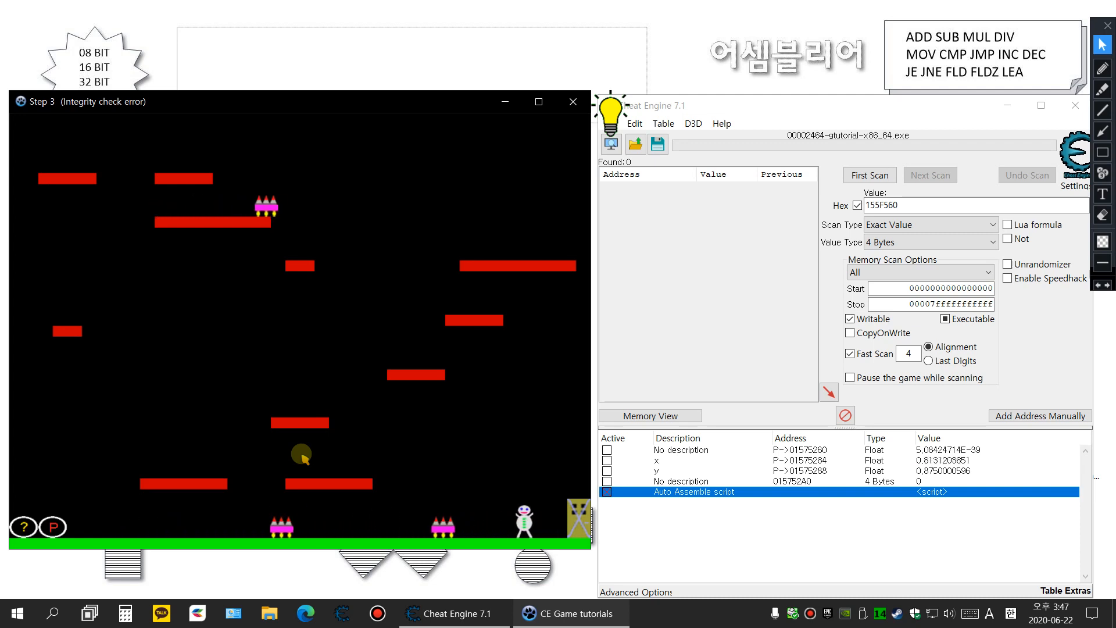
key(Left)
key(Up)
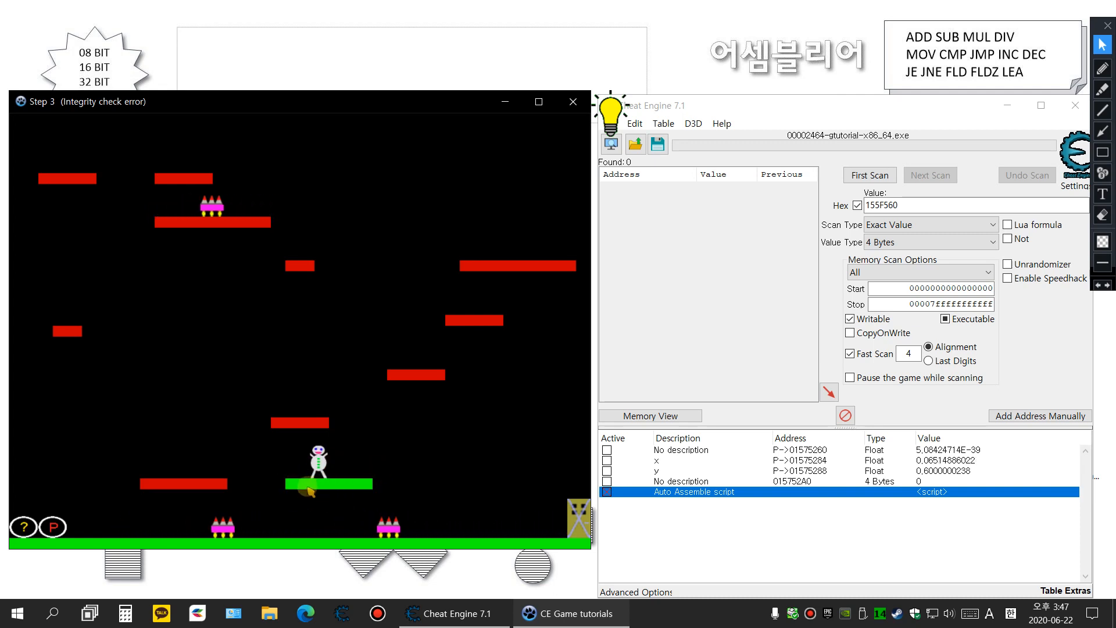
Step: Deactivate the Auto Assemble script, turn off hexadecimal input and clear the scan value
click(606, 492)
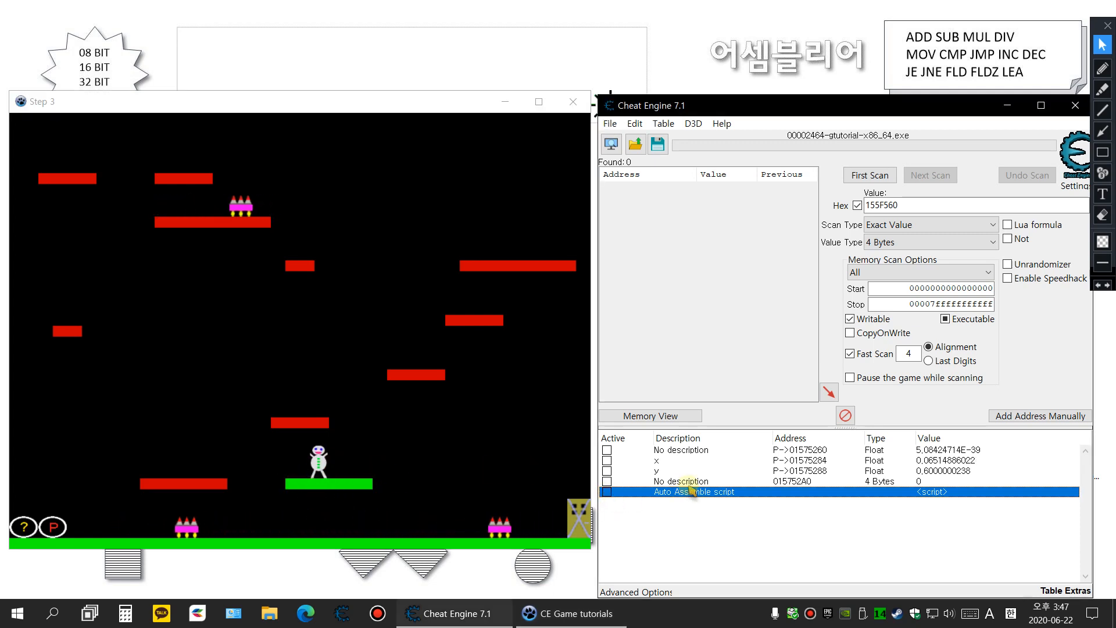
click(857, 205)
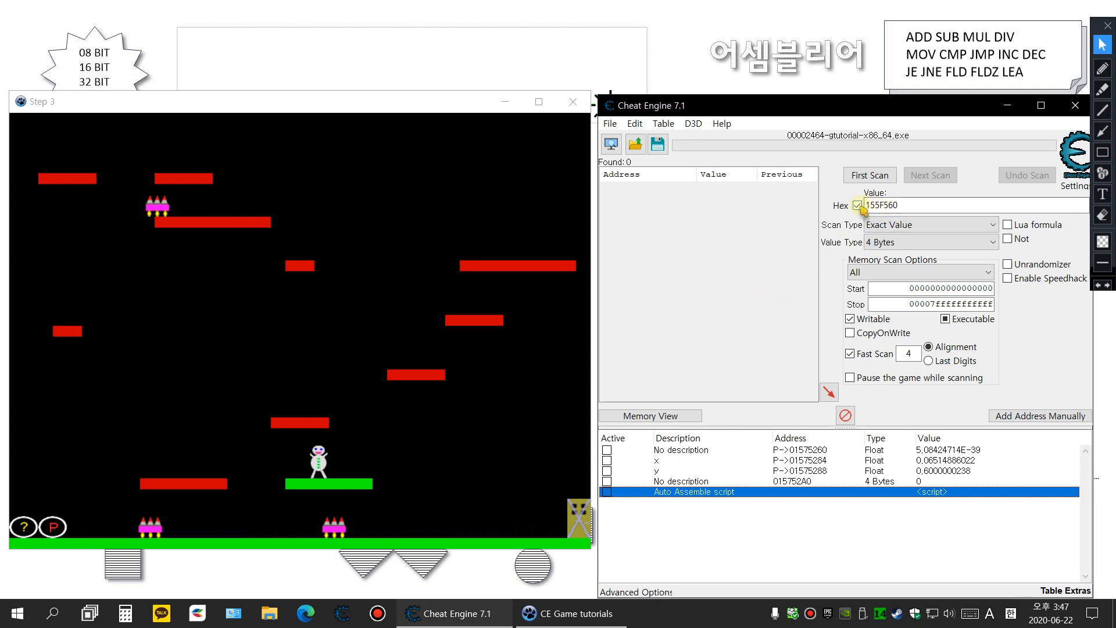
double_click(919, 210)
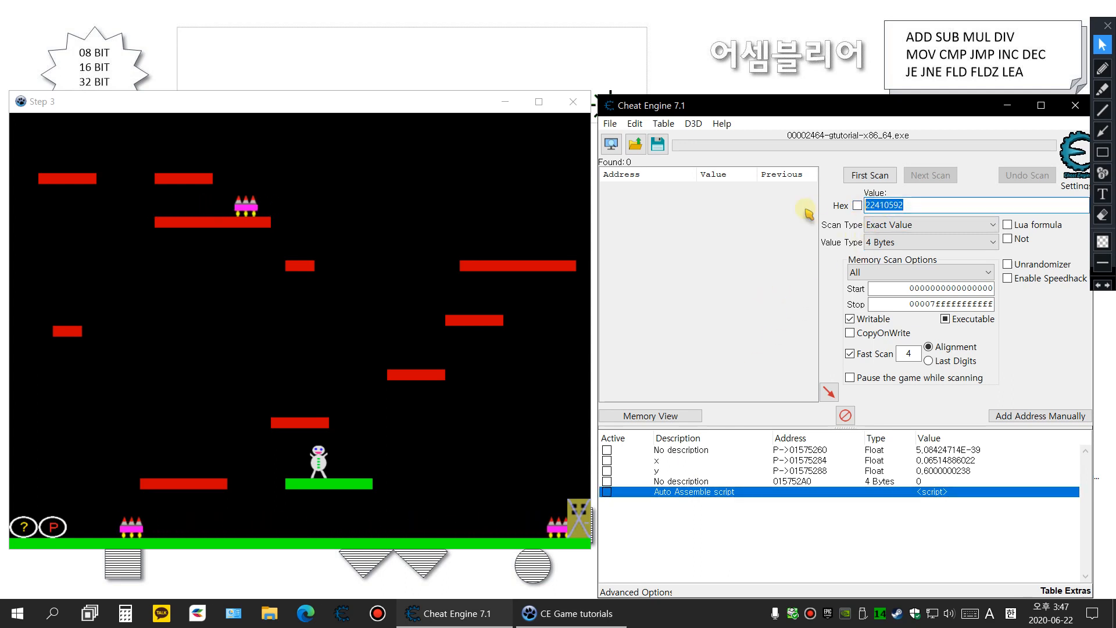
key(BackSpace)
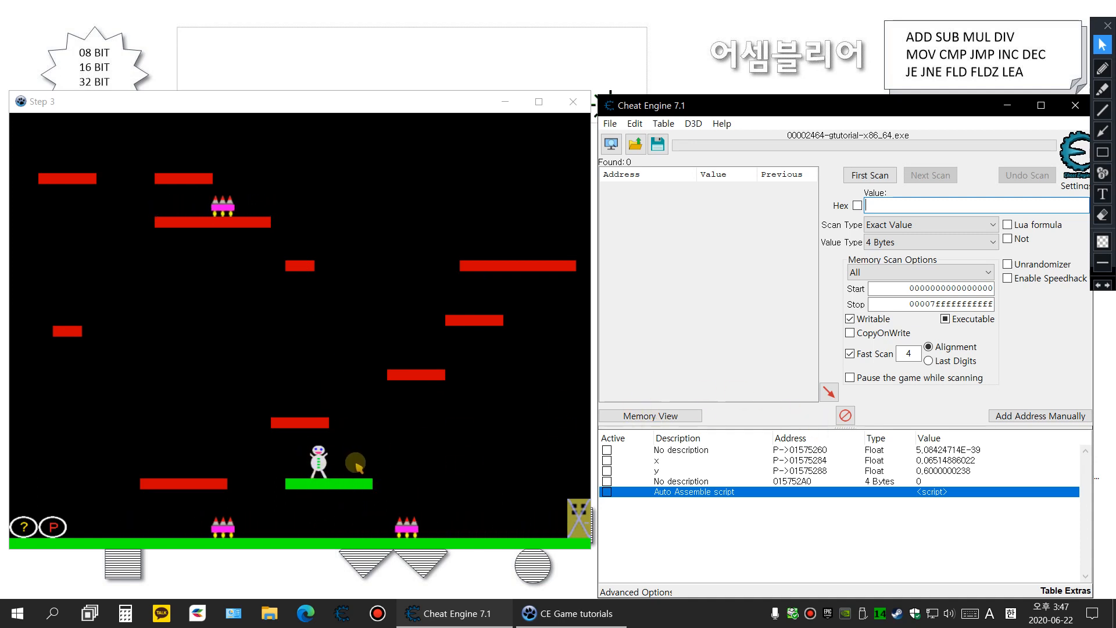
Step: Run a first scan for the exact 4-byte value 2
click(903, 225)
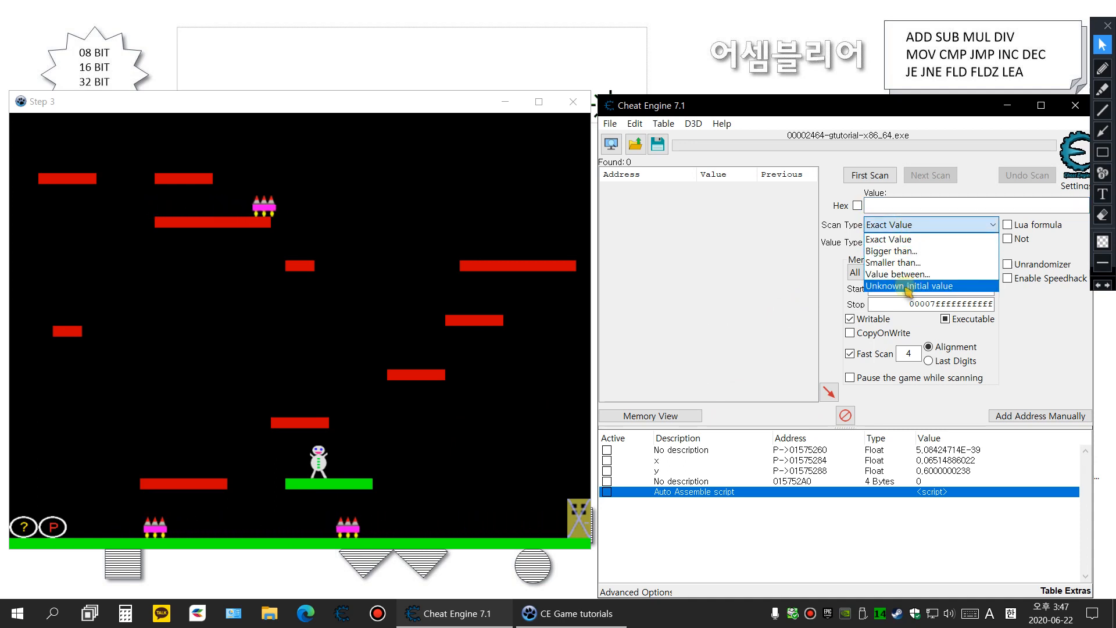
click(780, 244)
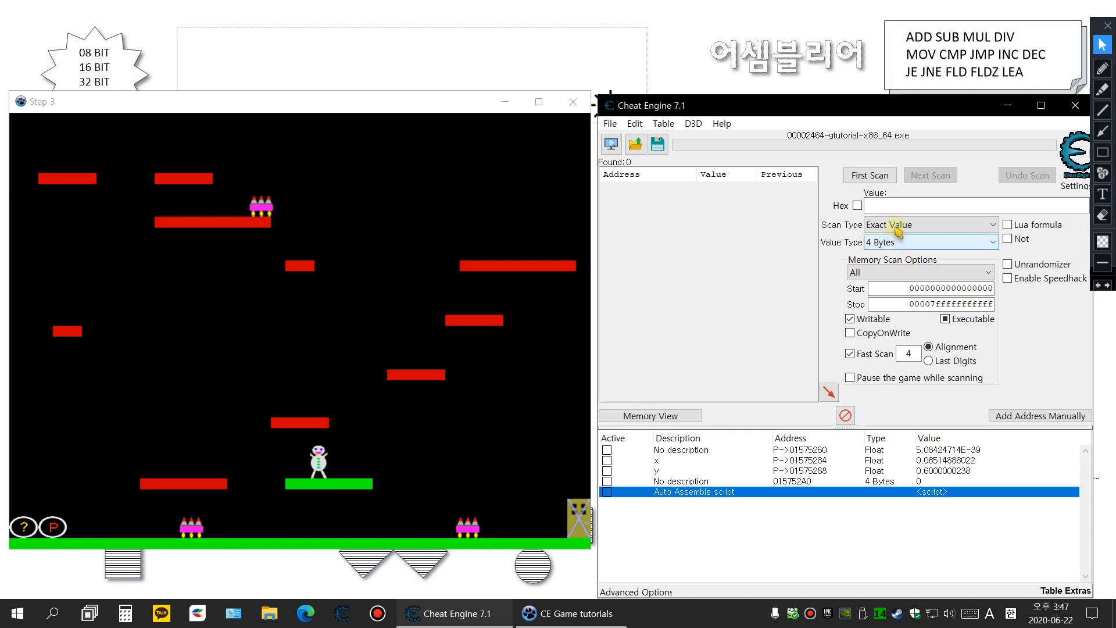
click(878, 206)
text(2)
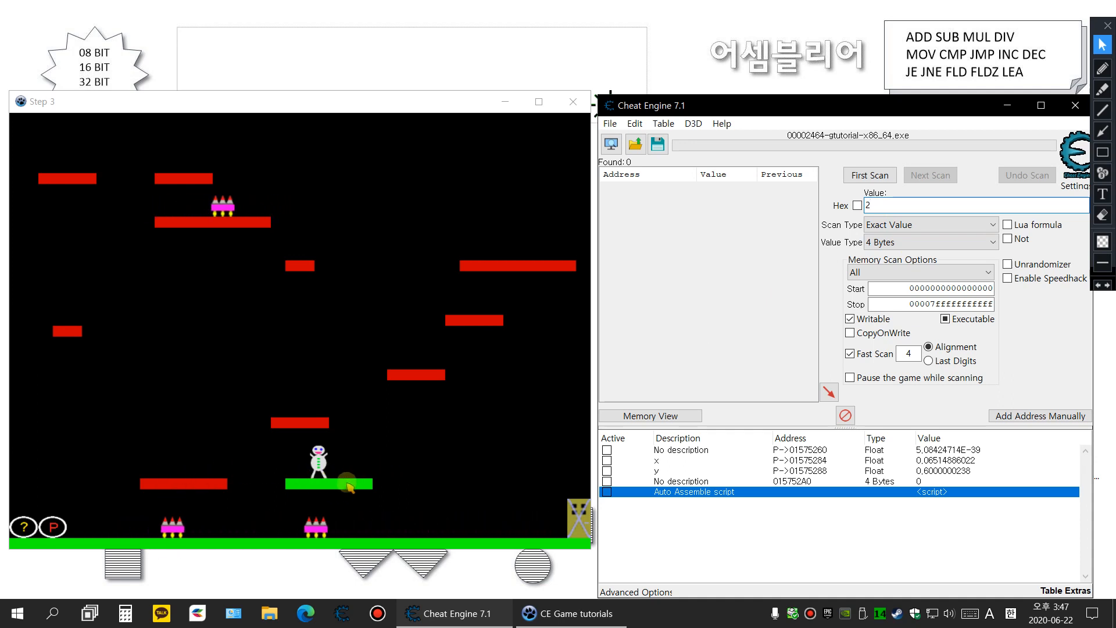
click(868, 207)
key(BackSpace)
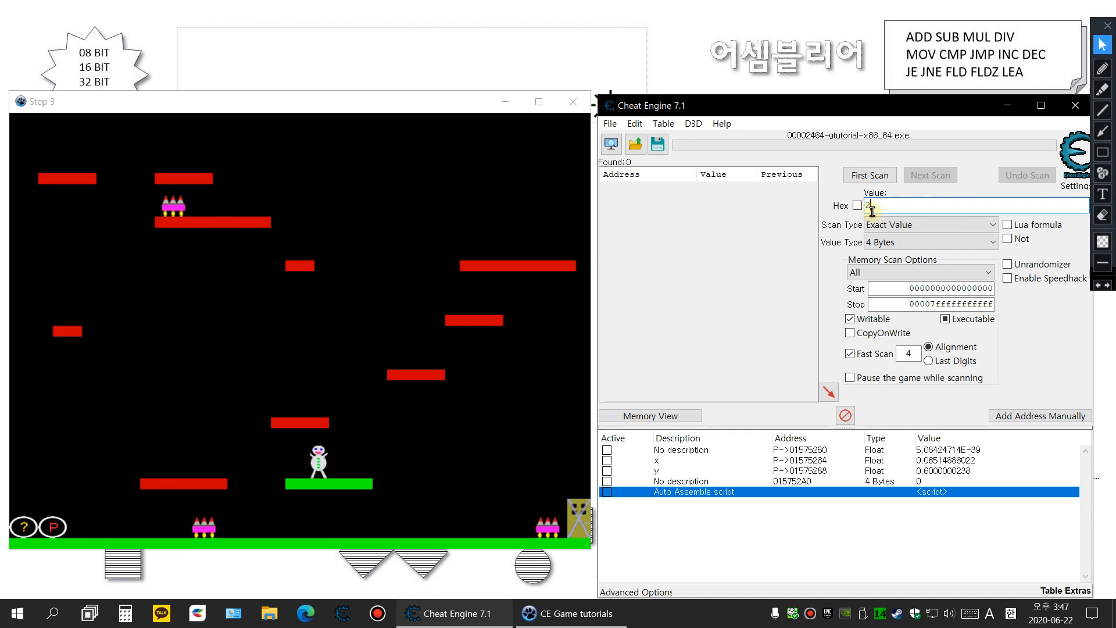
click(870, 176)
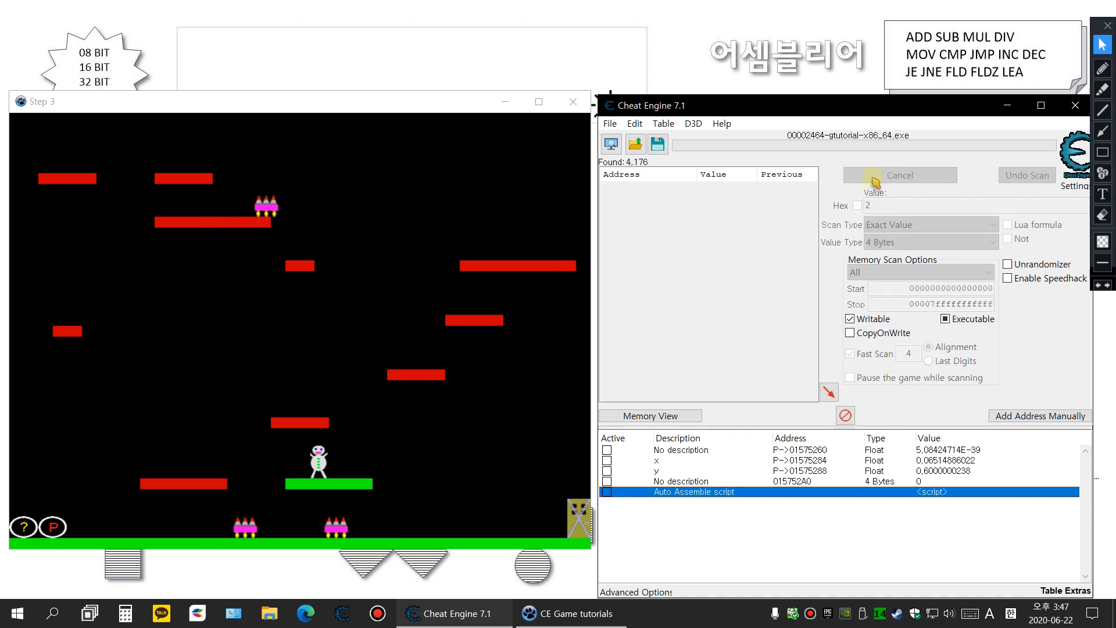
Step: Jump the player onto the next platform up and narrow the scan to the value 3
click(372, 448)
key(space)
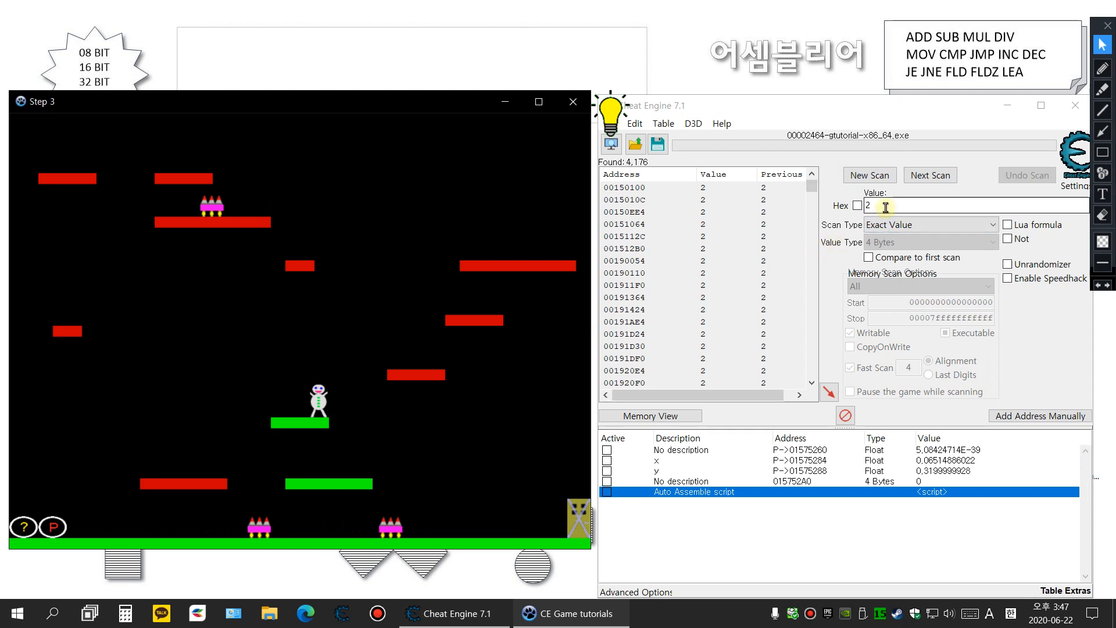
click(830, 213)
text(3)
click(917, 175)
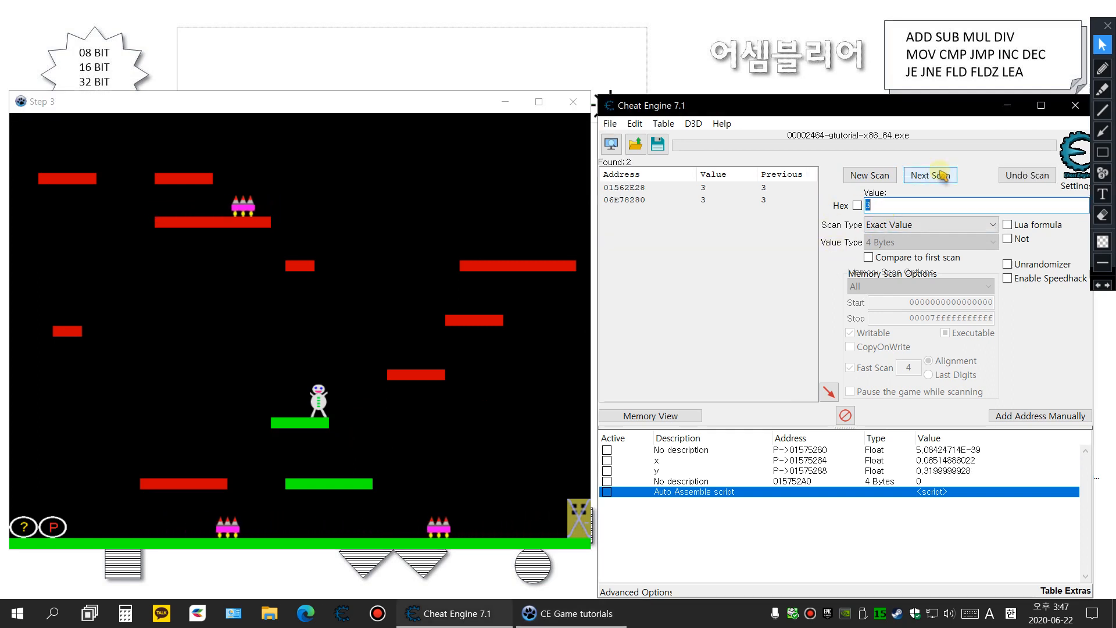
Step: Move the player off the platforms, add scan result 01562E28 to the address list and describe it as step
click(343, 381)
key(Left)
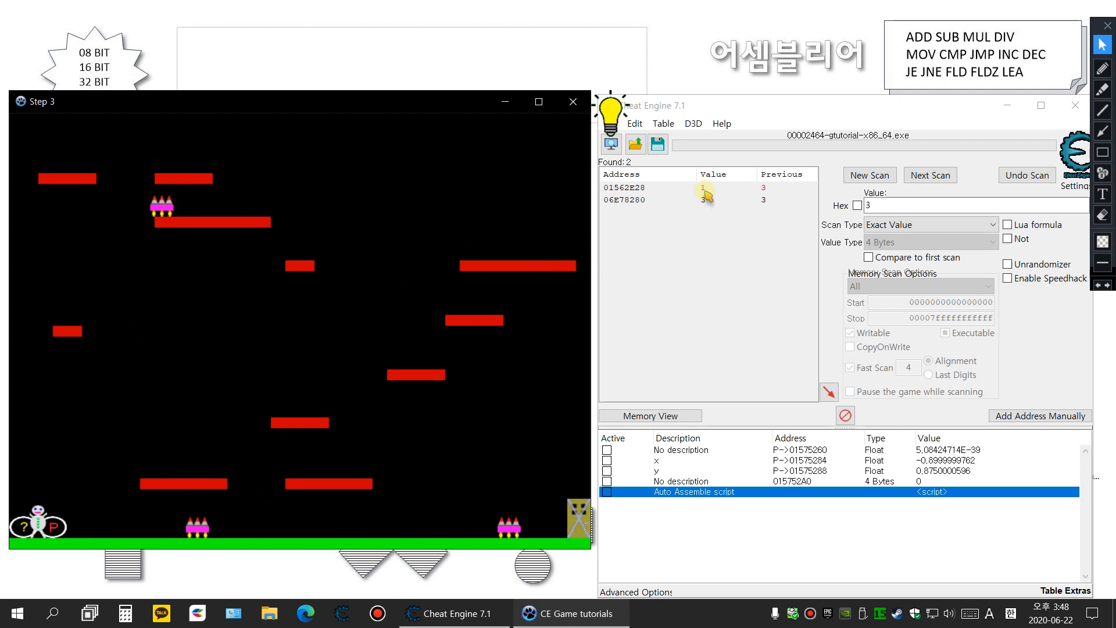
mouse_move(707, 192)
mouse_down()
mouse_move(762, 494)
mouse_move(688, 502)
mouse_up()
double_click(688, 502)
text(st)
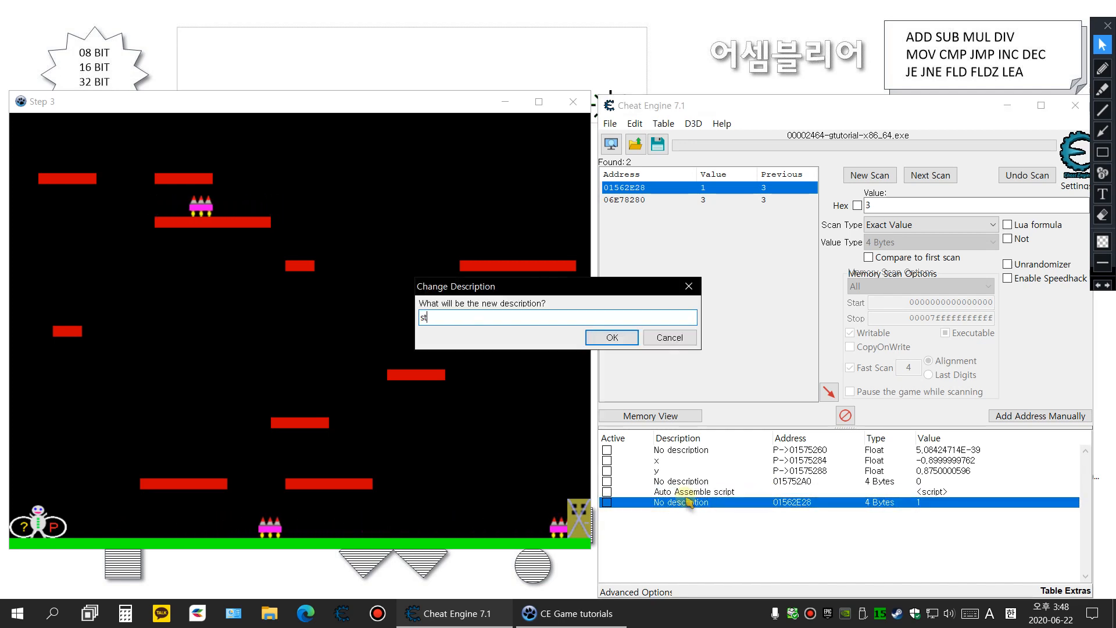
text(ep)
key(Return)
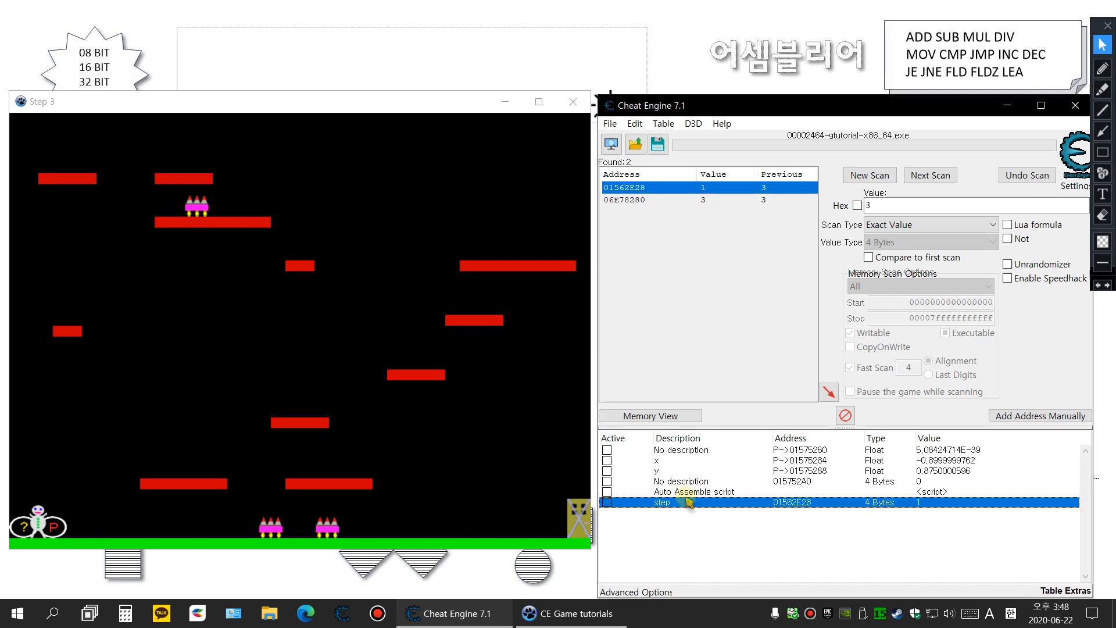
Step: Find out what accesses the step address, run the player into the ground enemies and enlarge the instruction details area
right_click(801, 504)
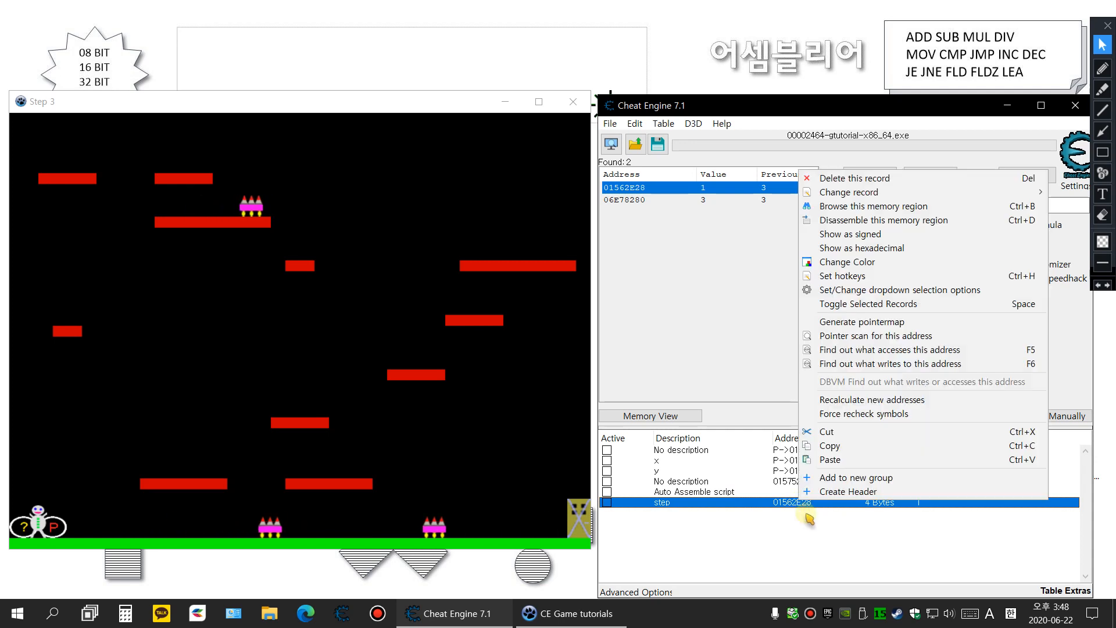
click(888, 351)
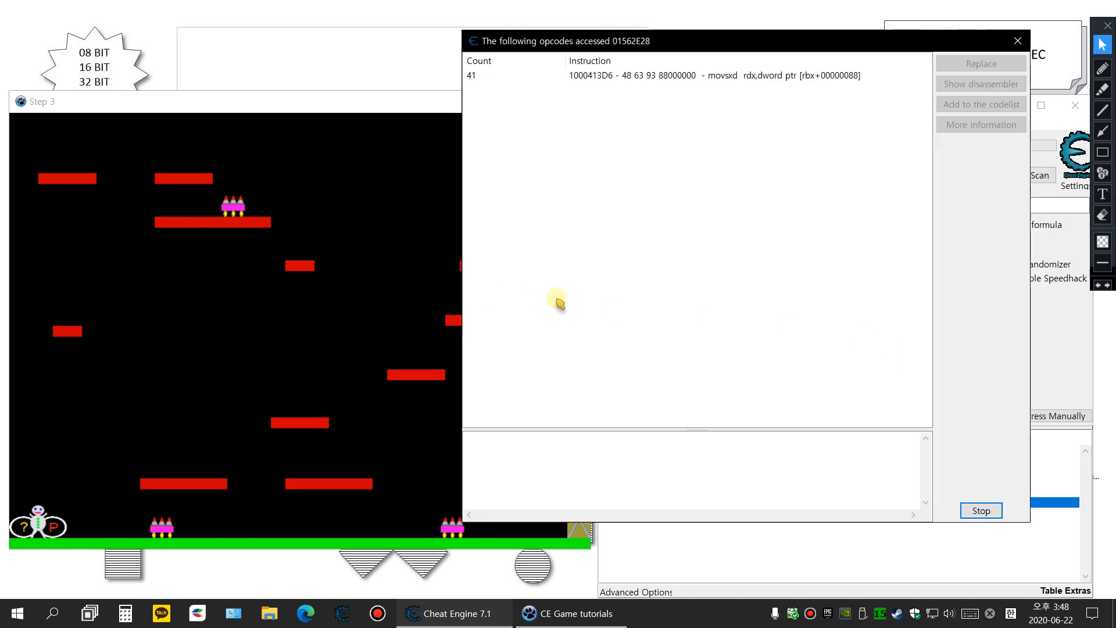
click(342, 365)
key(Right)
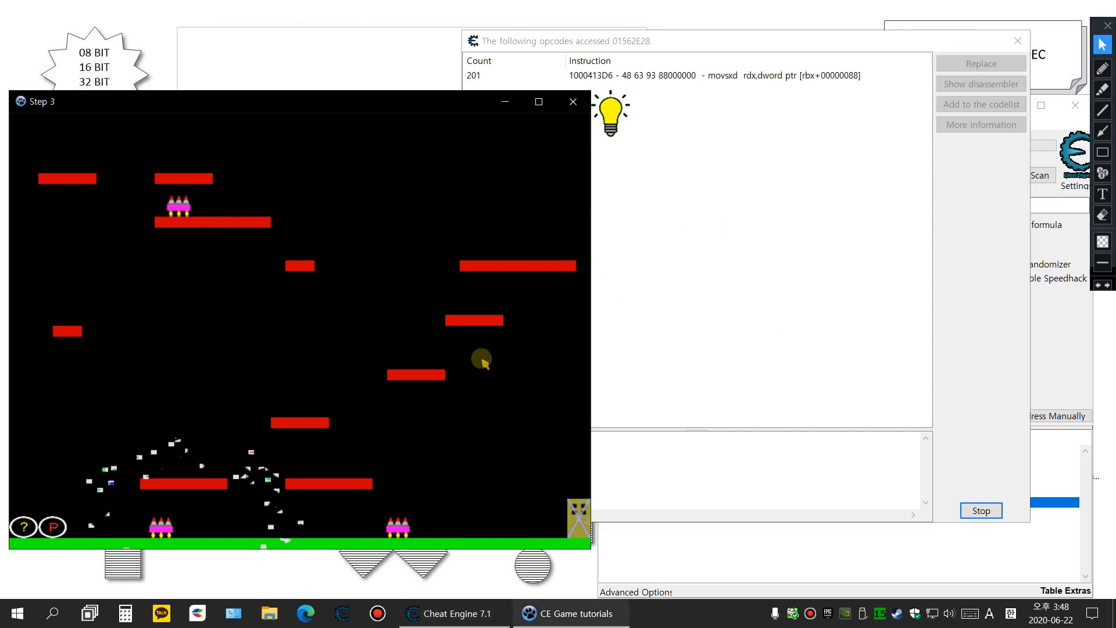
click(786, 239)
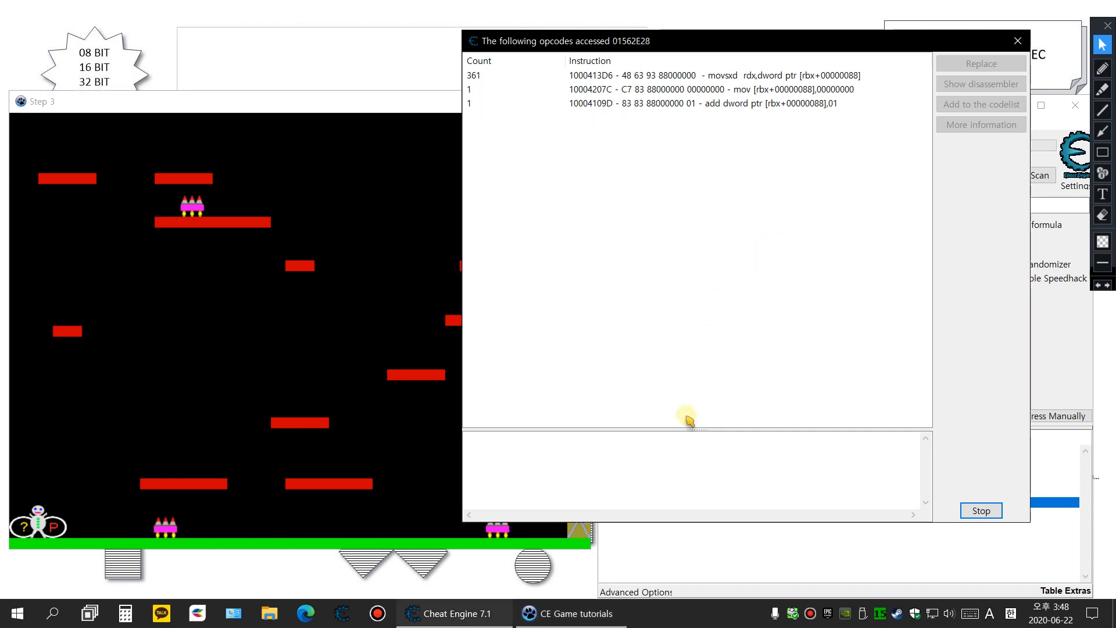
drag(694, 430, 706, 242)
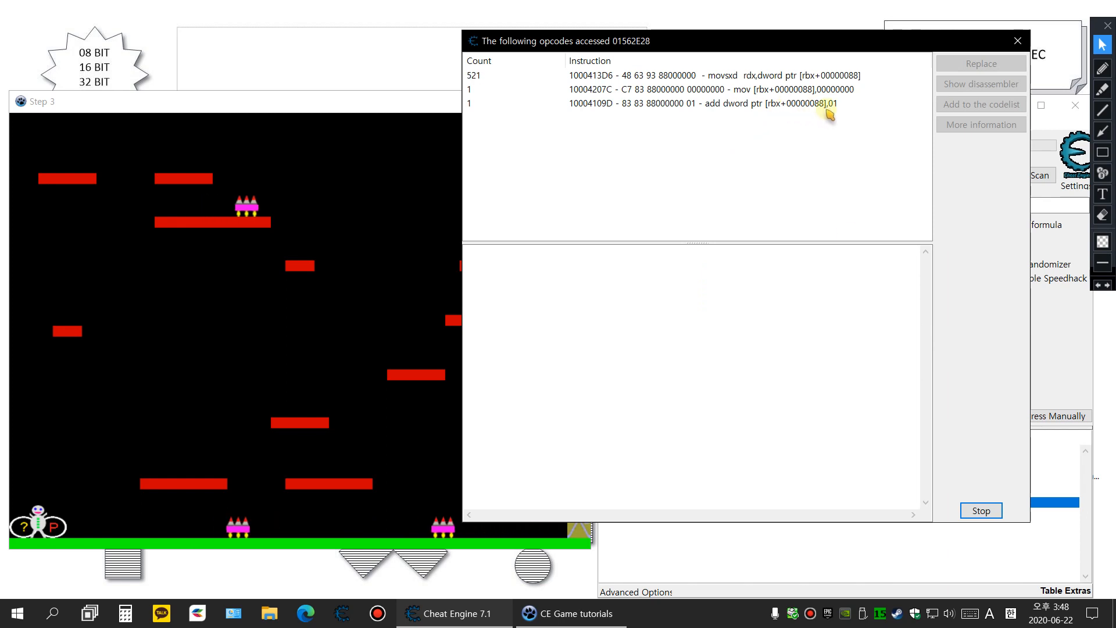
Step: Note the offset 88 in the table comments and return to the list of accessing opcodes
click(1091, 594)
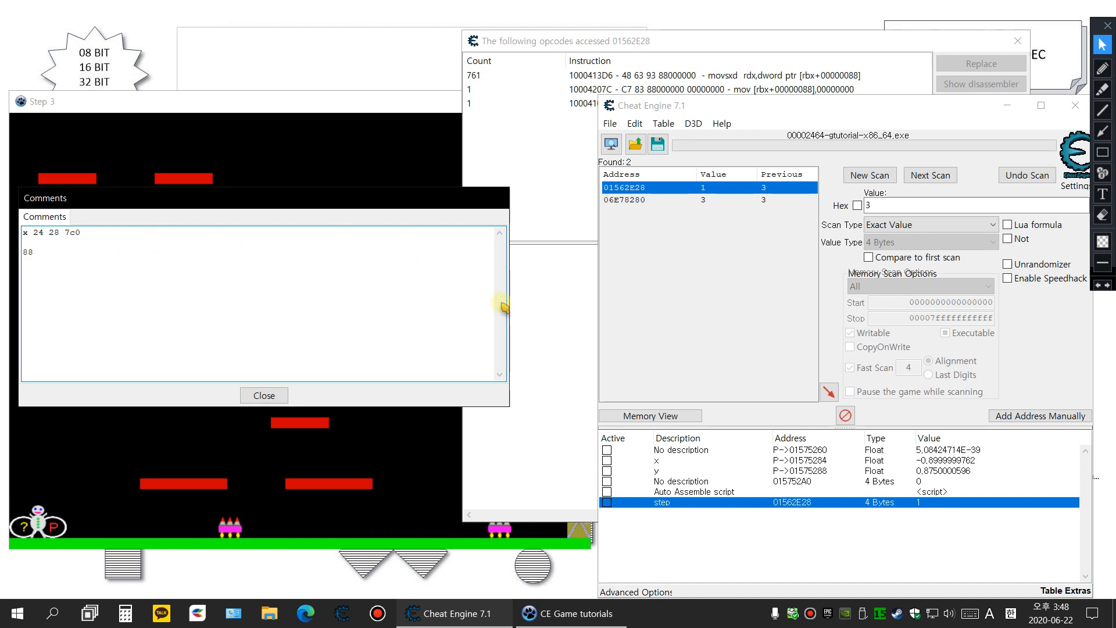
click(680, 322)
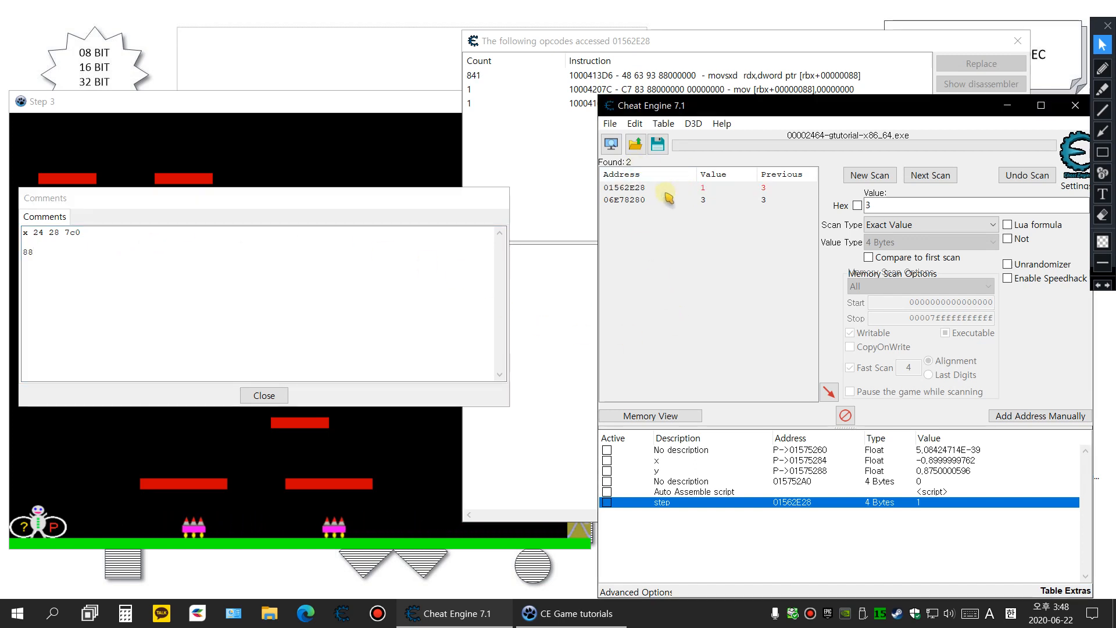
click(639, 42)
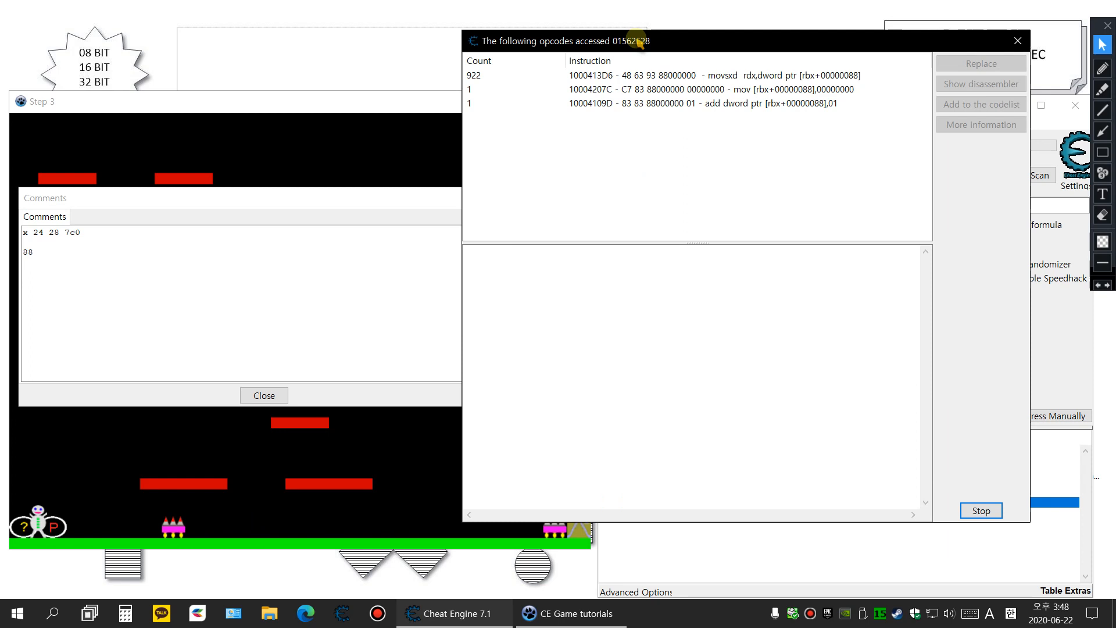
Step: Copy the RBX value 1562DA0 from the mov [rbx+00000088],00000000 instruction details, then stop the trace and close its window
click(658, 93)
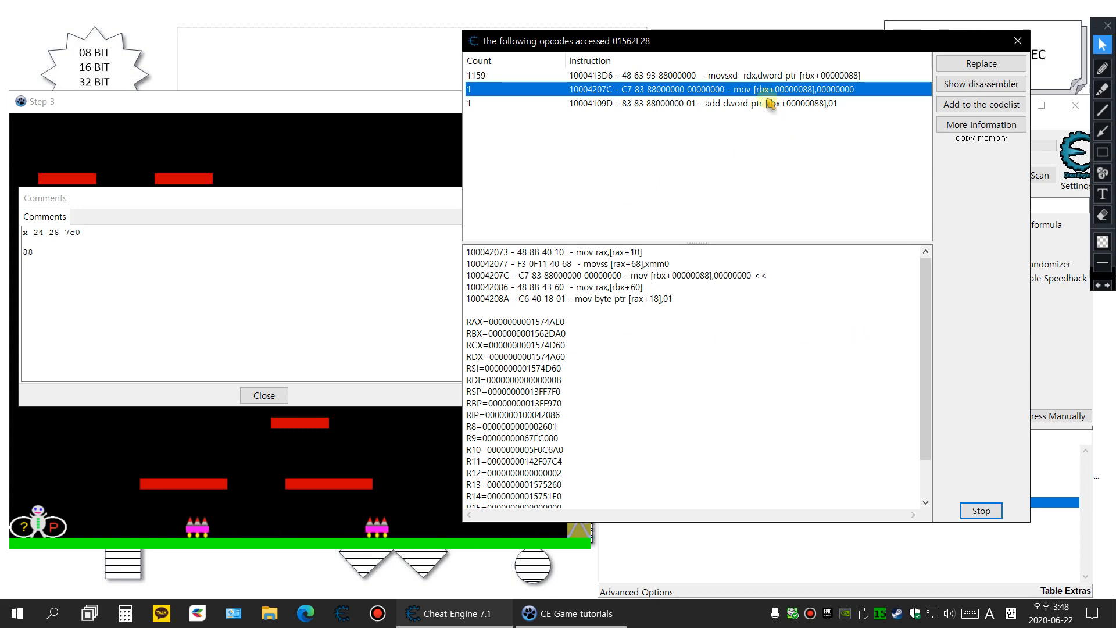
drag(797, 45, 509, 33)
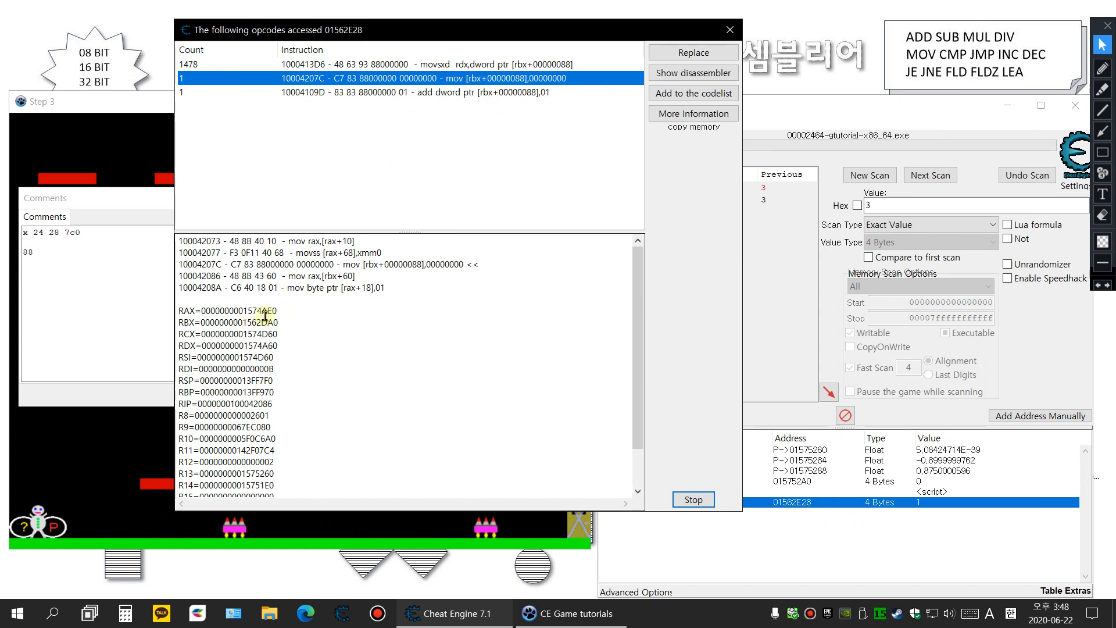
drag(243, 327, 263, 324)
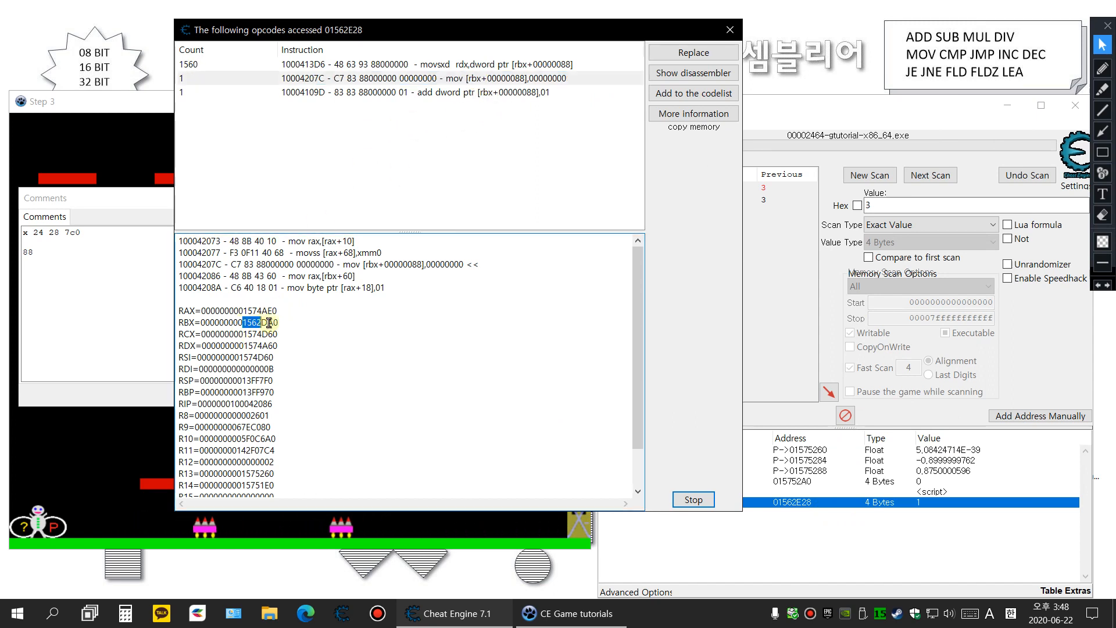
right_click(264, 324)
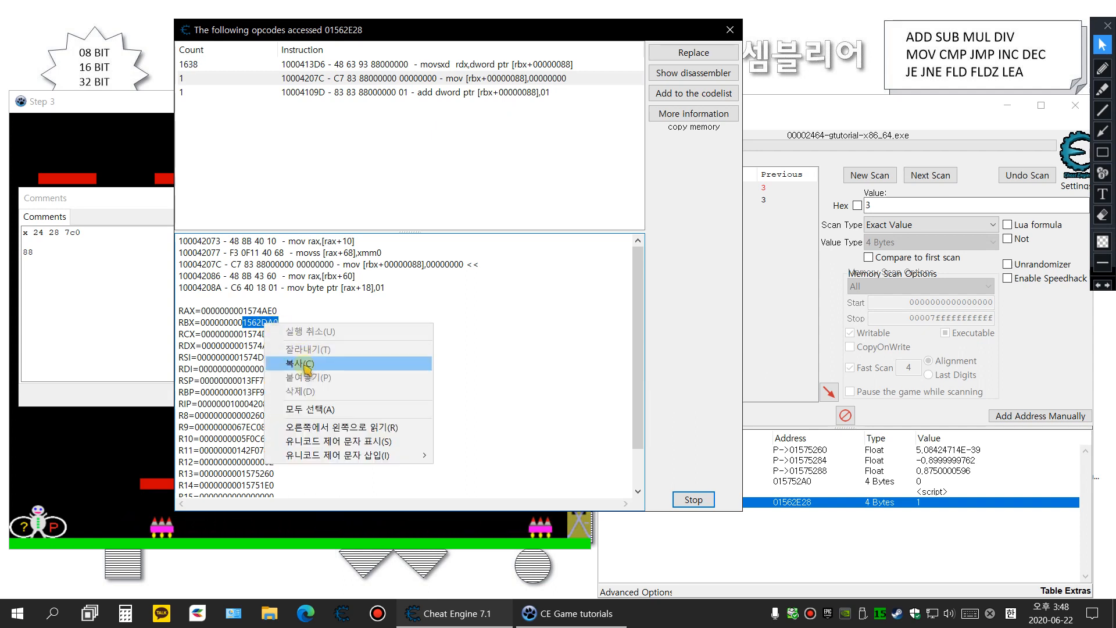
click(294, 356)
click(686, 498)
click(687, 498)
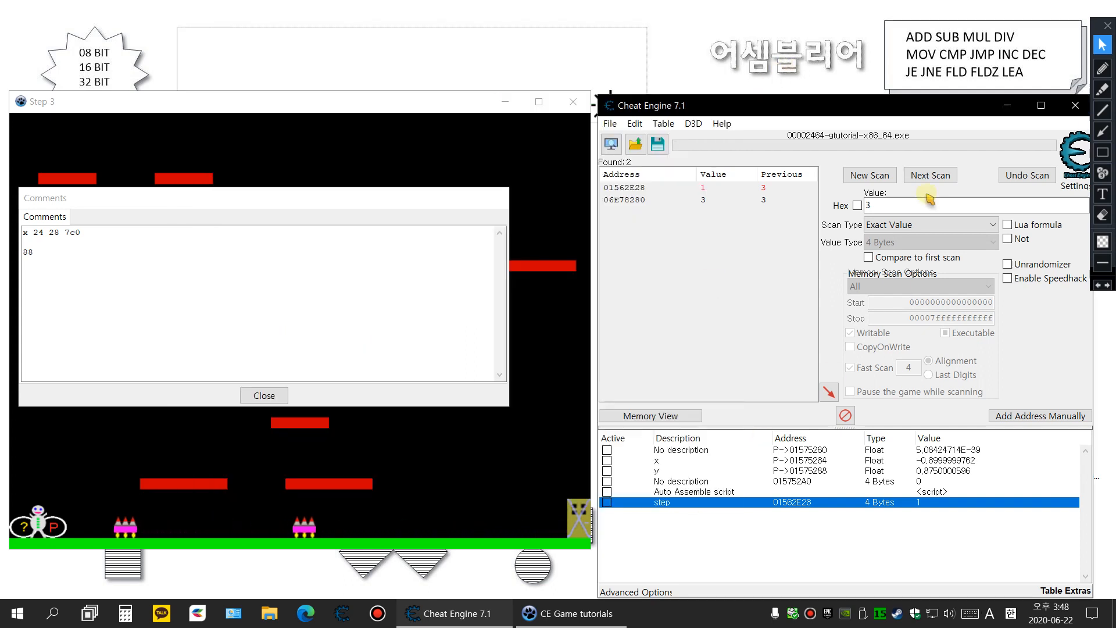
Step: Run a new hexadecimal scan for the copied base address 1562DA0
click(857, 205)
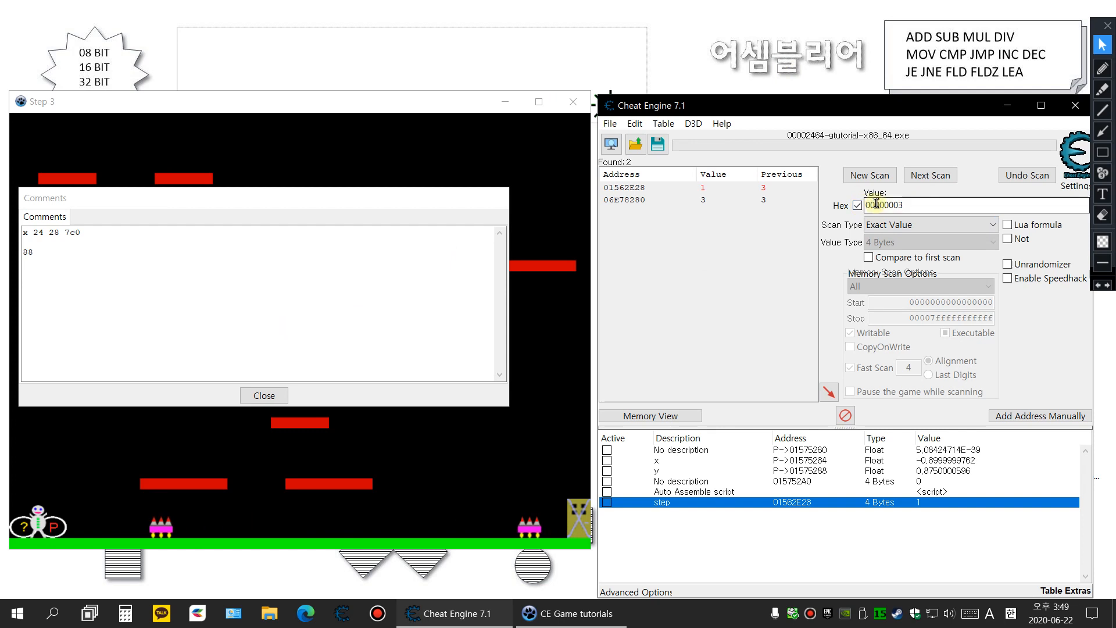
right_click(884, 205)
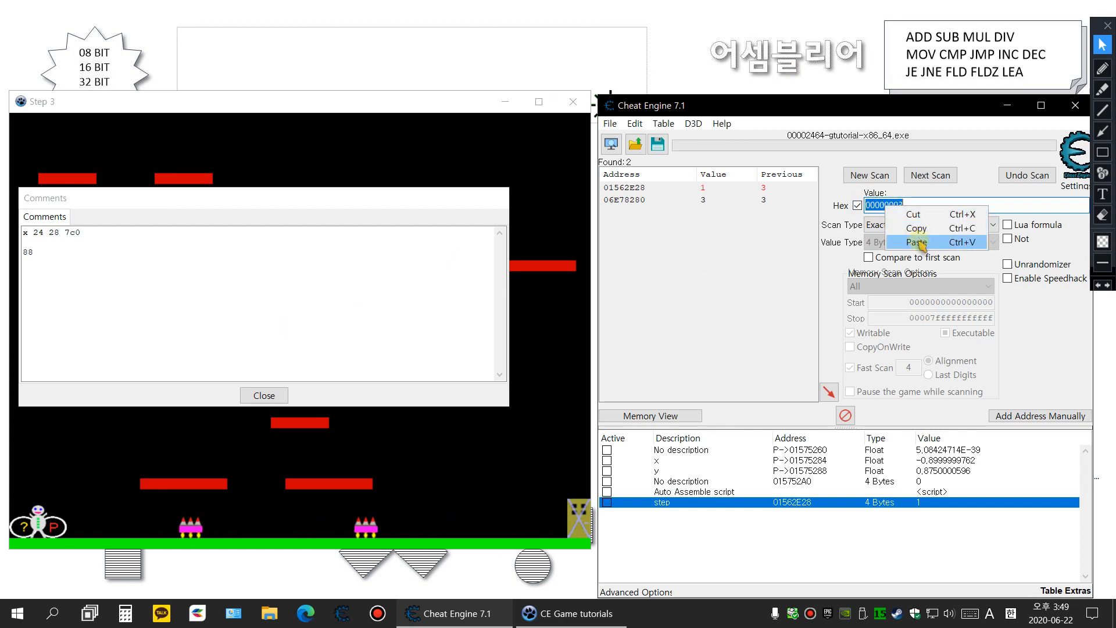
click(913, 239)
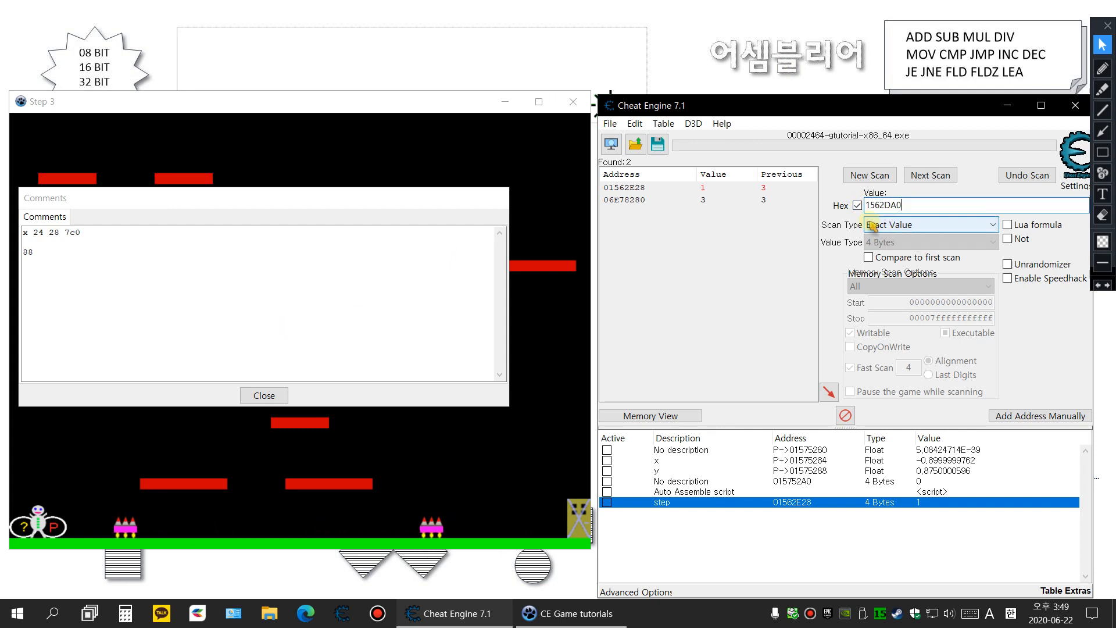
click(869, 176)
click(871, 177)
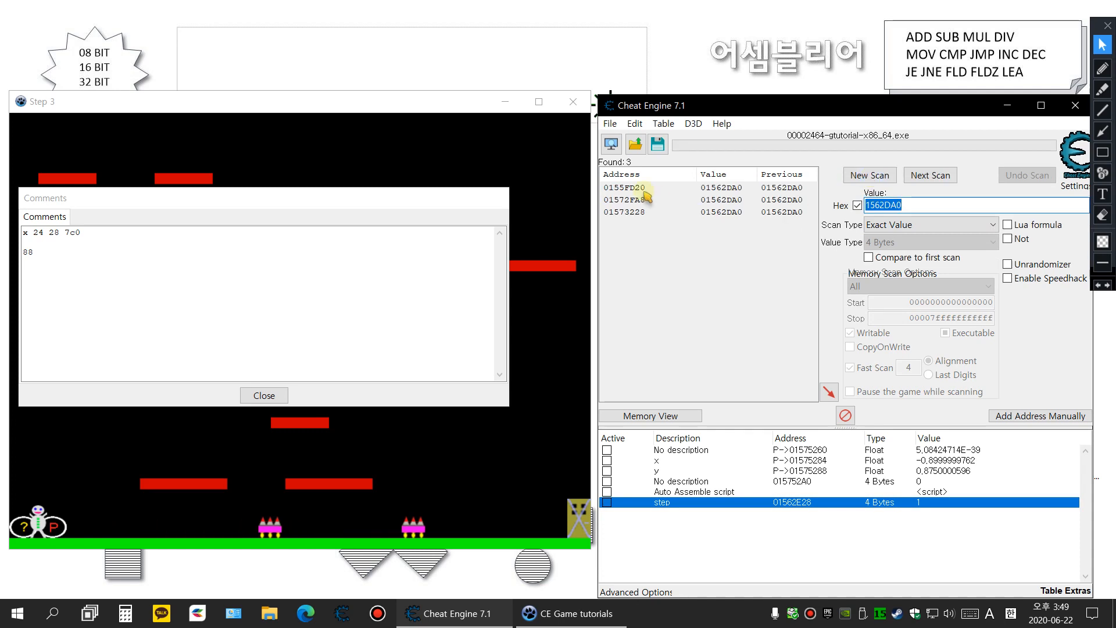
Step: Find out what accesses address 0155FD20 and append the offset 7c0 after 88 in the table comments
click(720, 188)
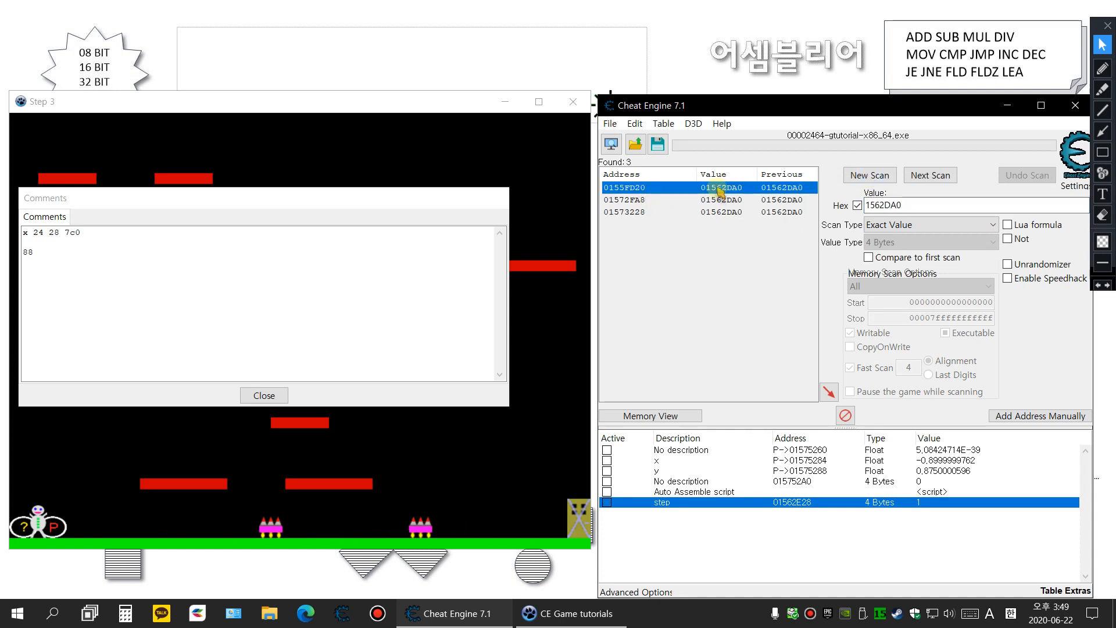
right_click(720, 190)
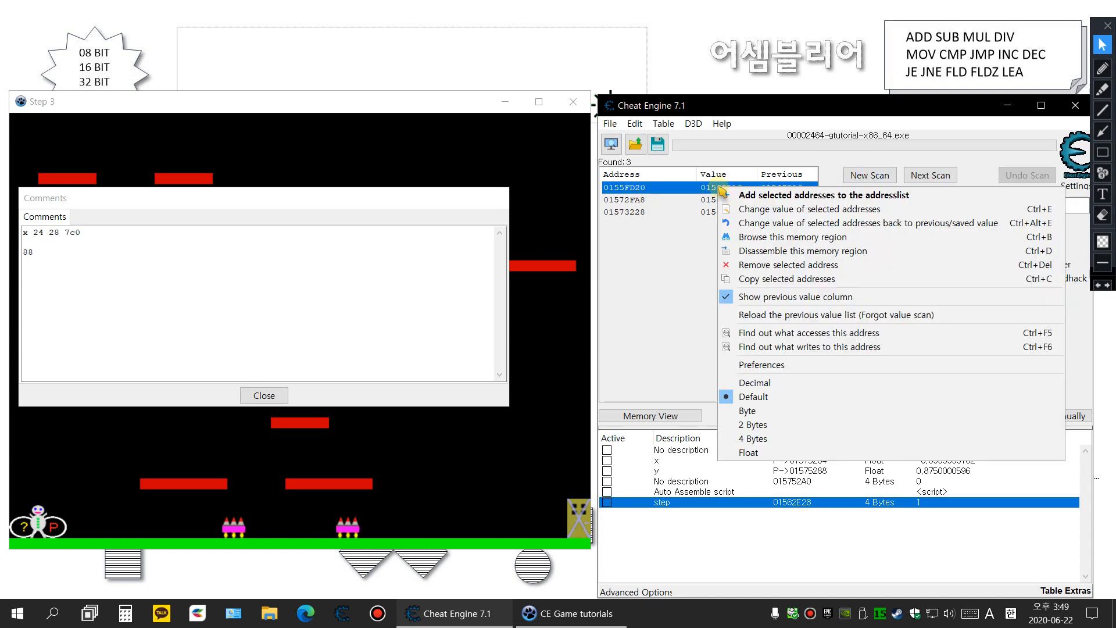
click(833, 339)
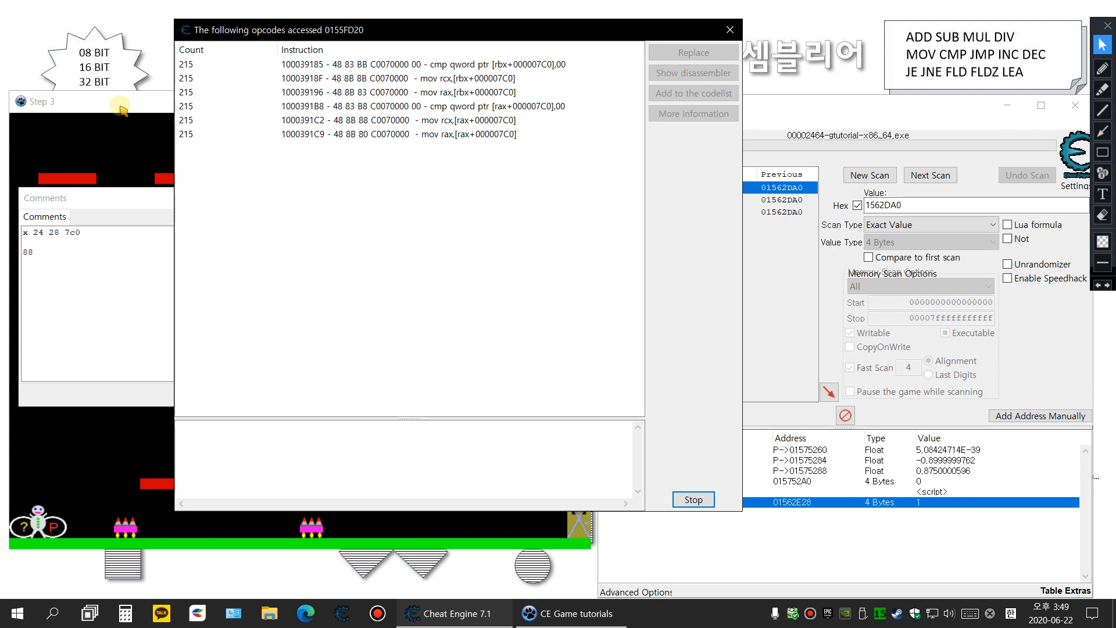
click(115, 206)
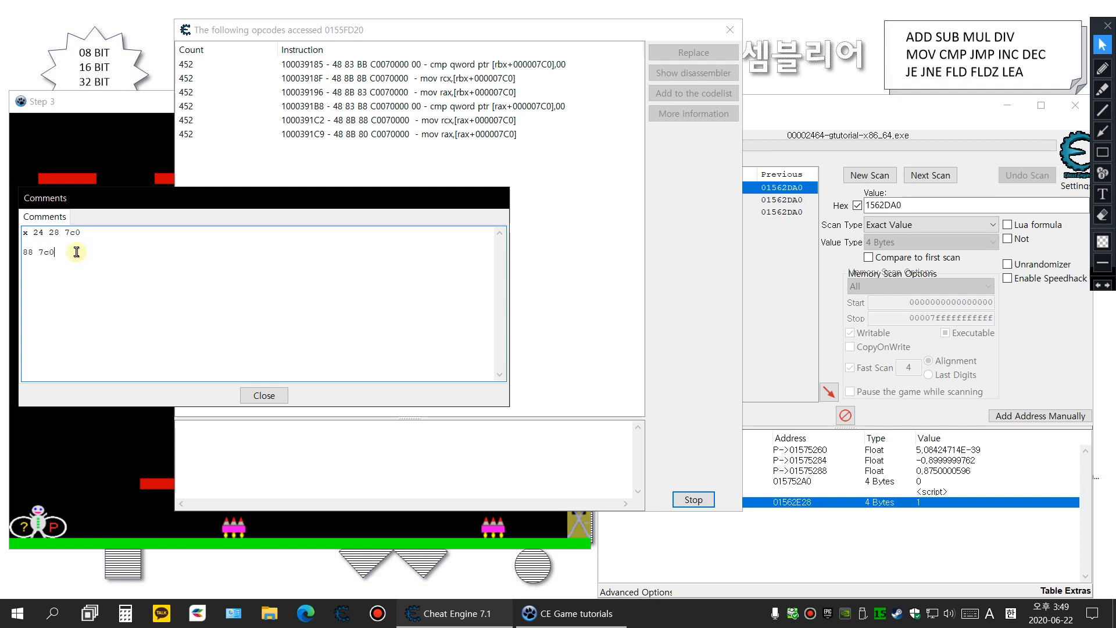
Step: Close the table comments, make the character jump onto the lowest platform near the start, and return to the opcode list
click(263, 394)
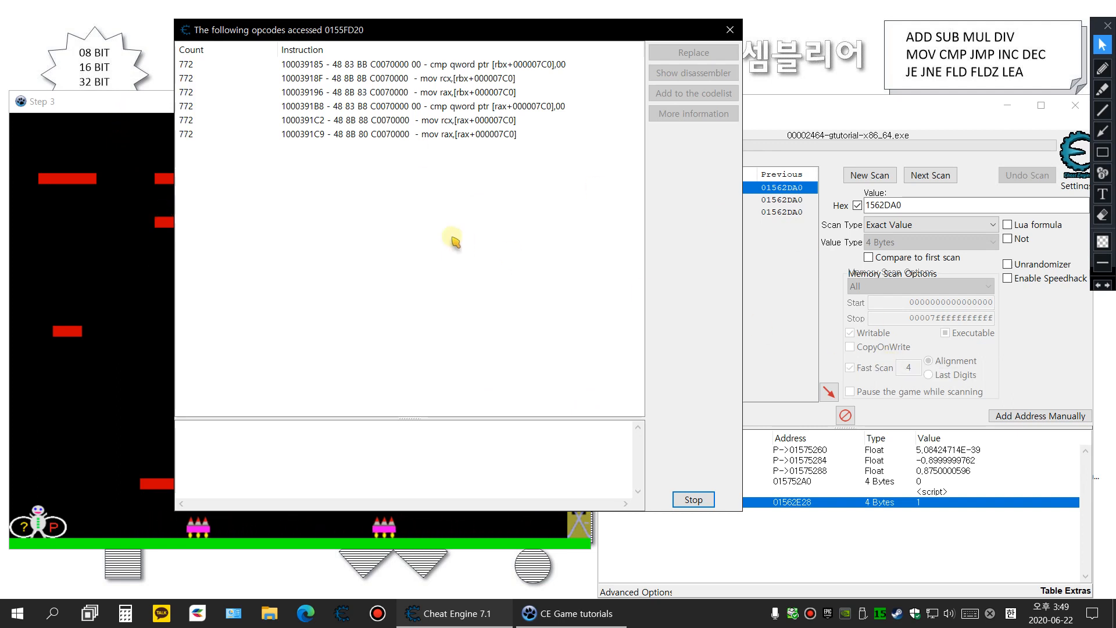
click(124, 107)
key(Right)
key(Up)
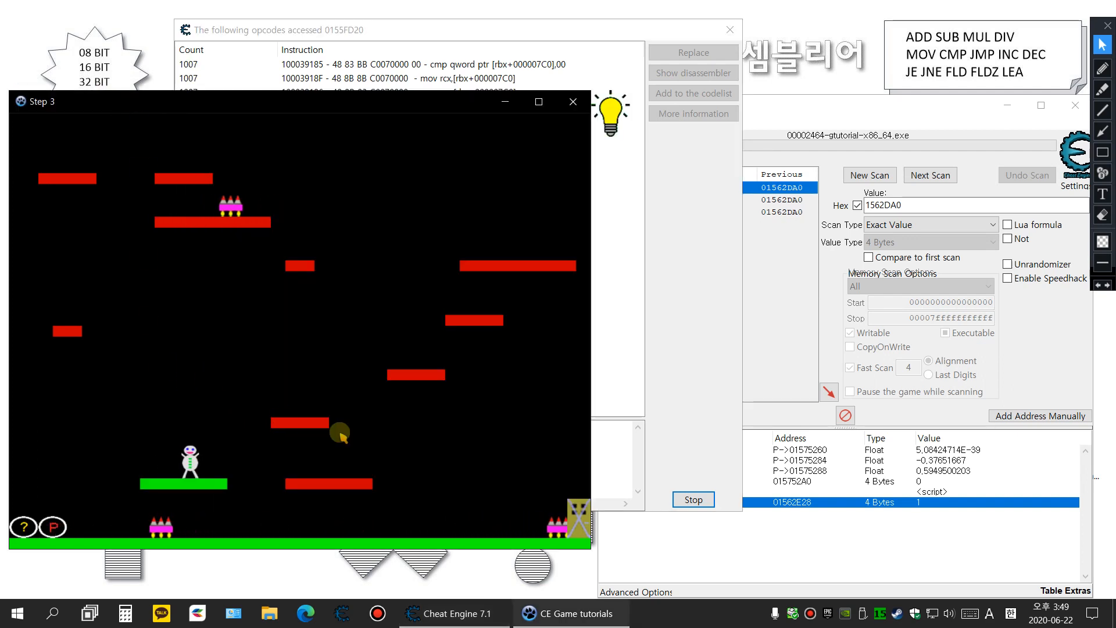
click(575, 29)
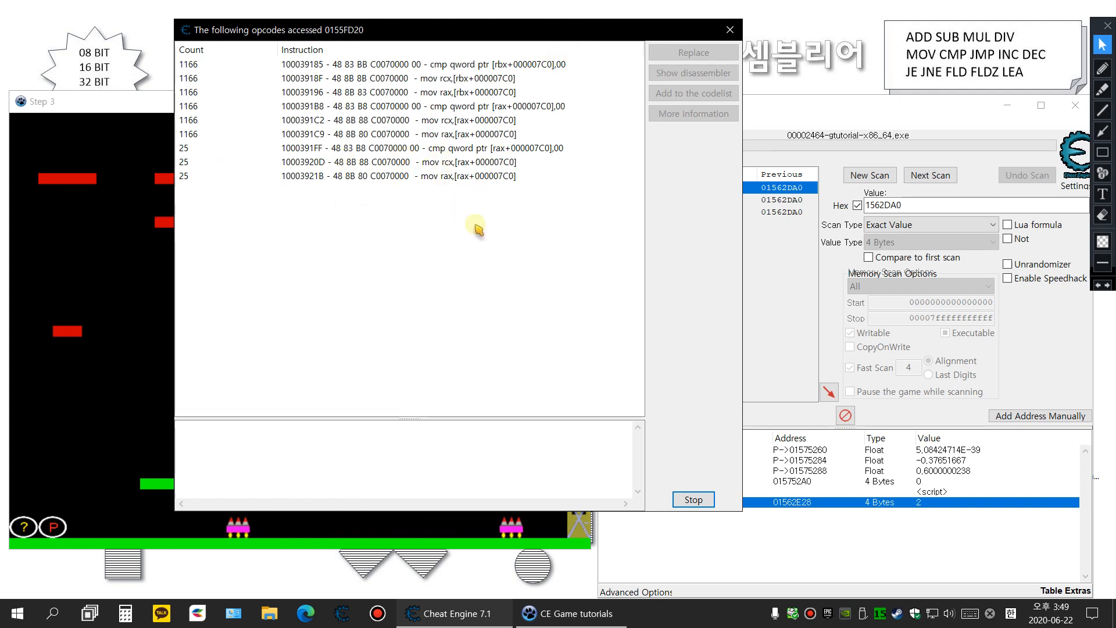
Step: Show the register details of the mov rcx,[rax+000007C0] instruction at 10003920D and add address 0155FD20 to the address list
click(440, 165)
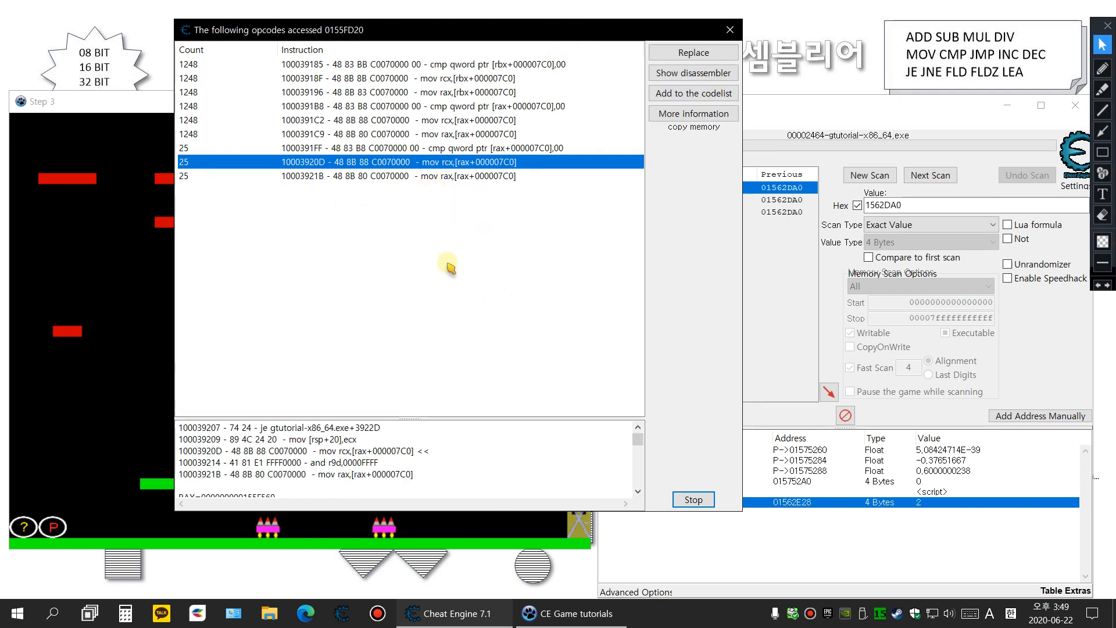
drag(440, 417, 447, 246)
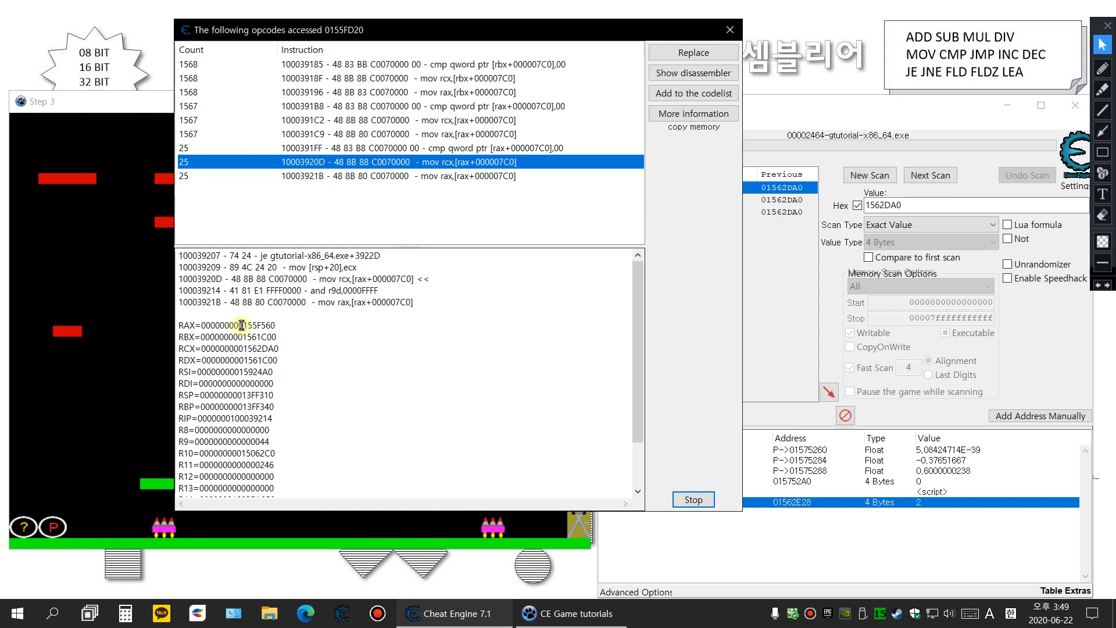
click(783, 187)
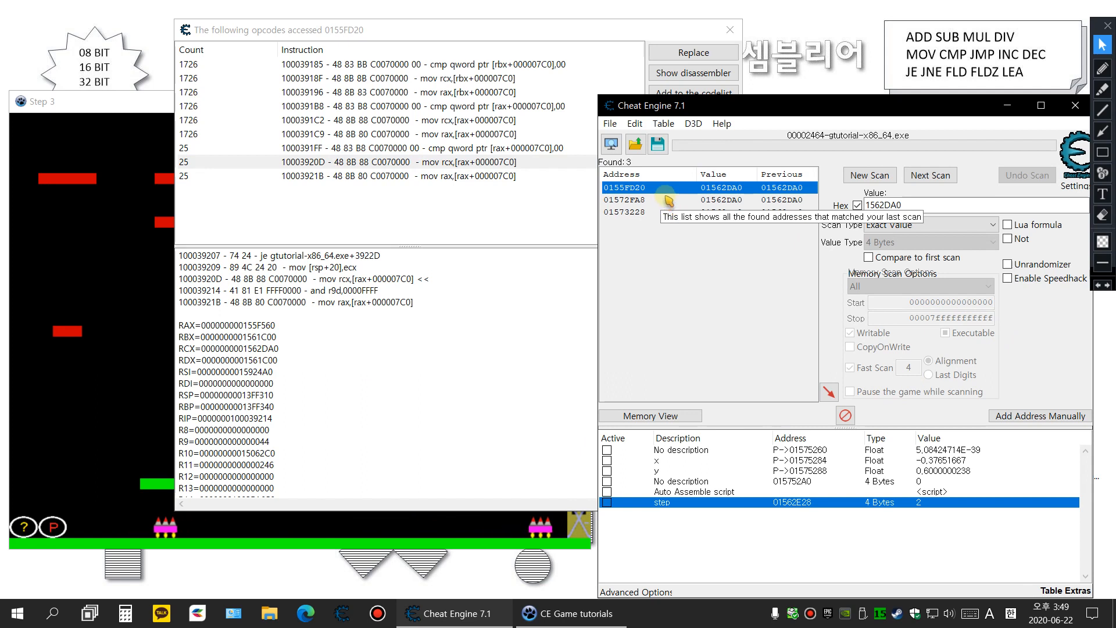
double_click(666, 188)
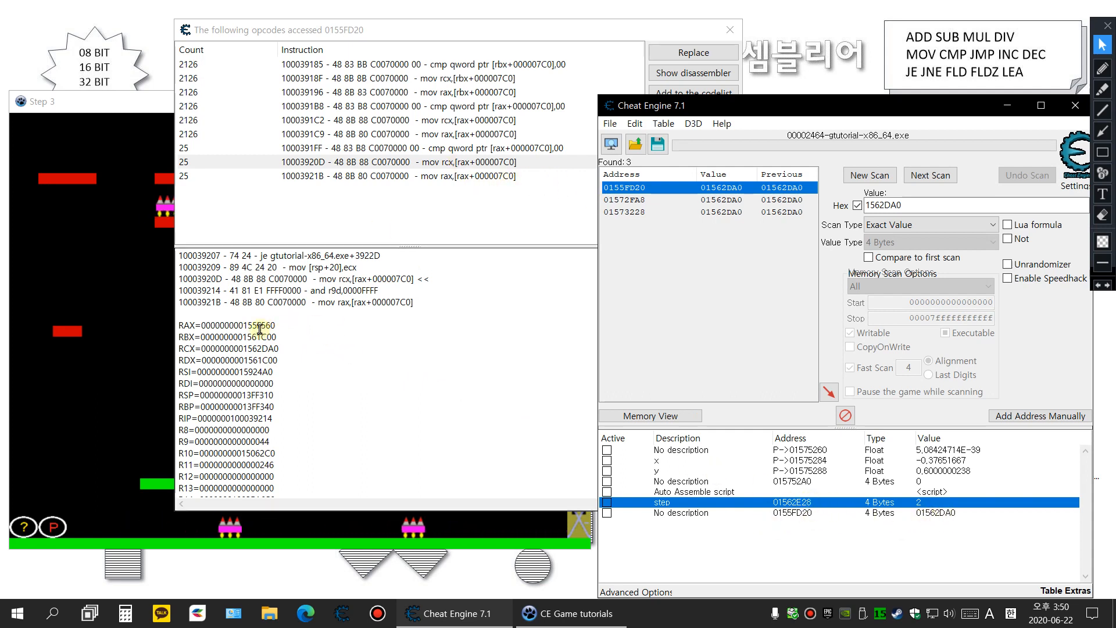
Step: Copy the RAX value 155F560 from the instruction details and run a new hexadecimal scan for it
drag(244, 325, 275, 326)
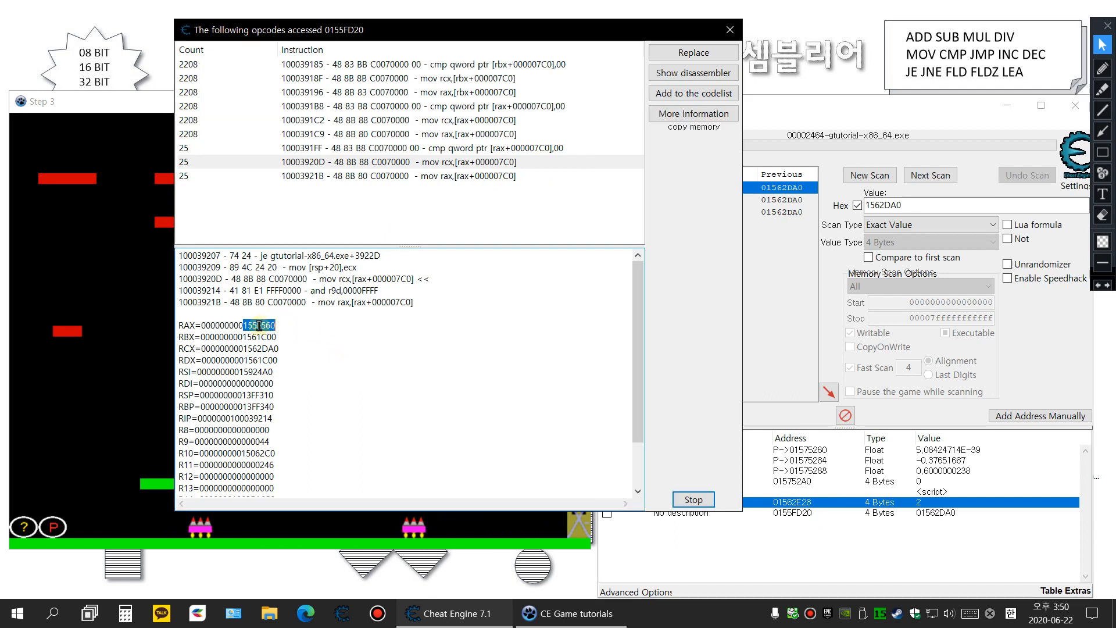
right_click(258, 326)
click(291, 361)
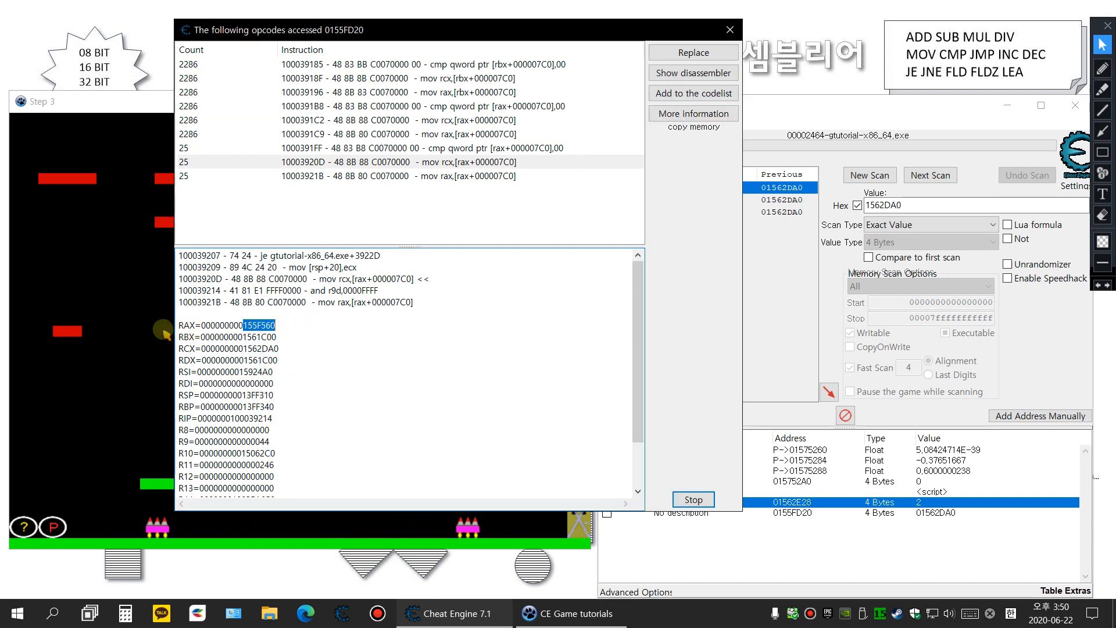
double_click(898, 205)
right_click(887, 207)
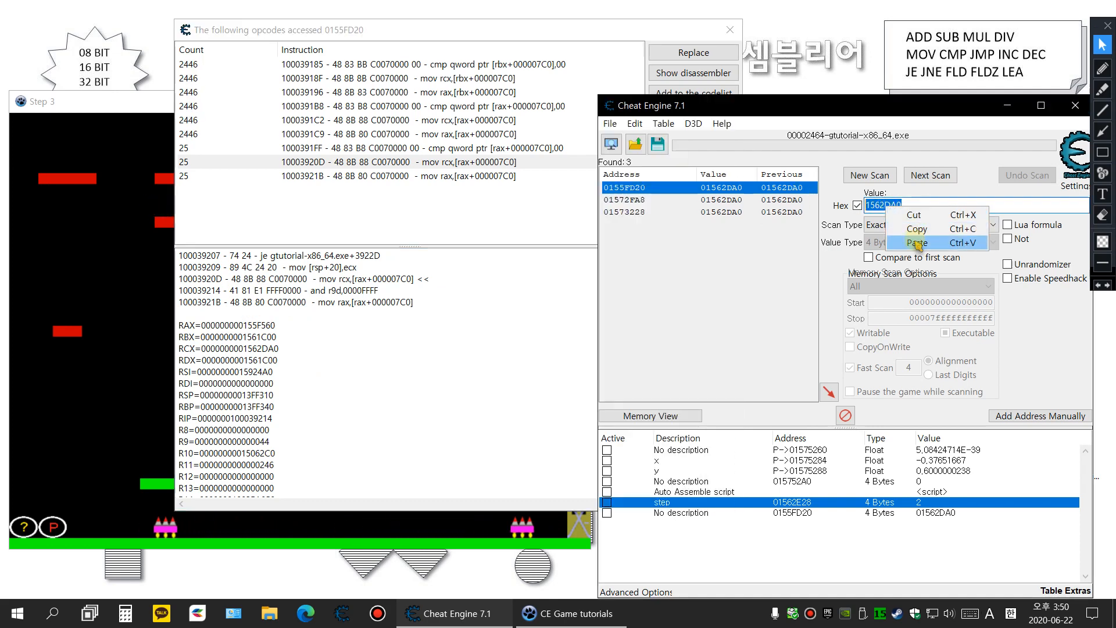
click(917, 243)
click(870, 175)
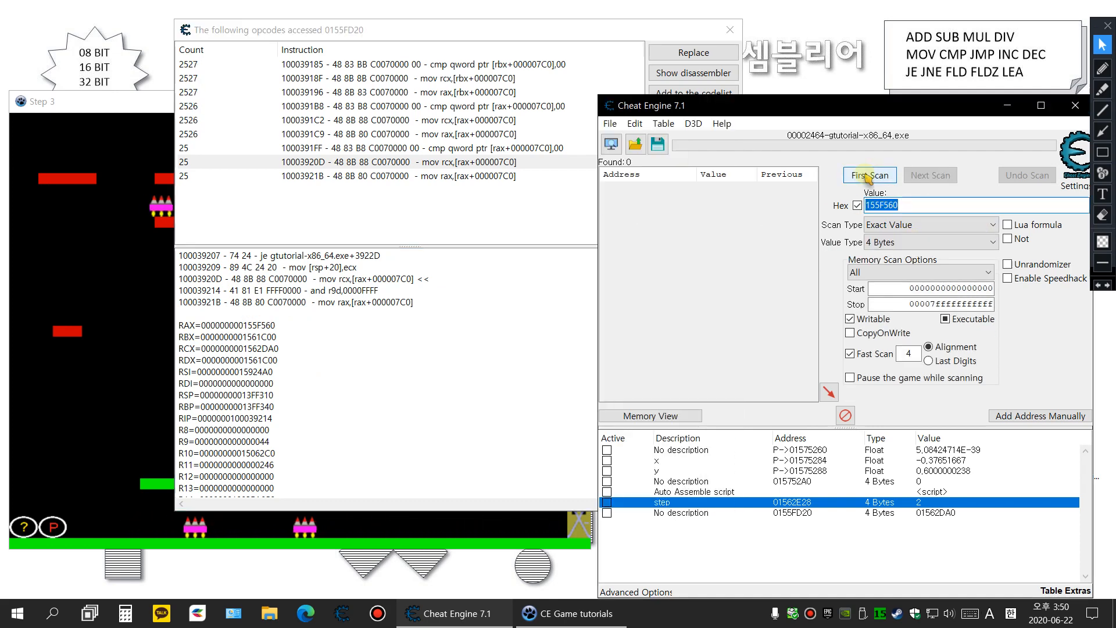
click(869, 175)
Step: Stop and close the access trace, then add the static gtutorial-x86_64.exe result at the end of the found addresses to the address list
click(440, 384)
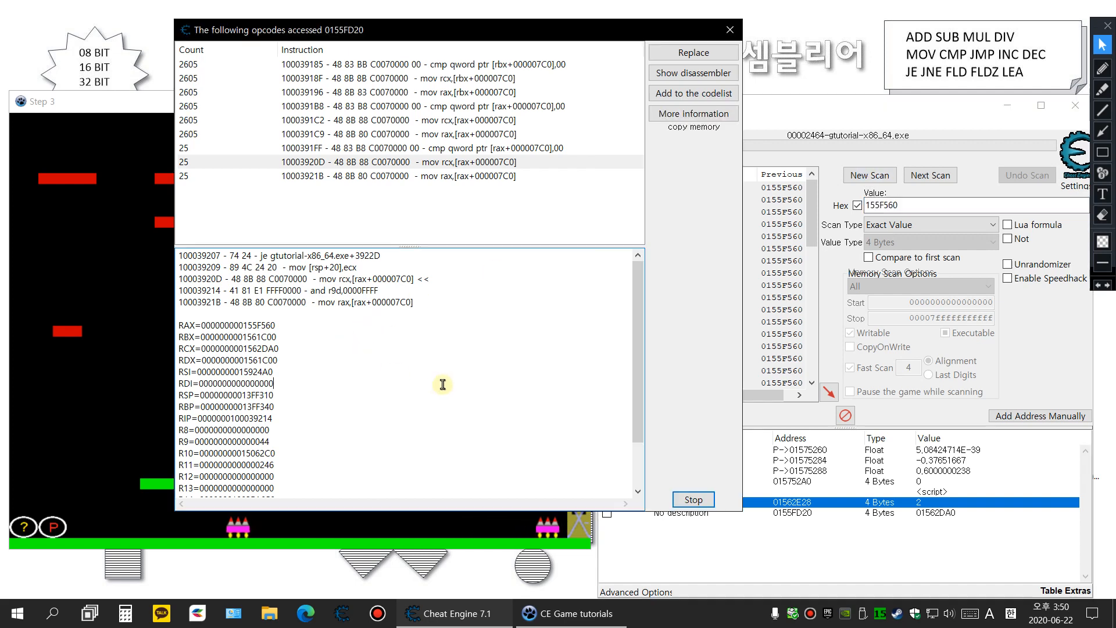
click(694, 506)
drag(809, 237, 810, 380)
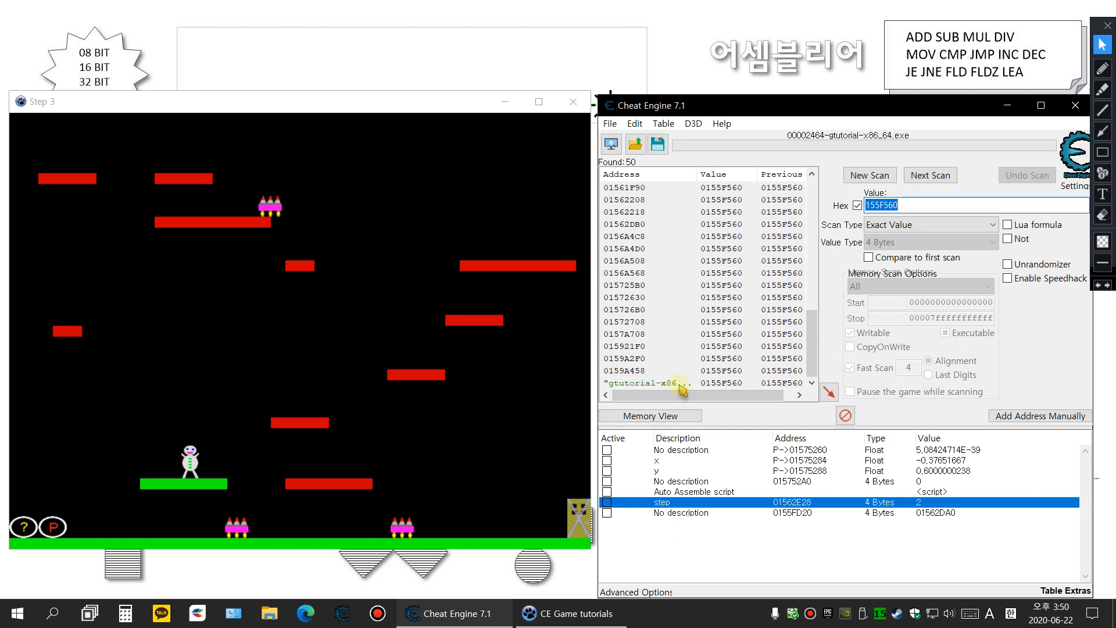
double_click(649, 384)
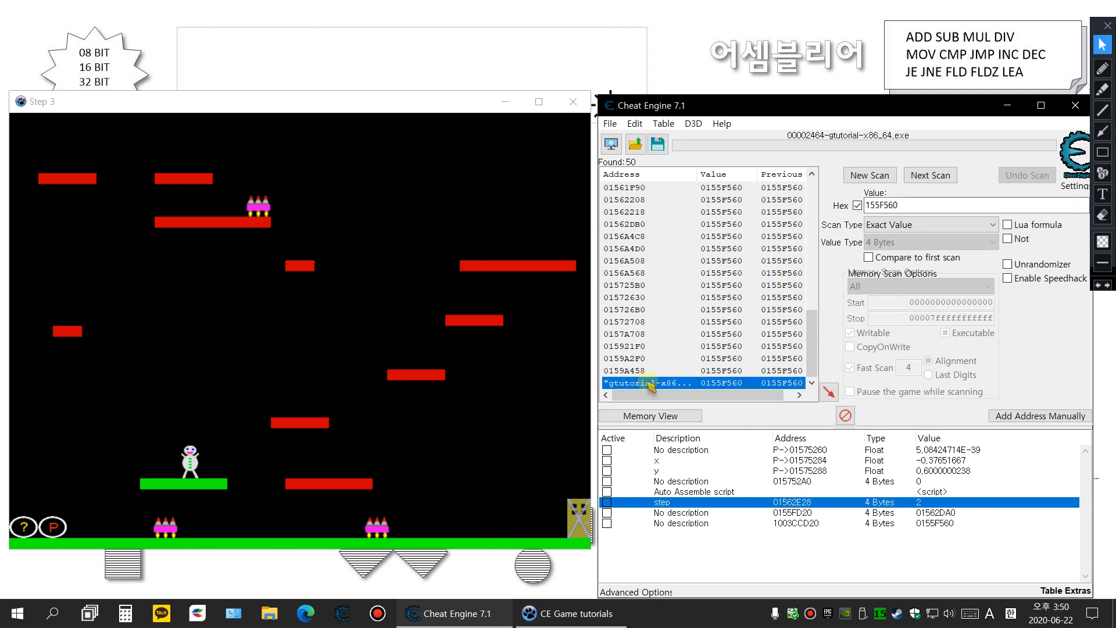
Step: Turn the 1003CCD20 record into a two-level pointer with "gtutorial-x86_64.exe"+3CCD20 as its base address
double_click(797, 523)
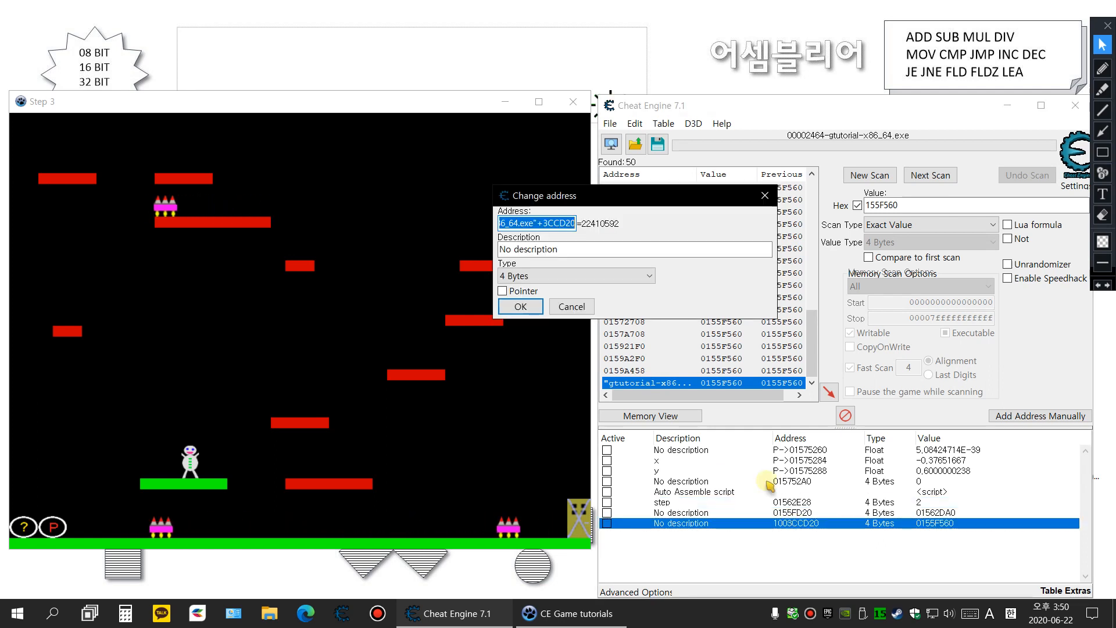
right_click(544, 223)
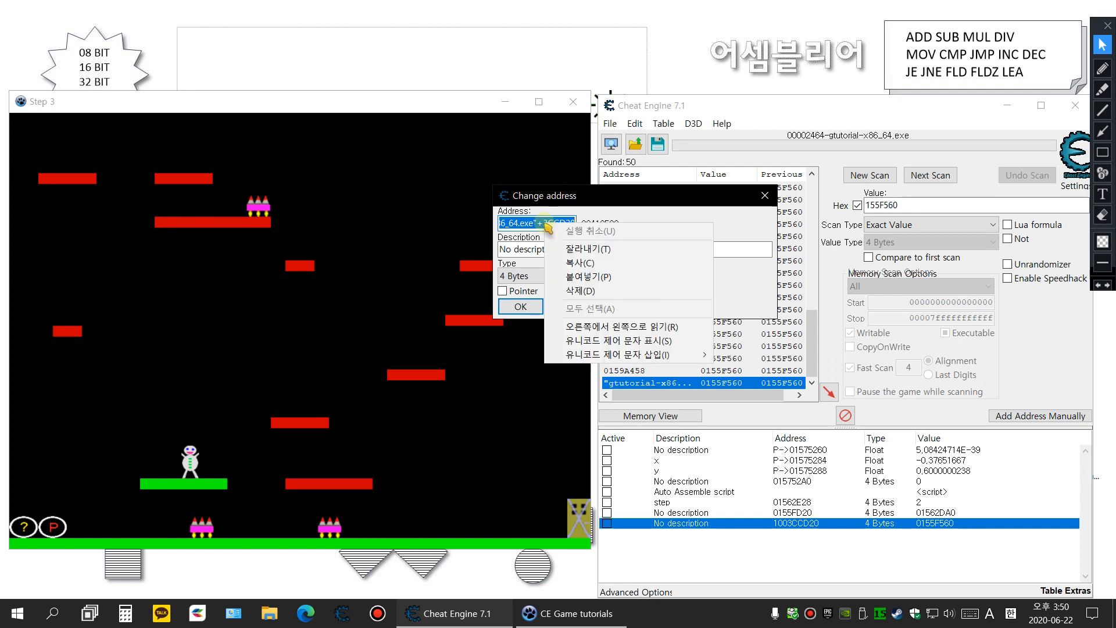
click(584, 265)
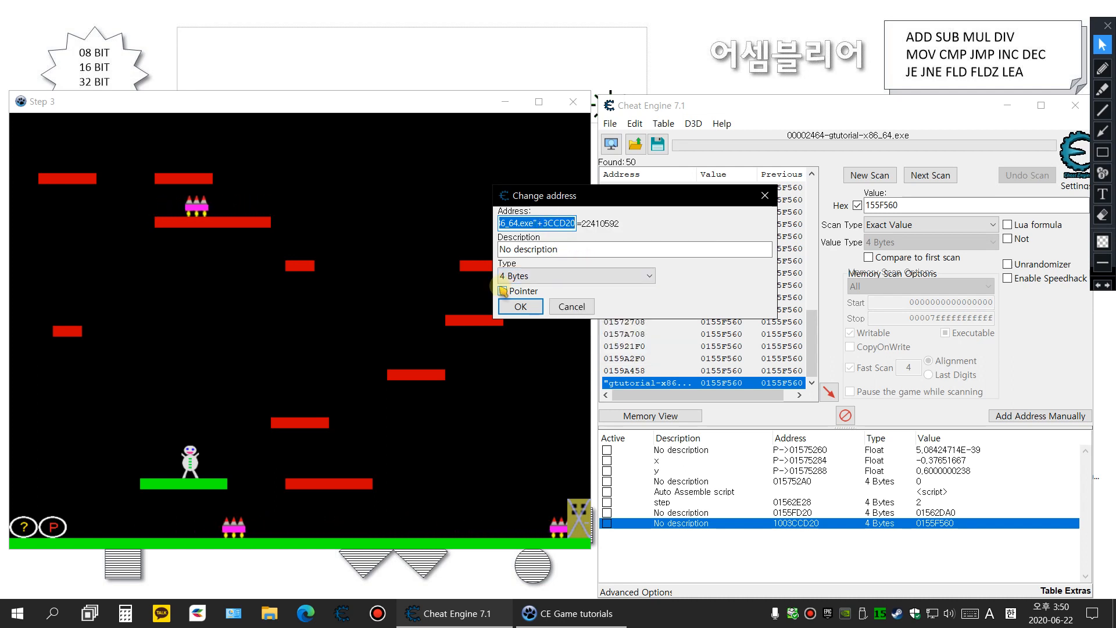
click(503, 290)
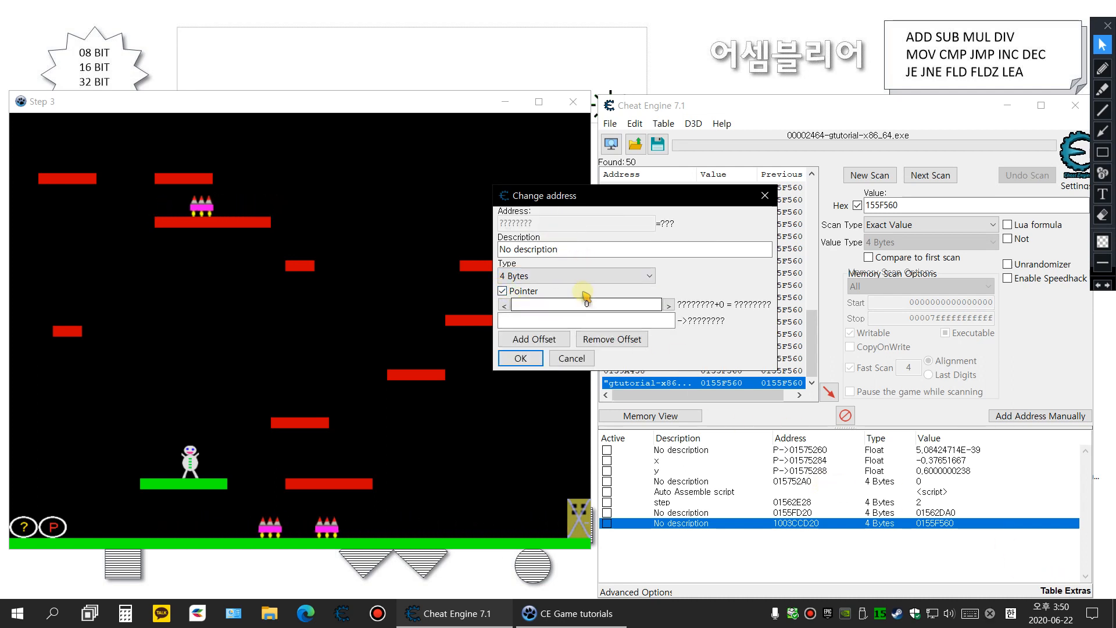
click(553, 339)
click(568, 336)
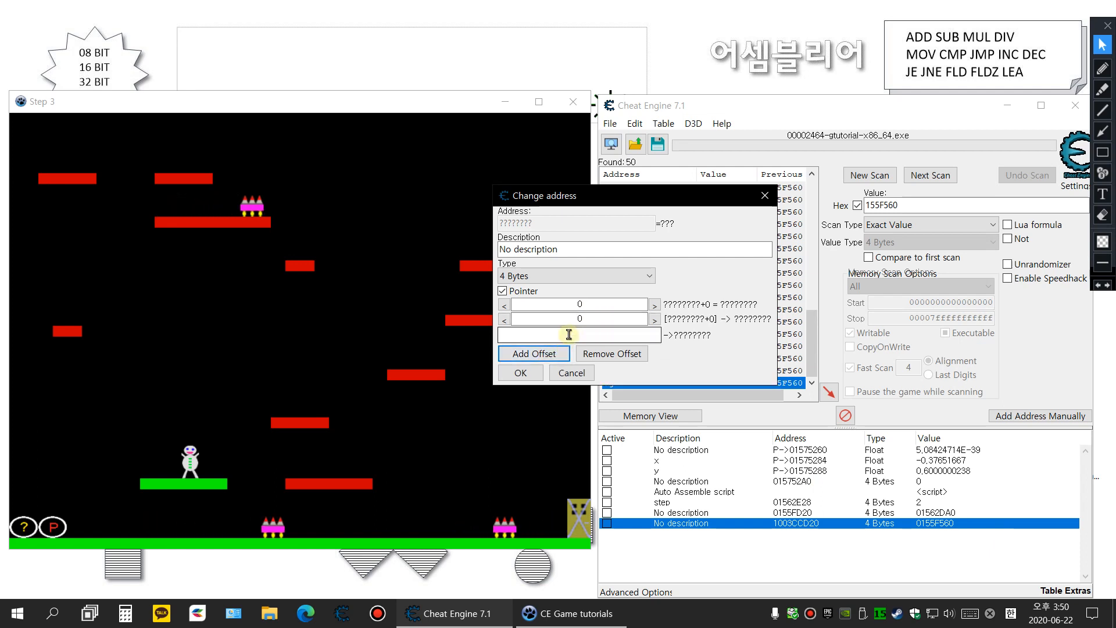
right_click(569, 334)
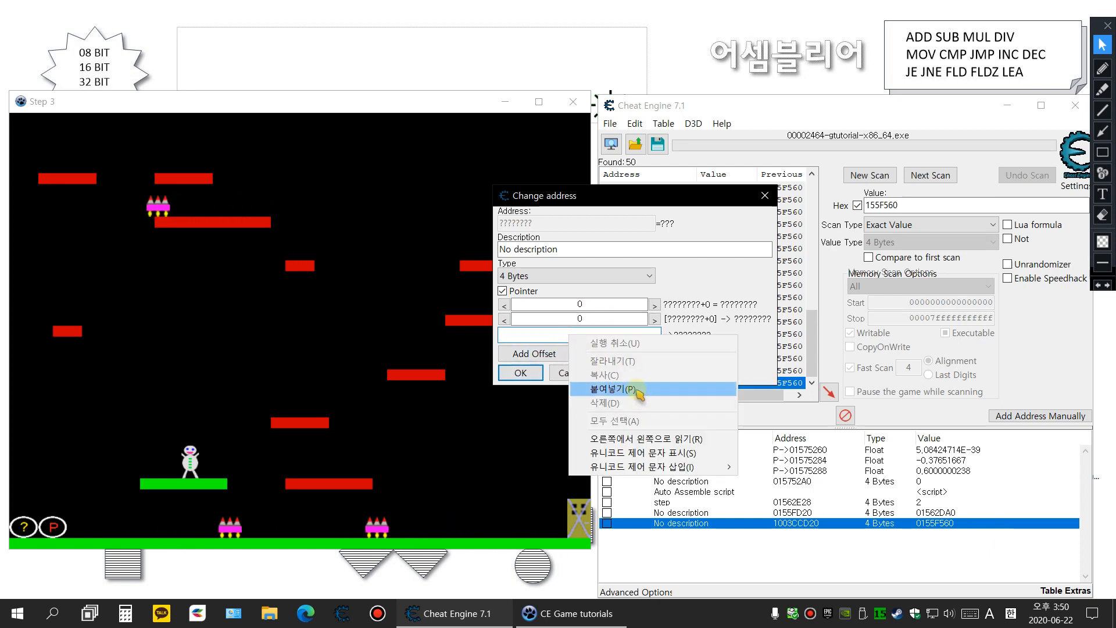
click(639, 397)
Step: Set the pointer's final offset to 88 and the other offset to 7c0, then apply the address change
click(583, 303)
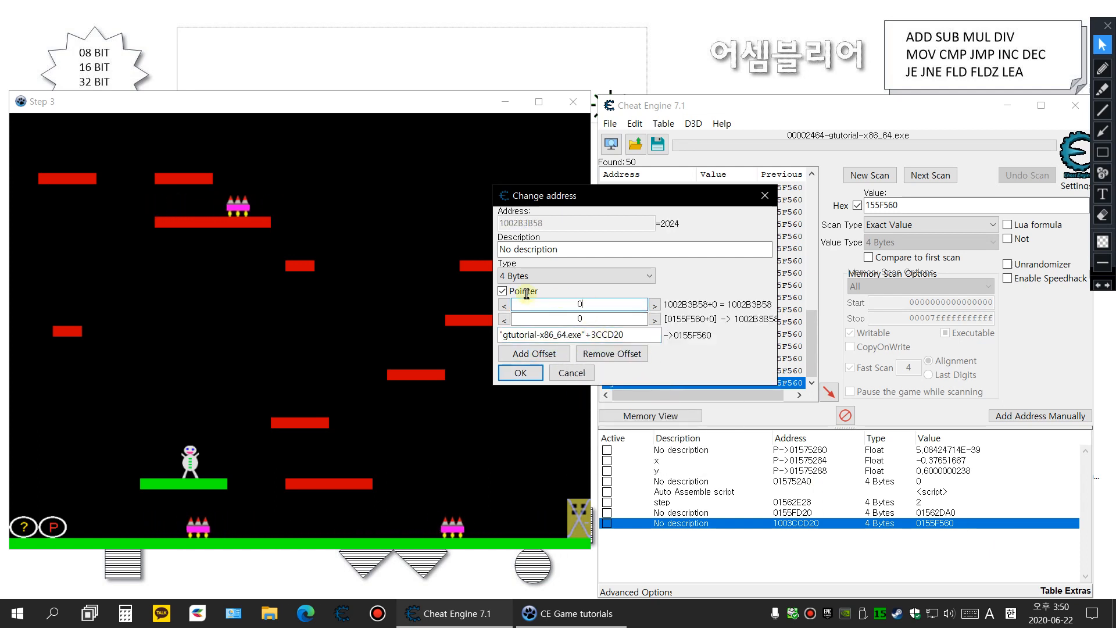
text(88)
key(Tab)
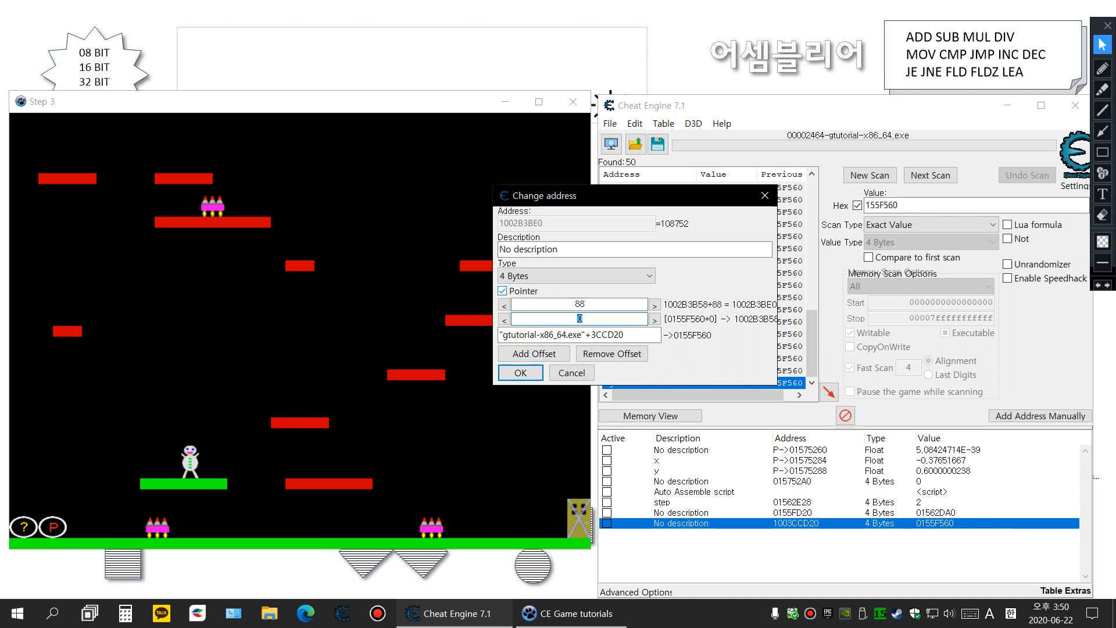
text(7c0)
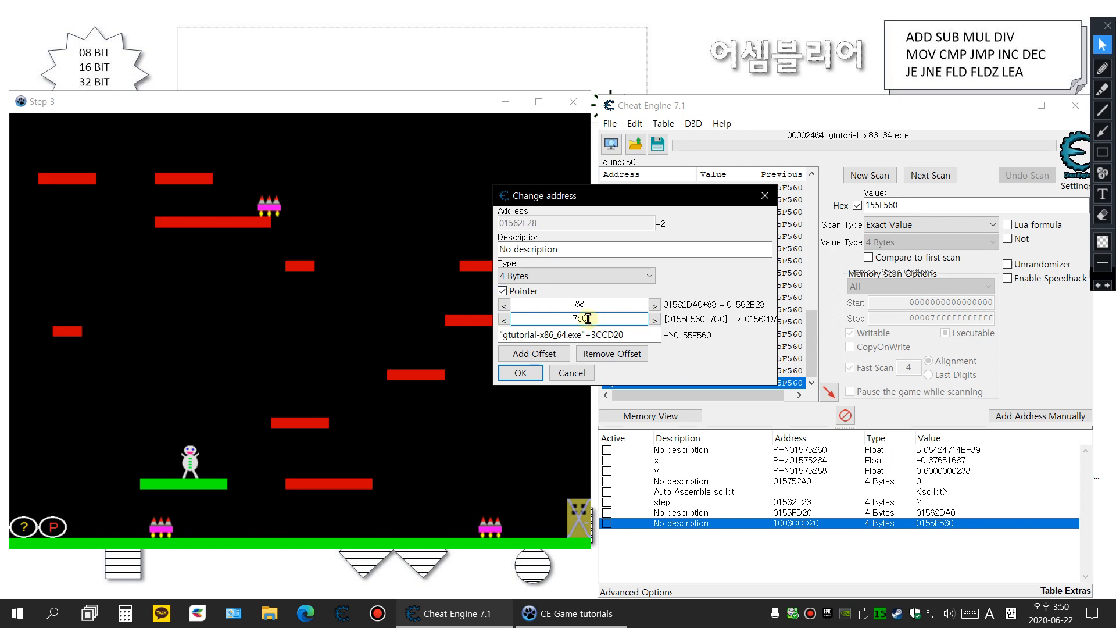
click(520, 373)
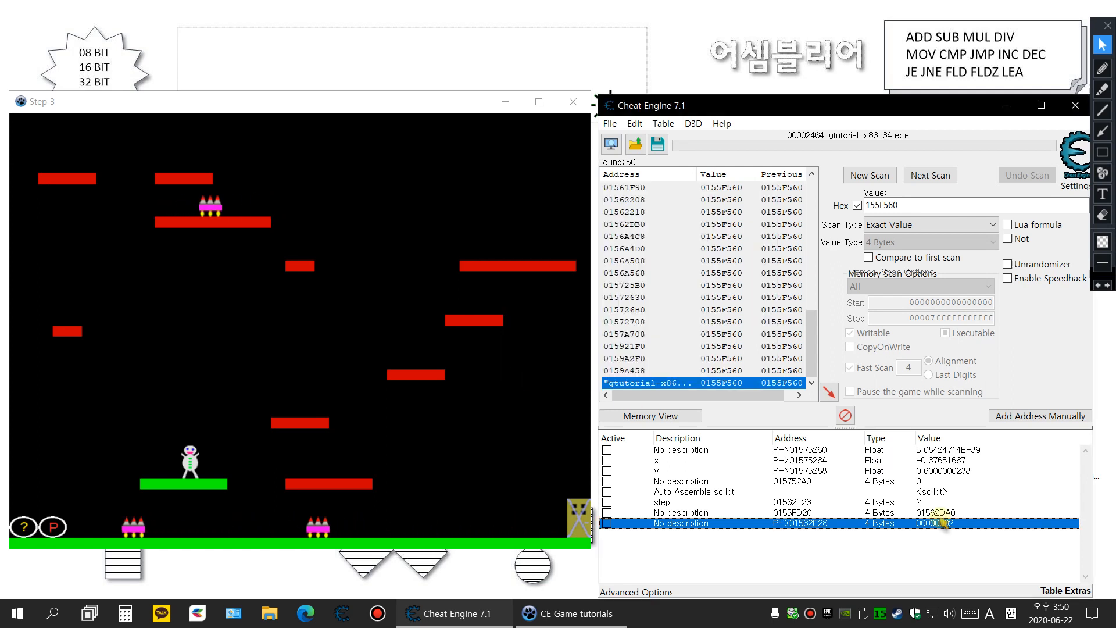
Step: Clear the scan results with hexadecimal input off, and display the new pointer record's value as decimal
click(870, 175)
click(857, 205)
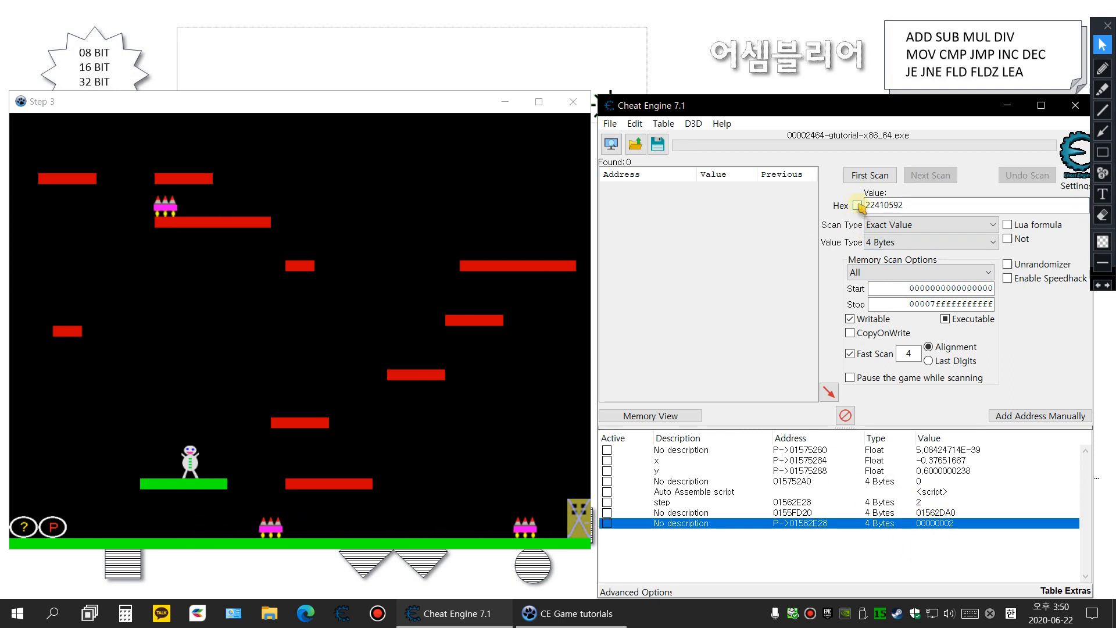
right_click(934, 523)
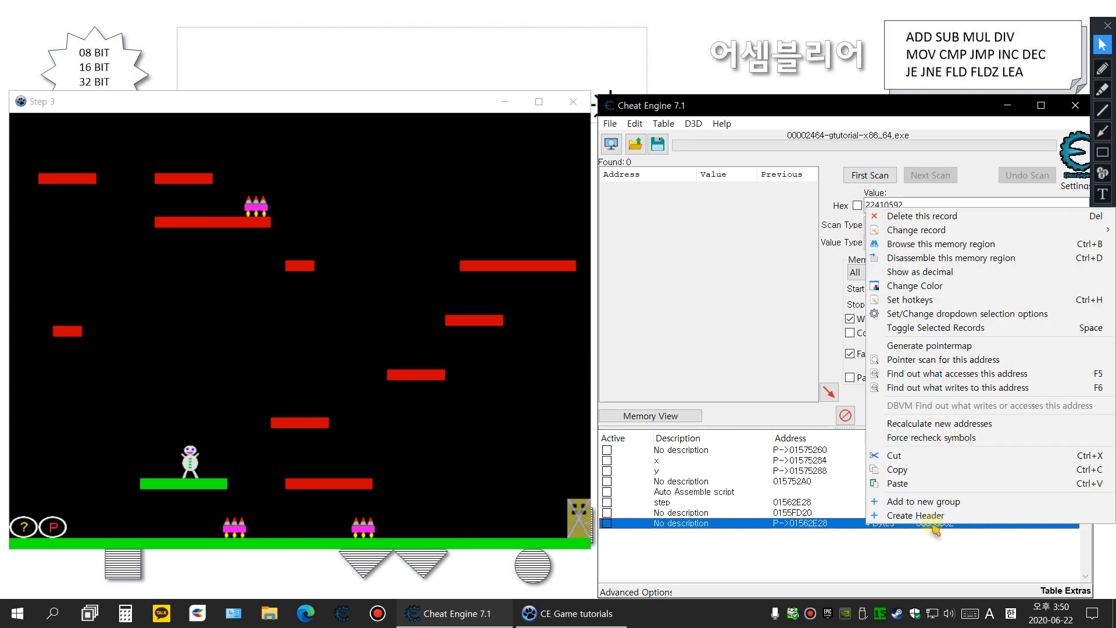
click(872, 564)
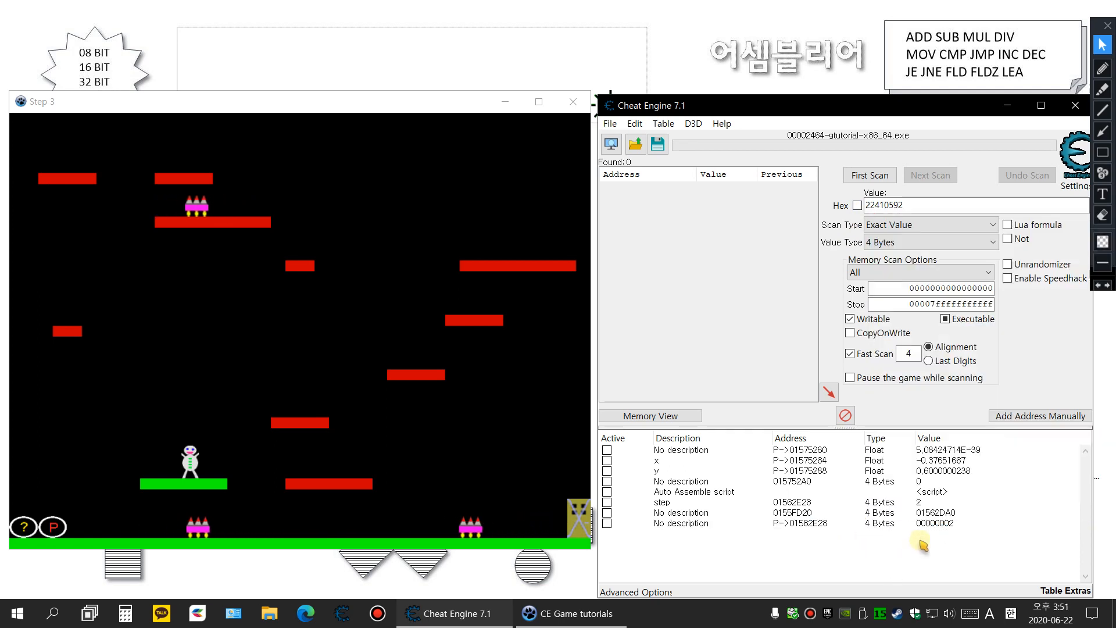
right_click(938, 523)
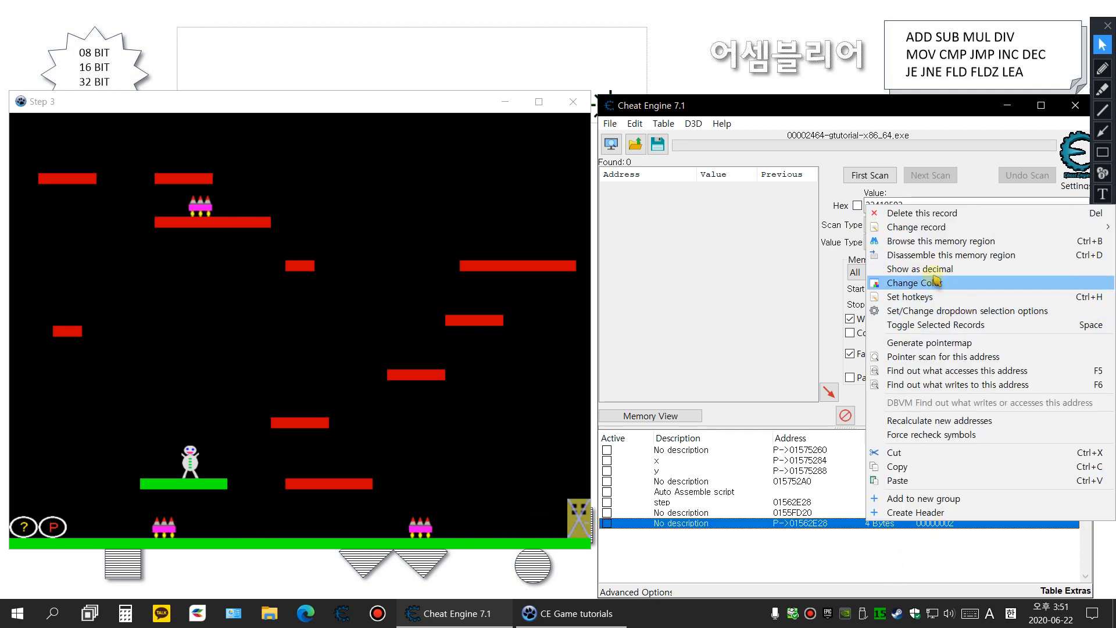
click(937, 269)
click(931, 534)
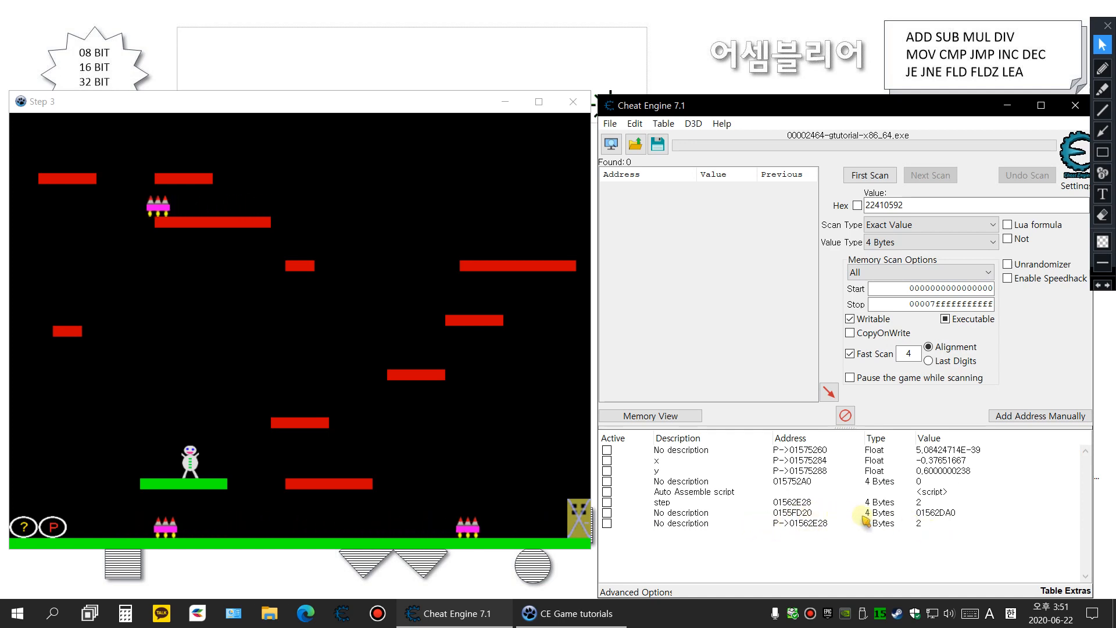
Step: Delete the step record and the 0155FD20 record from the address list
click(832, 503)
shift+click(835, 515)
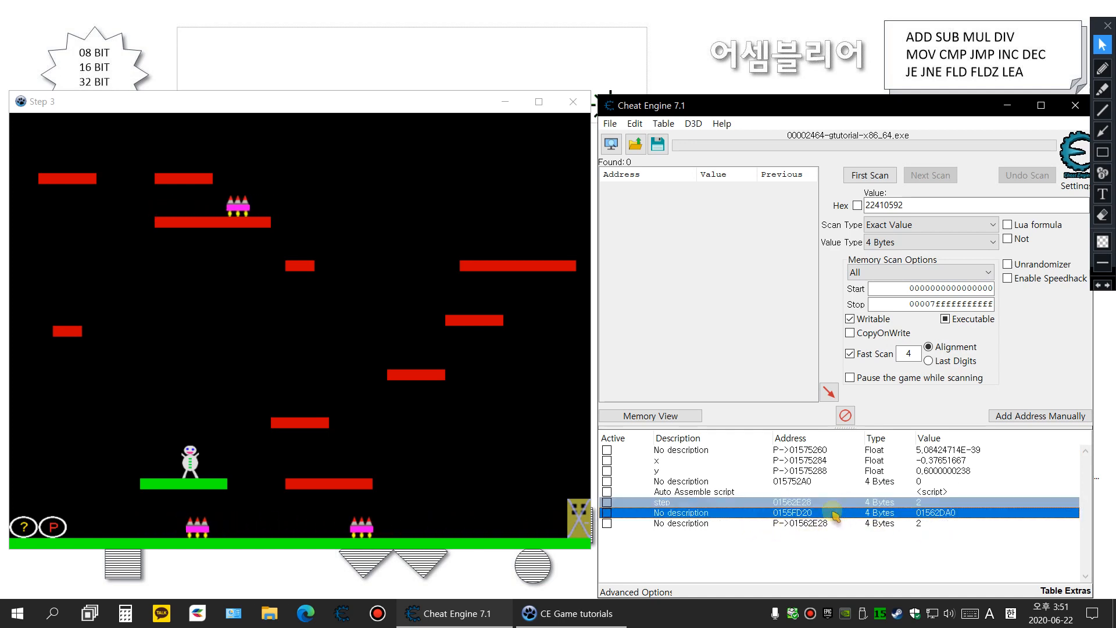
right_click(828, 504)
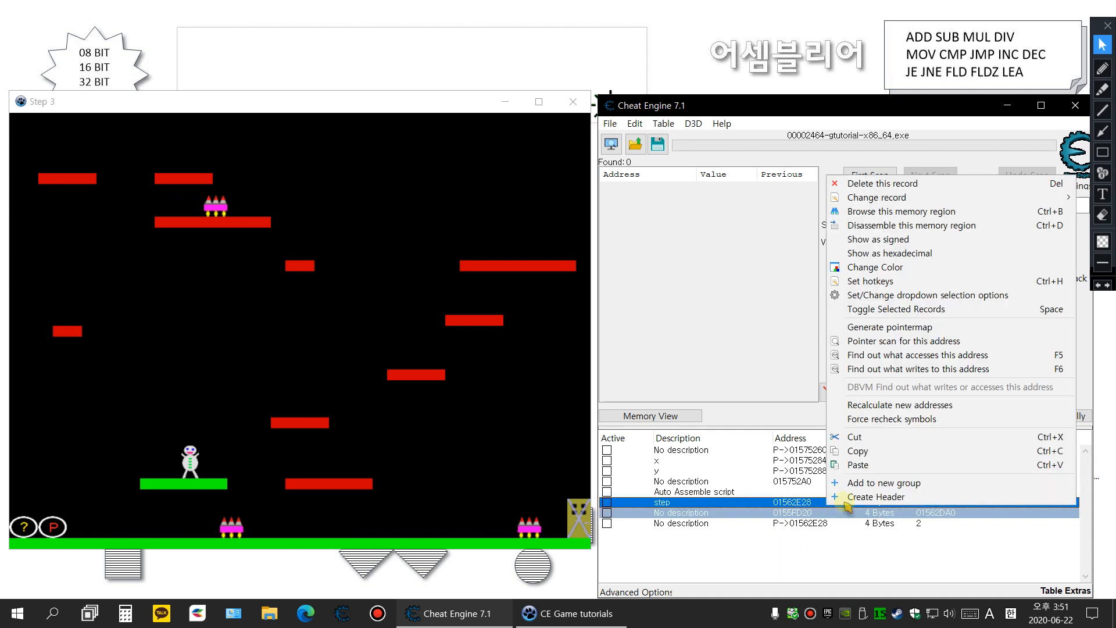
mouse_move(898, 203)
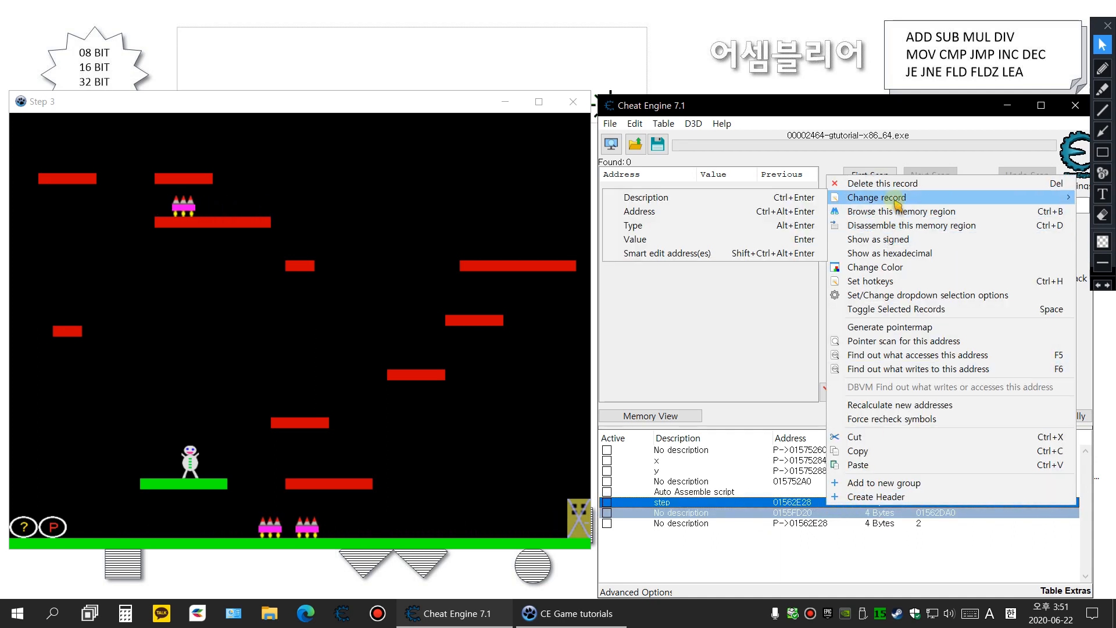
click(860, 184)
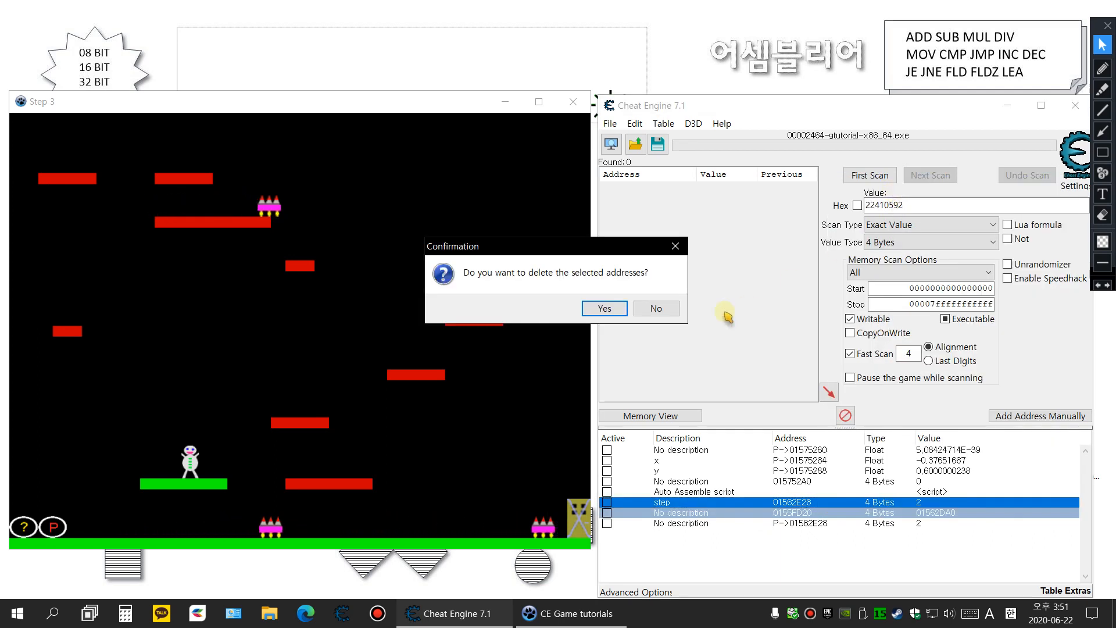
click(605, 309)
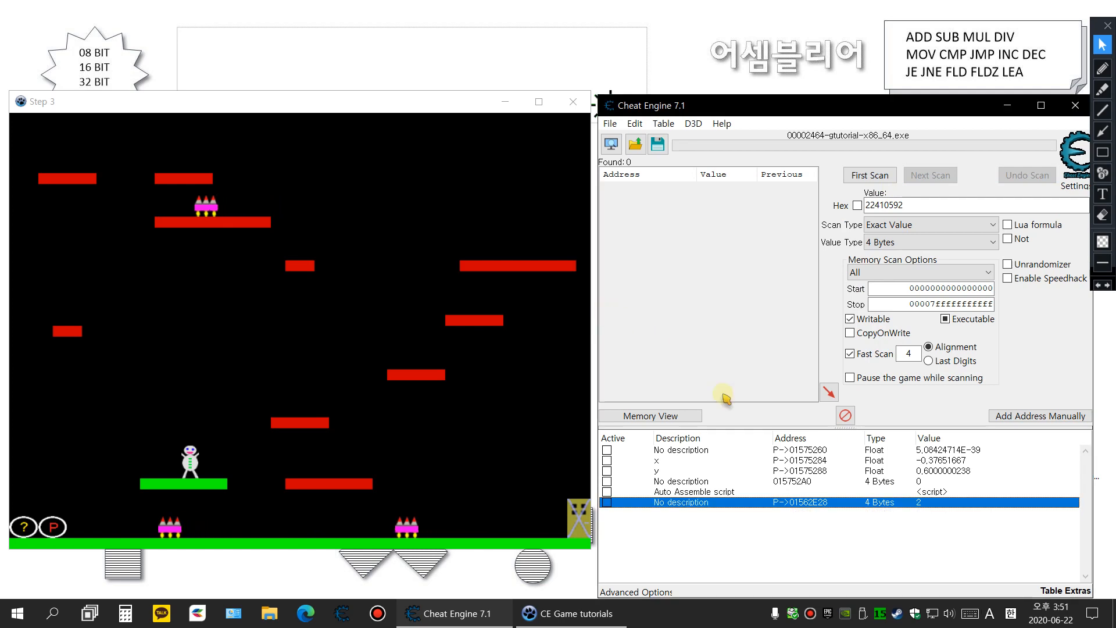
Step: Delete the 015752A0 record from the address list and confirm the deletion
click(802, 483)
right_click(803, 483)
click(833, 164)
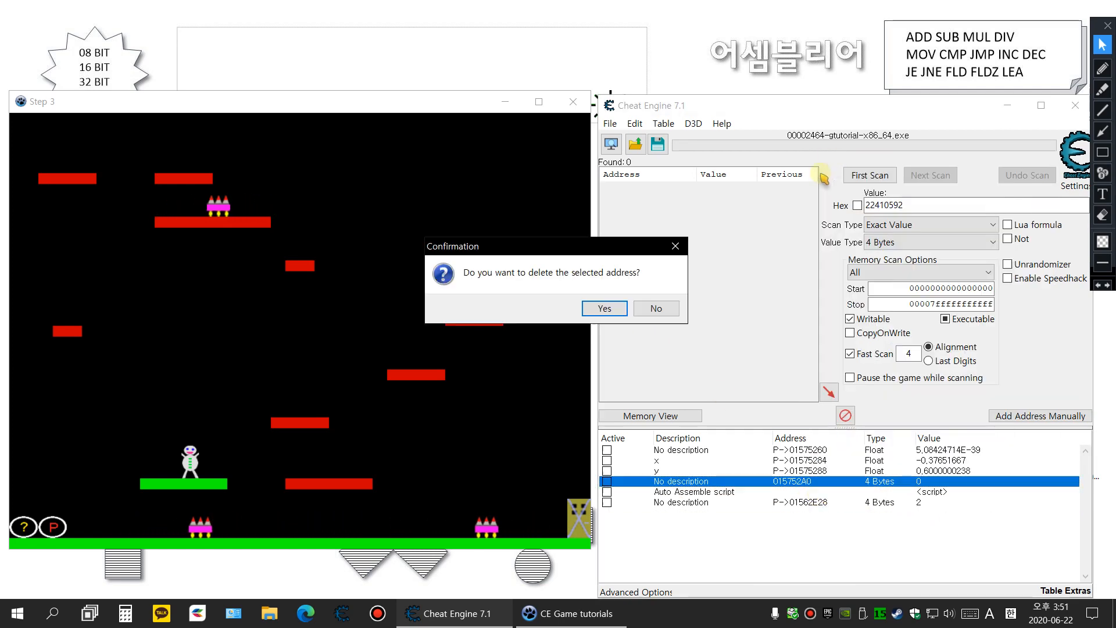
click(602, 306)
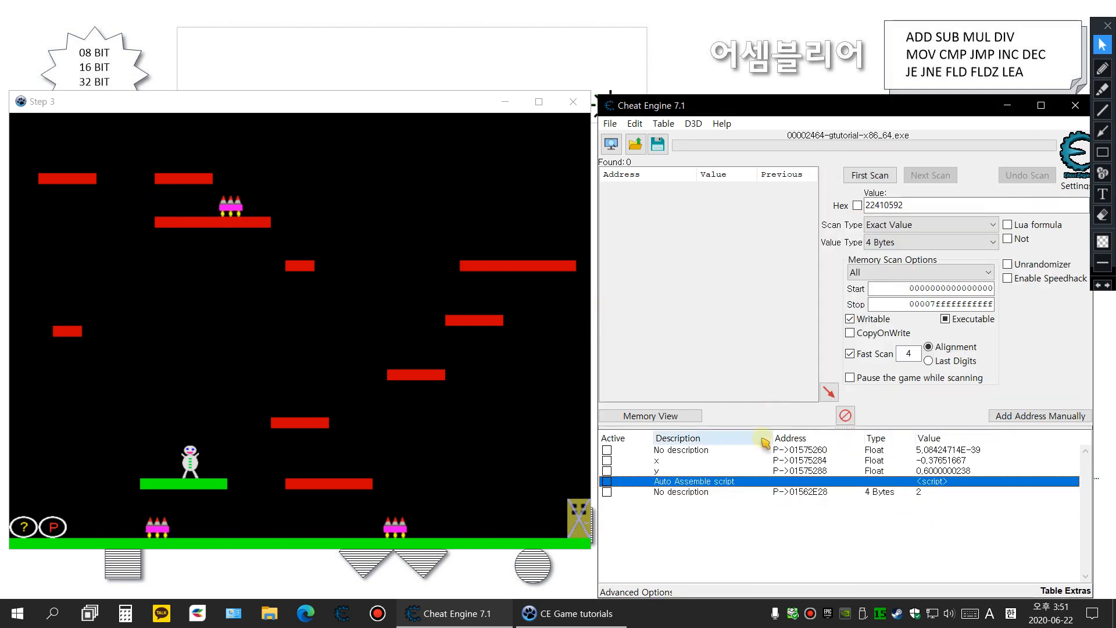
Step: Rename the Auto Assemble script record as "Step3 No Collision"
double_click(720, 482)
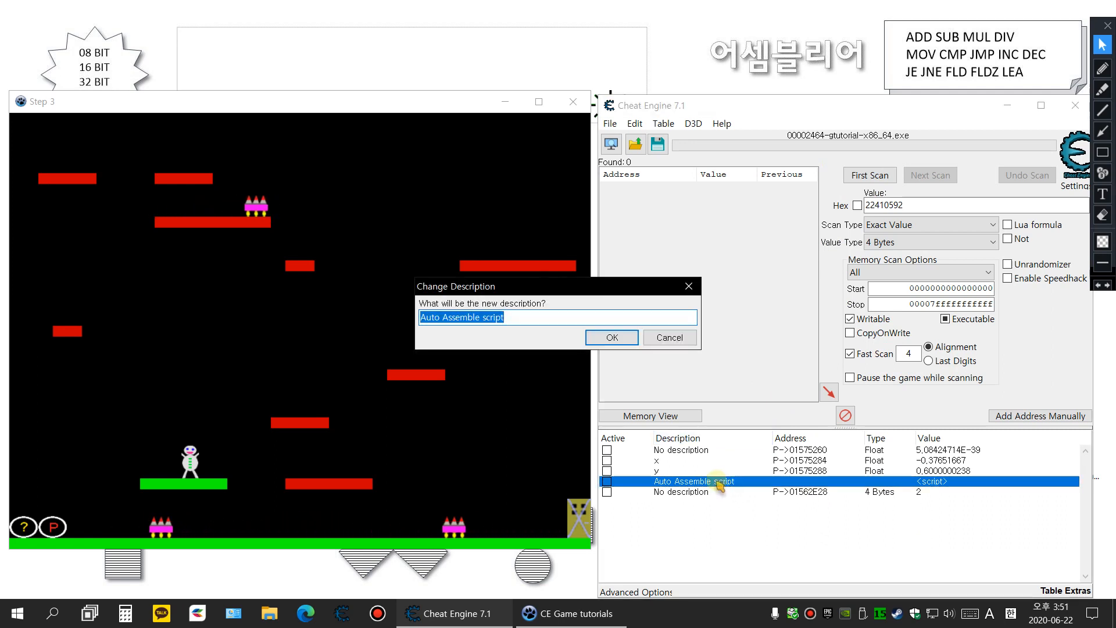
text(Step3 No Collision)
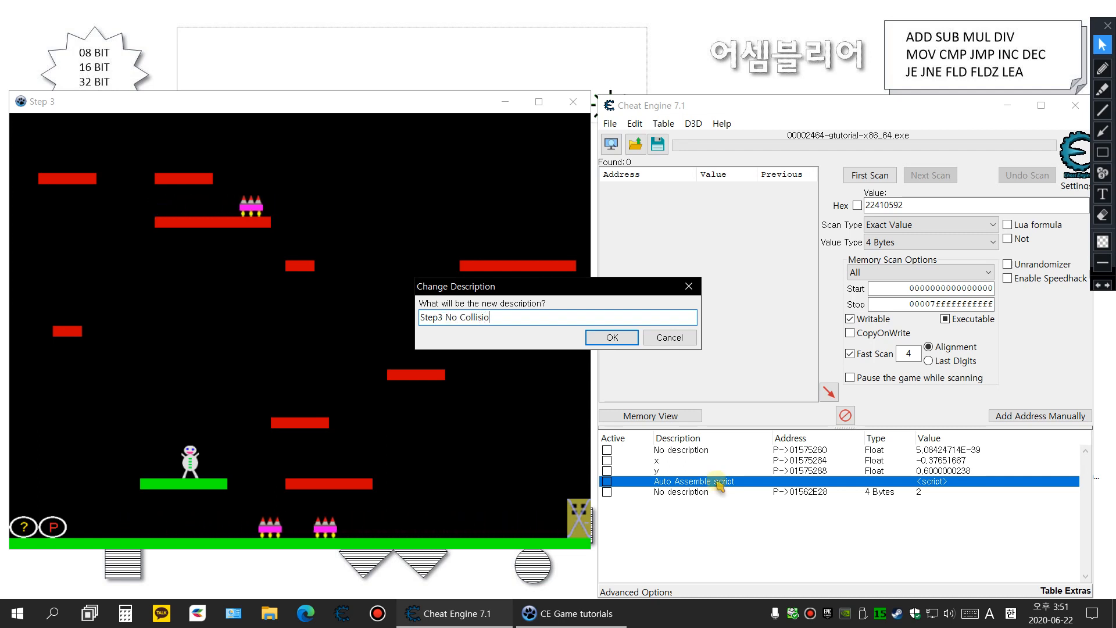
key(Return)
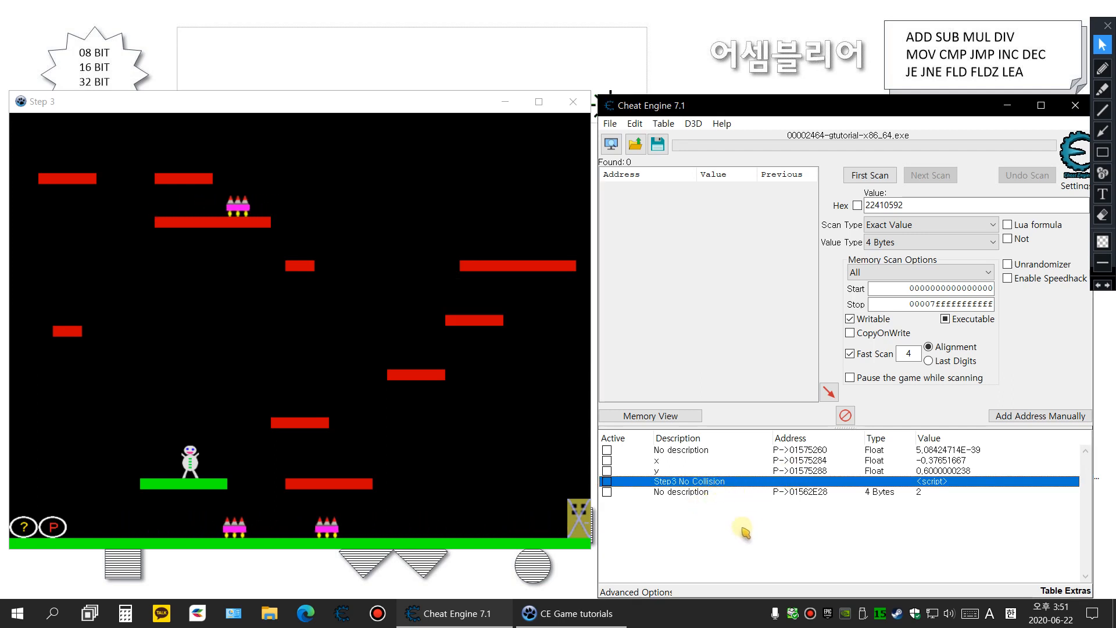
Step: Set the description of the P->01575260 float record to "start position"
double_click(680, 450)
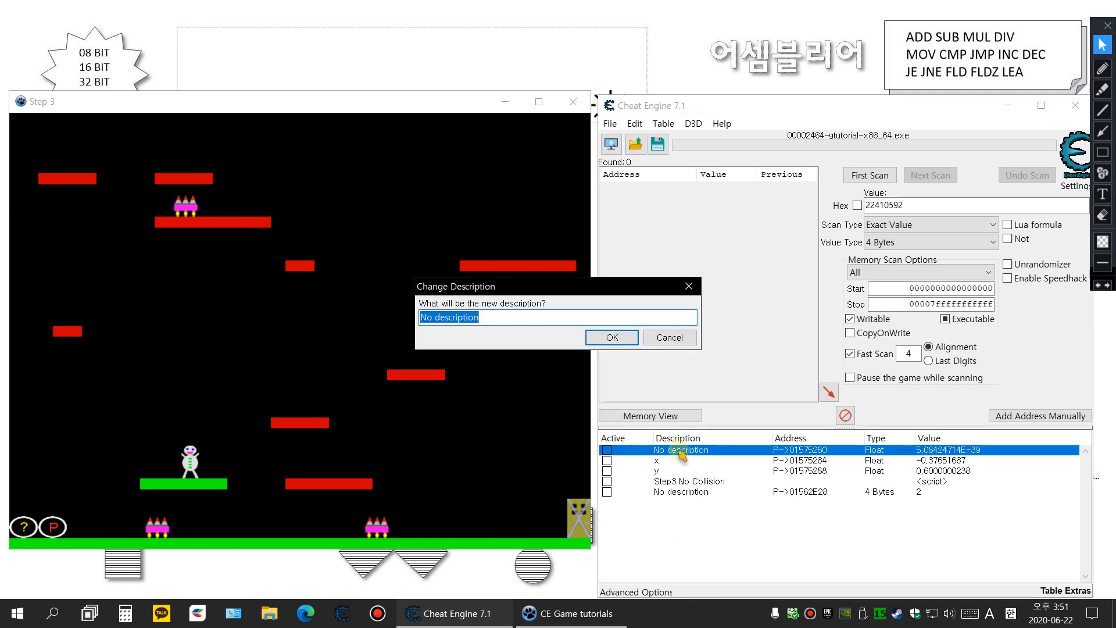
text(start)
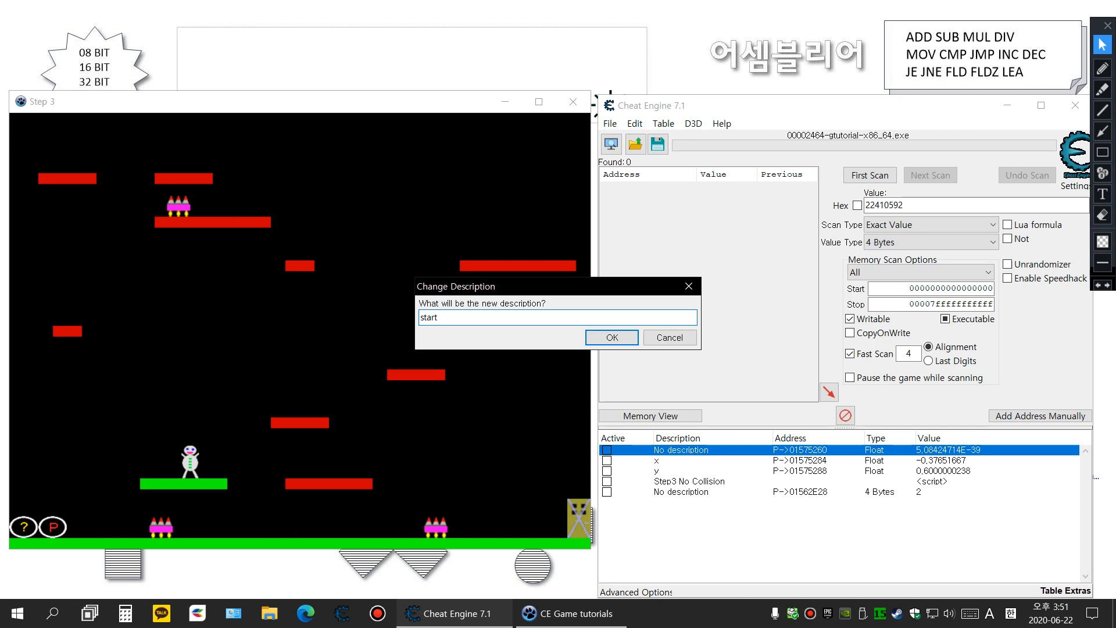
text(sition)
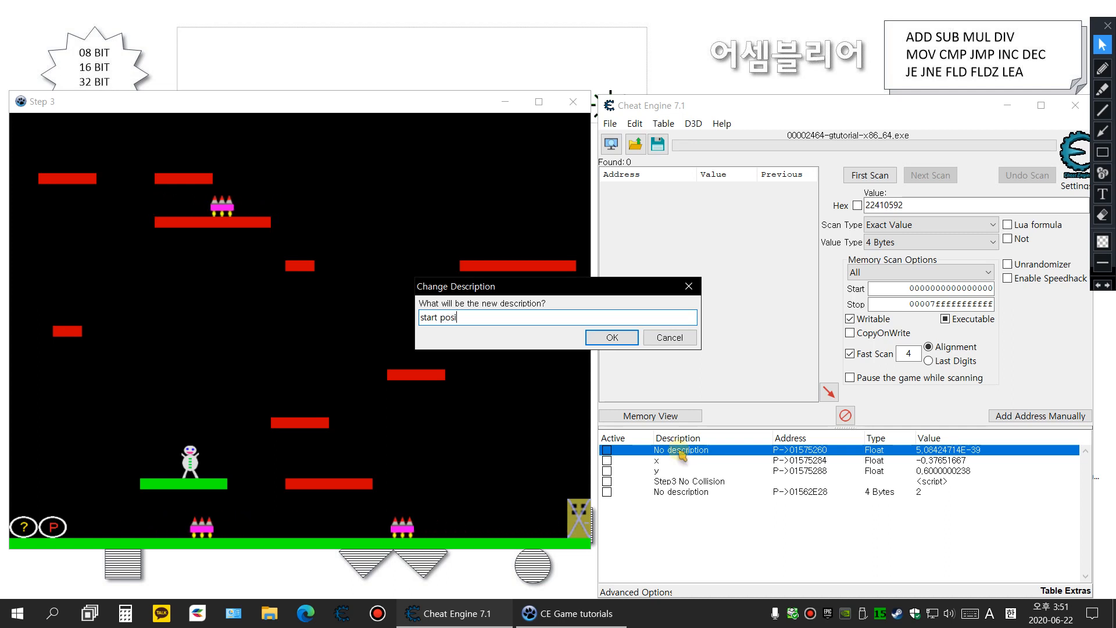
key(Return)
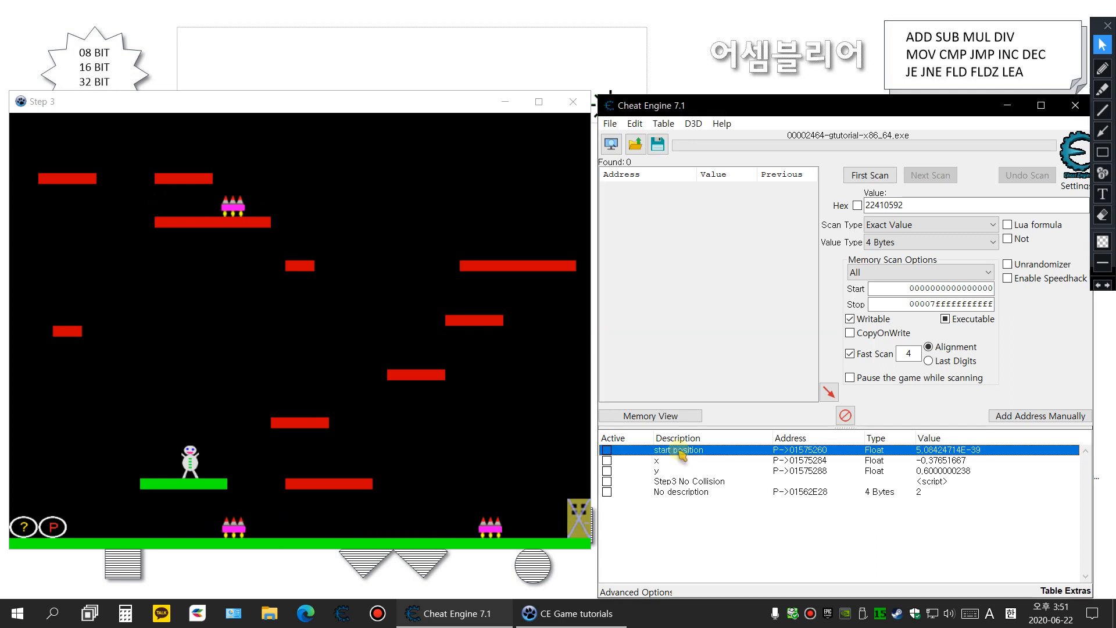
Step: Try to save the cheat table over the existing gtutorial-x86_64_P3_1.CT file in the Cheat.Tables folder
click(658, 145)
scroll(1025, 283, down, 2)
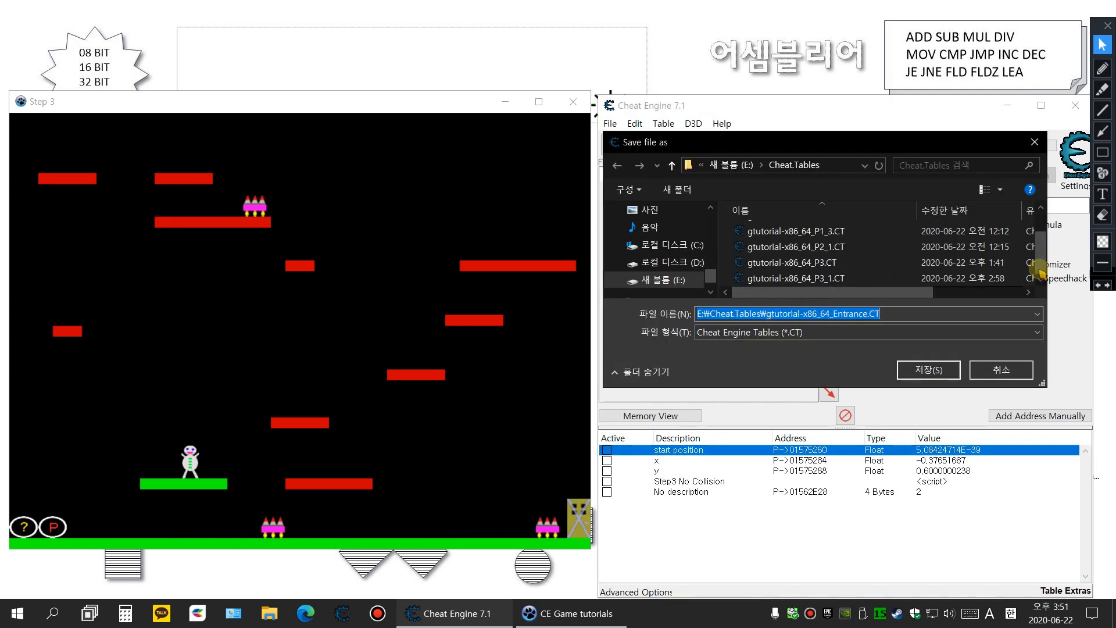
click(866, 279)
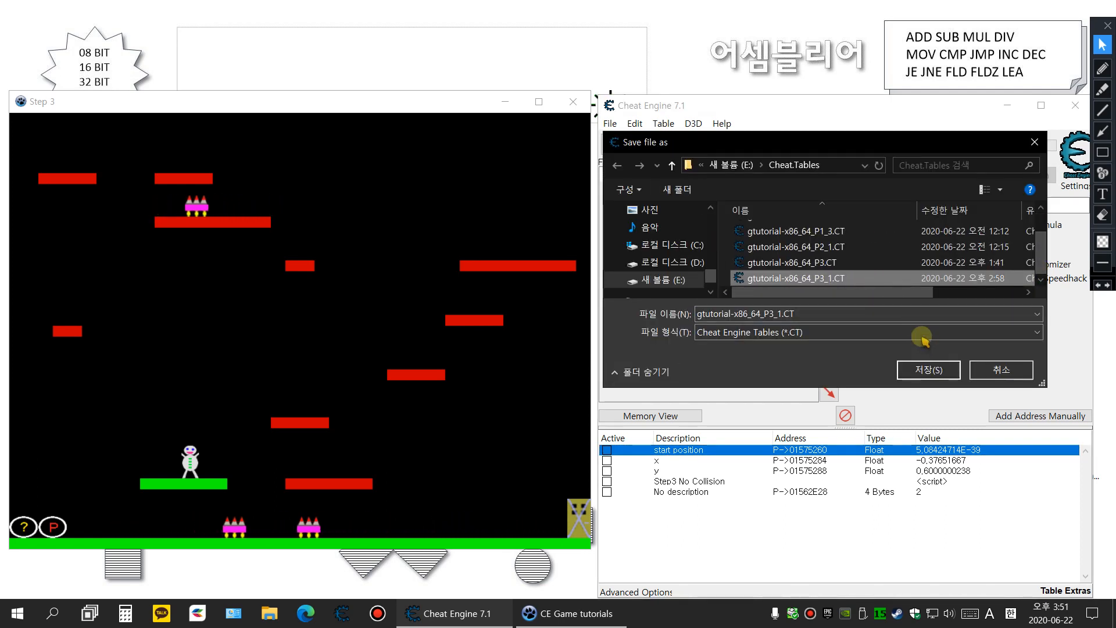
click(933, 371)
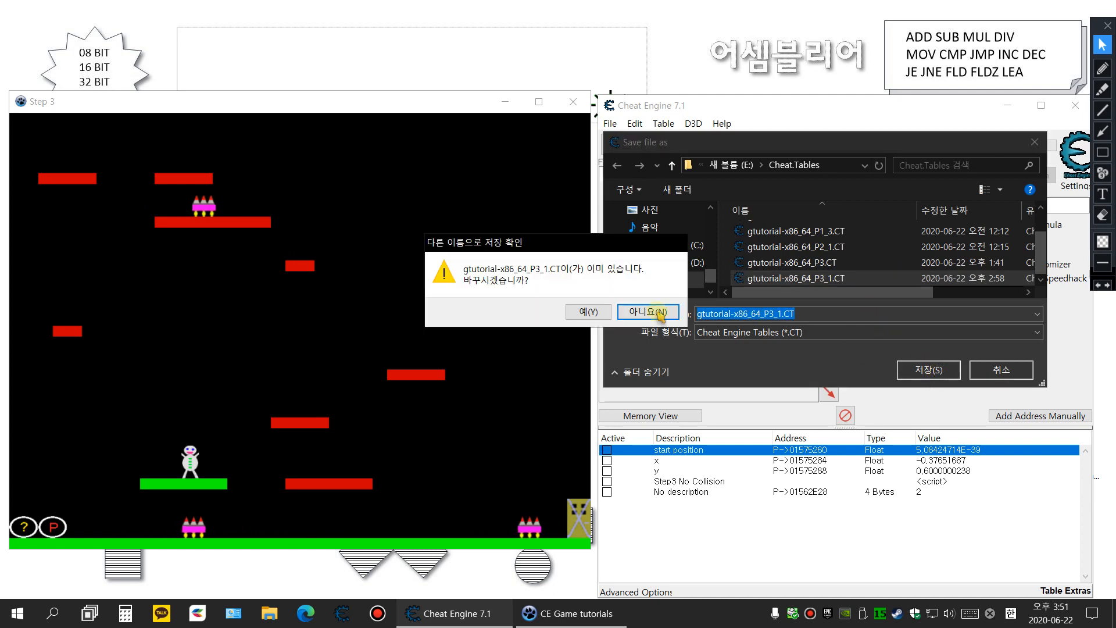
click(645, 313)
click(811, 520)
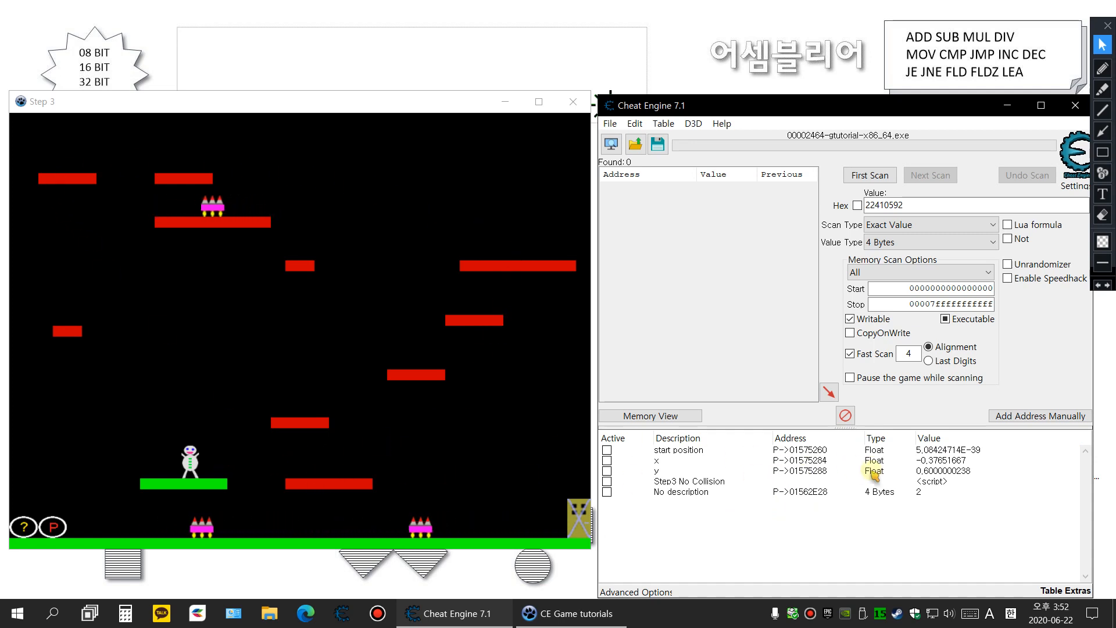
Step: Move the game character off the green platform to the ground below the upper-left red platform, and pause the game
click(246, 454)
key(Left)
key(space)
key(Left)
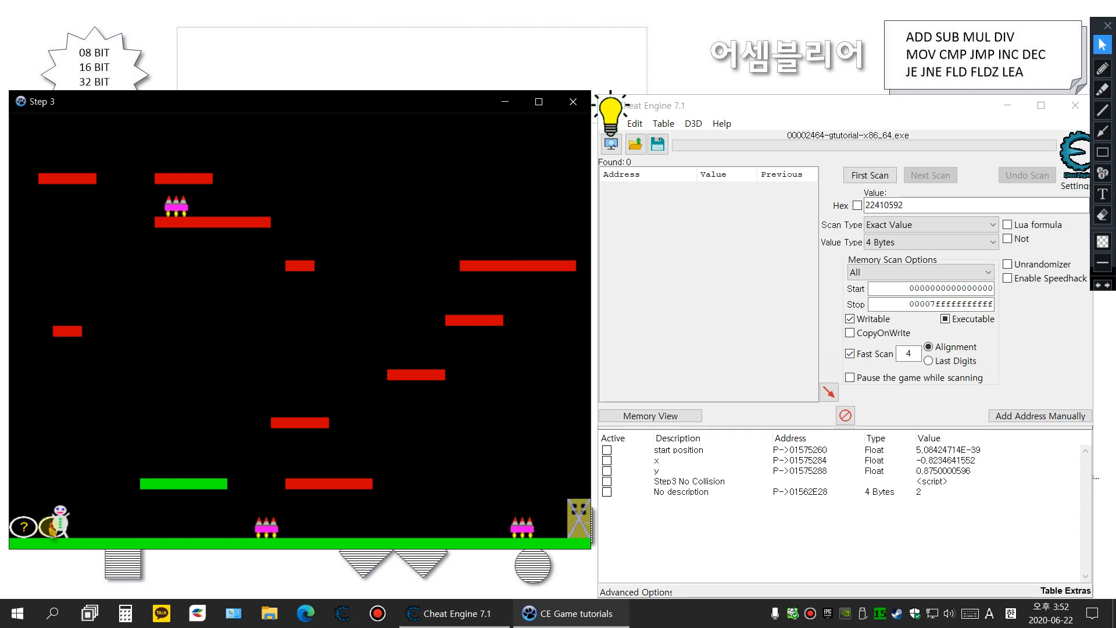
click(52, 528)
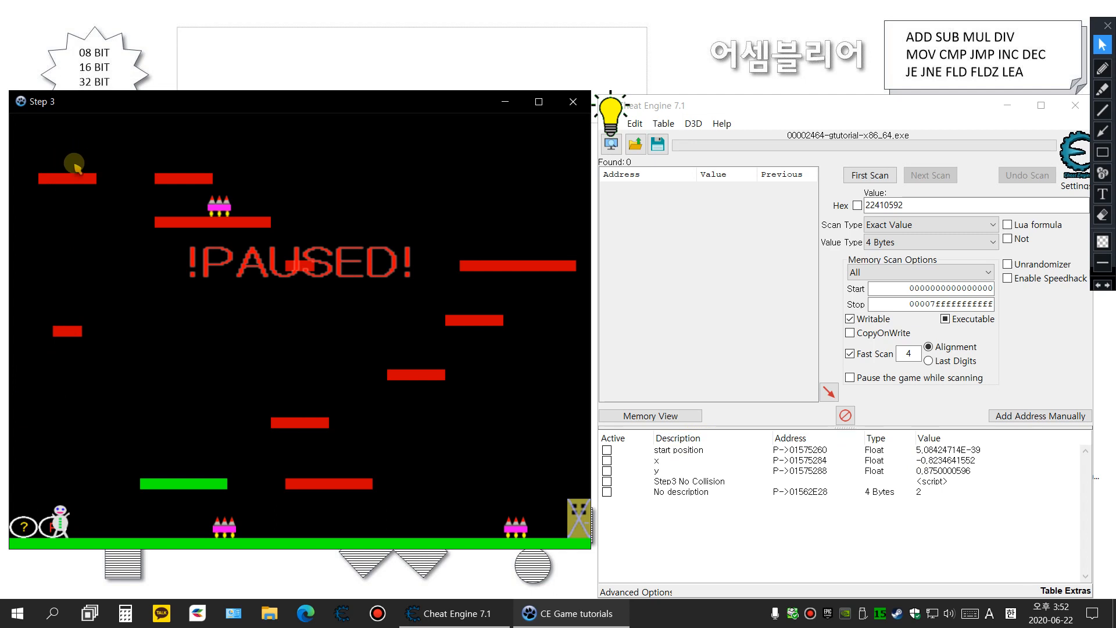
Step: Set the y value to -0.8750000596, resume the game so the character lands on the upper-left platform, and pause it again
double_click(950, 471)
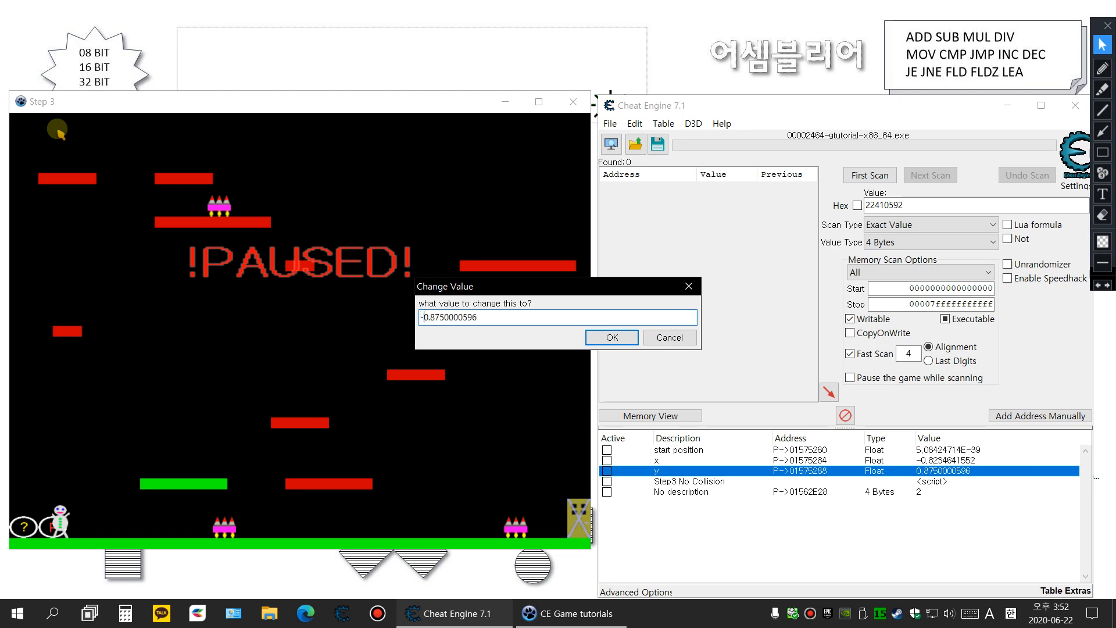
click(610, 337)
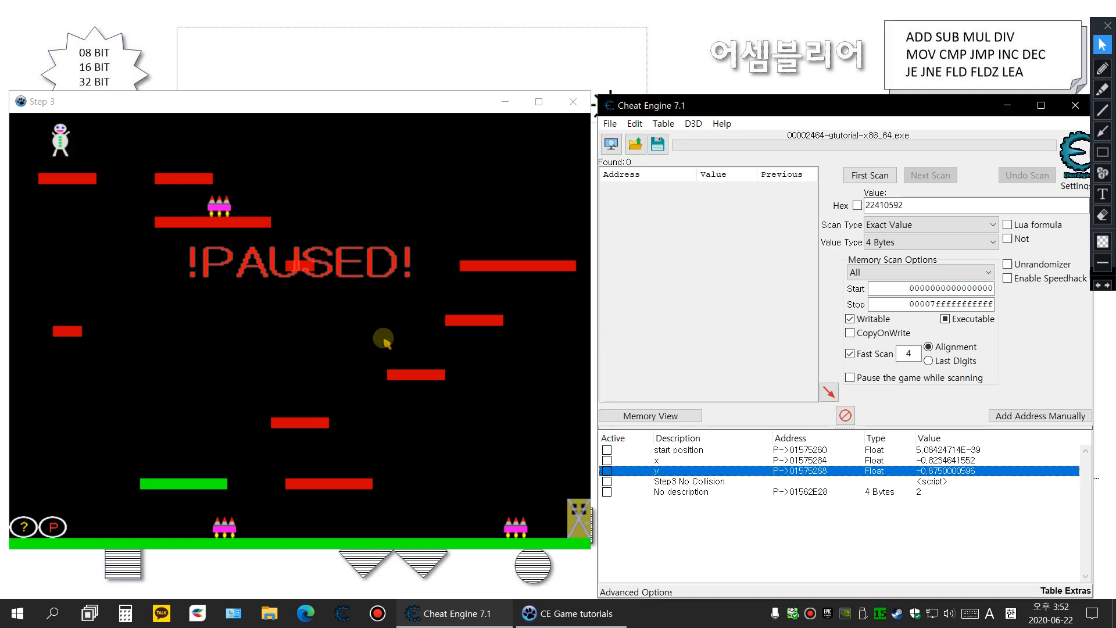
click(53, 526)
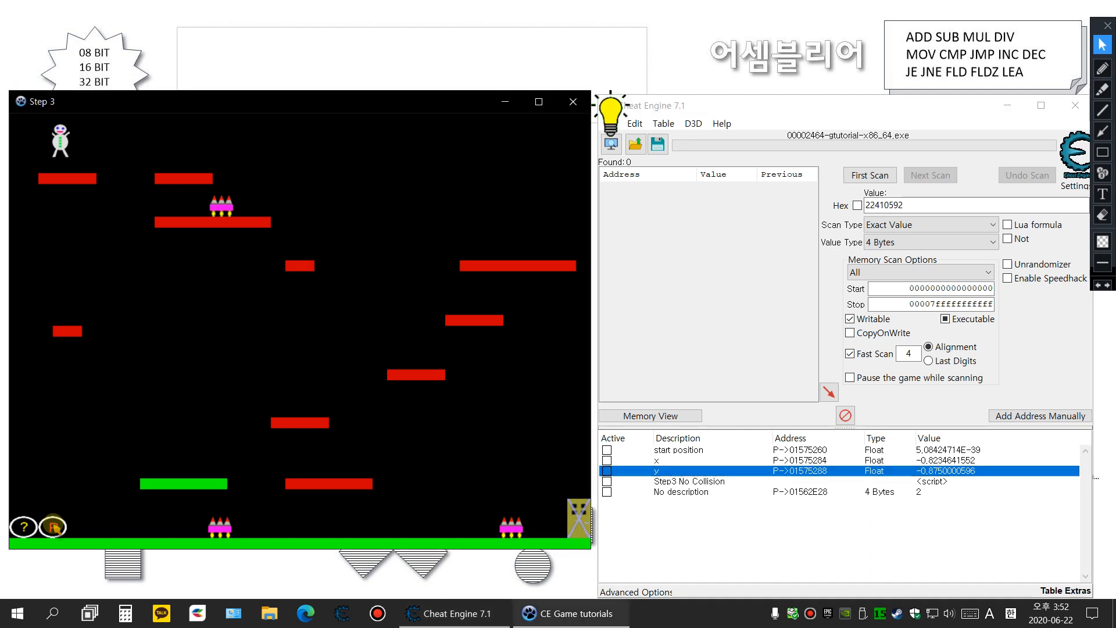
click(53, 527)
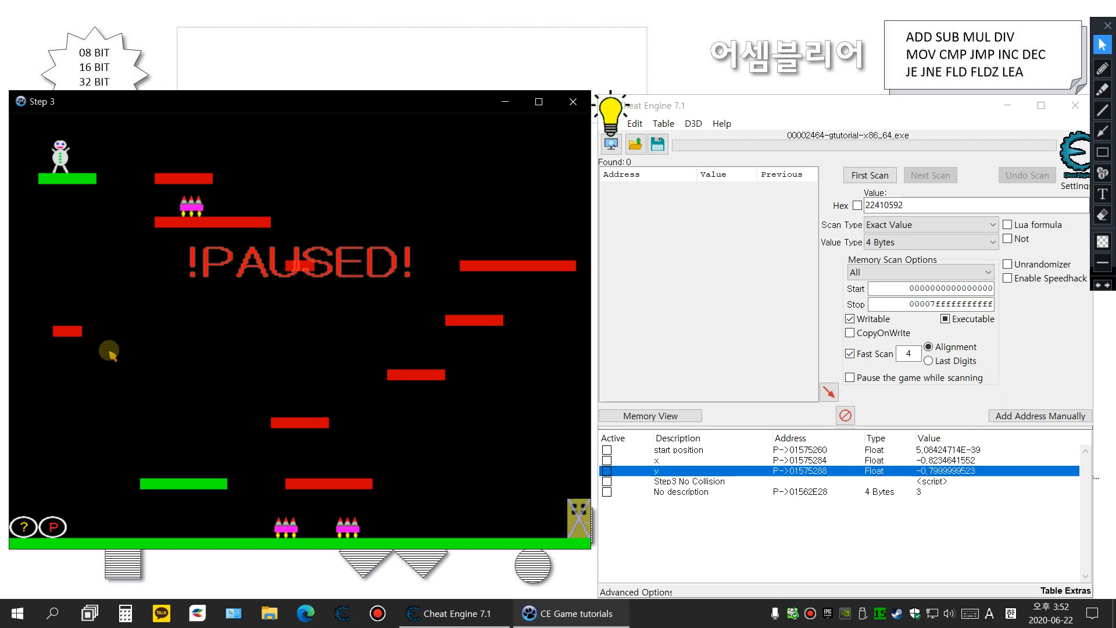
Step: Set the y value to -0.5 and resume the game so the character drops onto the small platform below
double_click(934, 471)
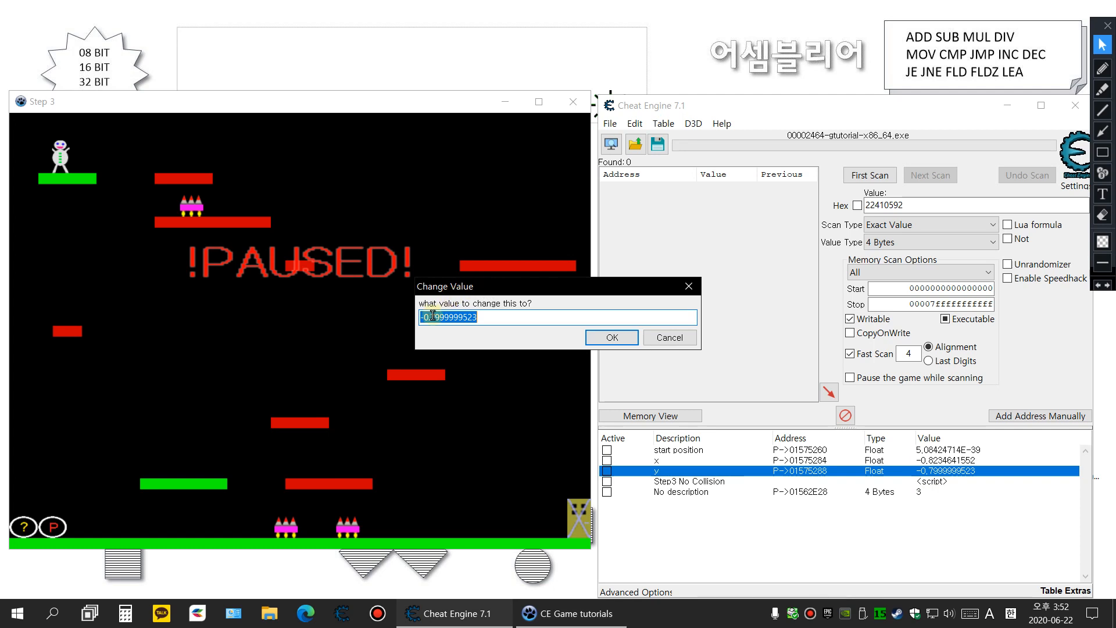
drag(432, 316, 510, 321)
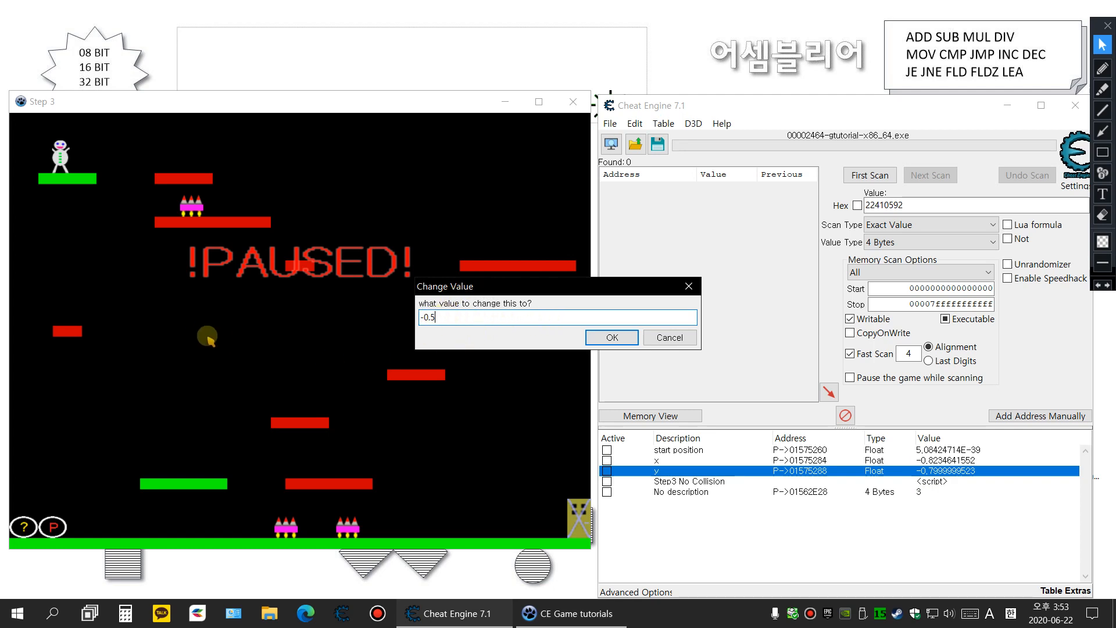
text(5)
click(612, 337)
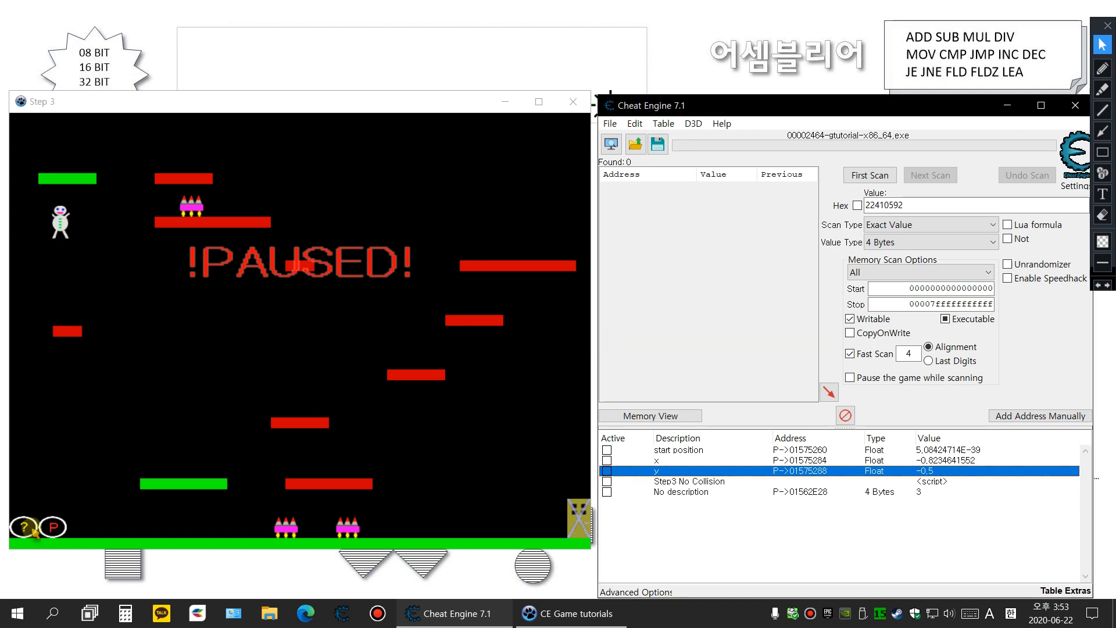
click(57, 529)
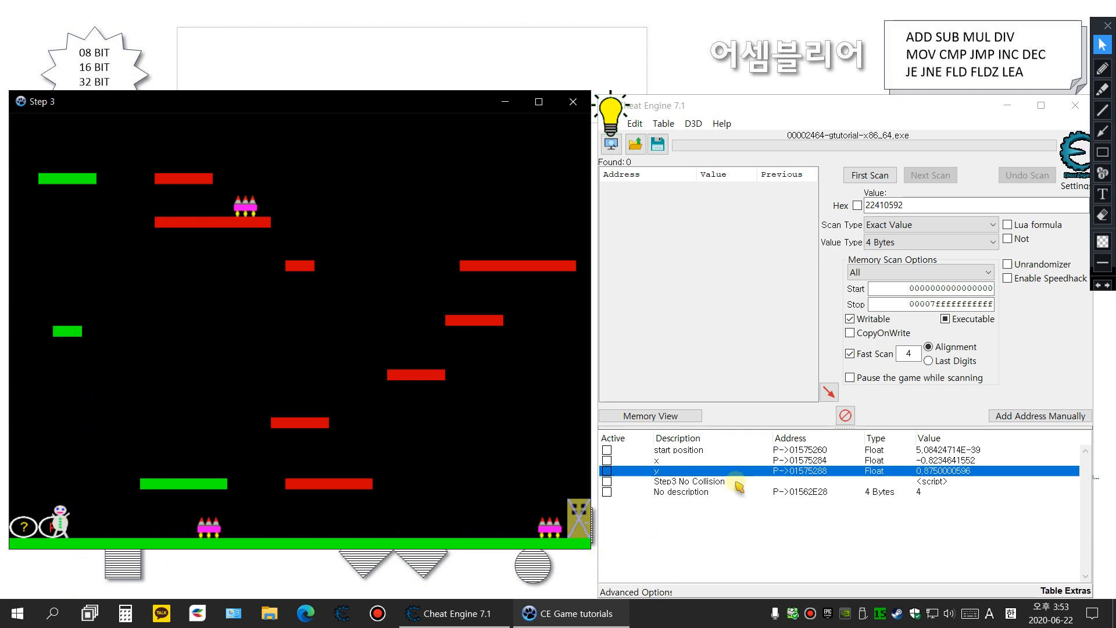
Step: Set the description of the P->01562E28 pointer record to "step count"
click(919, 492)
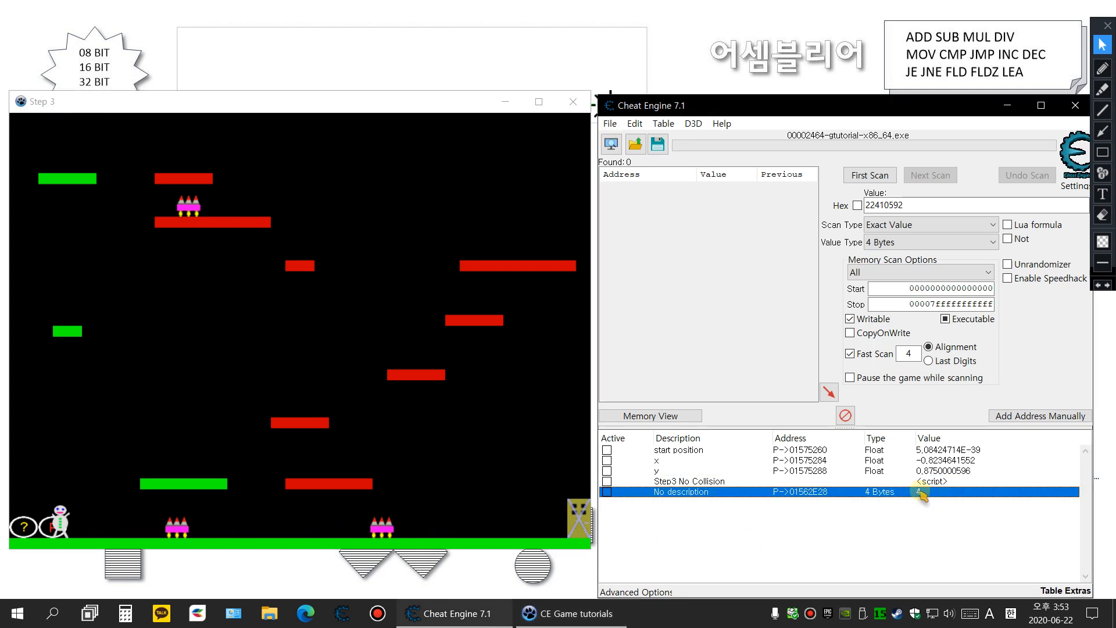
double_click(700, 493)
text(step)
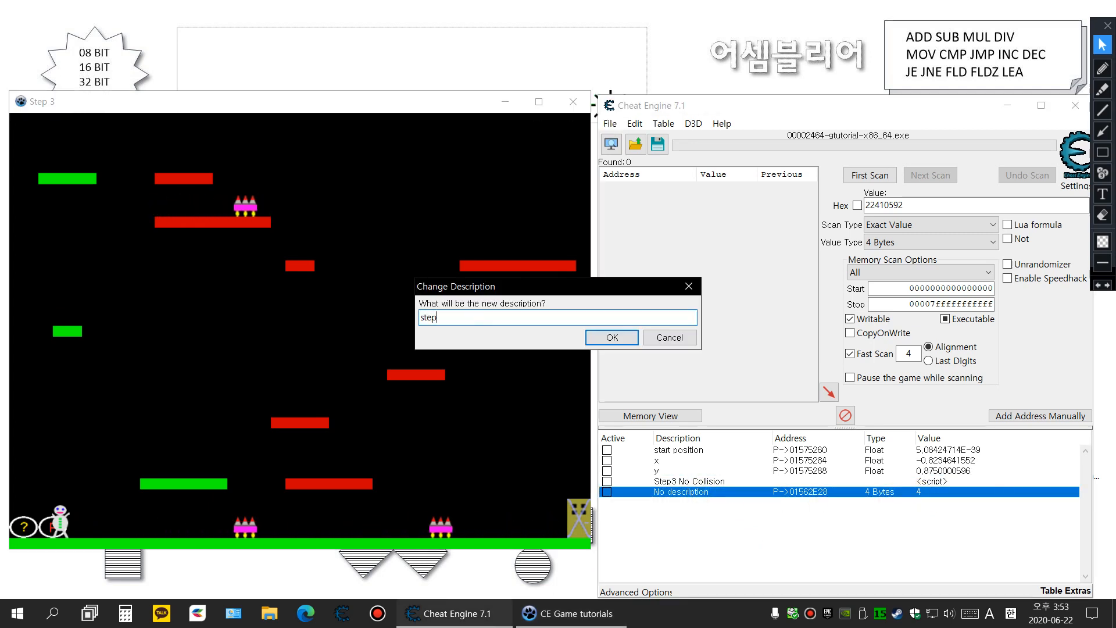
key(Return)
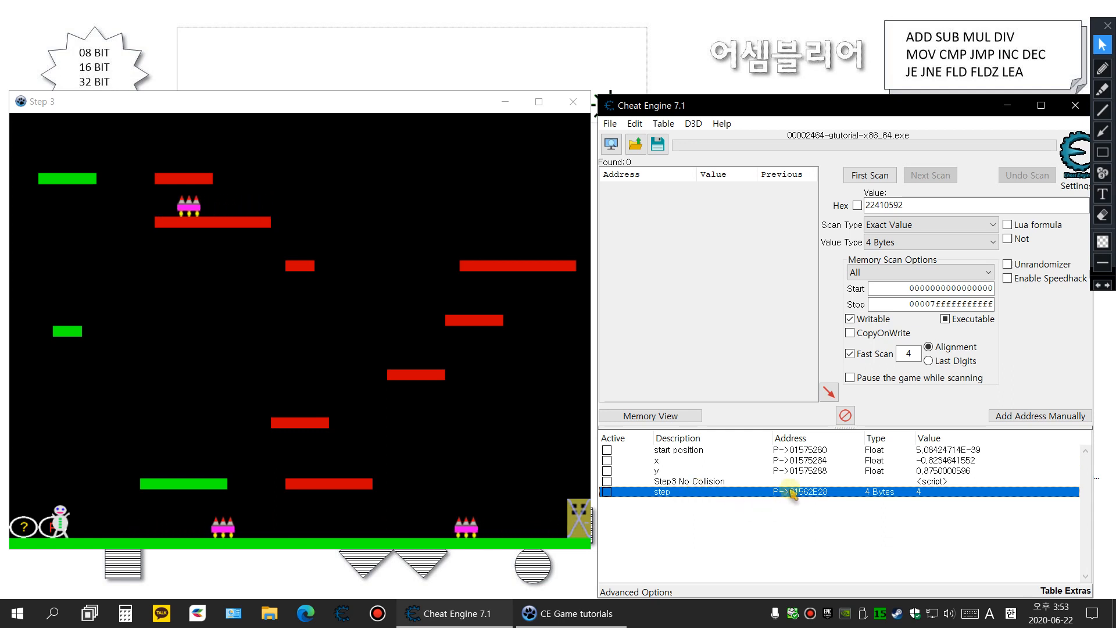
double_click(701, 492)
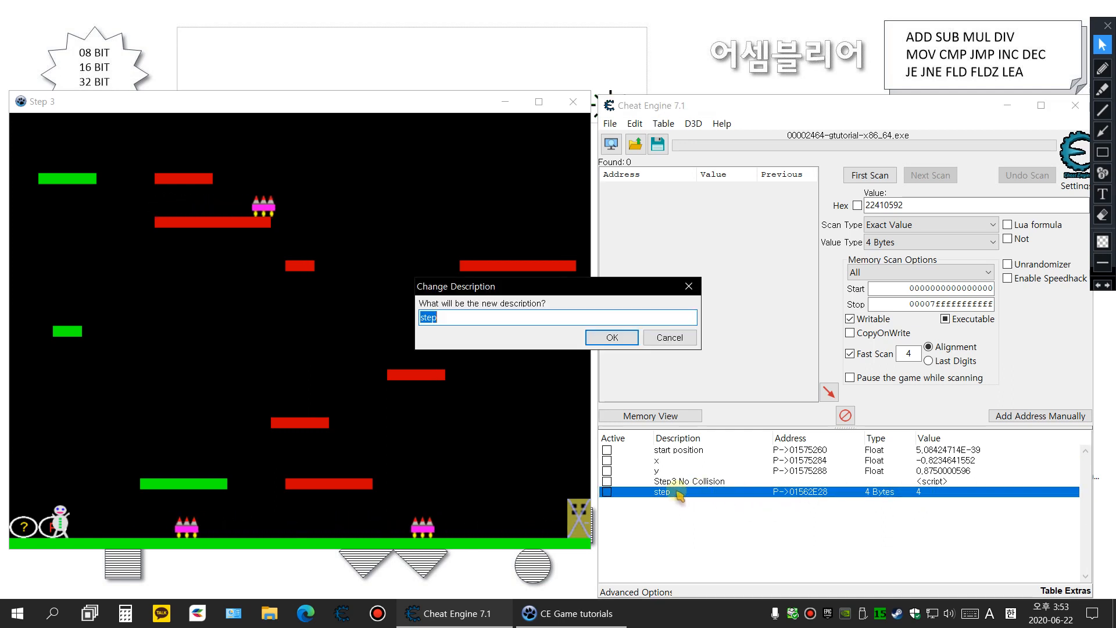
key(End)
text(count)
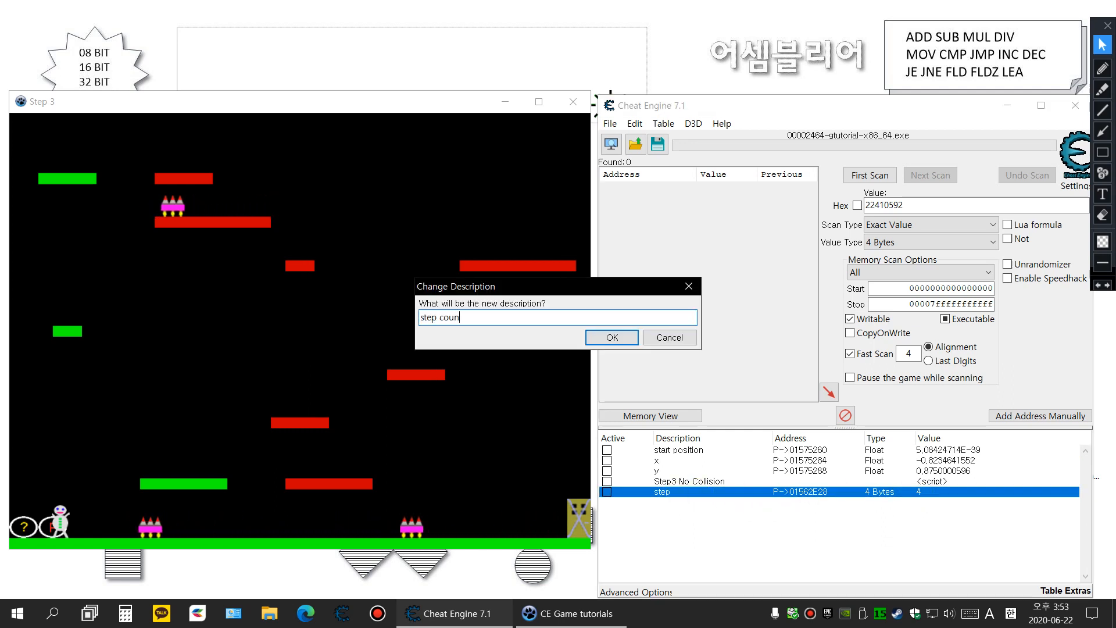
key(Return)
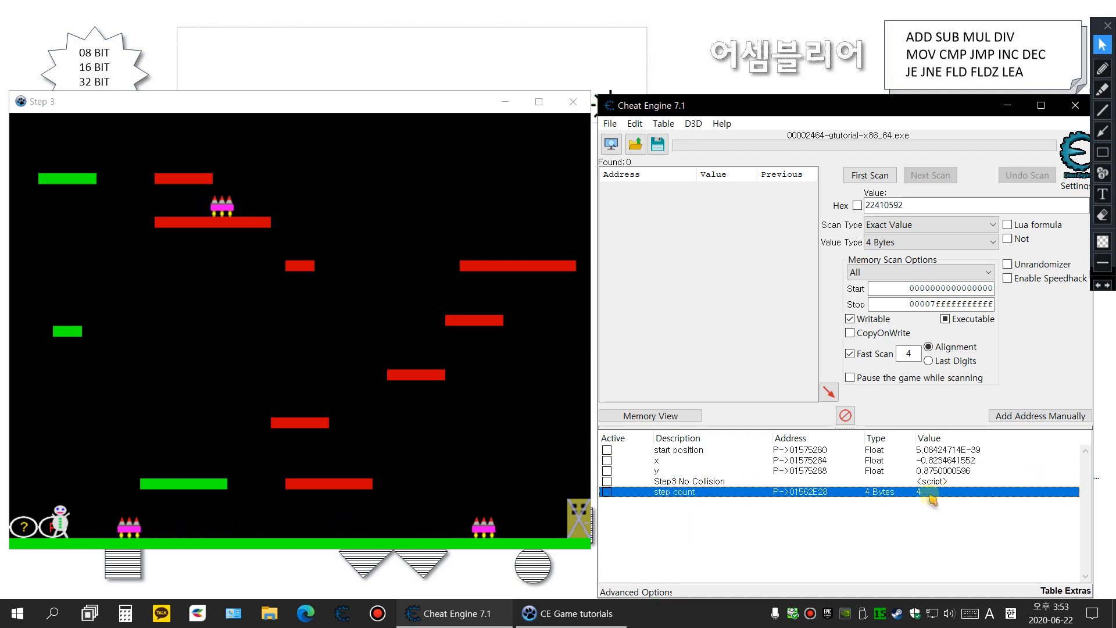
Step: Set the step count record's value to 12
double_click(919, 493)
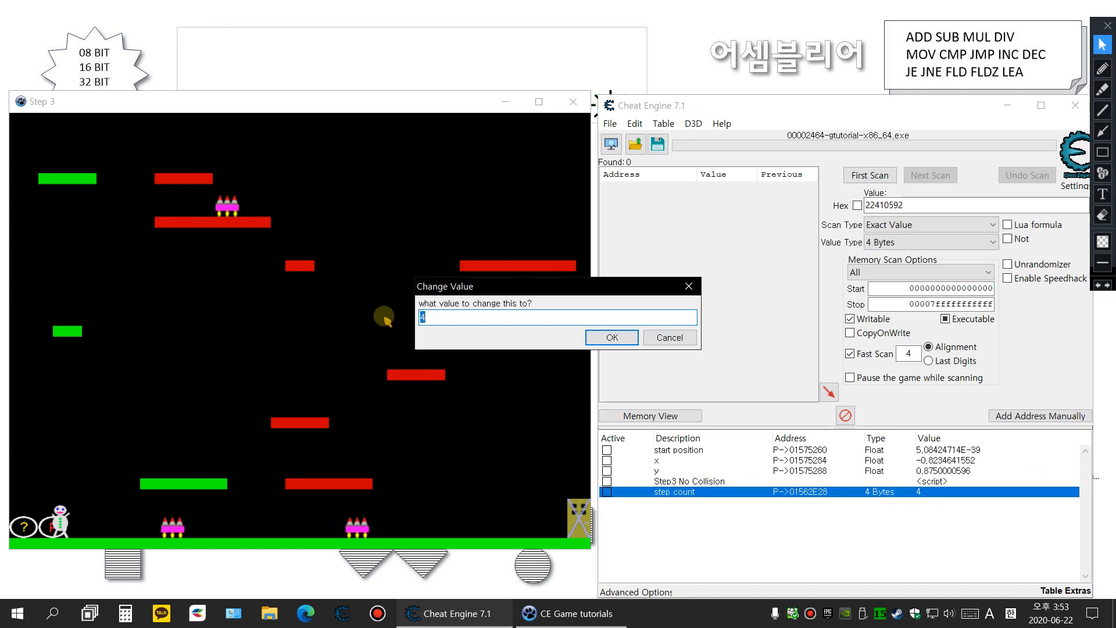
text(12)
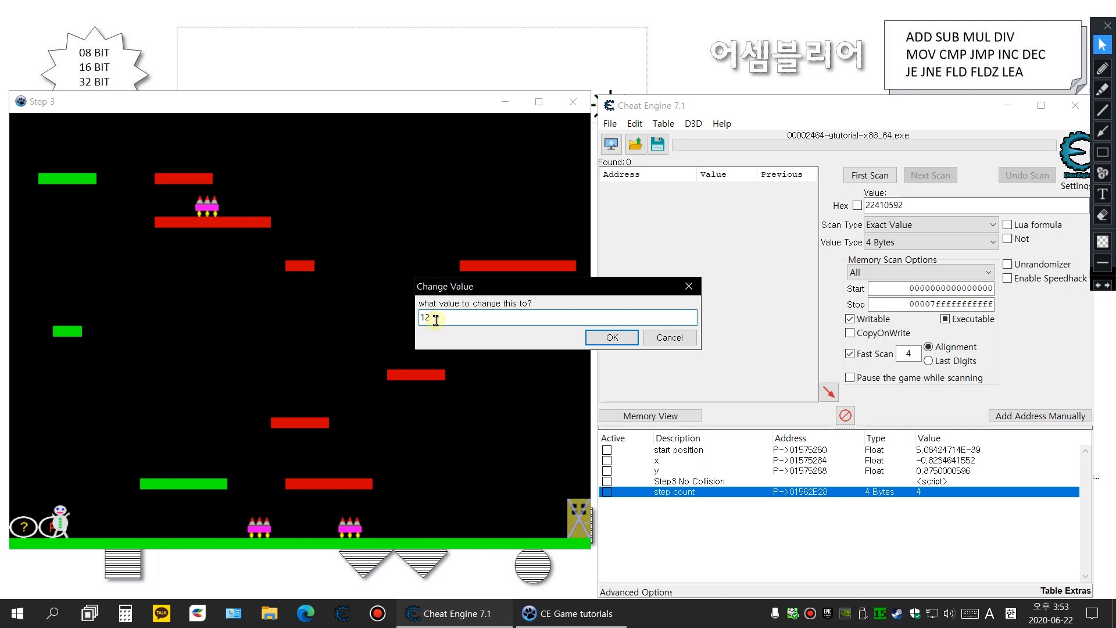
click(612, 339)
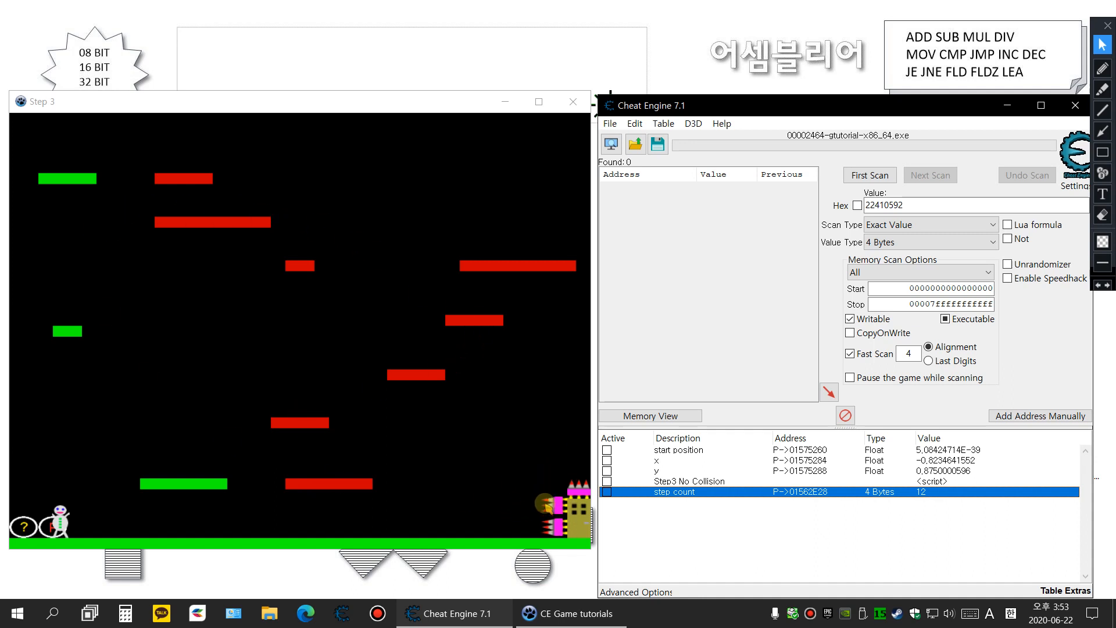
Step: Walk the character along the ground to just before the enemies guarding the door, and activate the Step3 No Collision script
click(297, 515)
key(Right)
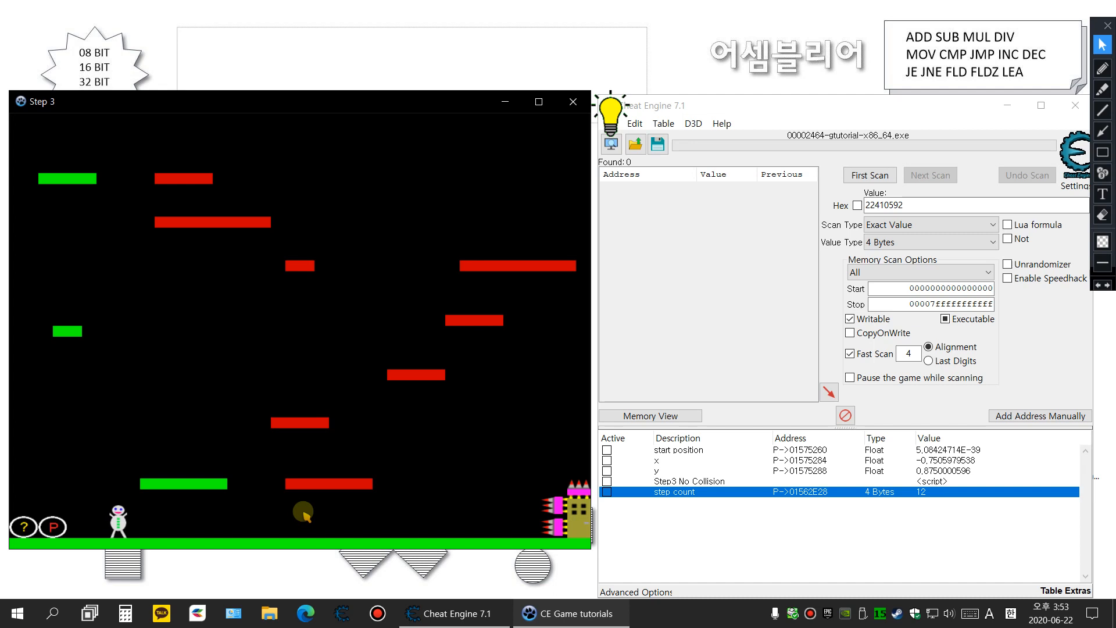
key(Right)
key(Right)
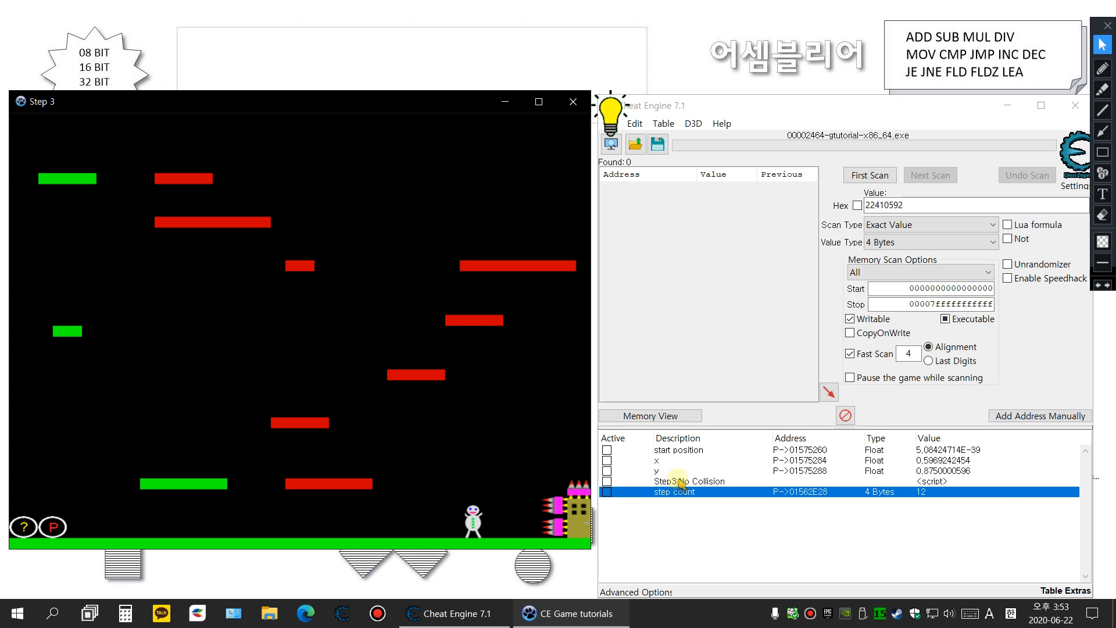
click(607, 481)
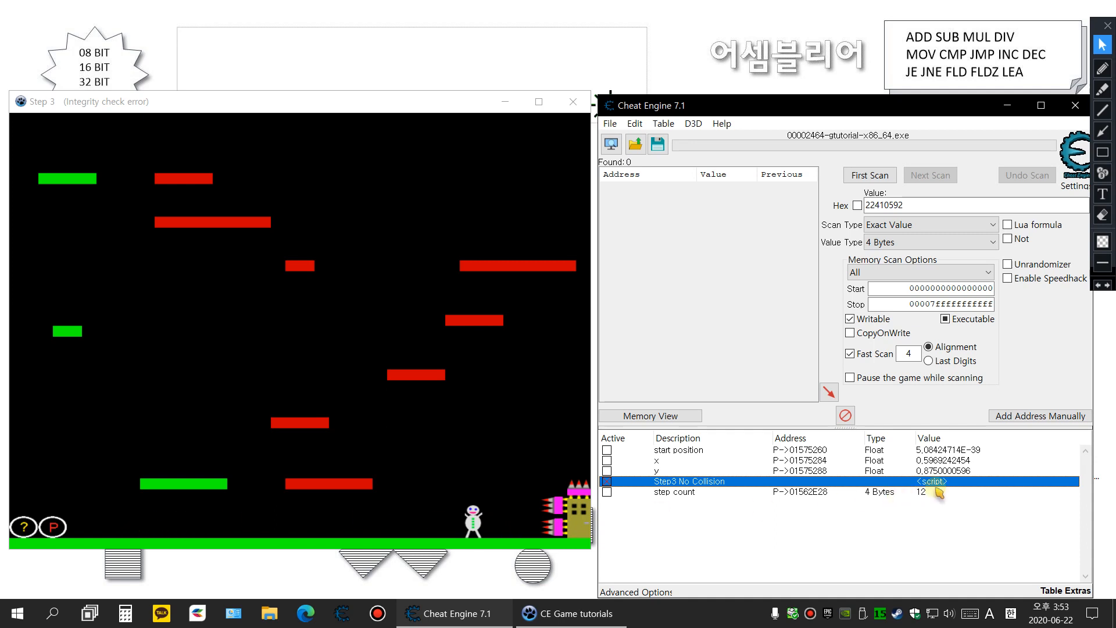
Step: Walk the character back and forth through the enemies guarding the door, and take it into the door to finish the level
click(522, 462)
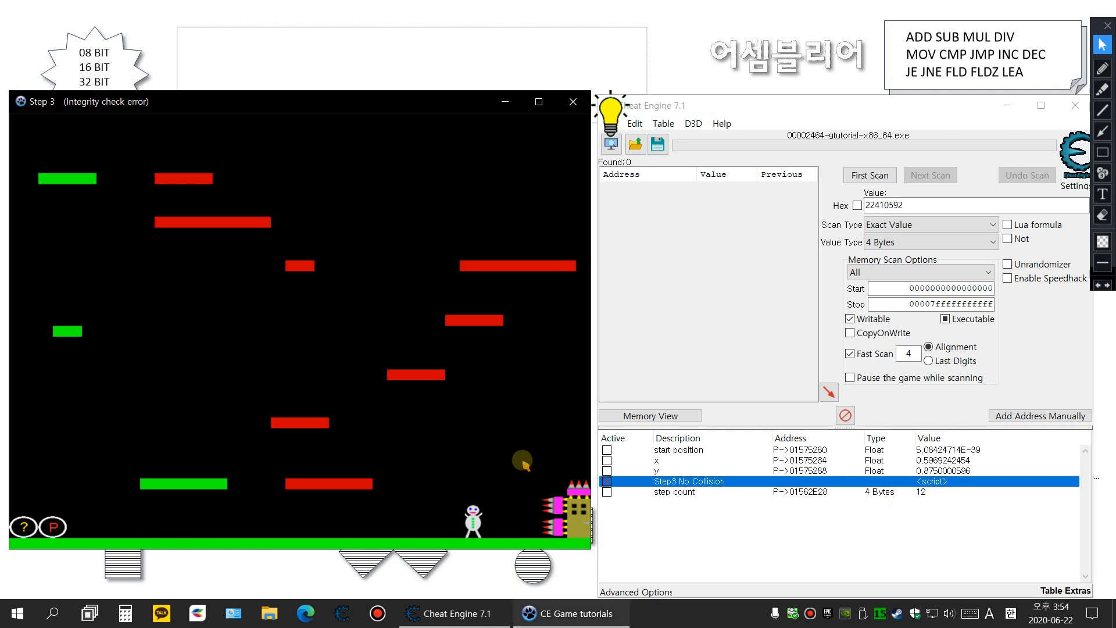
key(Right)
key(Right)
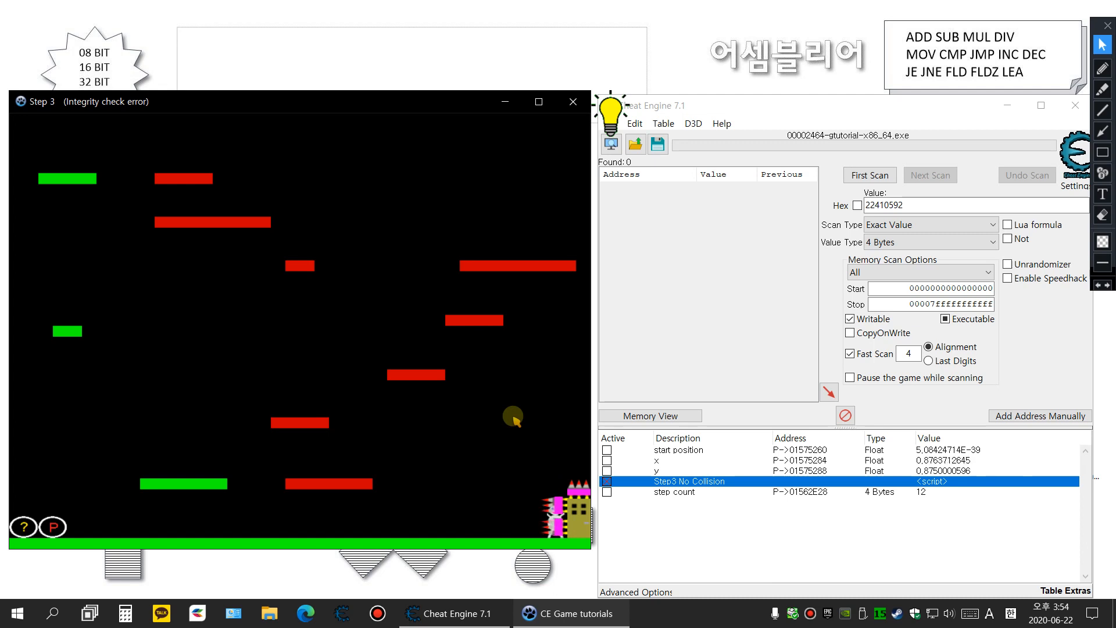
key(Right)
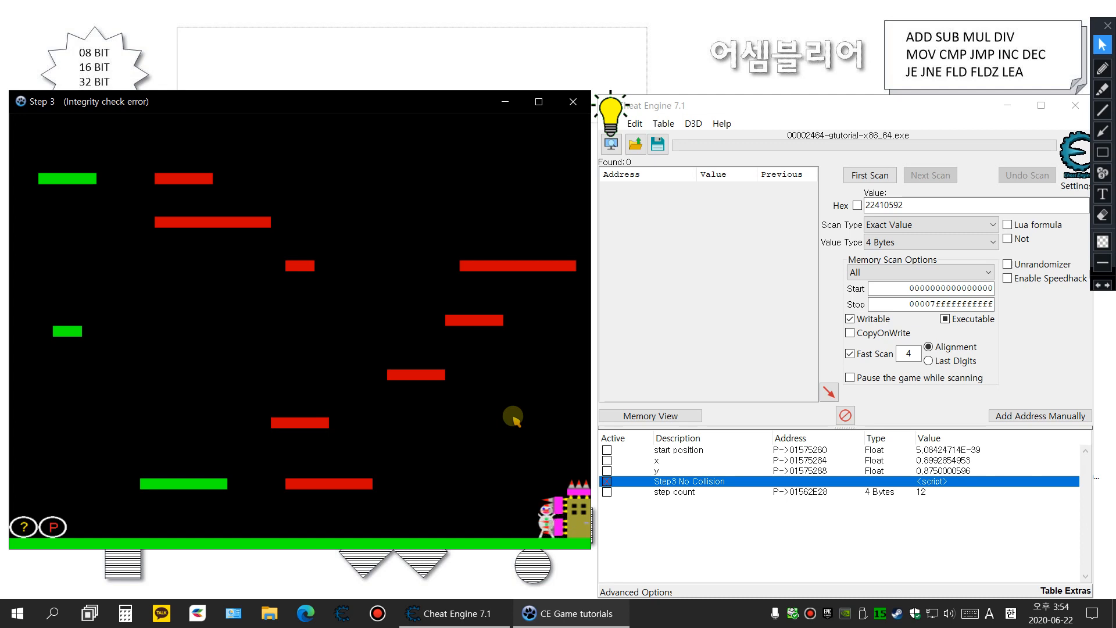
key(Left)
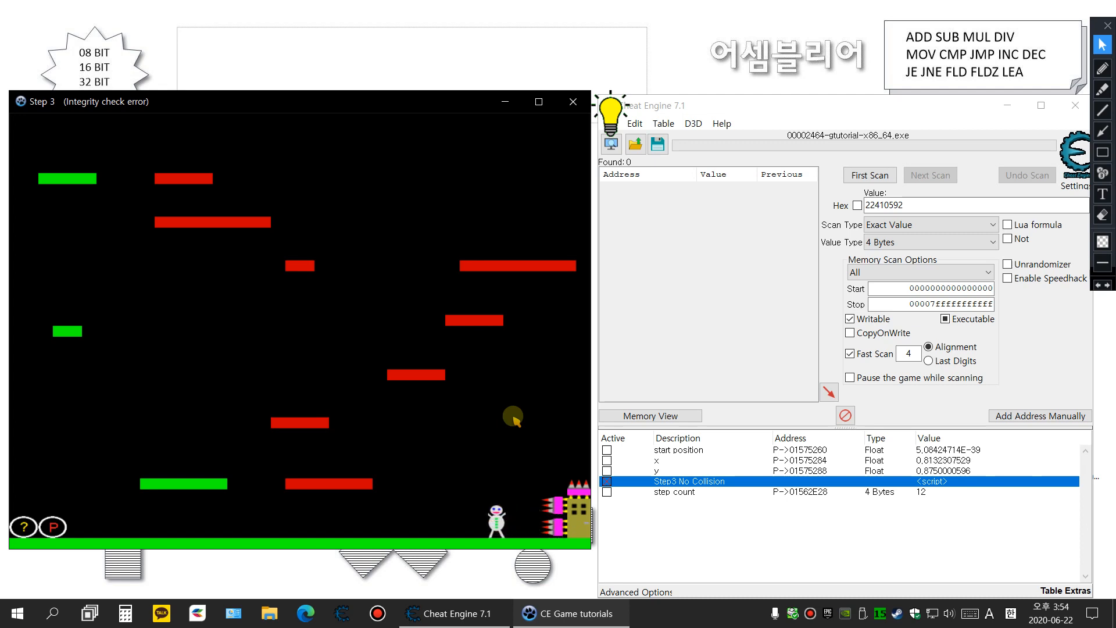
key(Right)
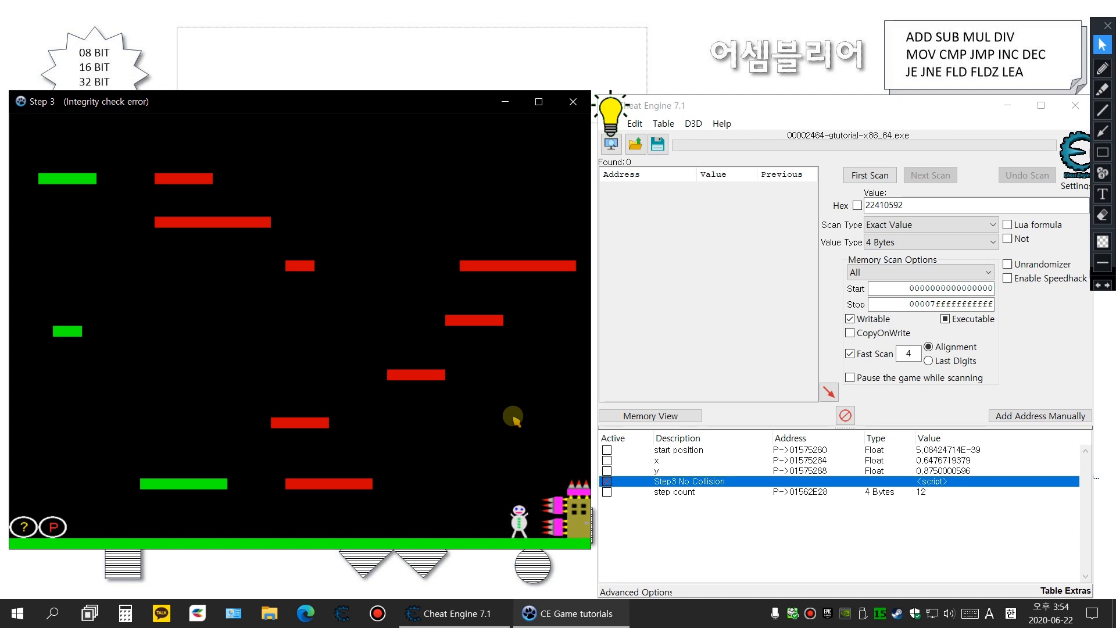
key(Right)
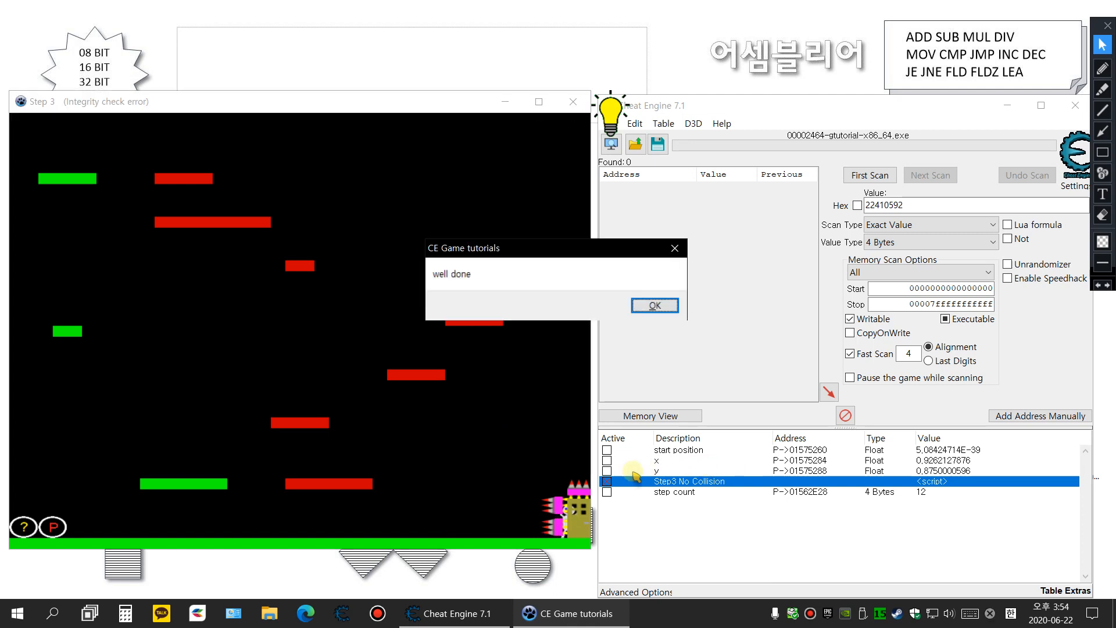
Step: Deactivate the Step3 No Collision script before acknowledging the game's completion messages, so that the integrity check is passed too
click(607, 481)
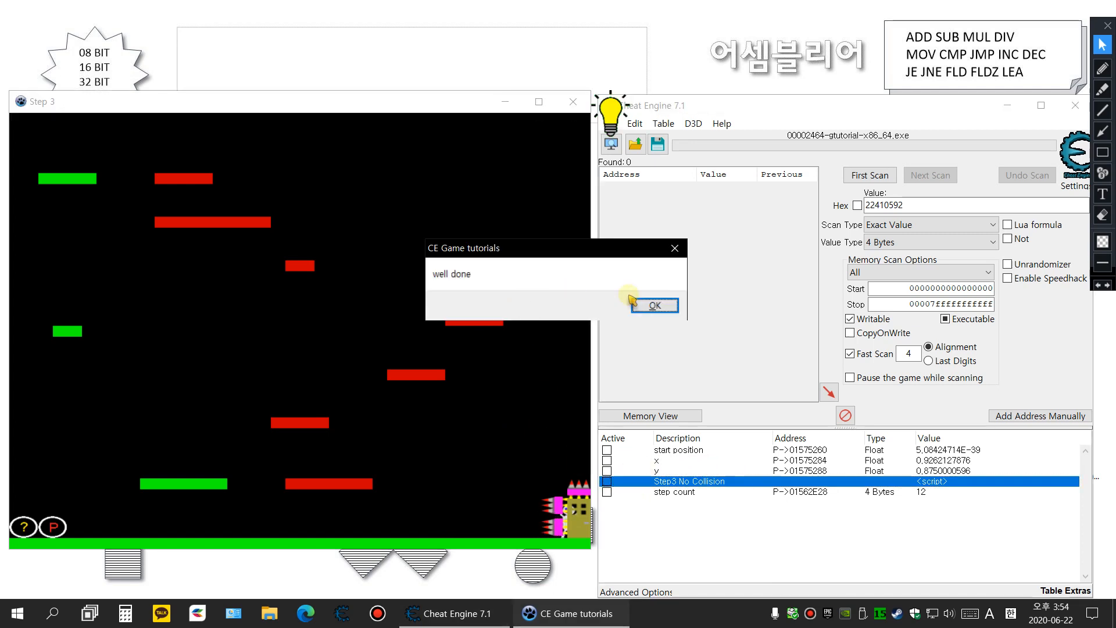
click(657, 306)
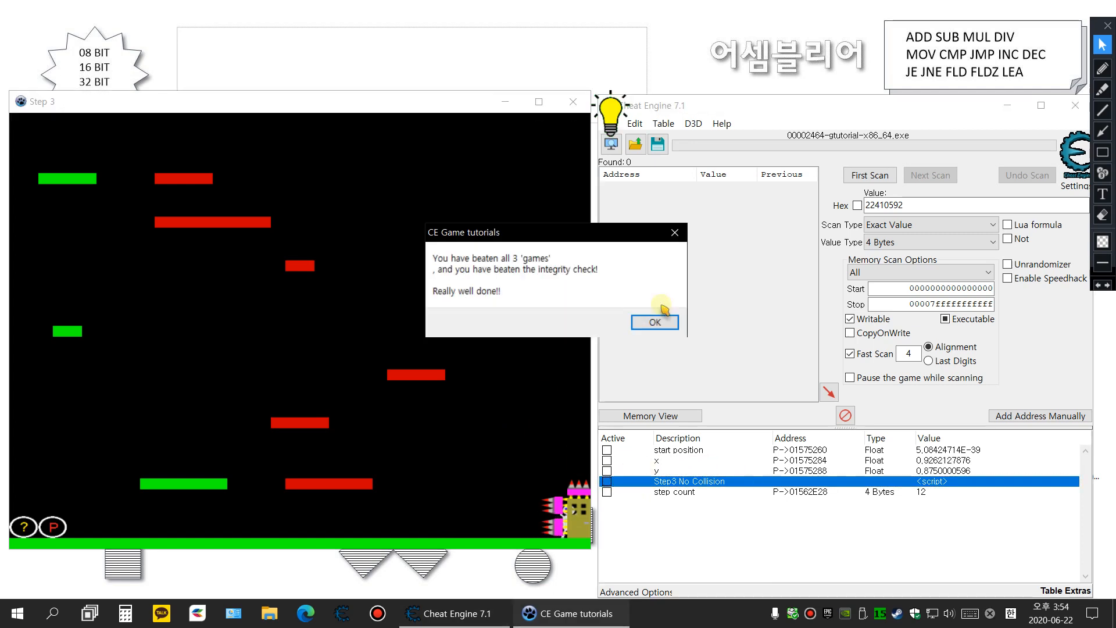
click(656, 323)
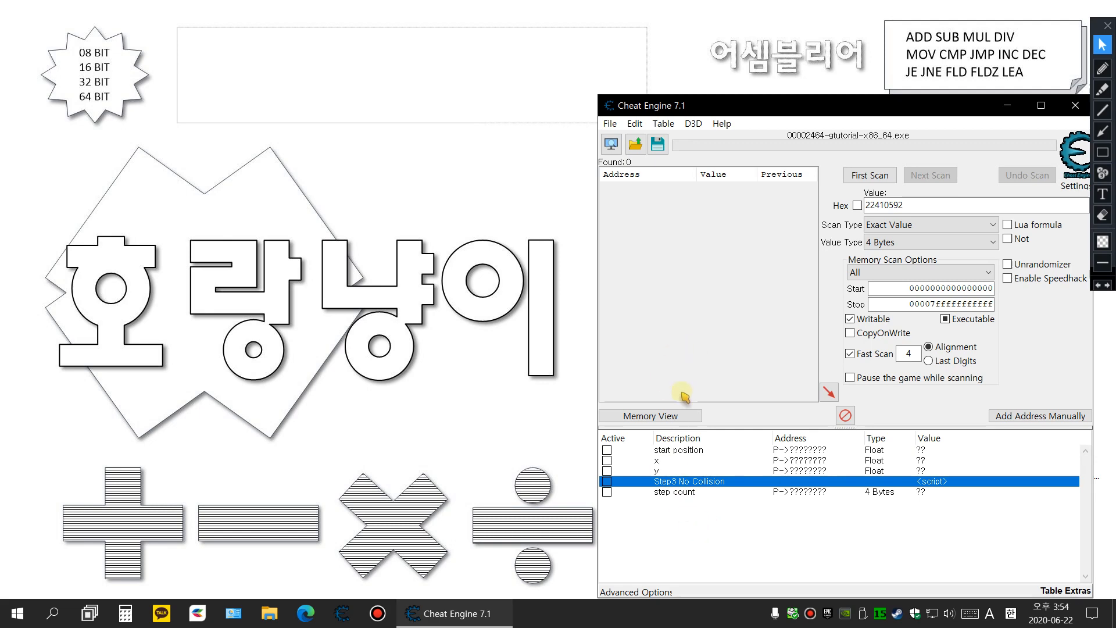
Step: Open the memory viewer, place it beside the main window, and look at the dump's Goto Address dialog without going anywhere
click(650, 416)
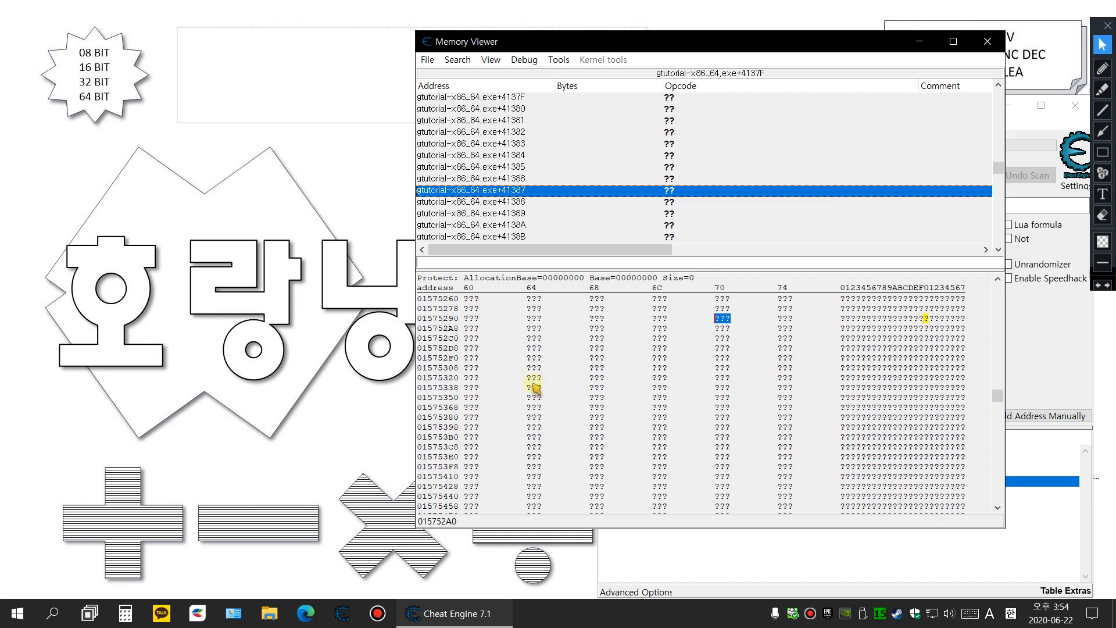
drag(782, 47, 455, 43)
click(802, 527)
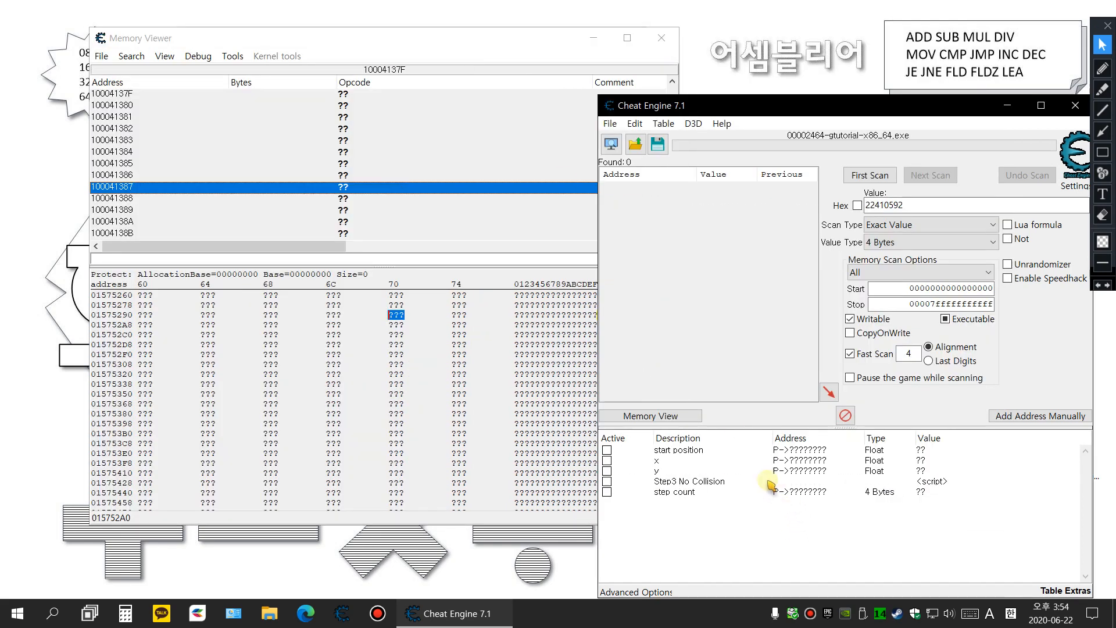
click(312, 356)
right_click(314, 357)
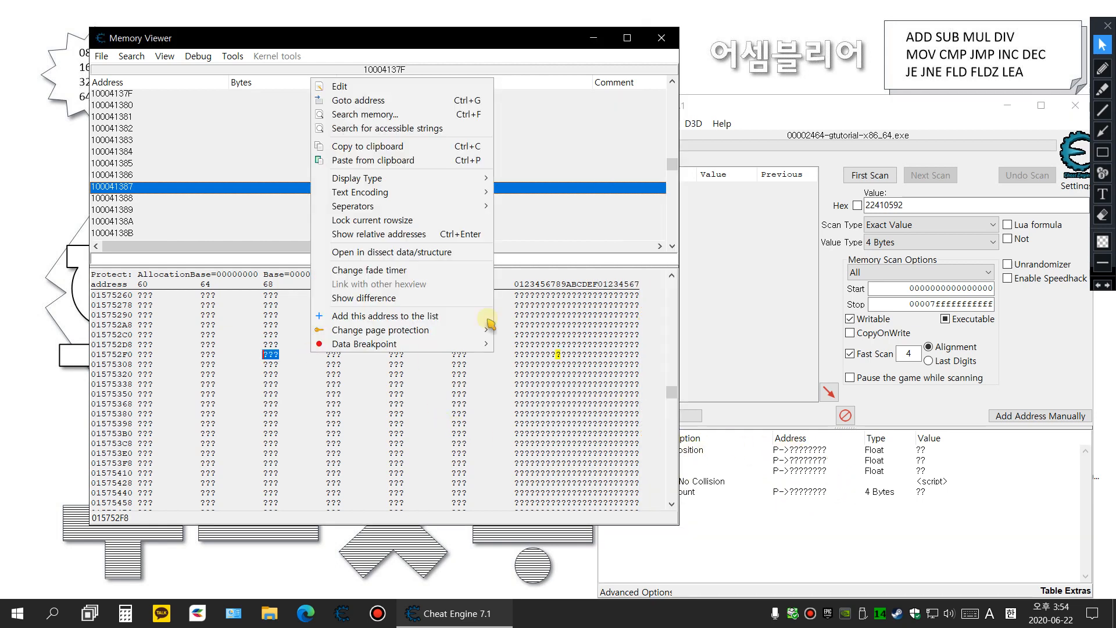
click(358, 100)
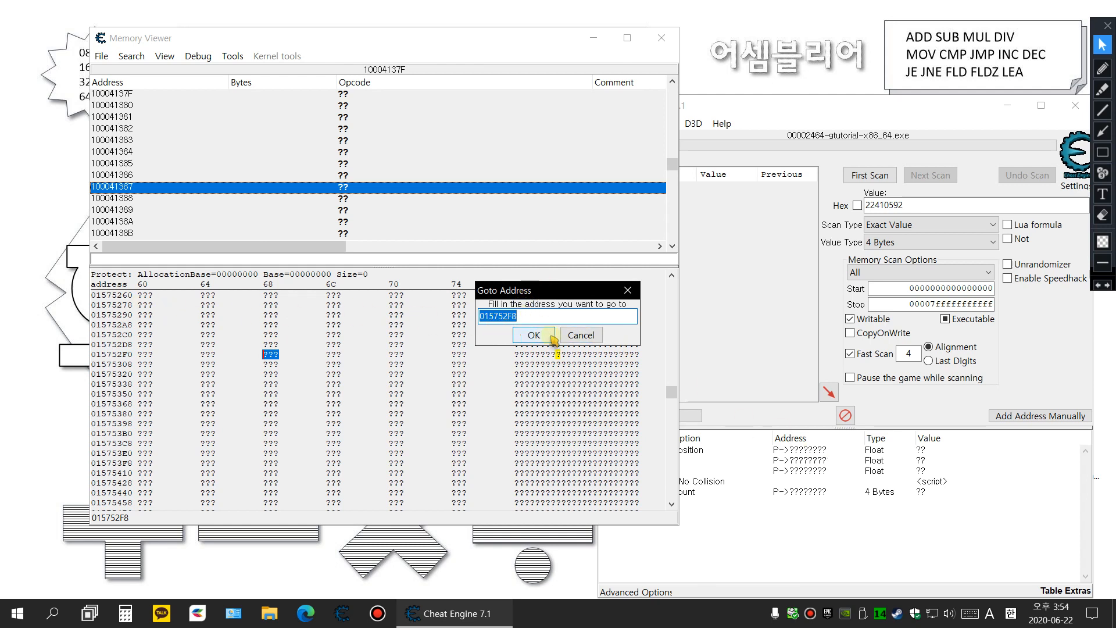
click(581, 335)
Step: Try the Byte hex and Float display types on the memory dump
right_click(211, 327)
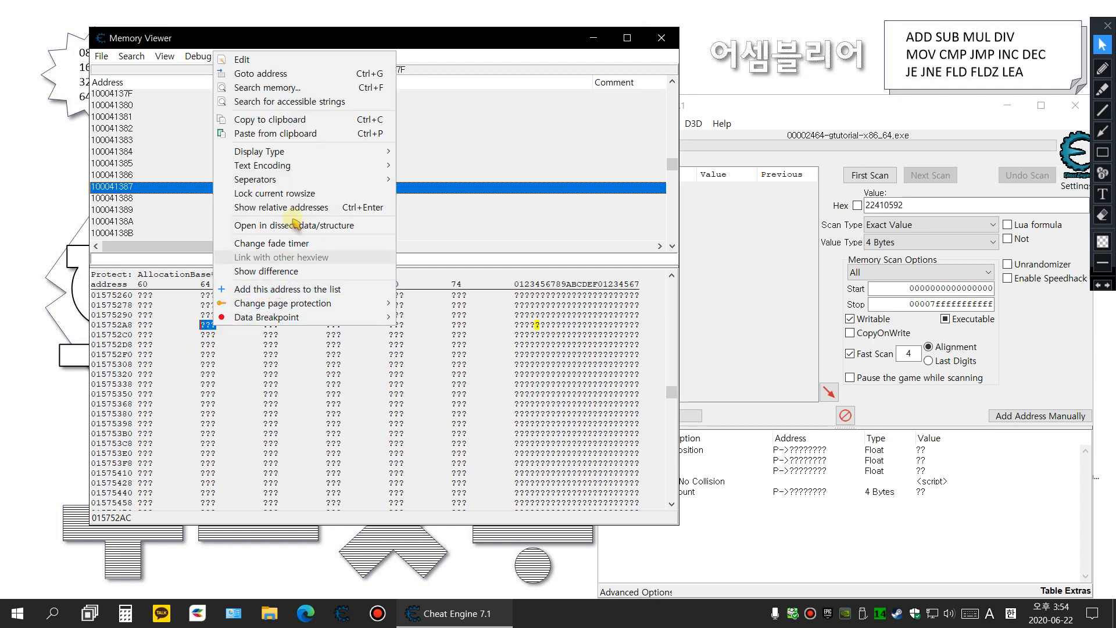
mouse_move(367, 152)
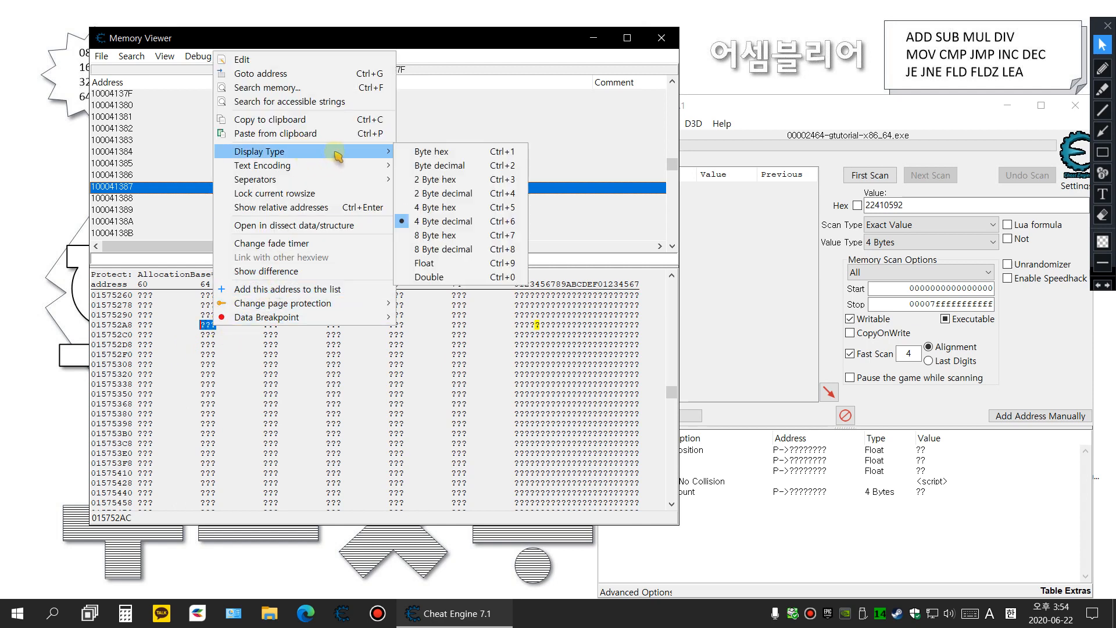
click(442, 156)
right_click(331, 326)
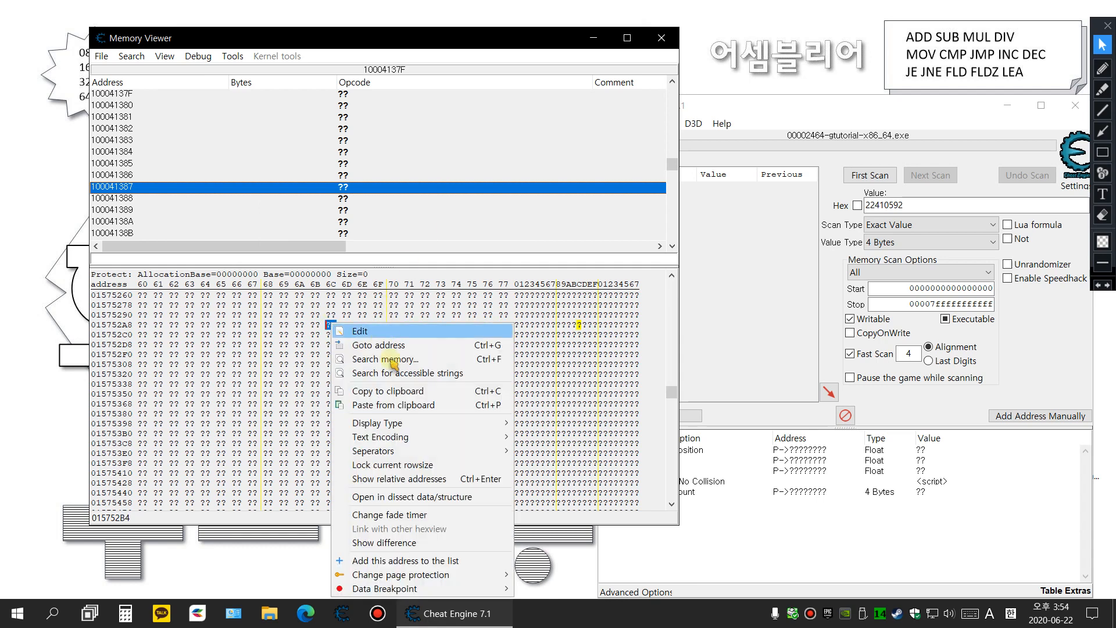
mouse_move(431, 425)
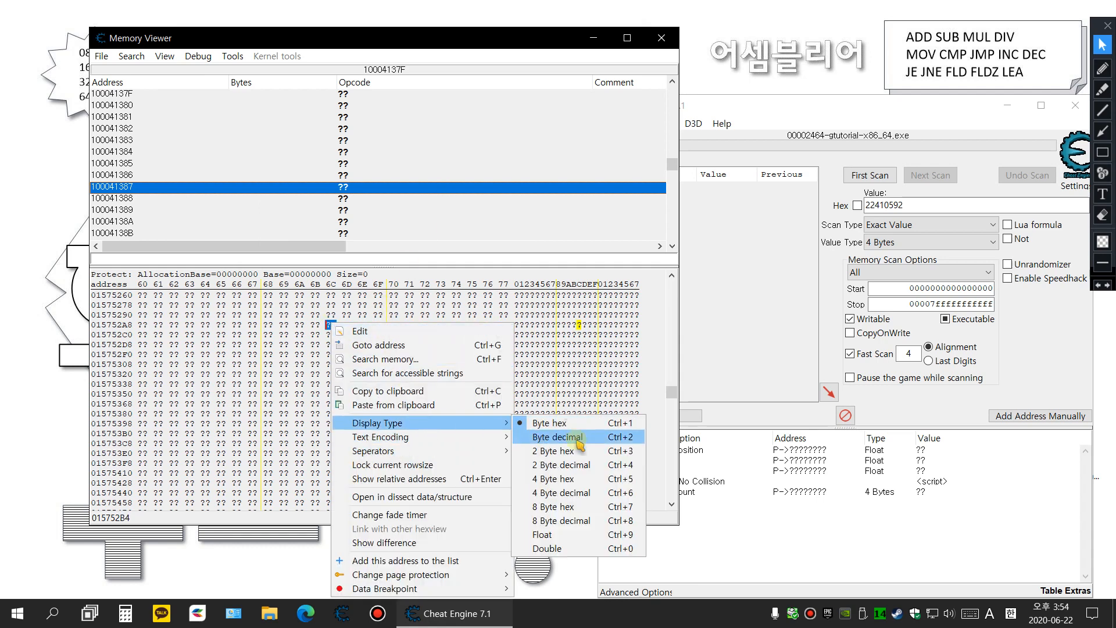
click(567, 535)
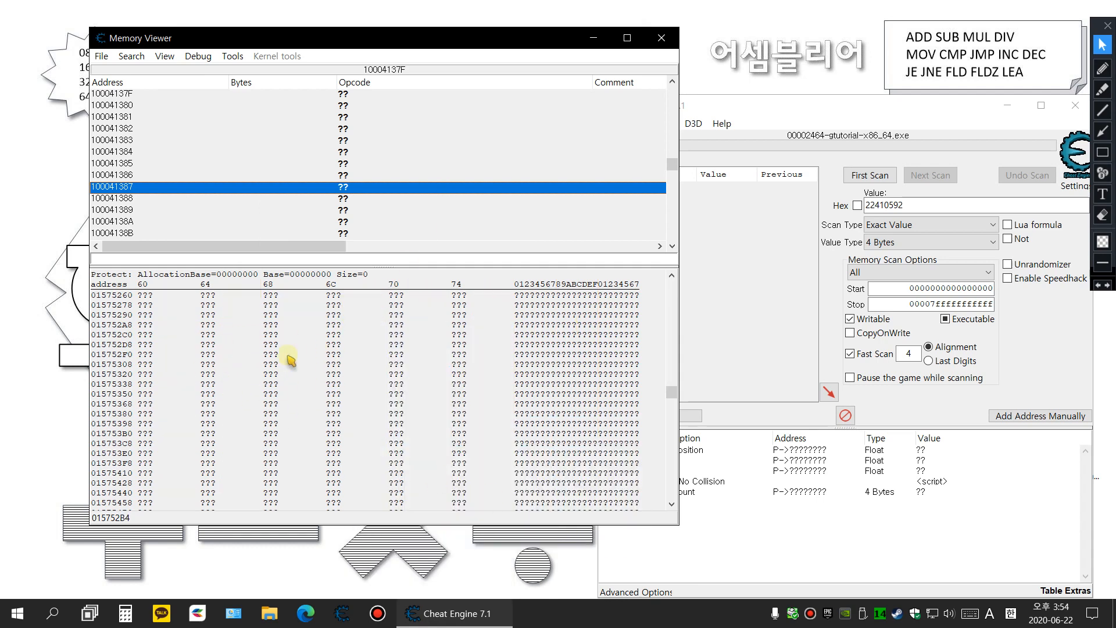
Step: Set the memory dump's display type to 4 Byte decimal and close the memory viewer
right_click(308, 326)
mouse_move(400, 171)
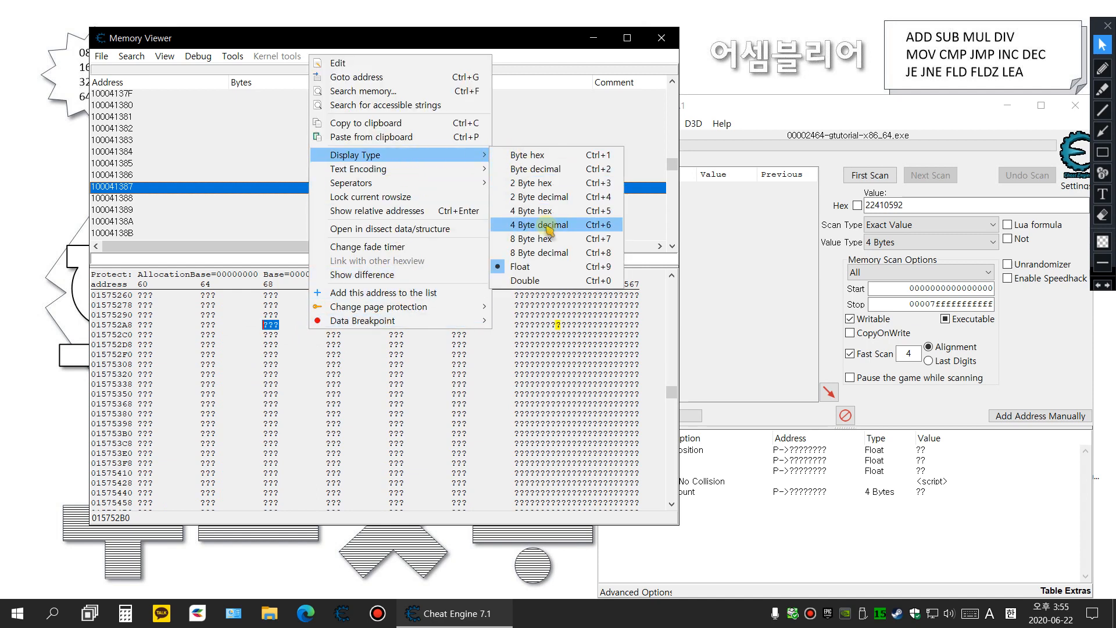
click(547, 226)
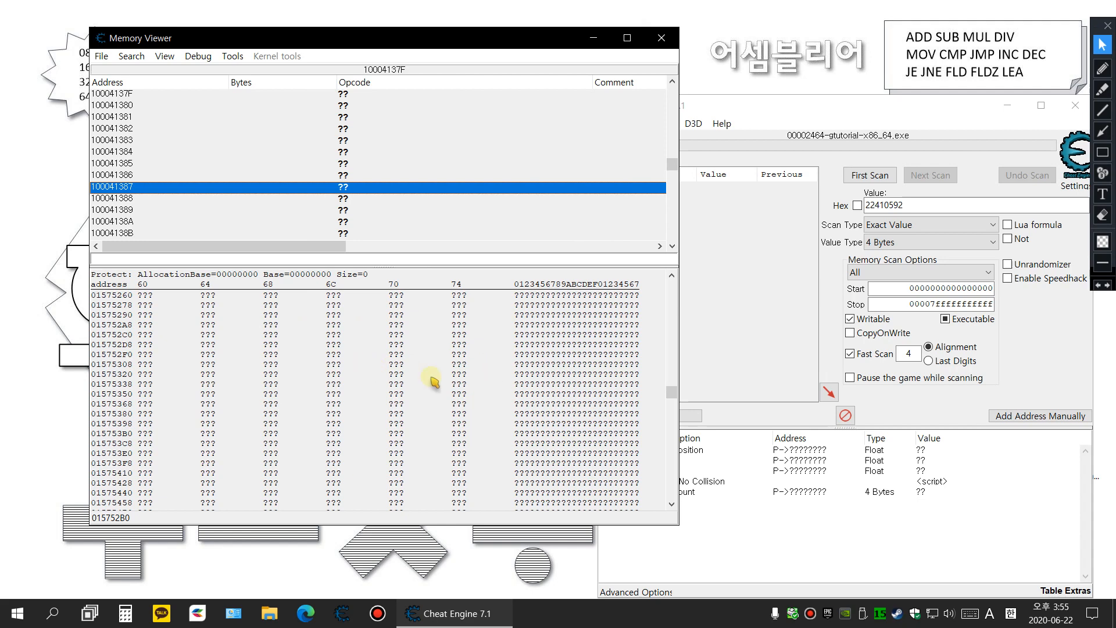
click(662, 38)
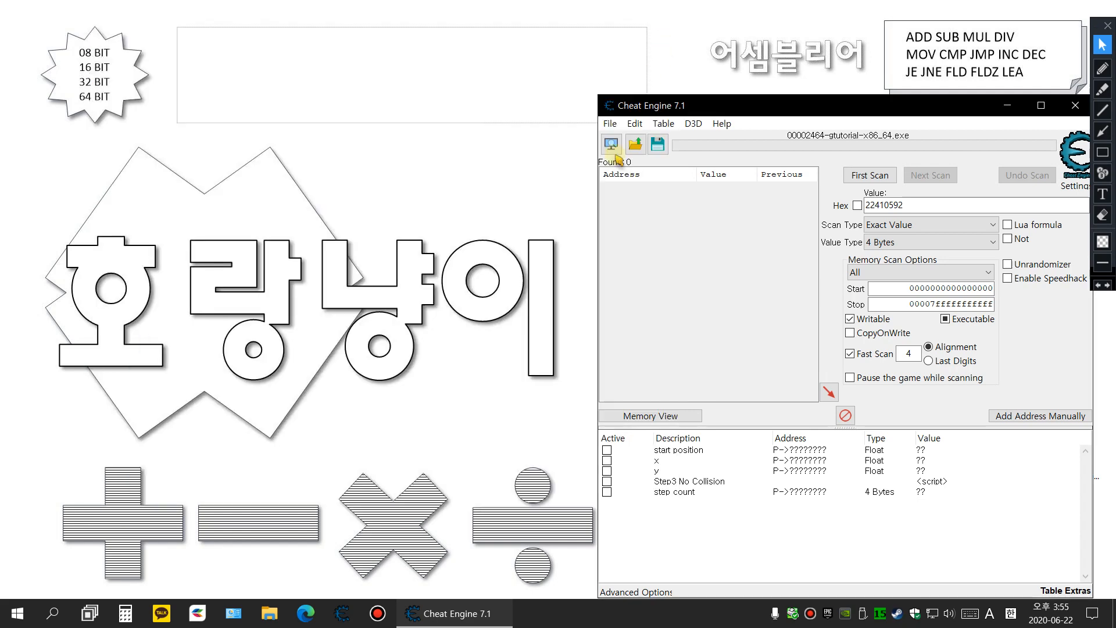